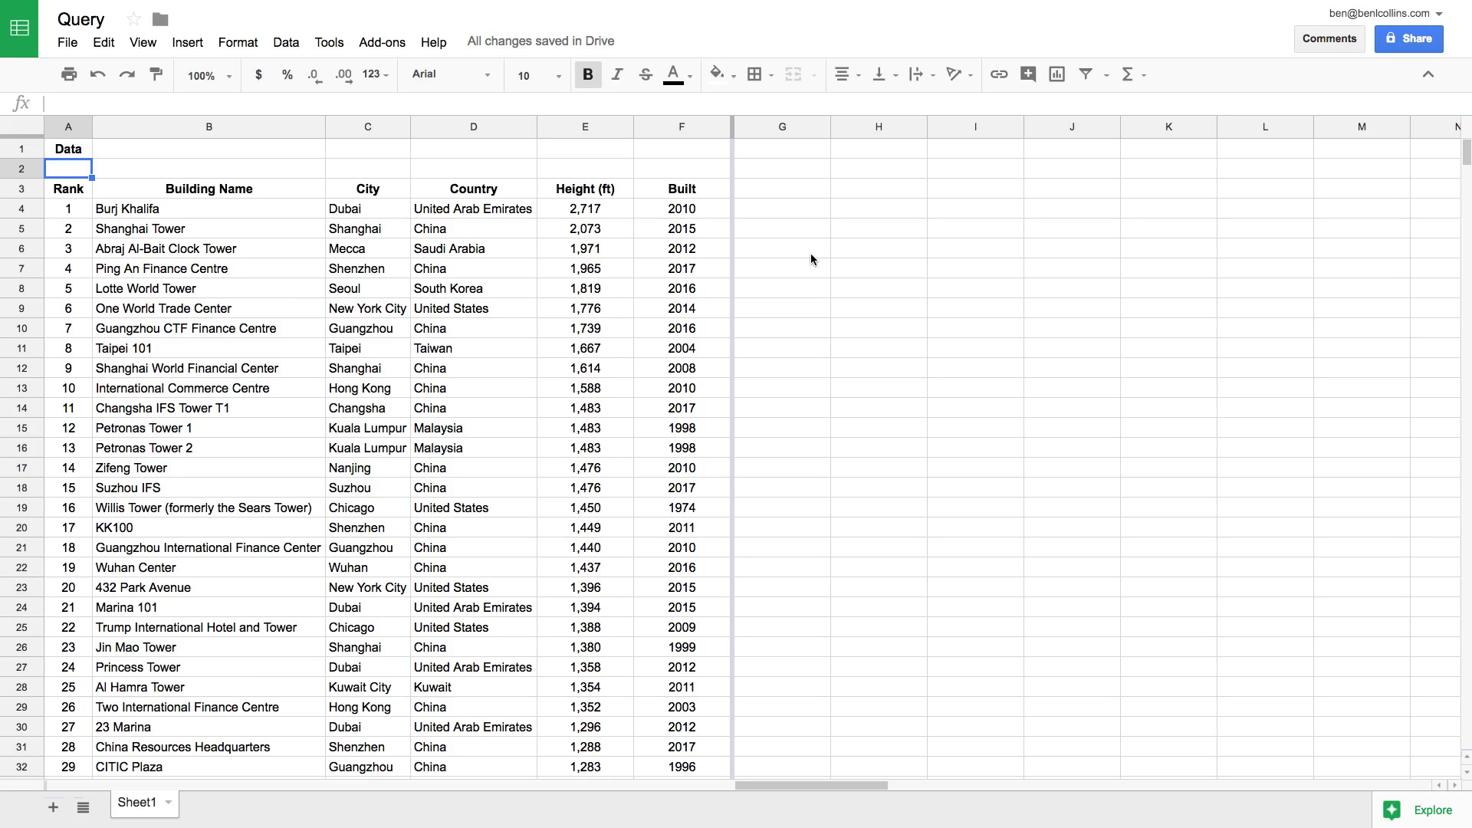
- Create a named range called "buildings" covering the whole data table with its headers, Sheet1!A3:F54
left_click(60, 196)
left_click(647, 192, "shift")
left_click(649, 285, "shift")
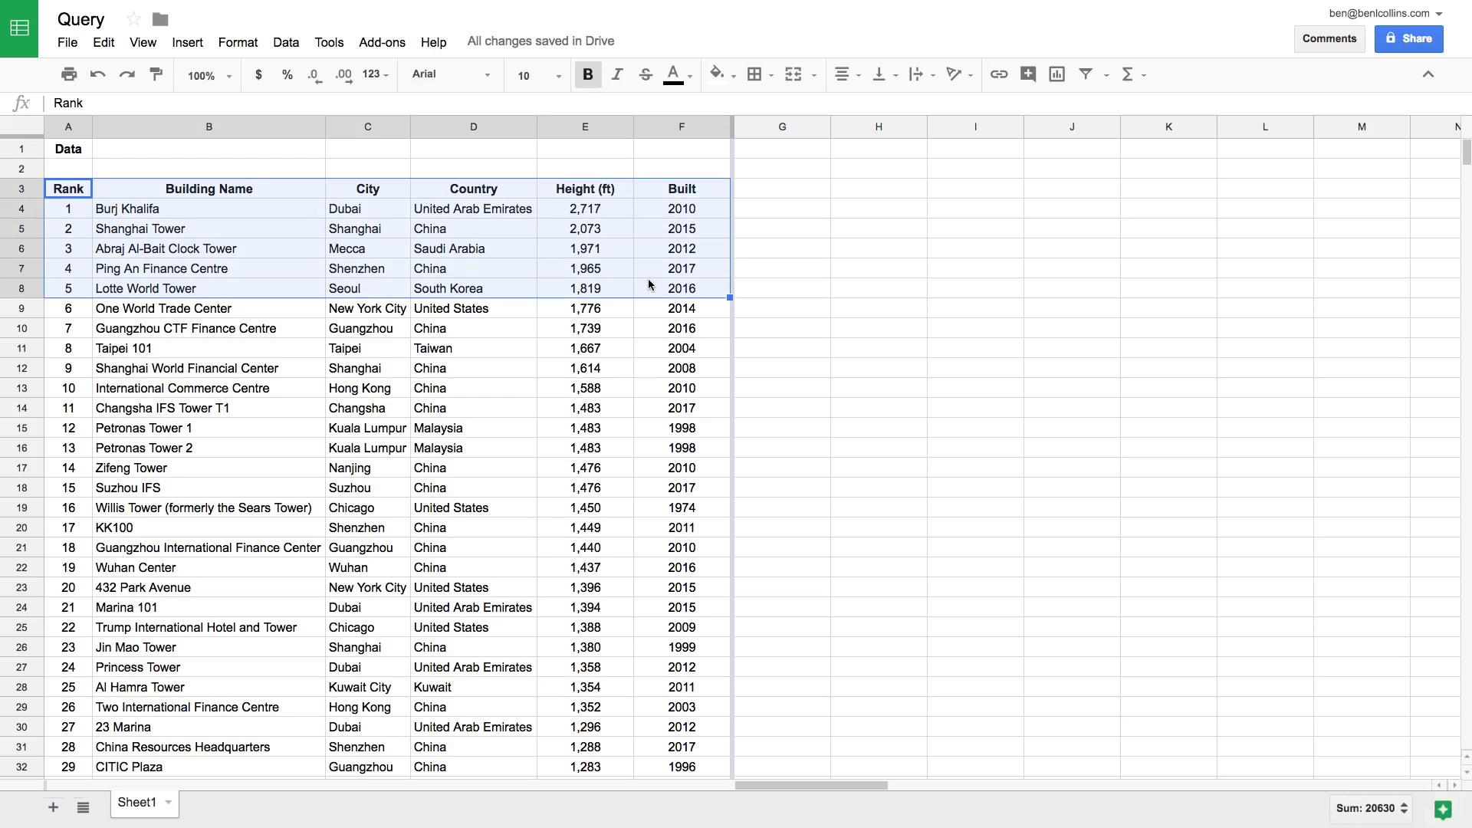
key("ctrl+shift+Down")
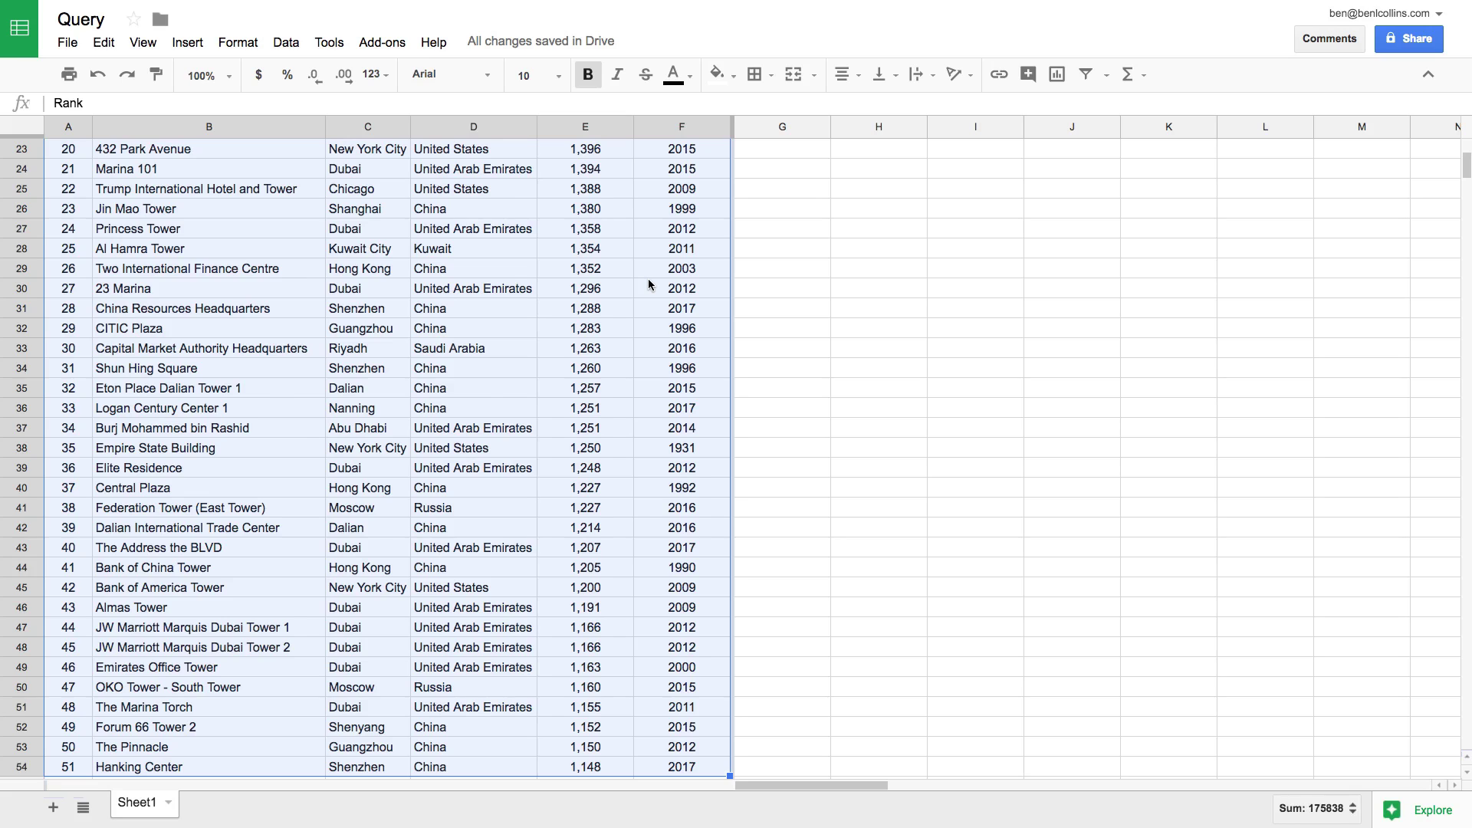
scroll(648, 285, "up", 7)
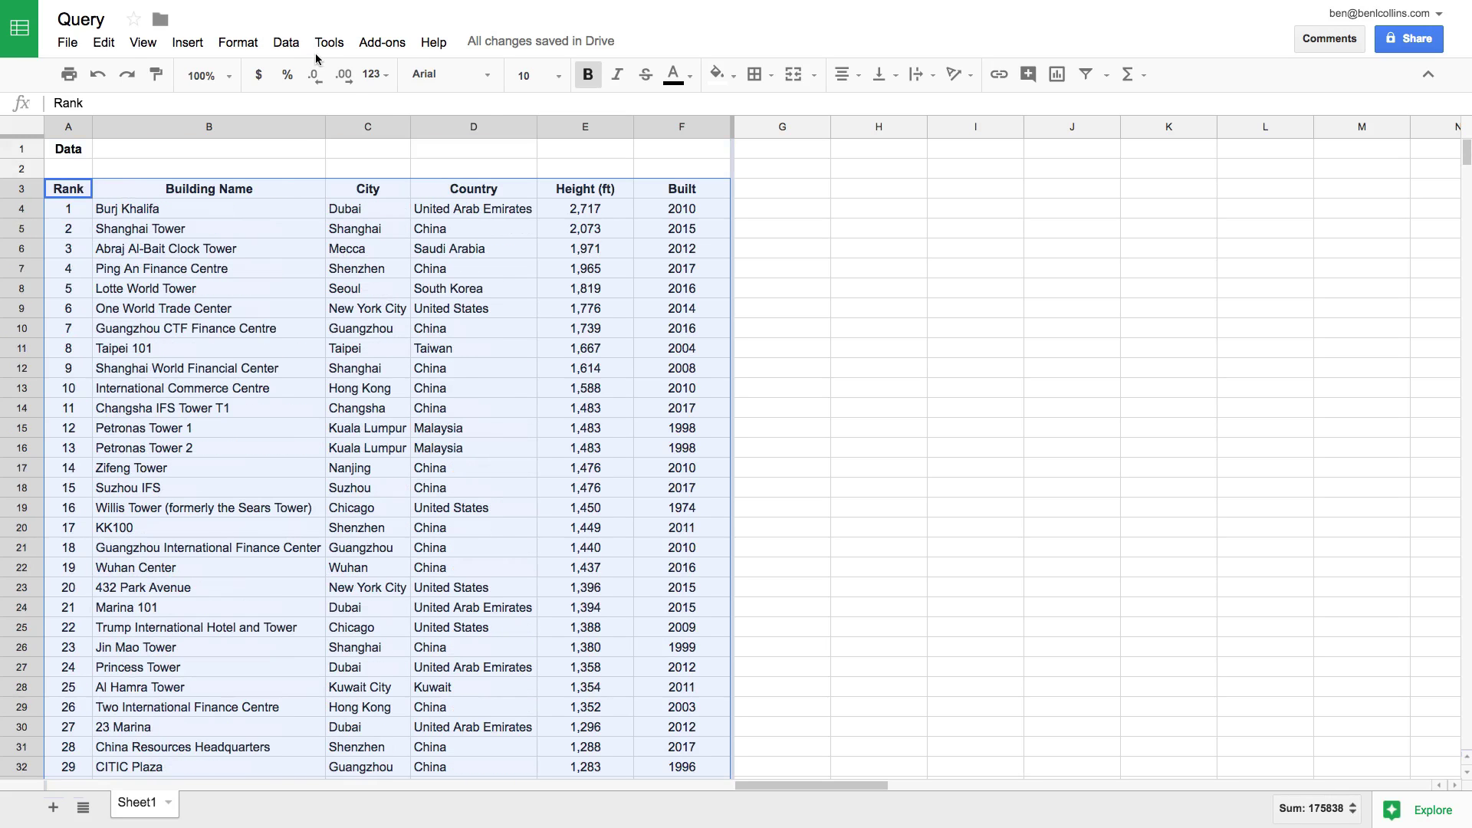
left_click(292, 47)
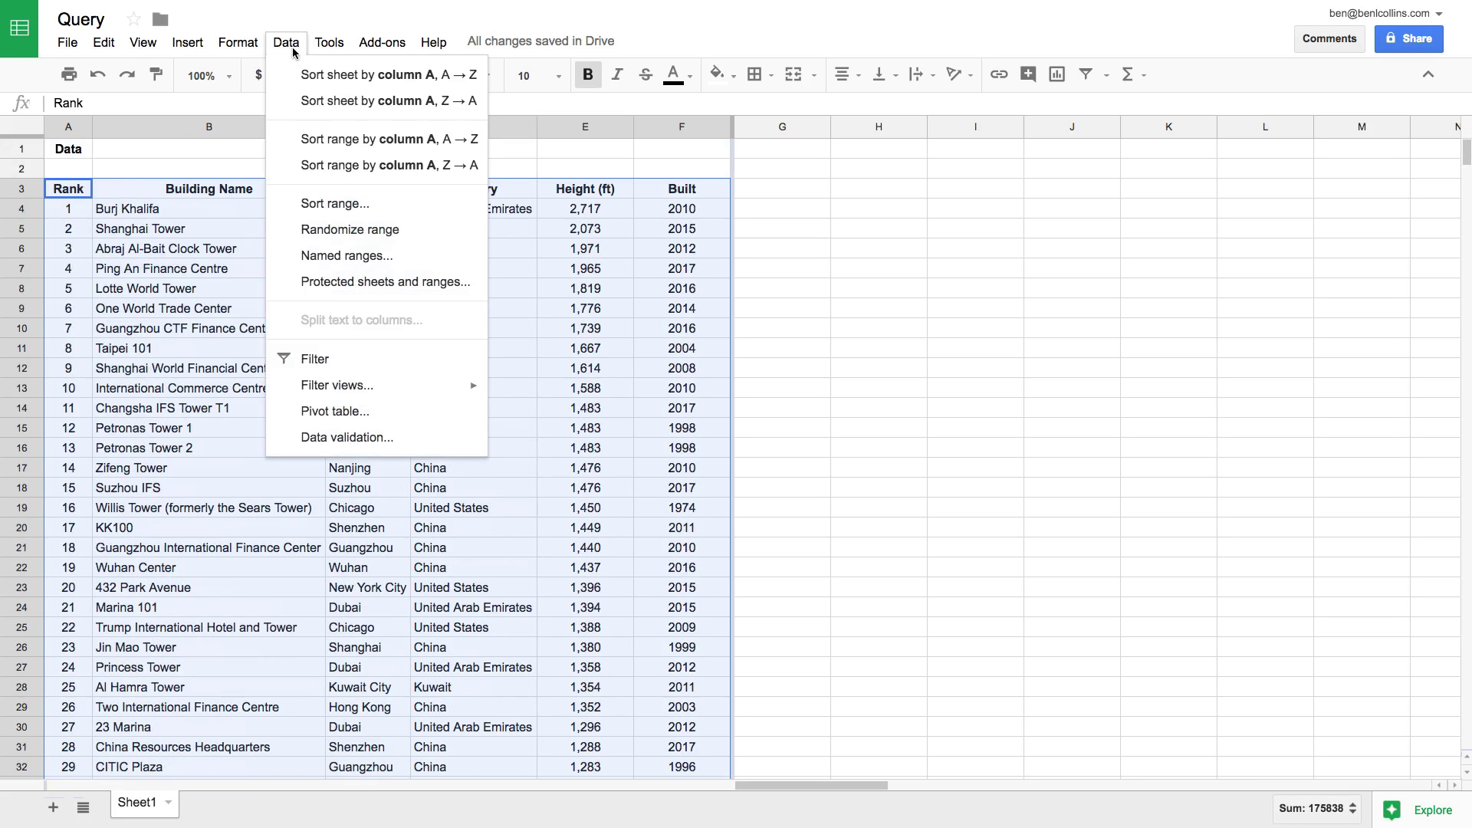
left_click(330, 258)
type("buildings")
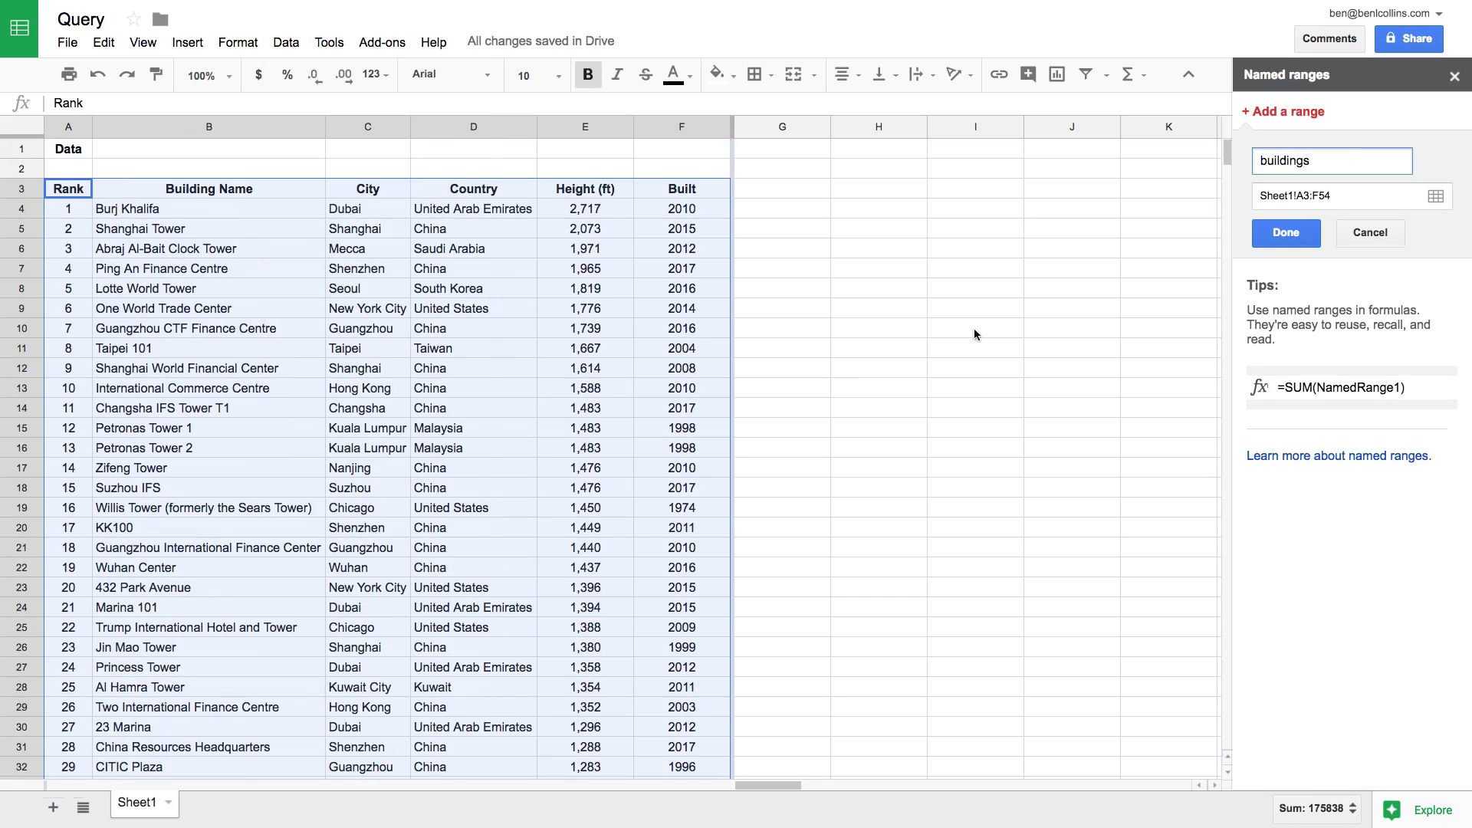
left_click(1295, 241)
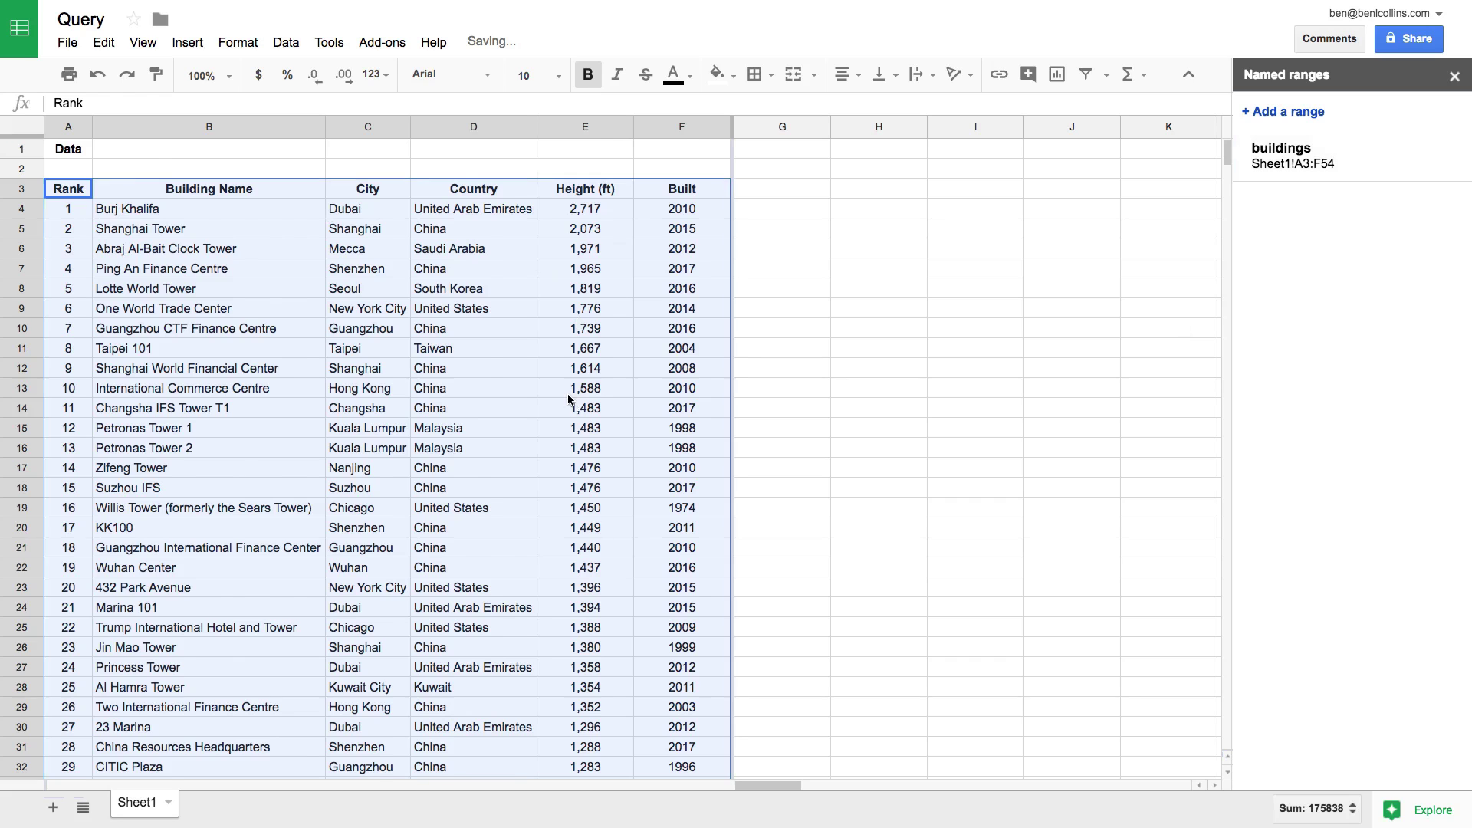
scroll(566, 395, "down", 10)
scroll(566, 395, "up", 10)
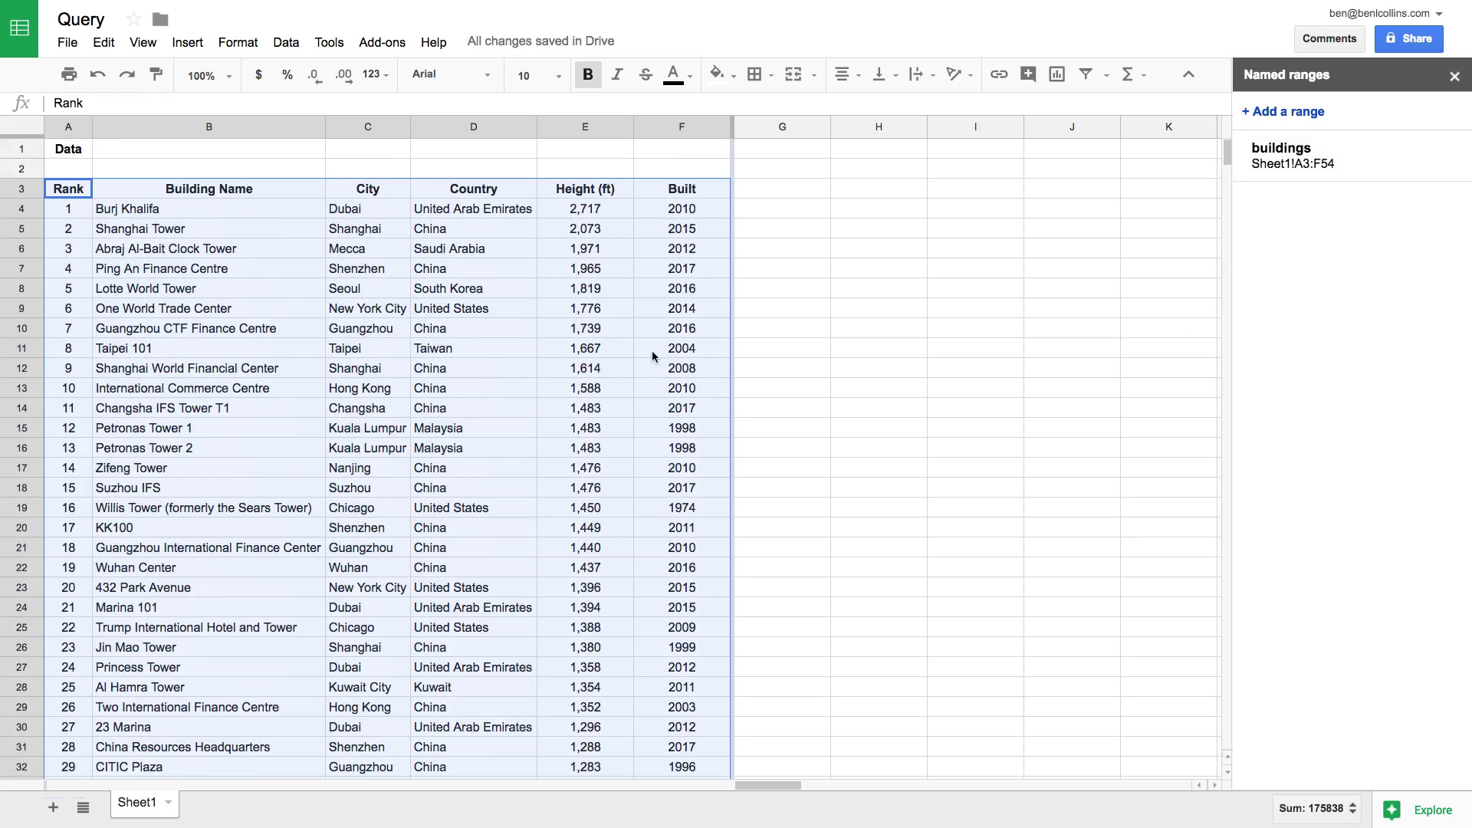
- Start a QUERY formula in cell H3 with the named range buildings as its data argument
left_click(847, 192)
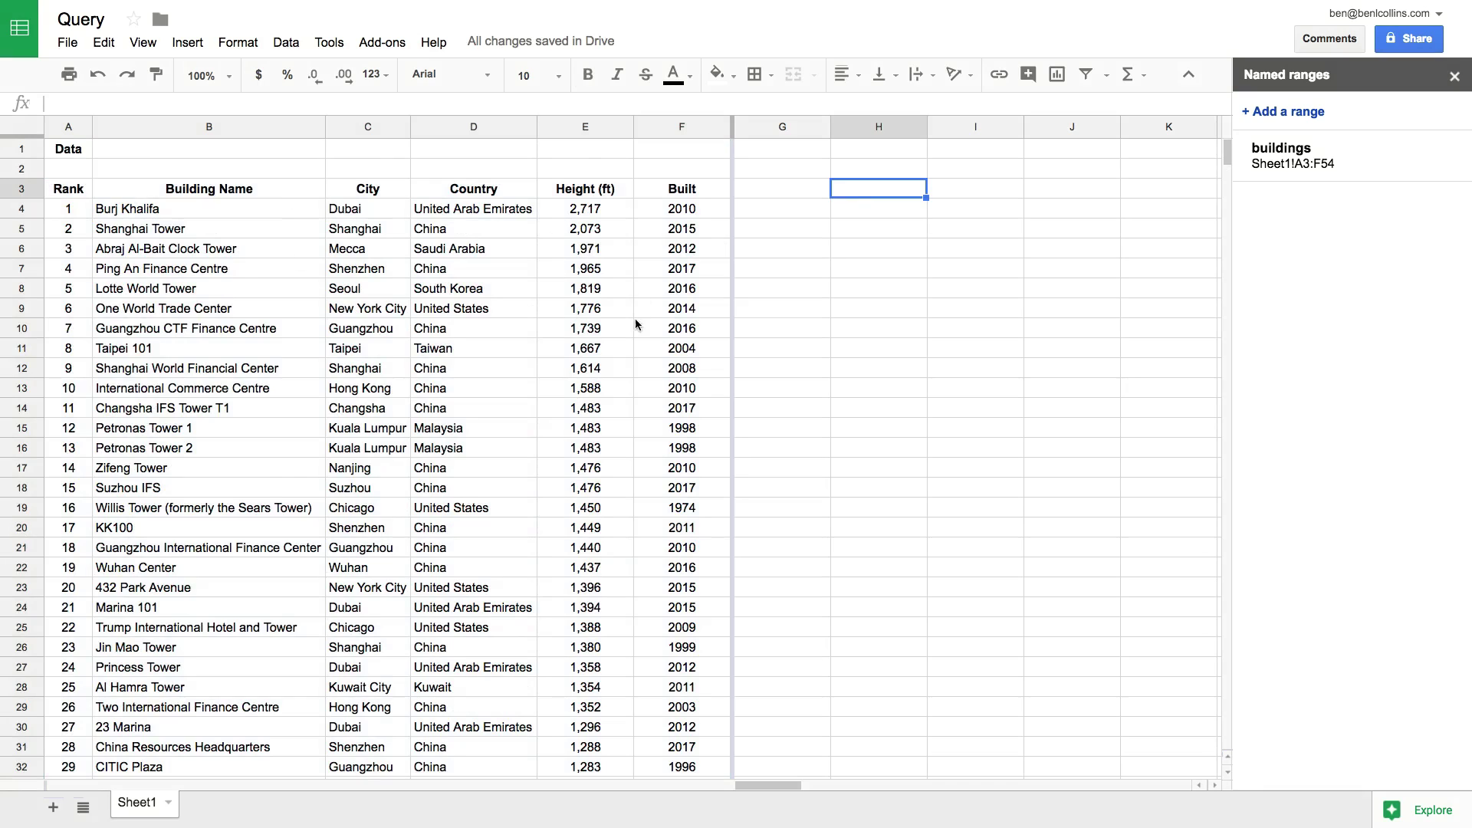
type("=")
type("query(")
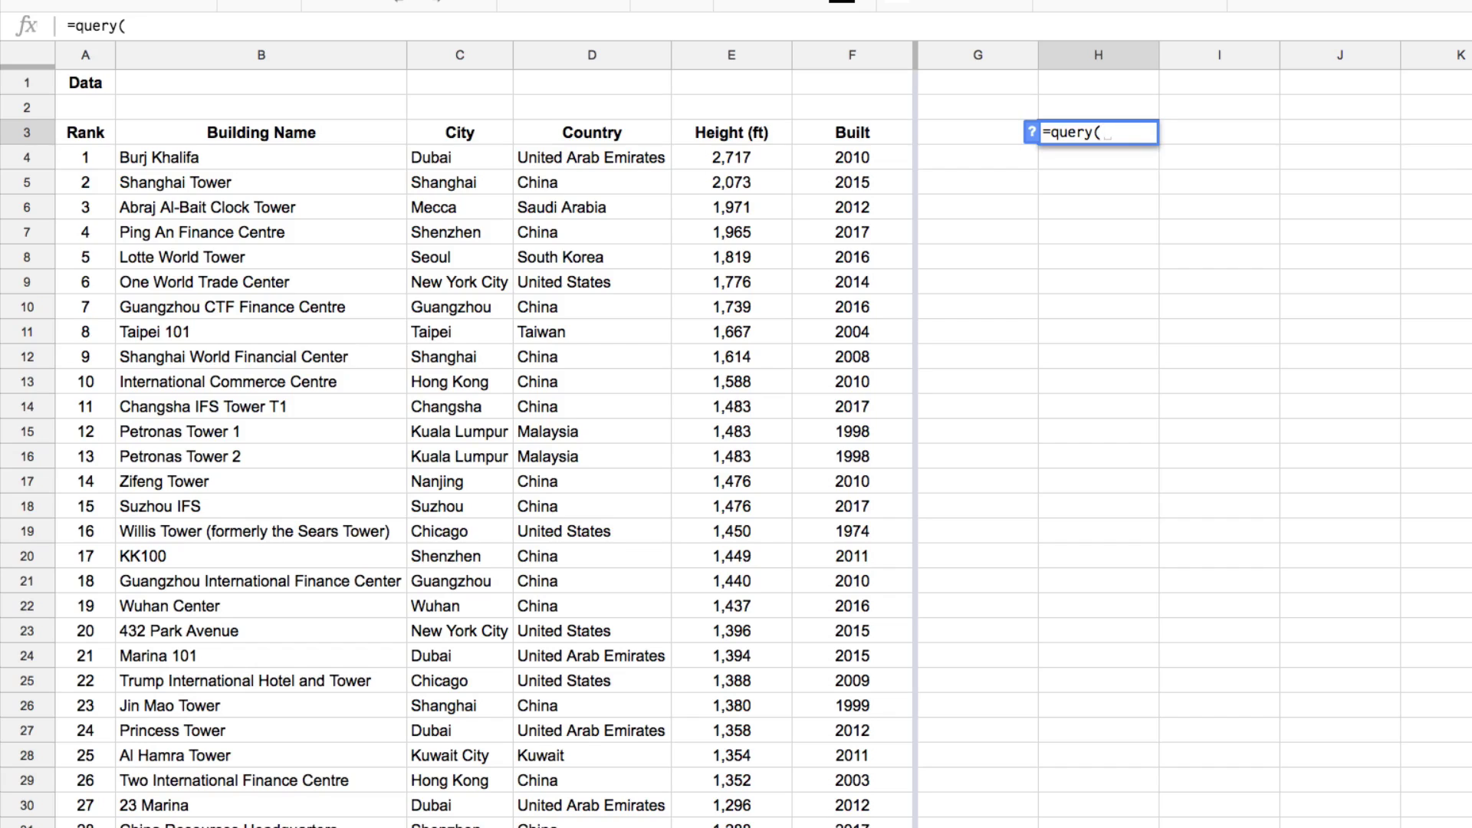
type("buildings")
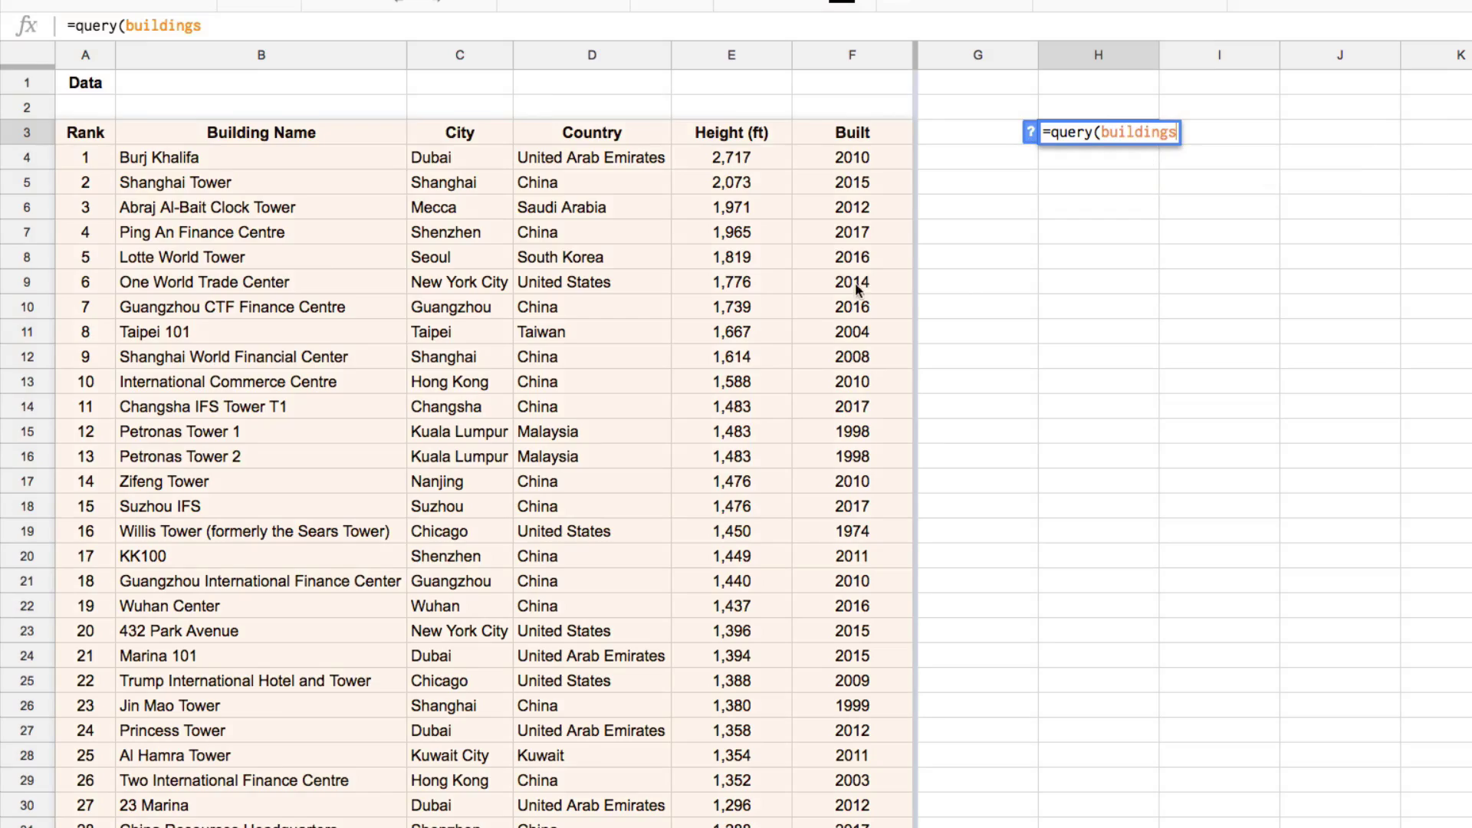
scroll(741, 292, "down", 13)
scroll(741, 292, "up", 13)
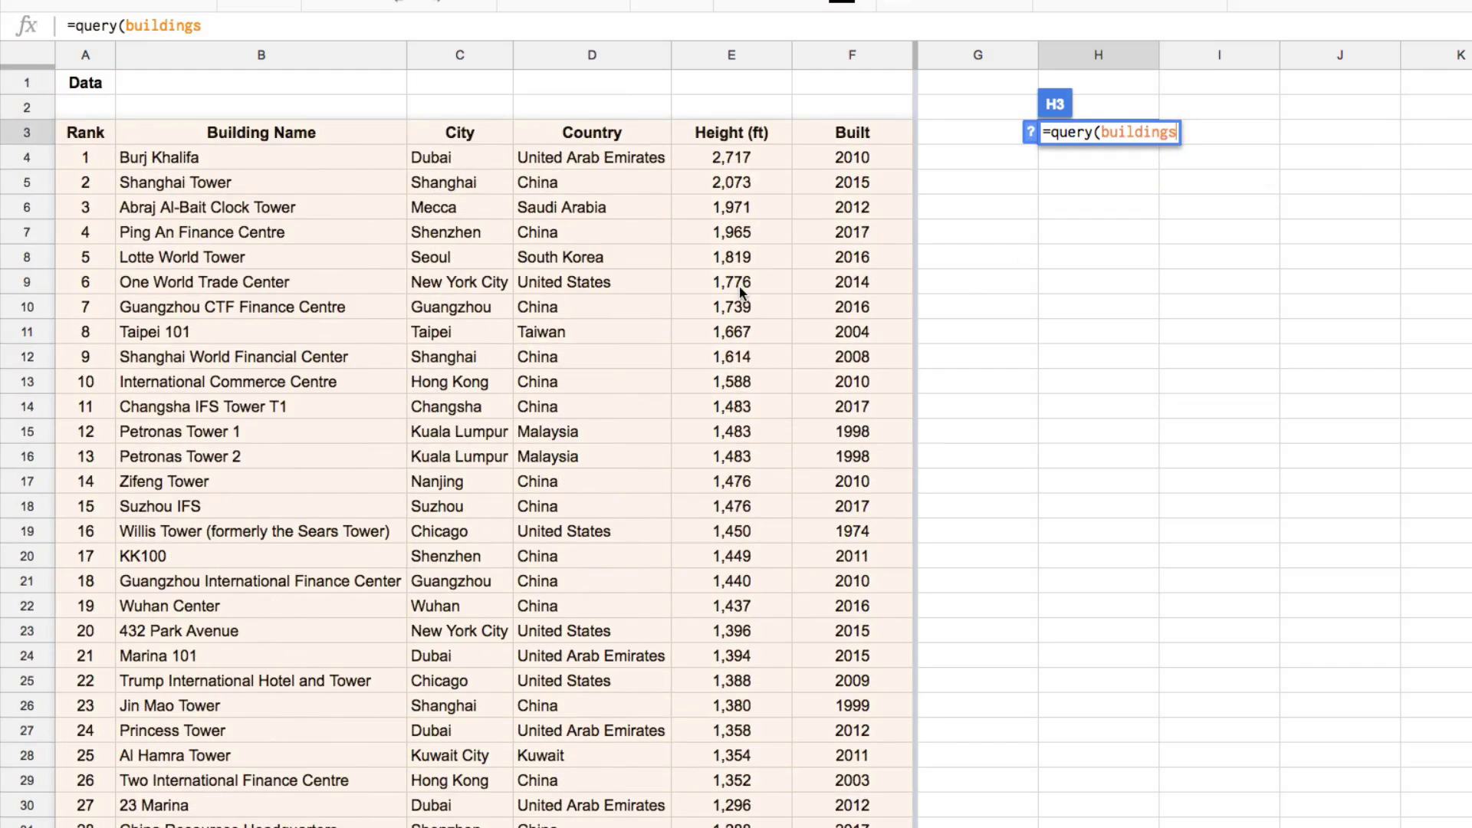
type(",")
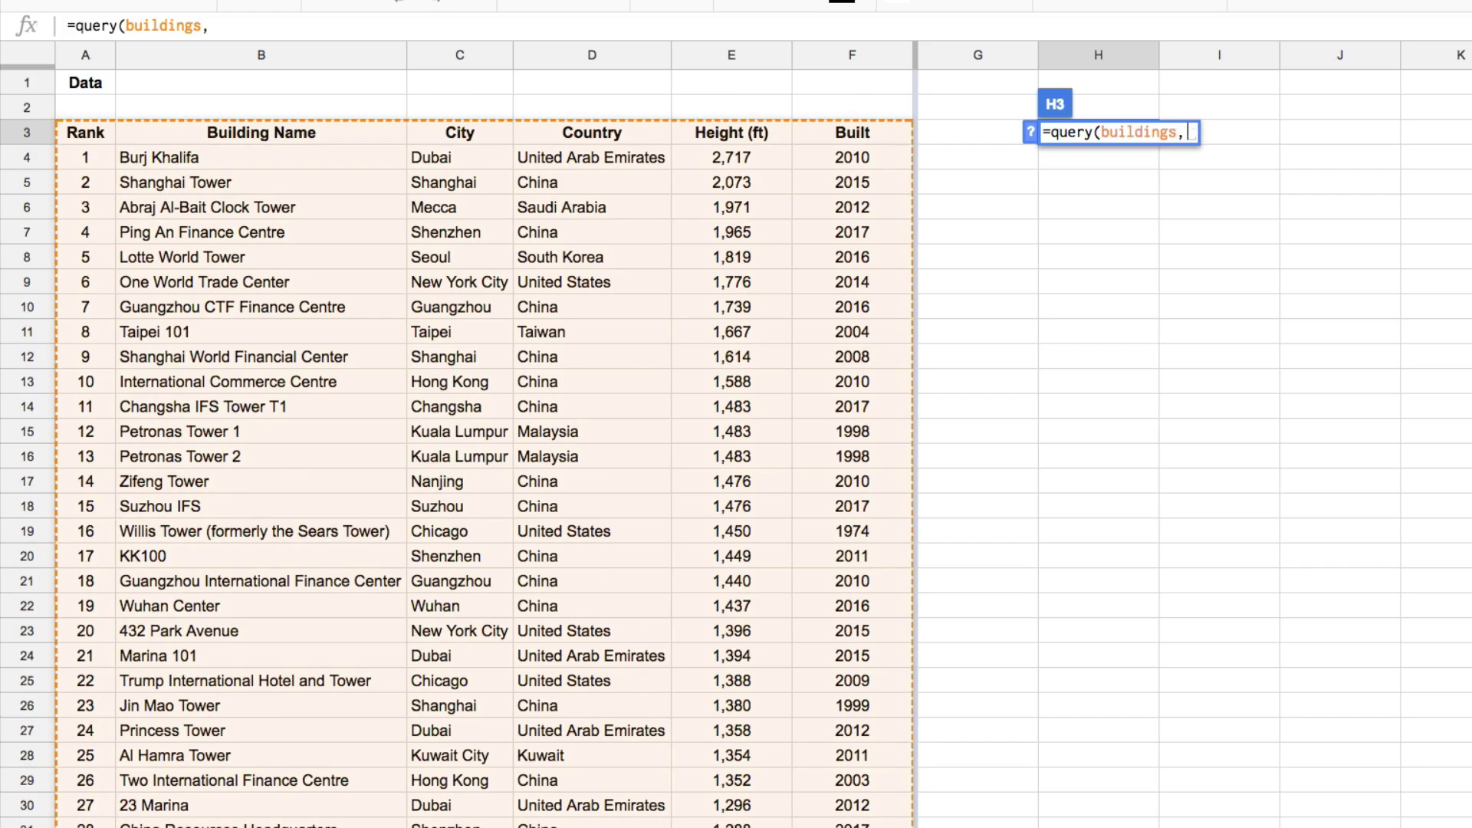
key("ctrl+a")
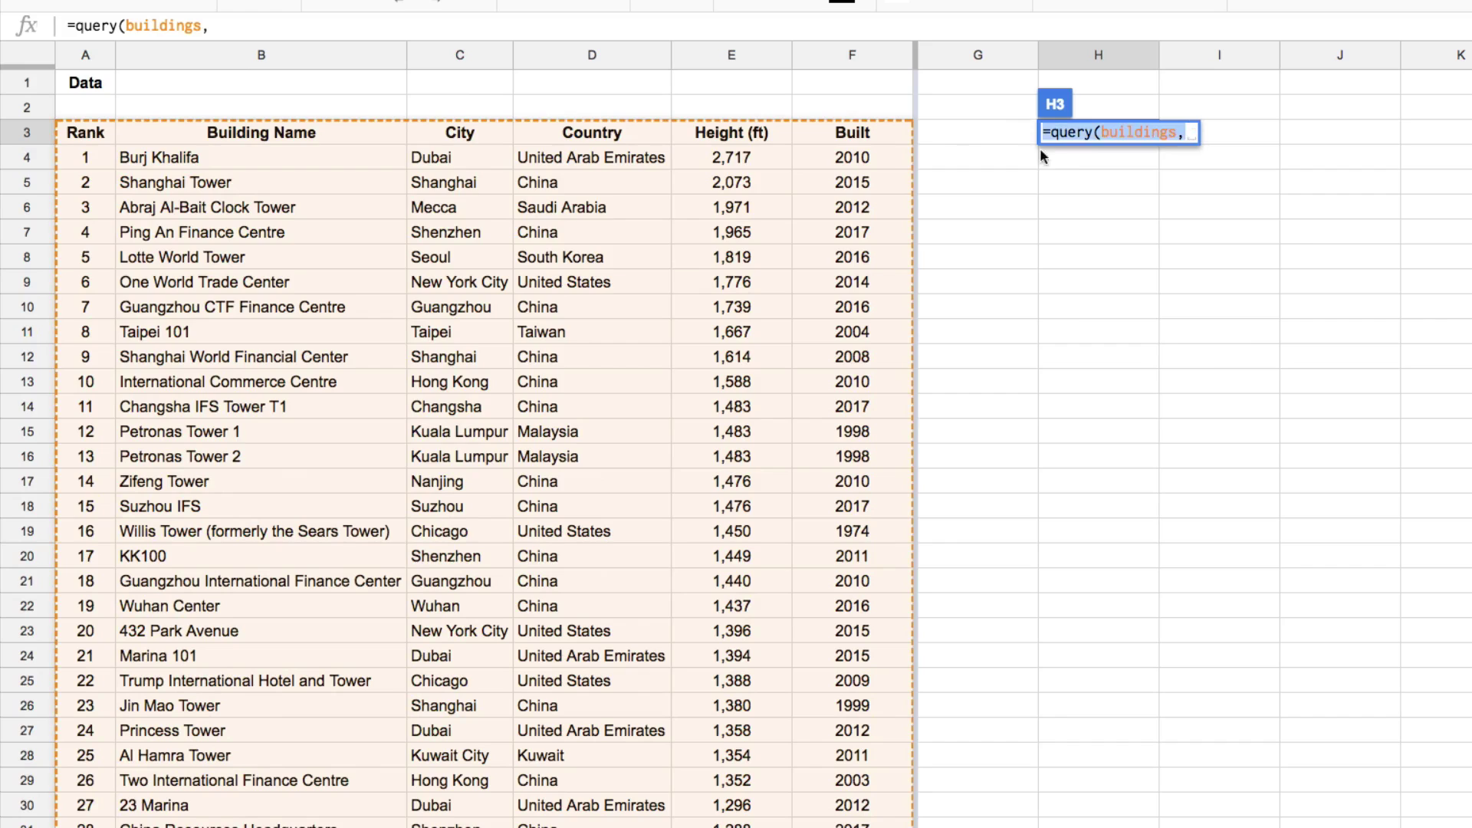
key("Right")
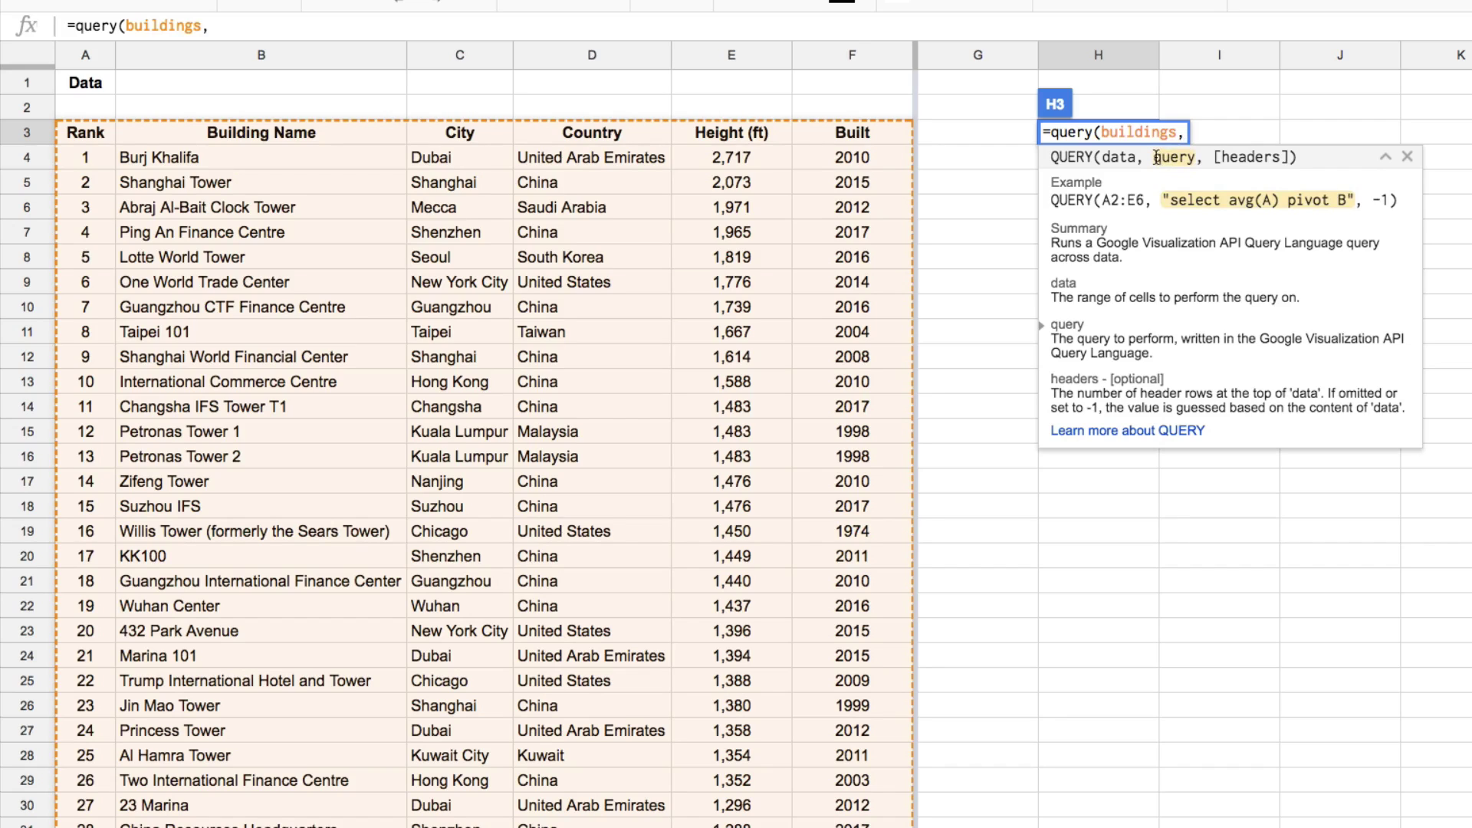
- Complete the H3 formula with the query "select *" and 1 header row, making it =query(buildings,"select *",1)
type("\"select")
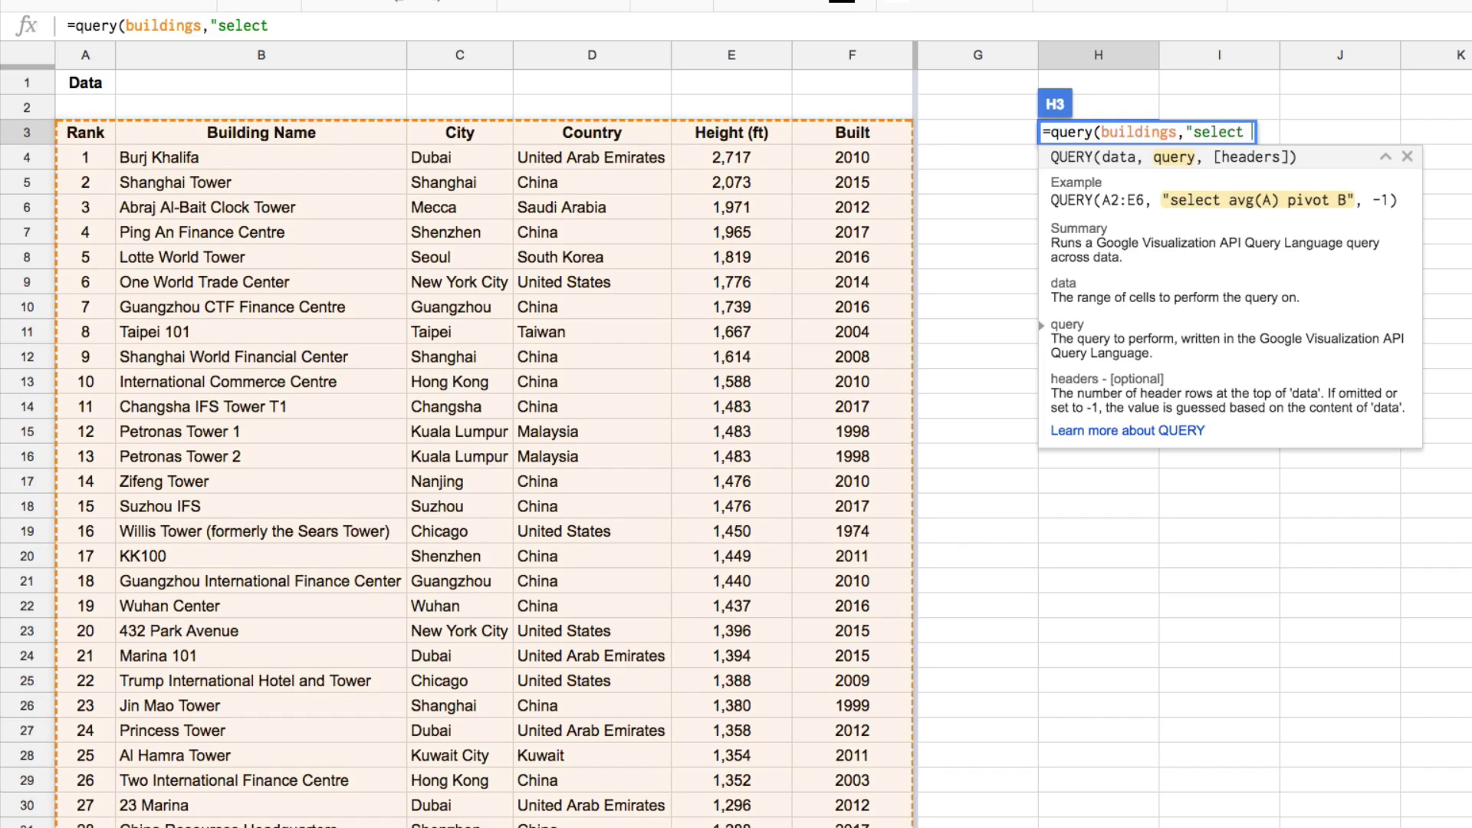
type(" *")
type("\"")
type(".")
key("BackSpace")
type(",")
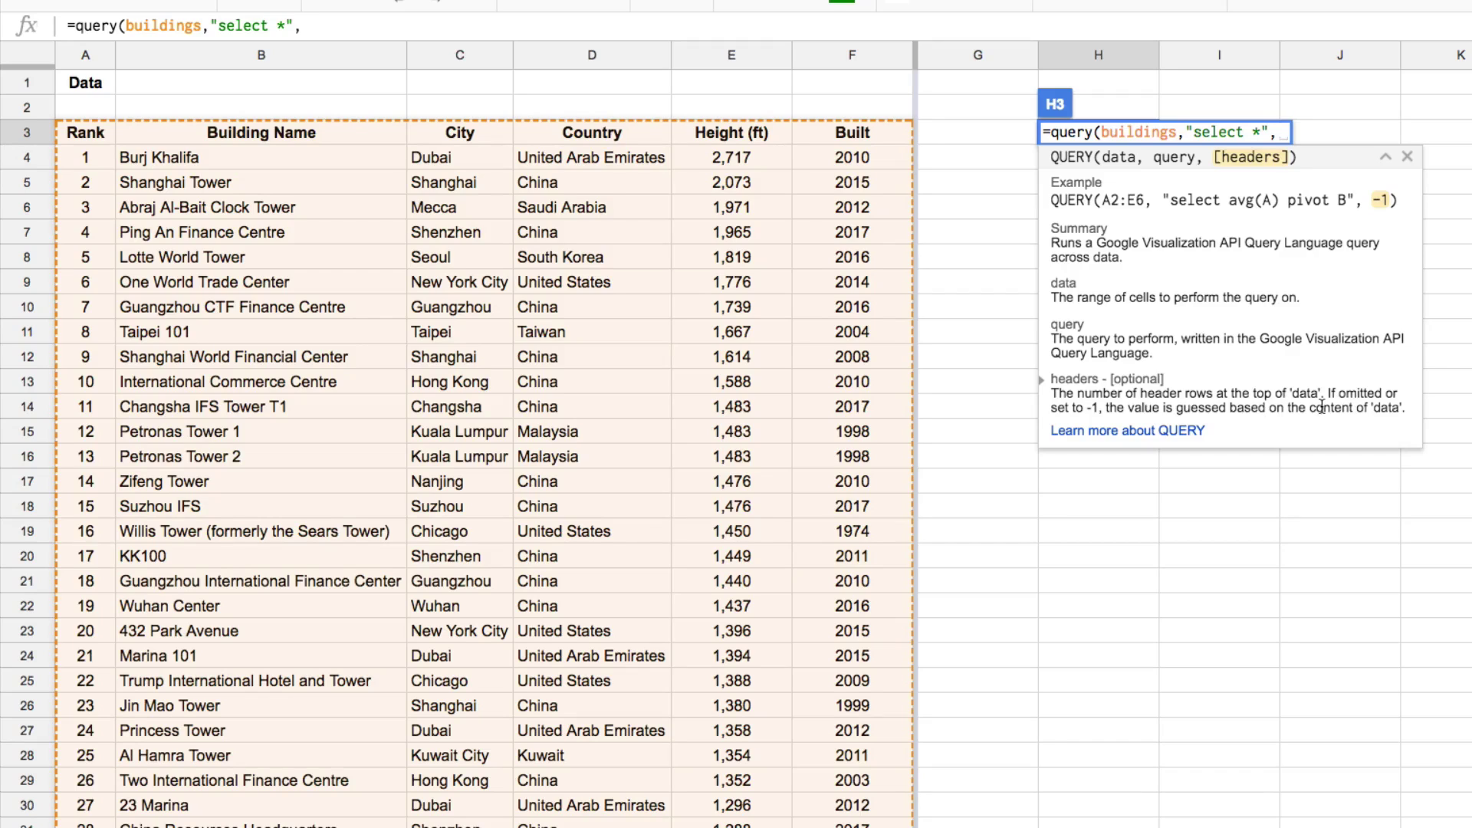
type("1)")
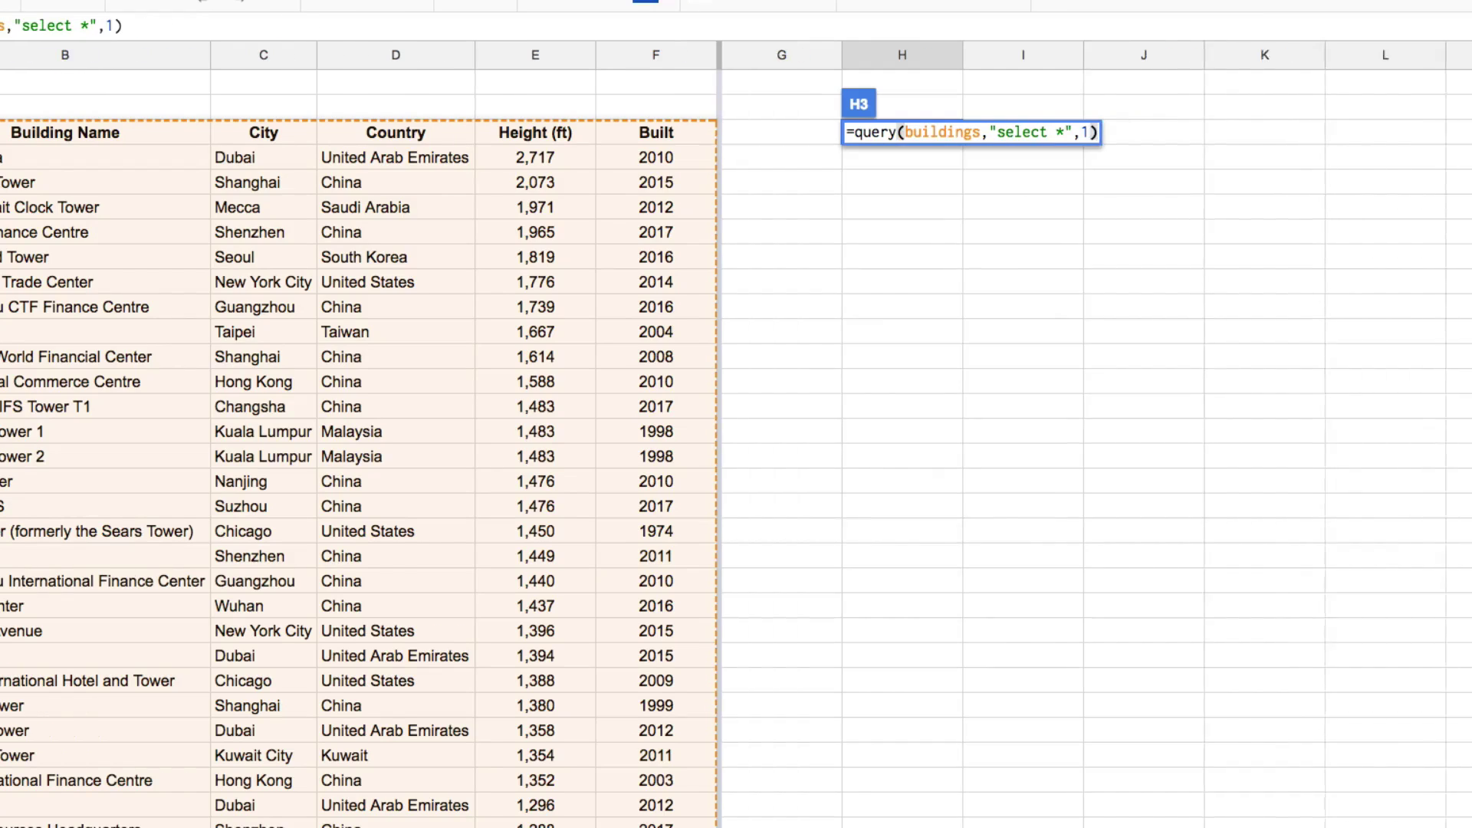
key("Return")
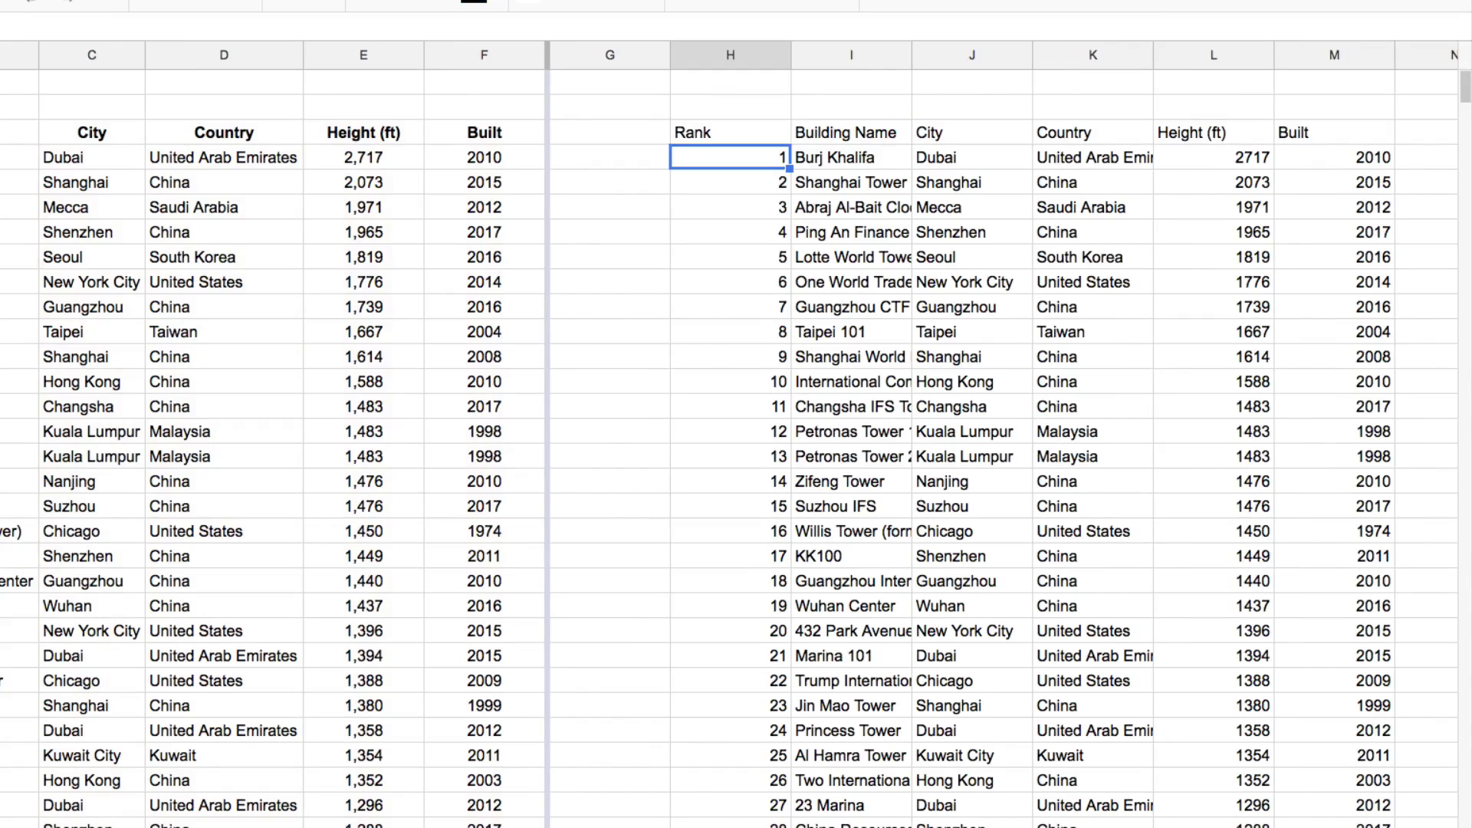
- Change the query string in H3 to "select B,E" so only building names and heights are returned, and check the output cells
left_click(730, 132)
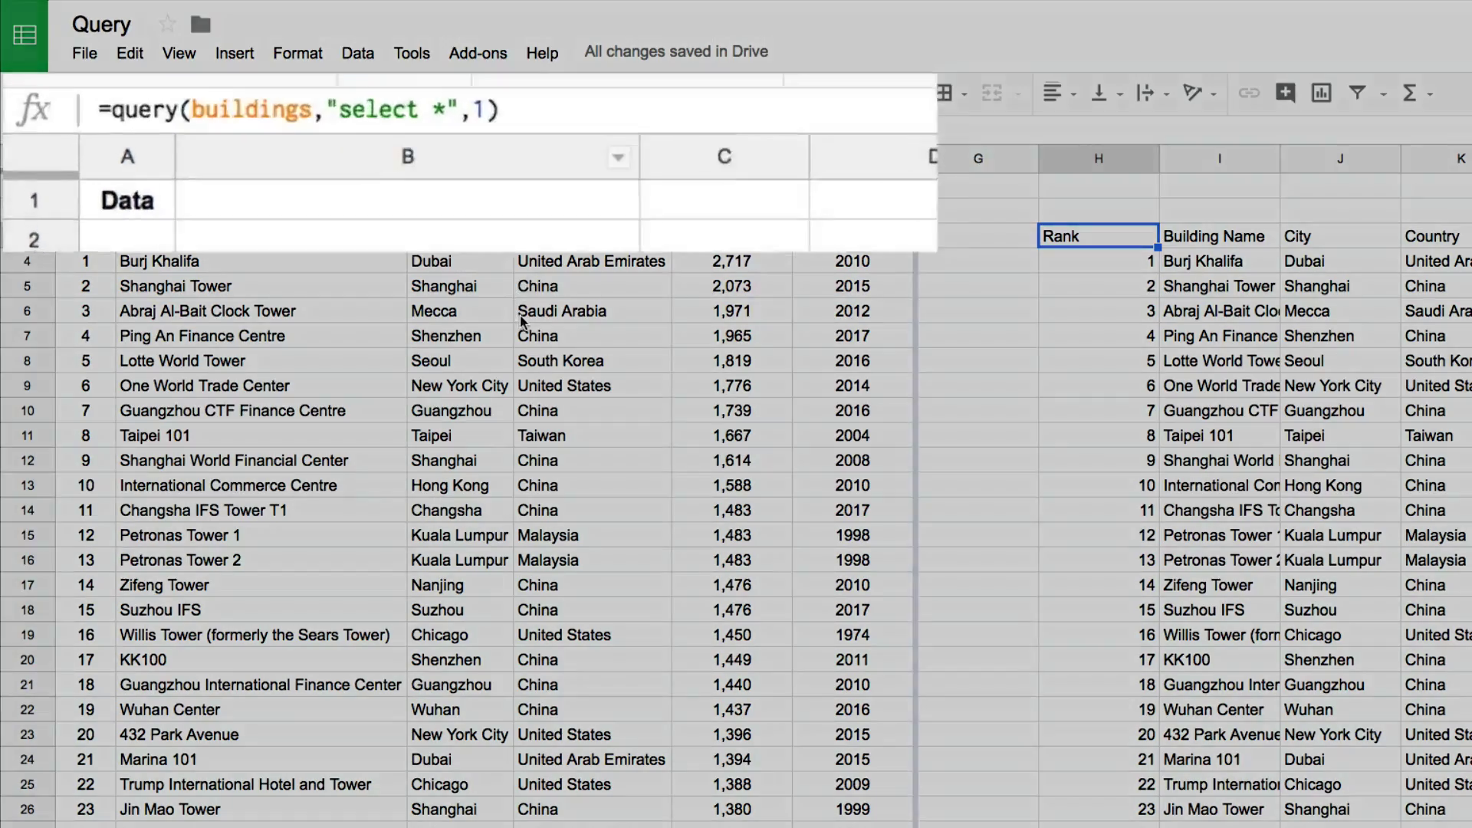
double_click(761, 104)
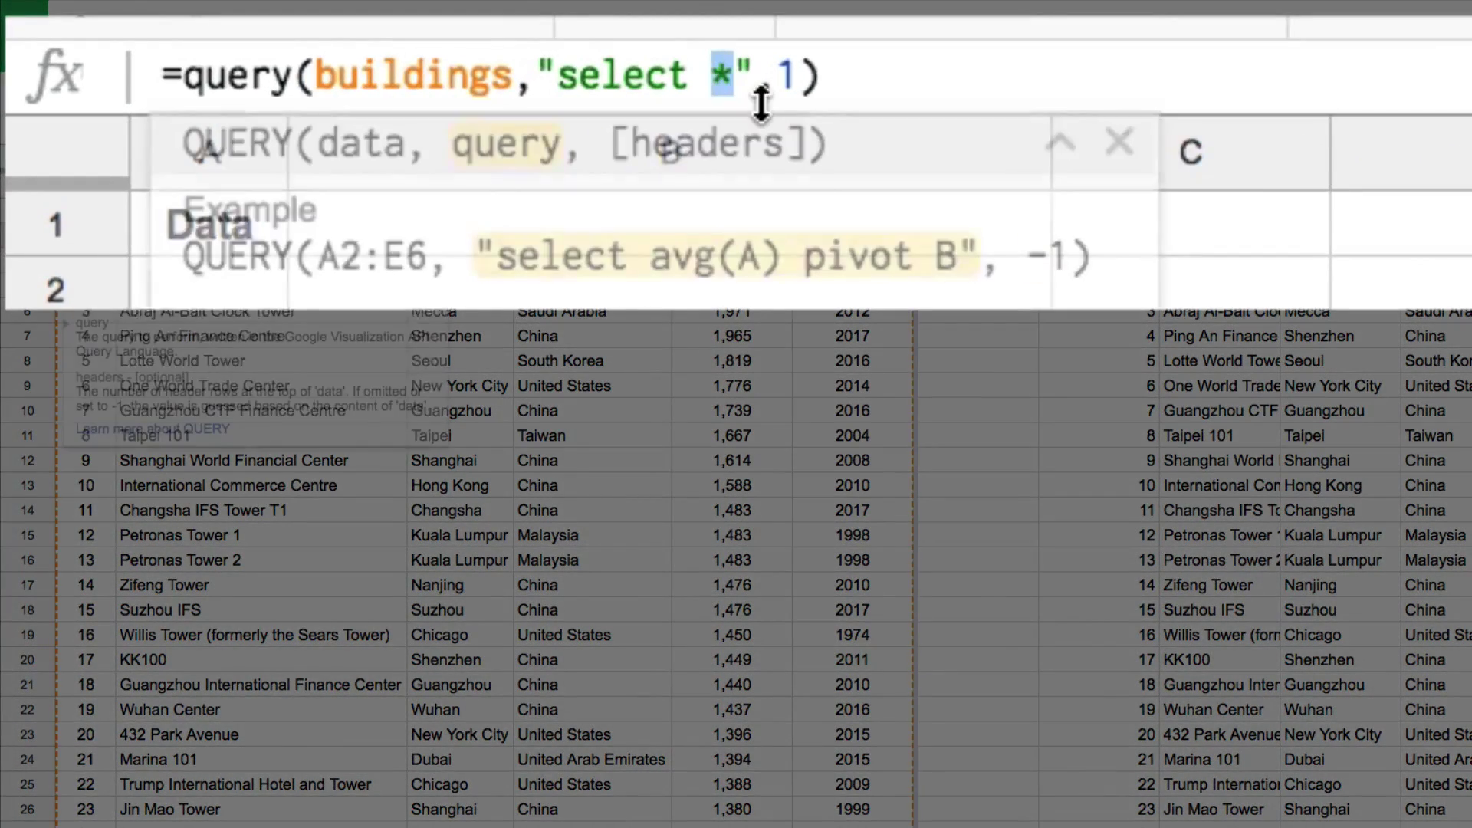
type("B")
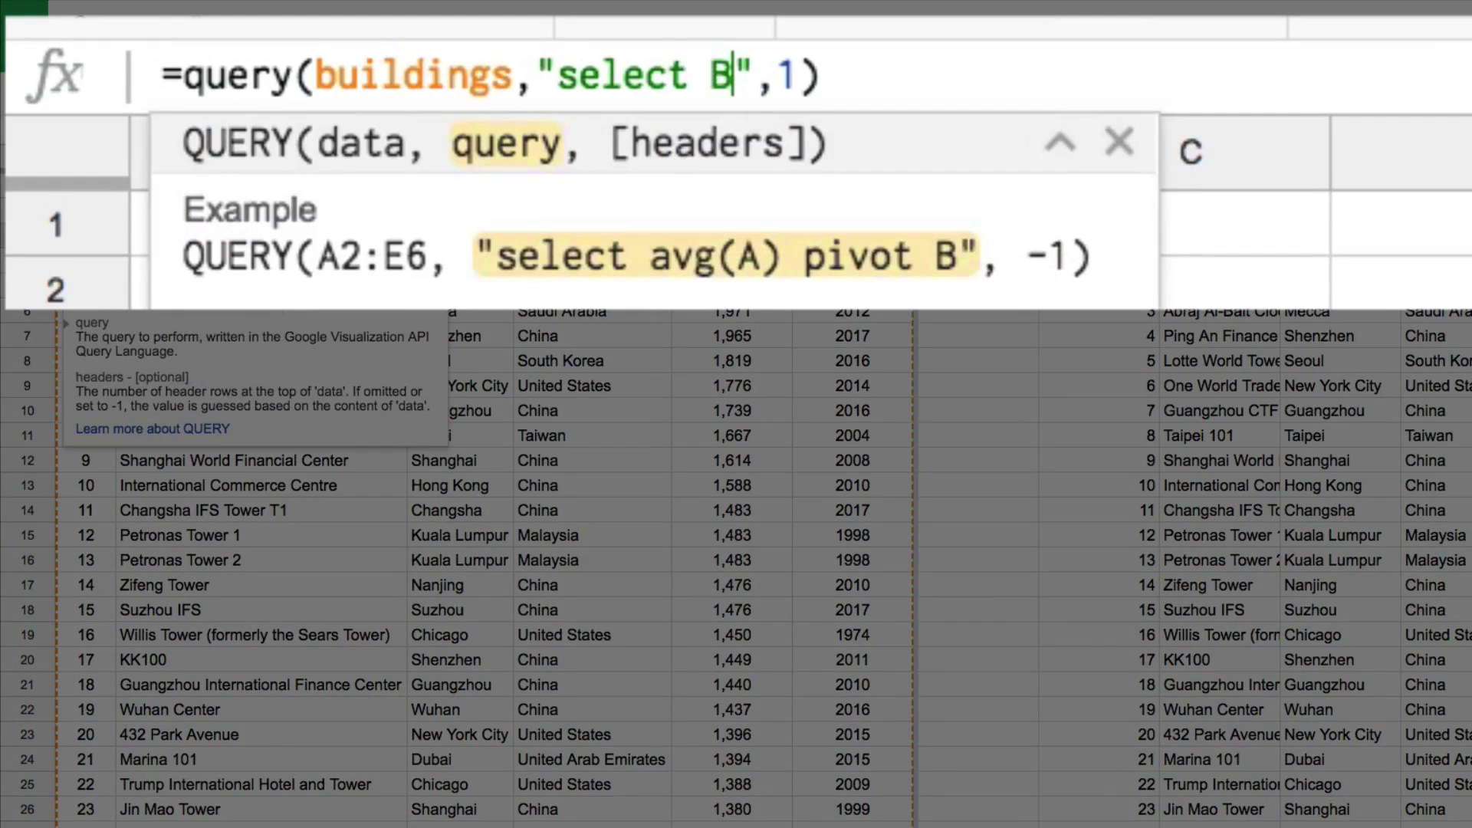
type(",")
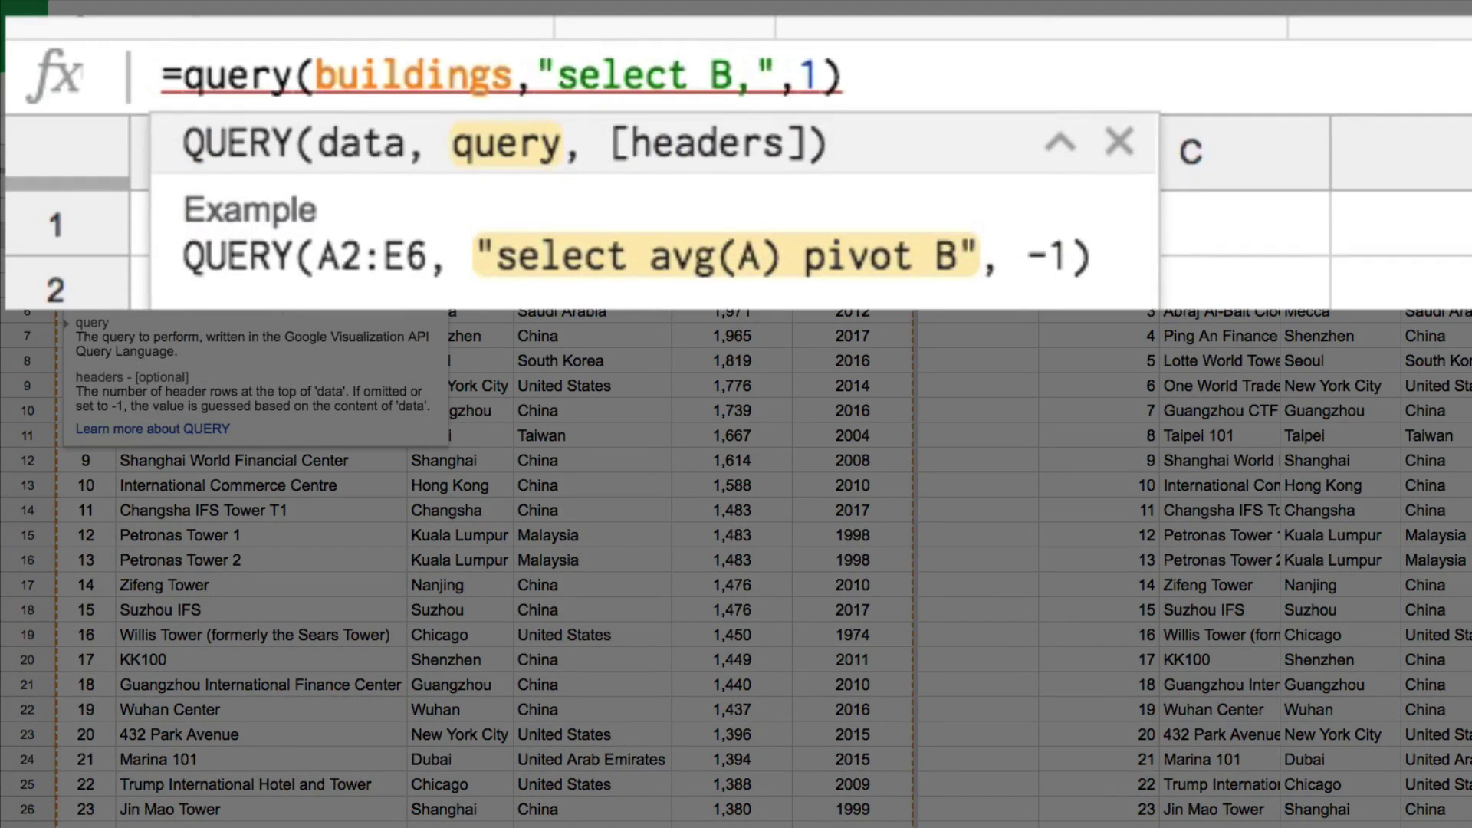
type("E")
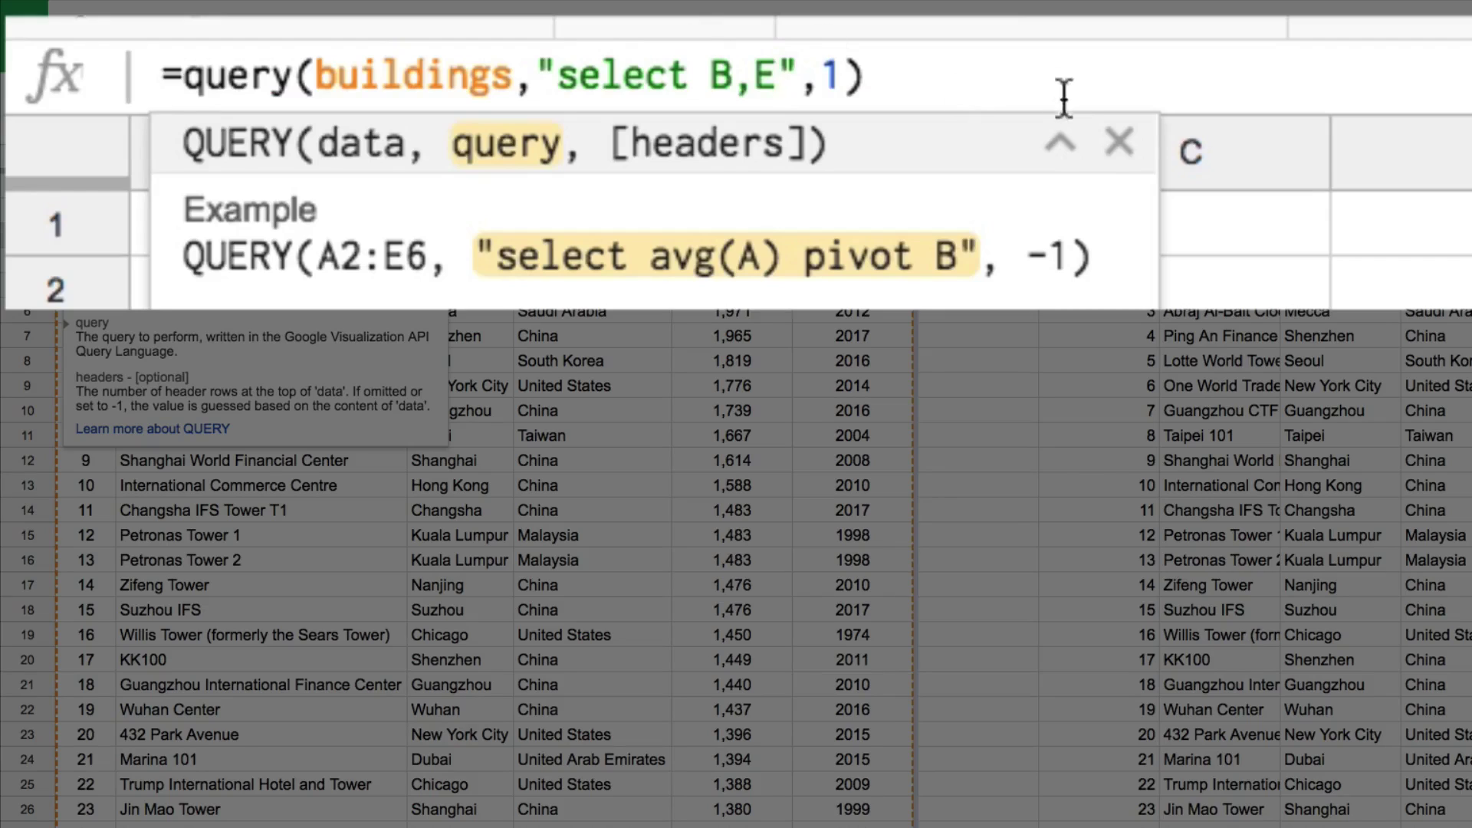
key("ctrl+a")
left_click(1117, 141)
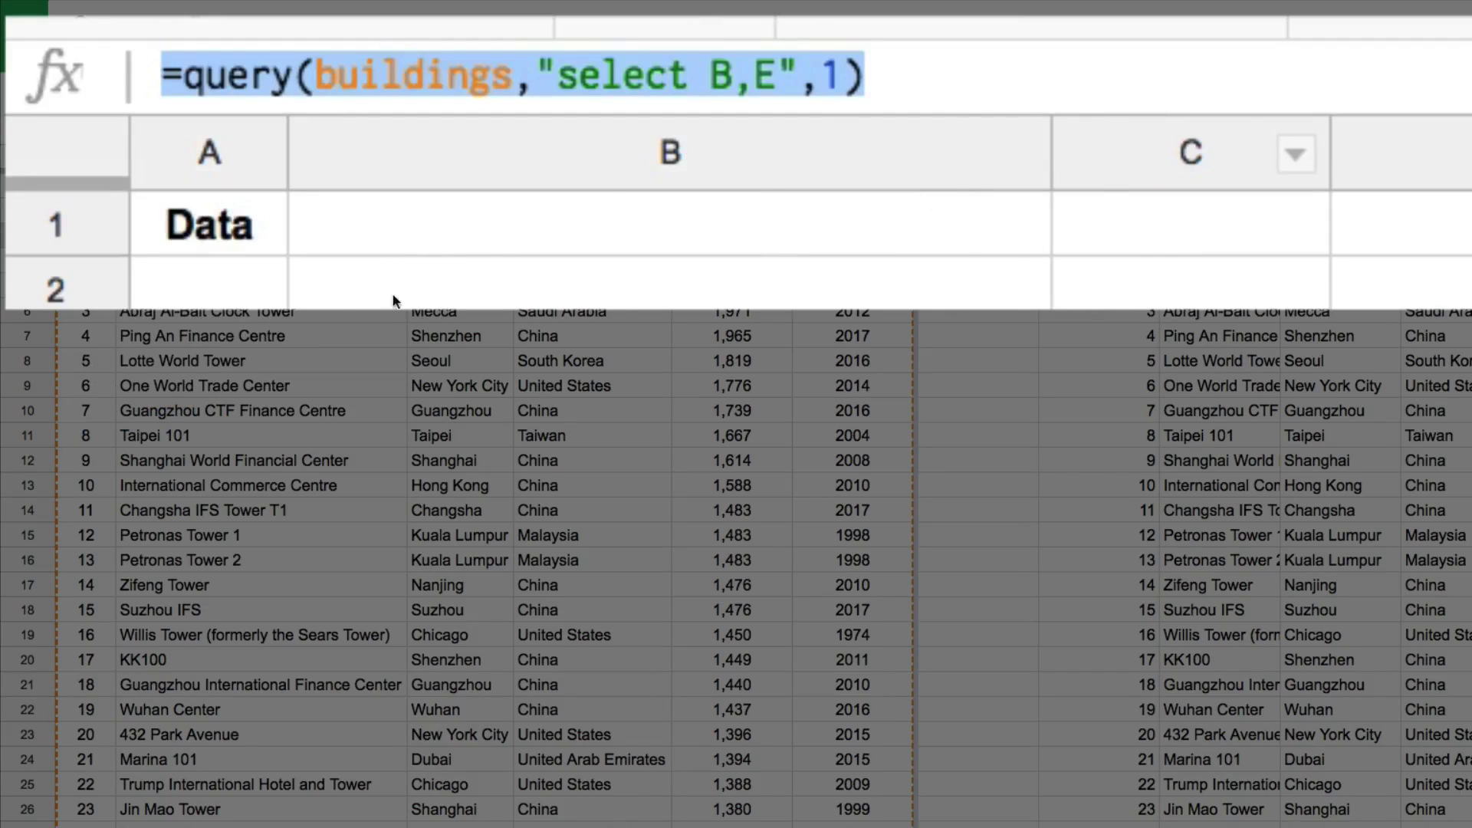
left_click(1108, 89)
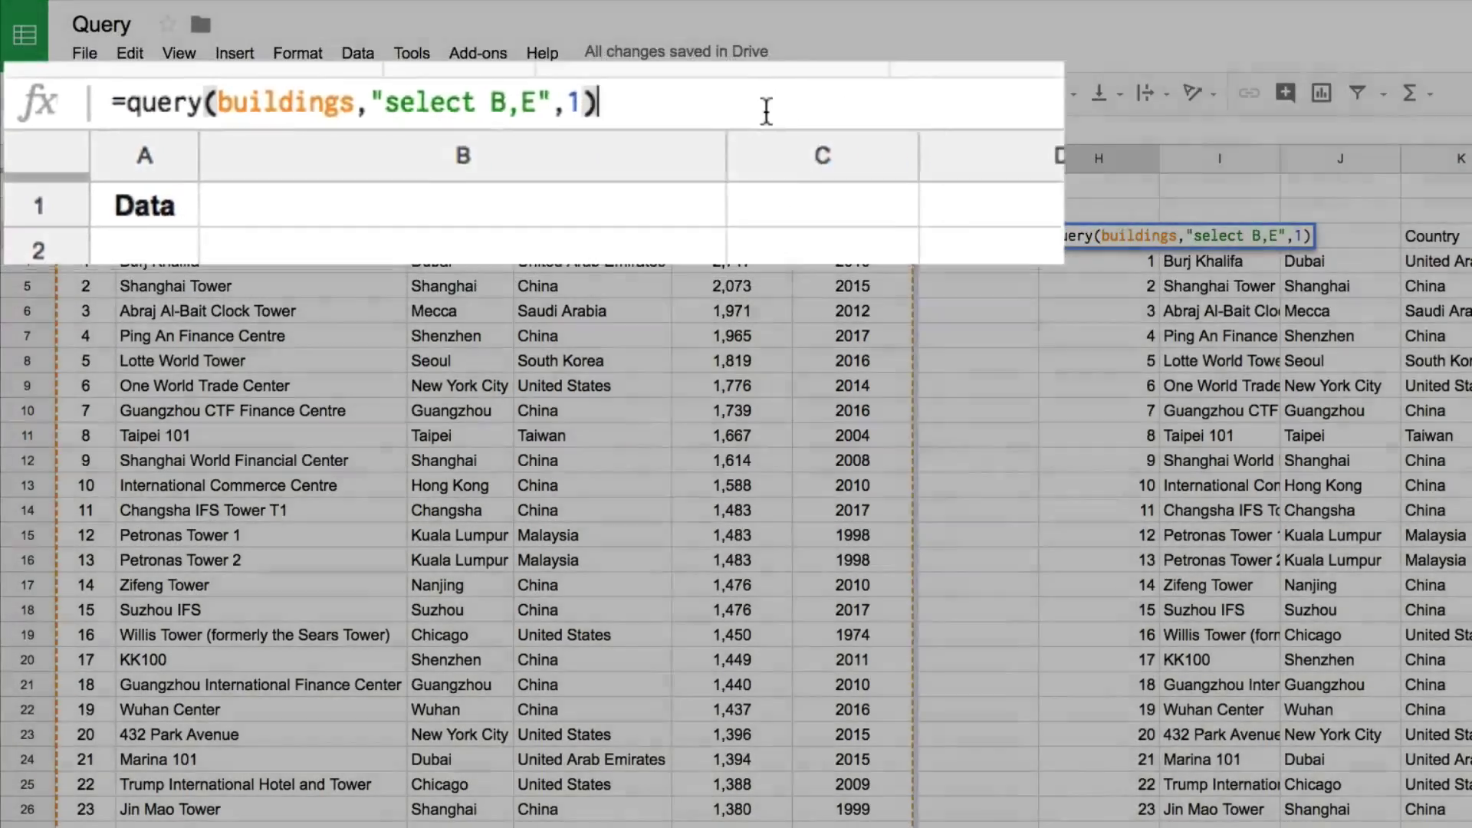
key("Return")
left_click(1098, 237)
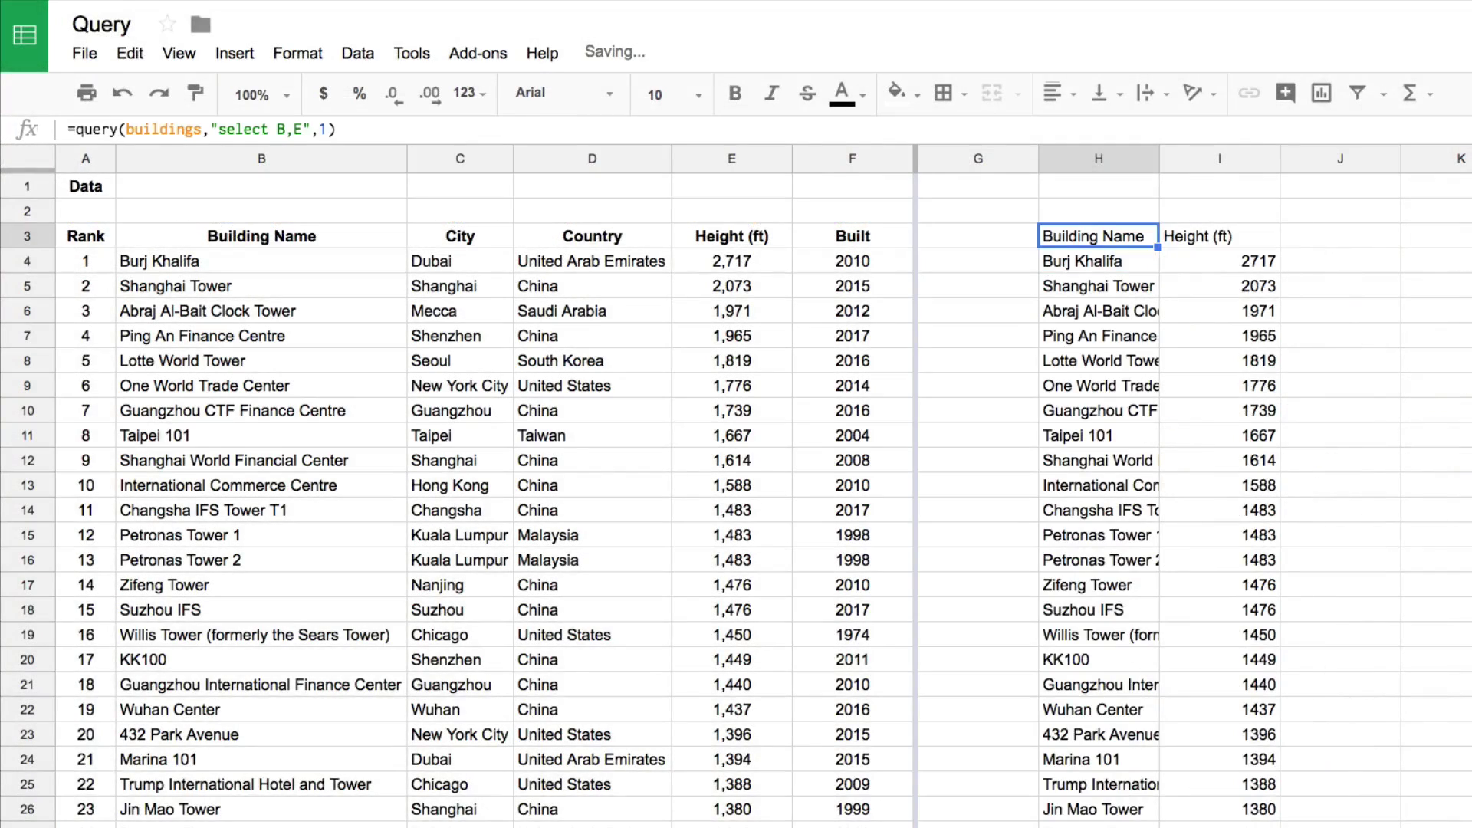
left_click(1098, 260)
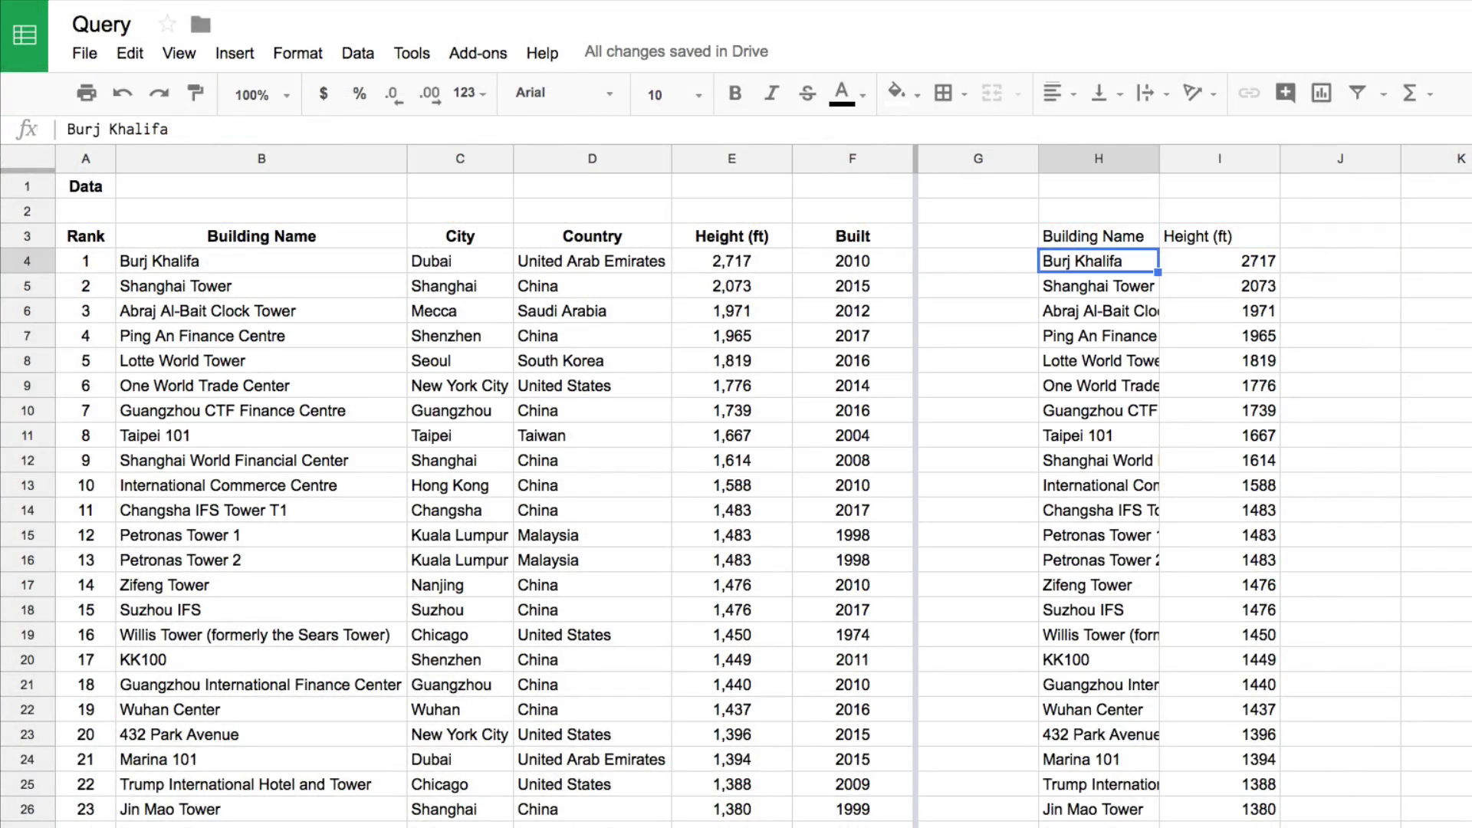
left_click(1219, 261)
- Add column F to the H3 query and space out the column list so it reads "select B, E, F"
left_click(1098, 236)
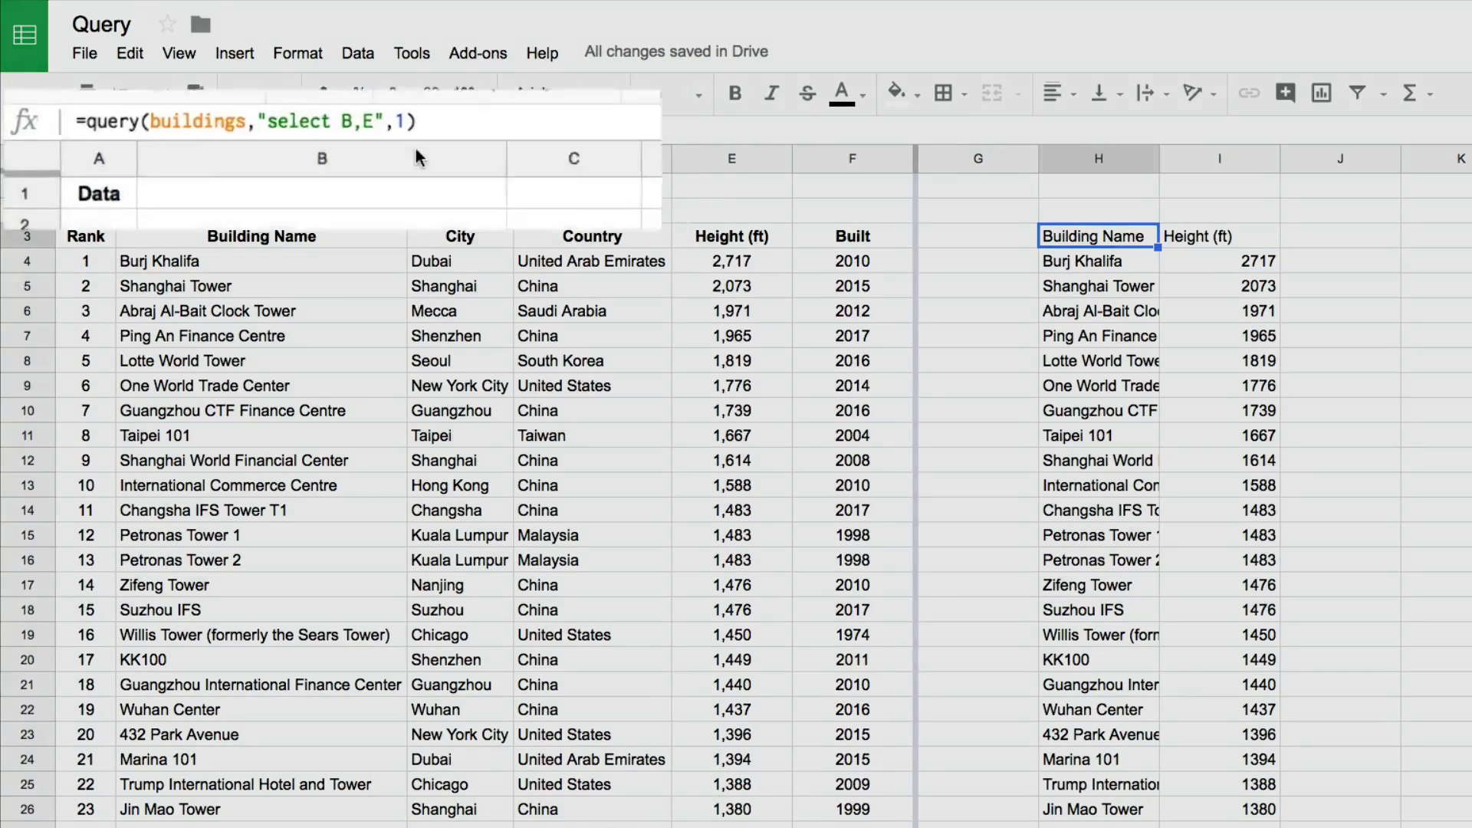
left_click(328, 128)
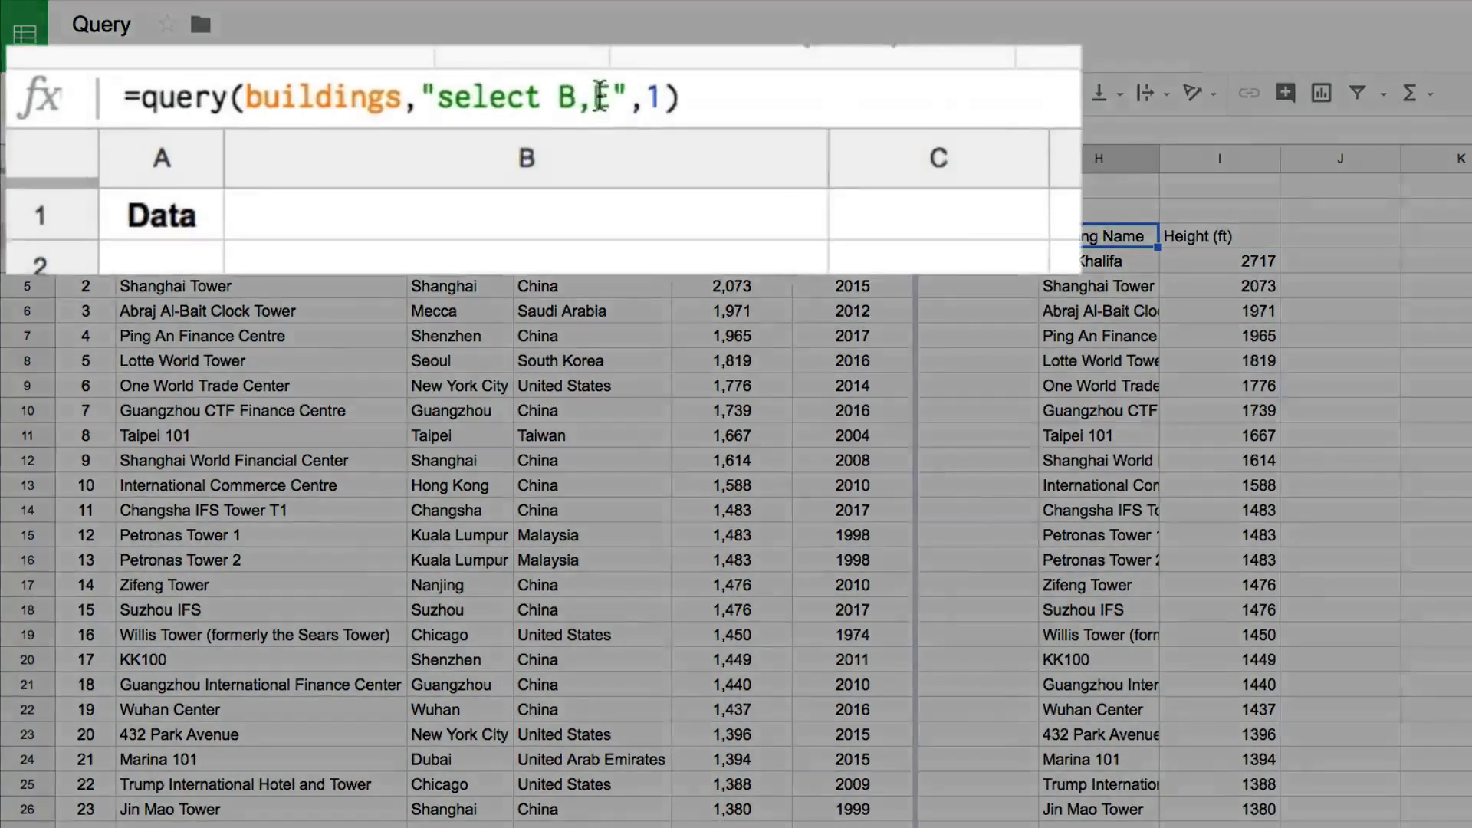
type(", ")
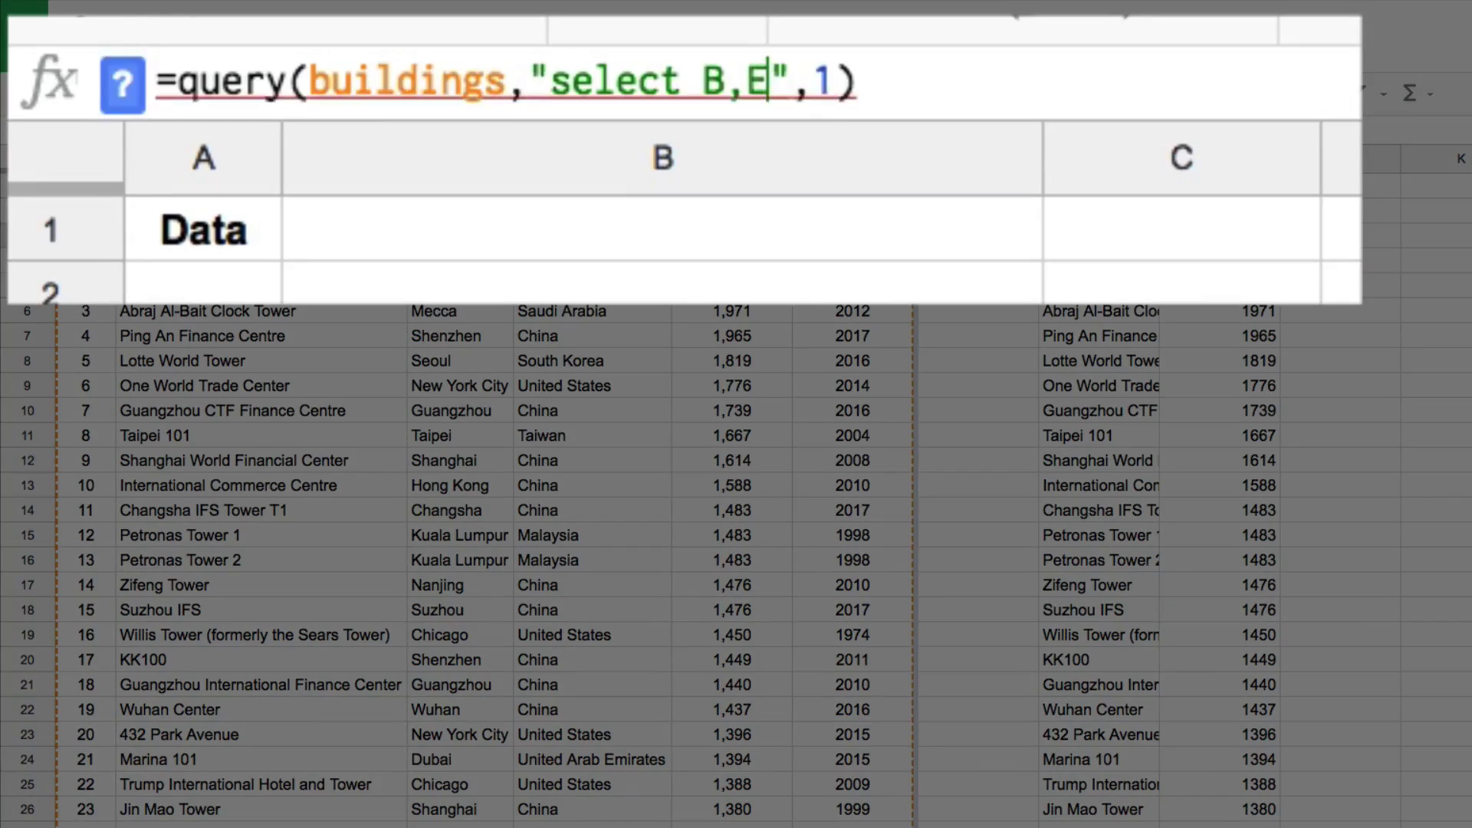
type("F")
key("Left")
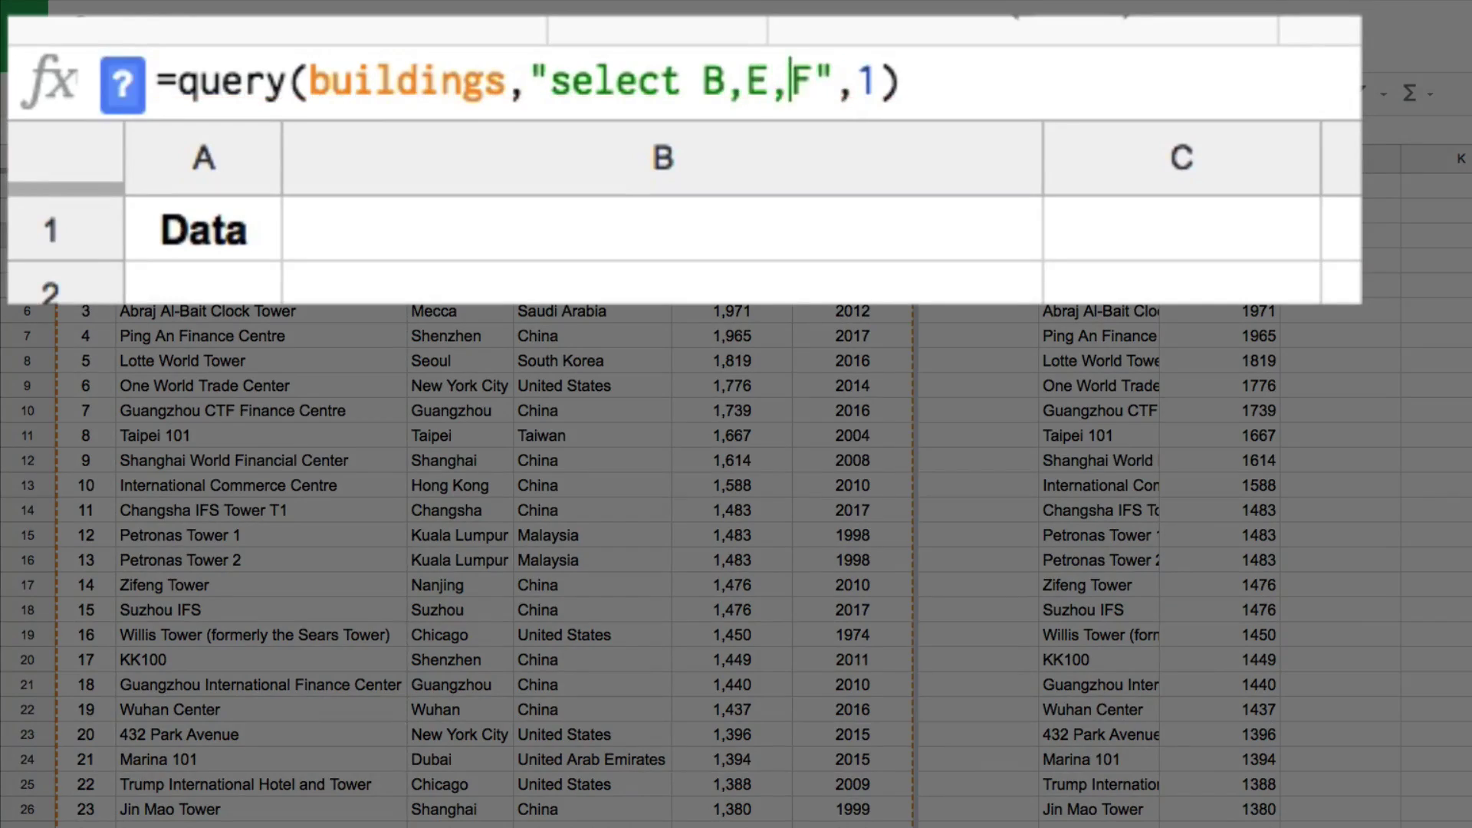
key("Left")
key("Left")
key("Left")
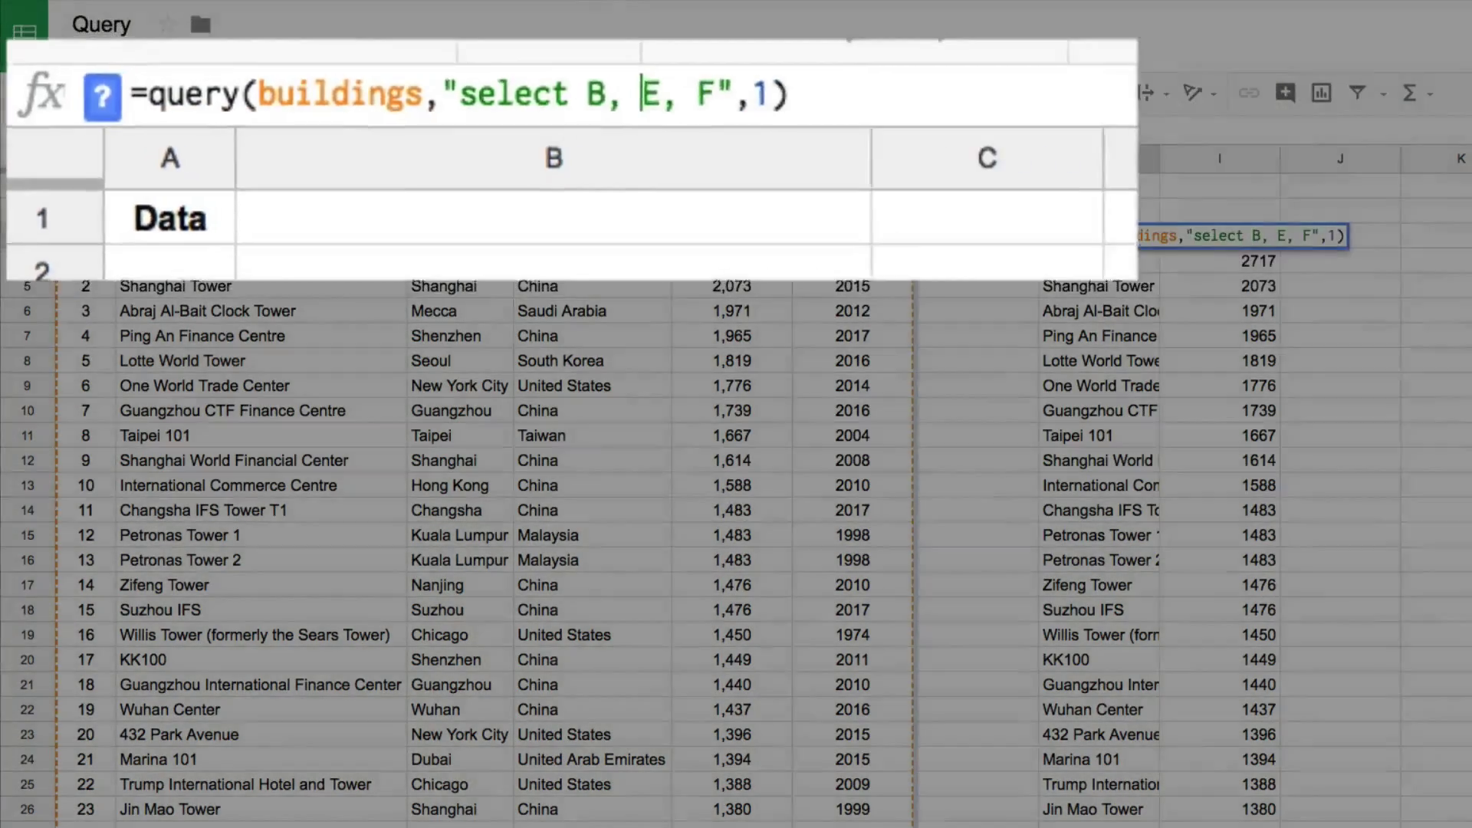
key("Return")
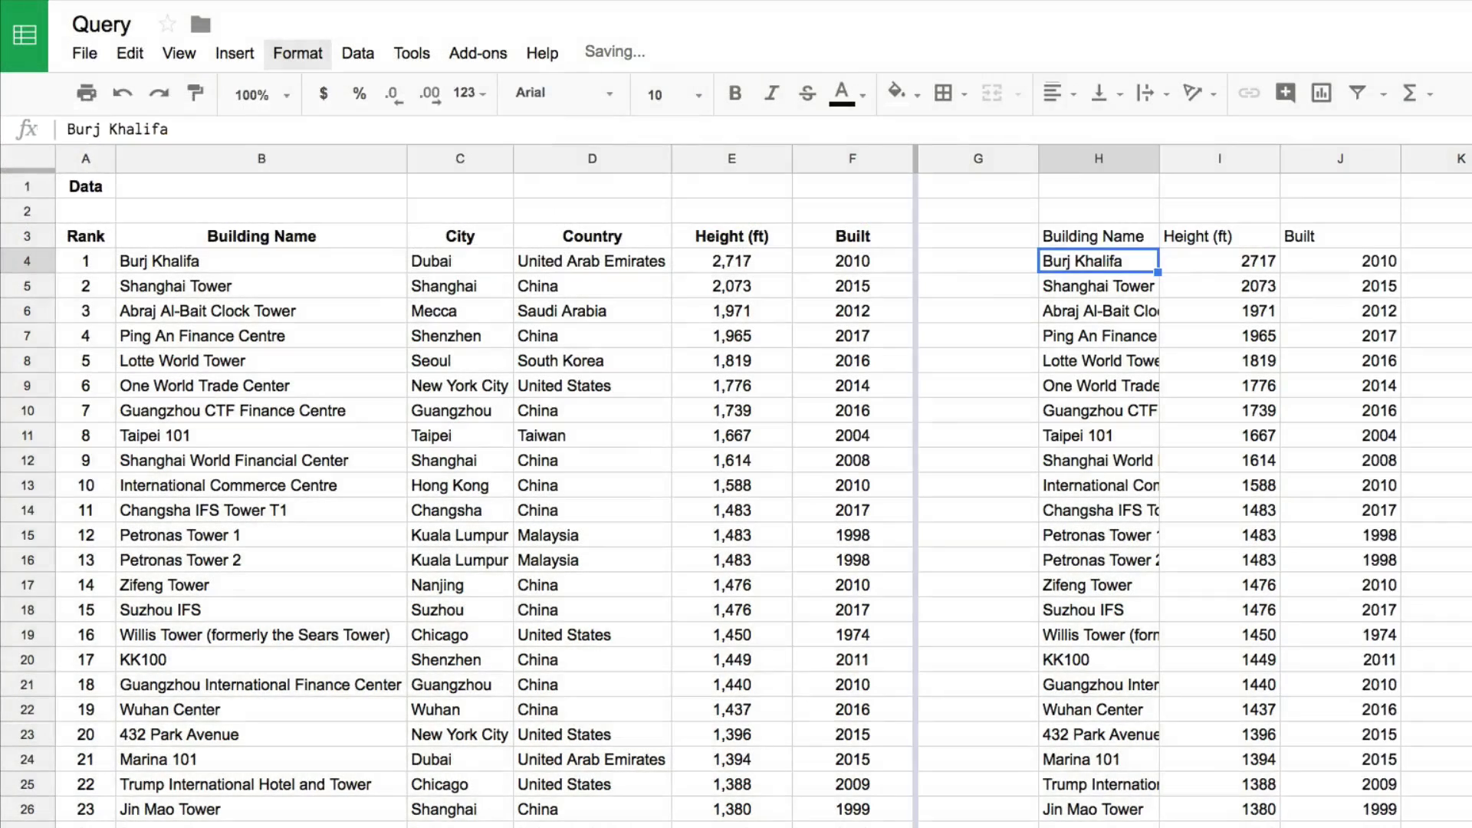
- Center and bold the query output headers in H3:J3
left_click(1097, 236)
key("shift+Right")
key("shift+Right")
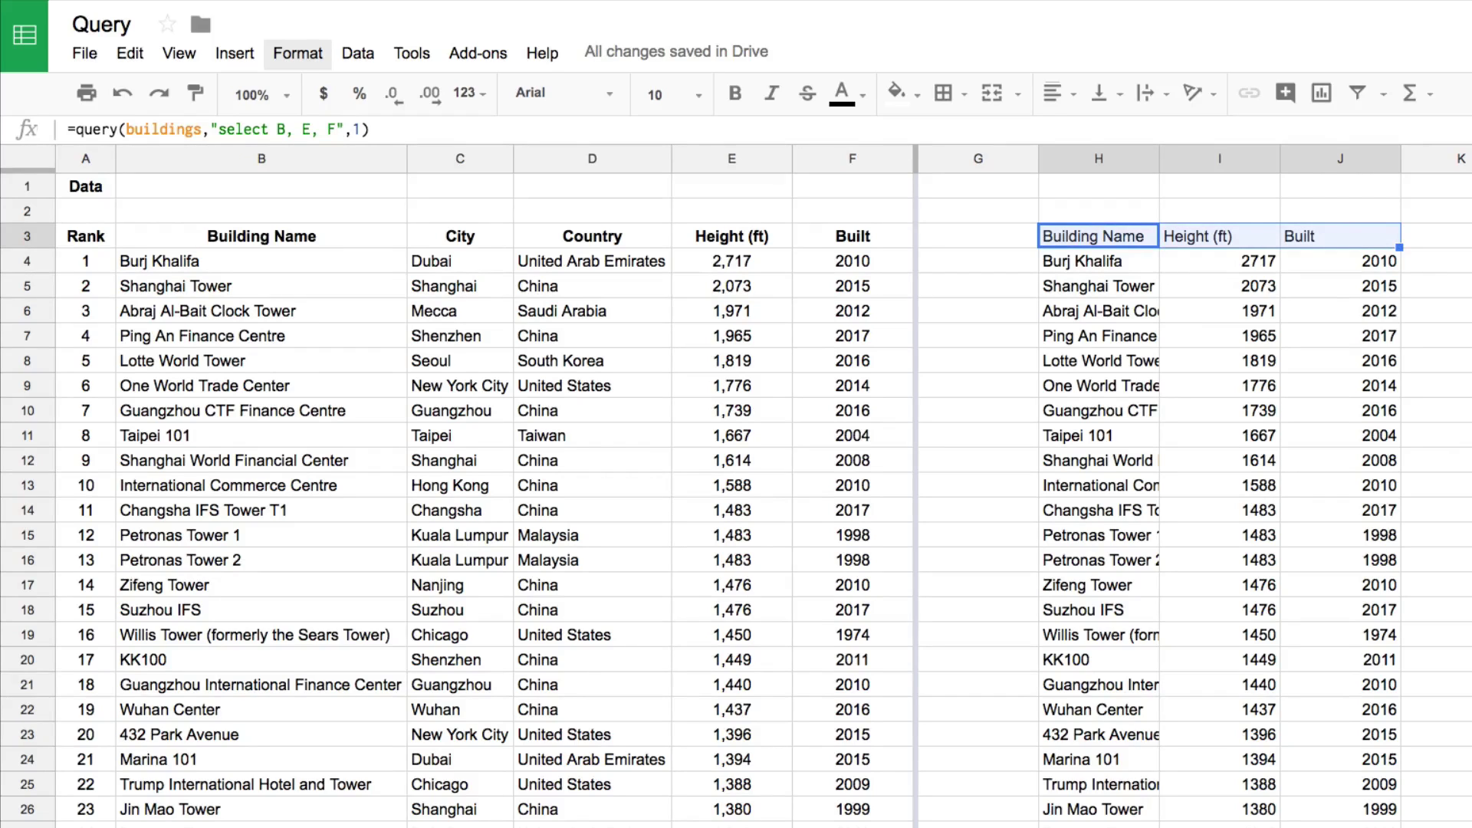
key("ctrl+shift+e")
key("ctrl+b")
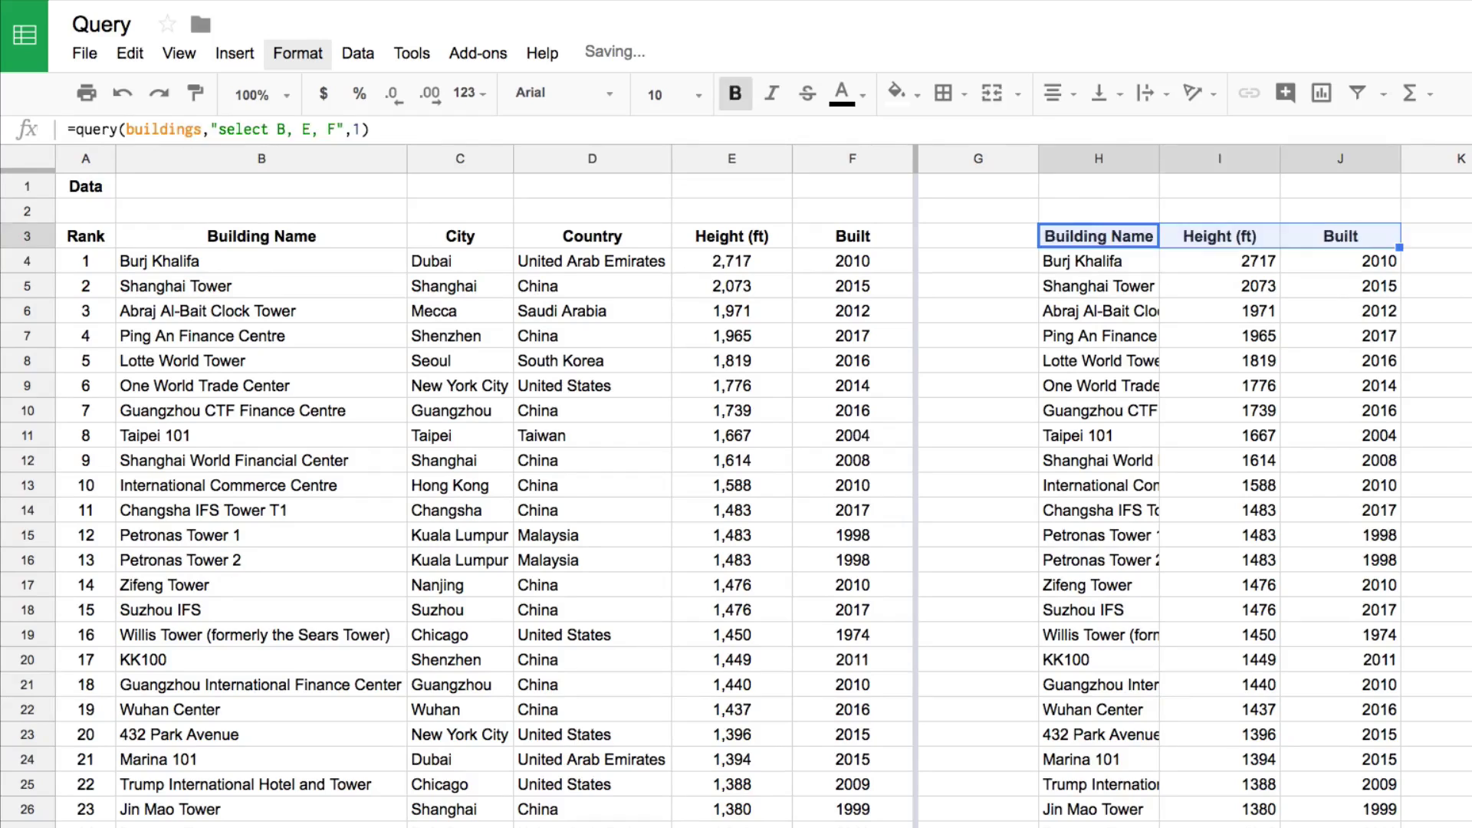
- Overwrite the query output's height for Taipei 101 in cell I11 with 1750
key("Down")
key("Down")
key("Down")
key("Down")
key("Right")
key("Down")
key("Down")
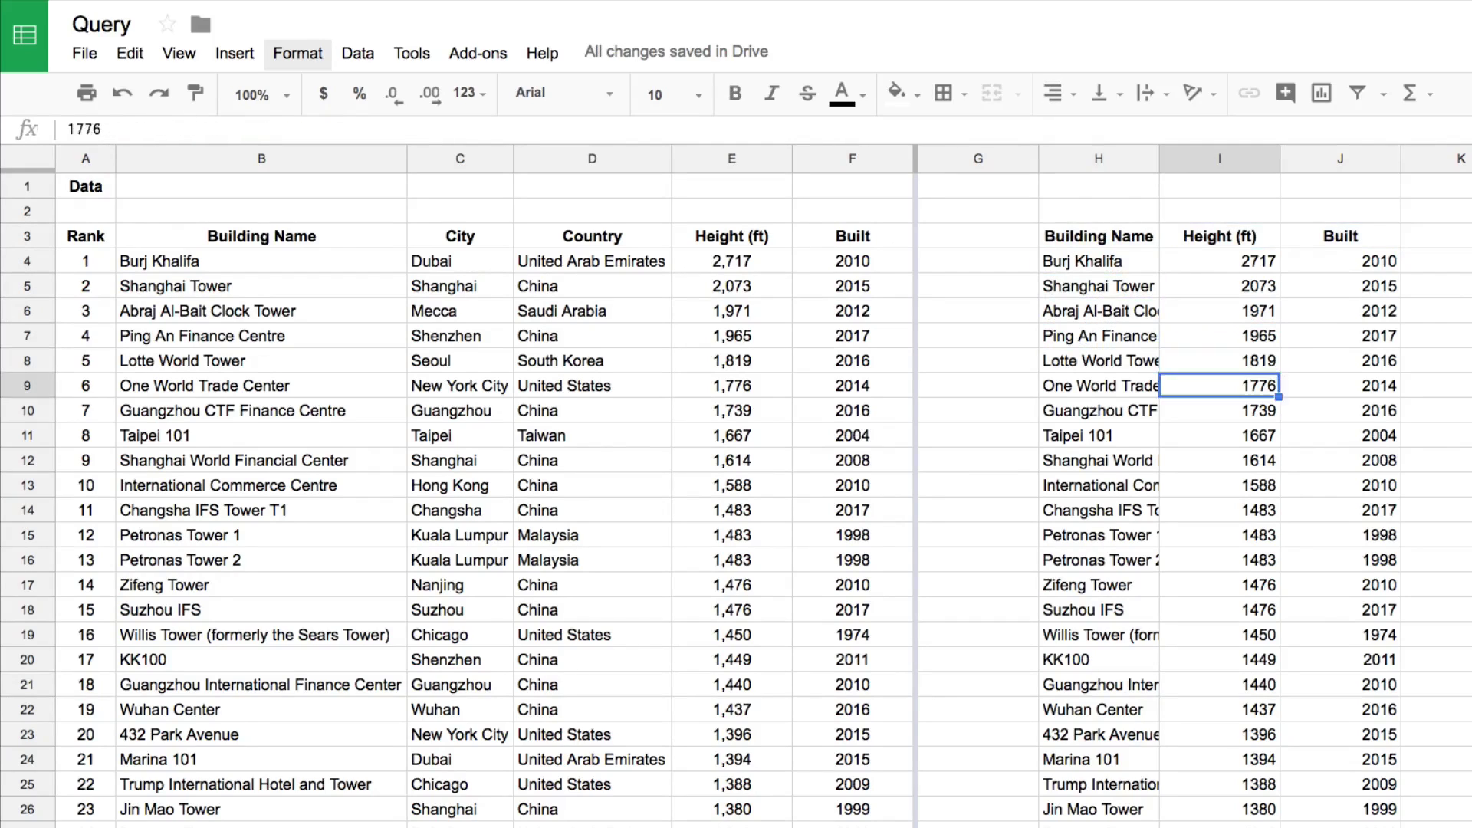
key("Down")
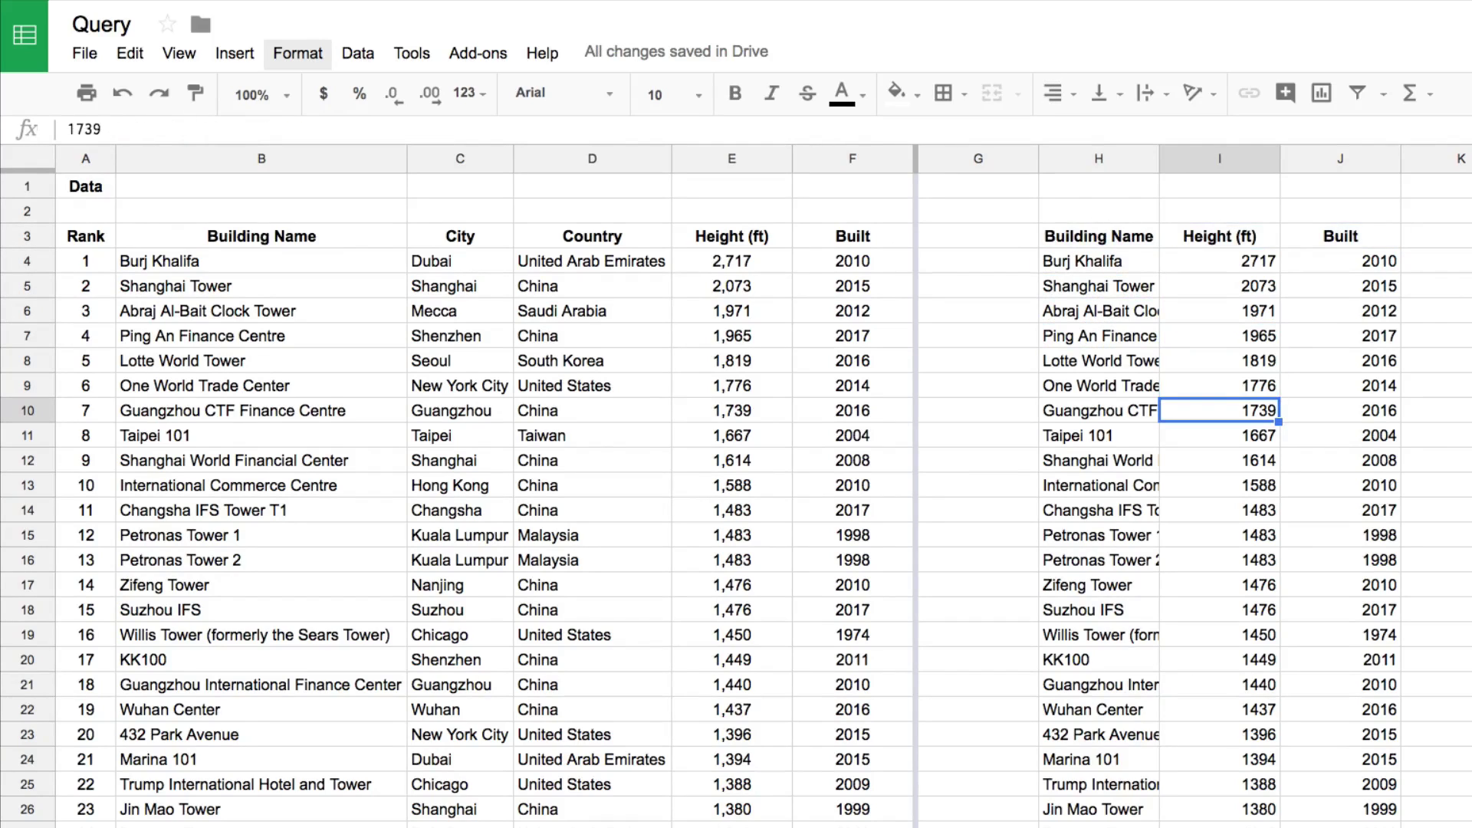
key("Down")
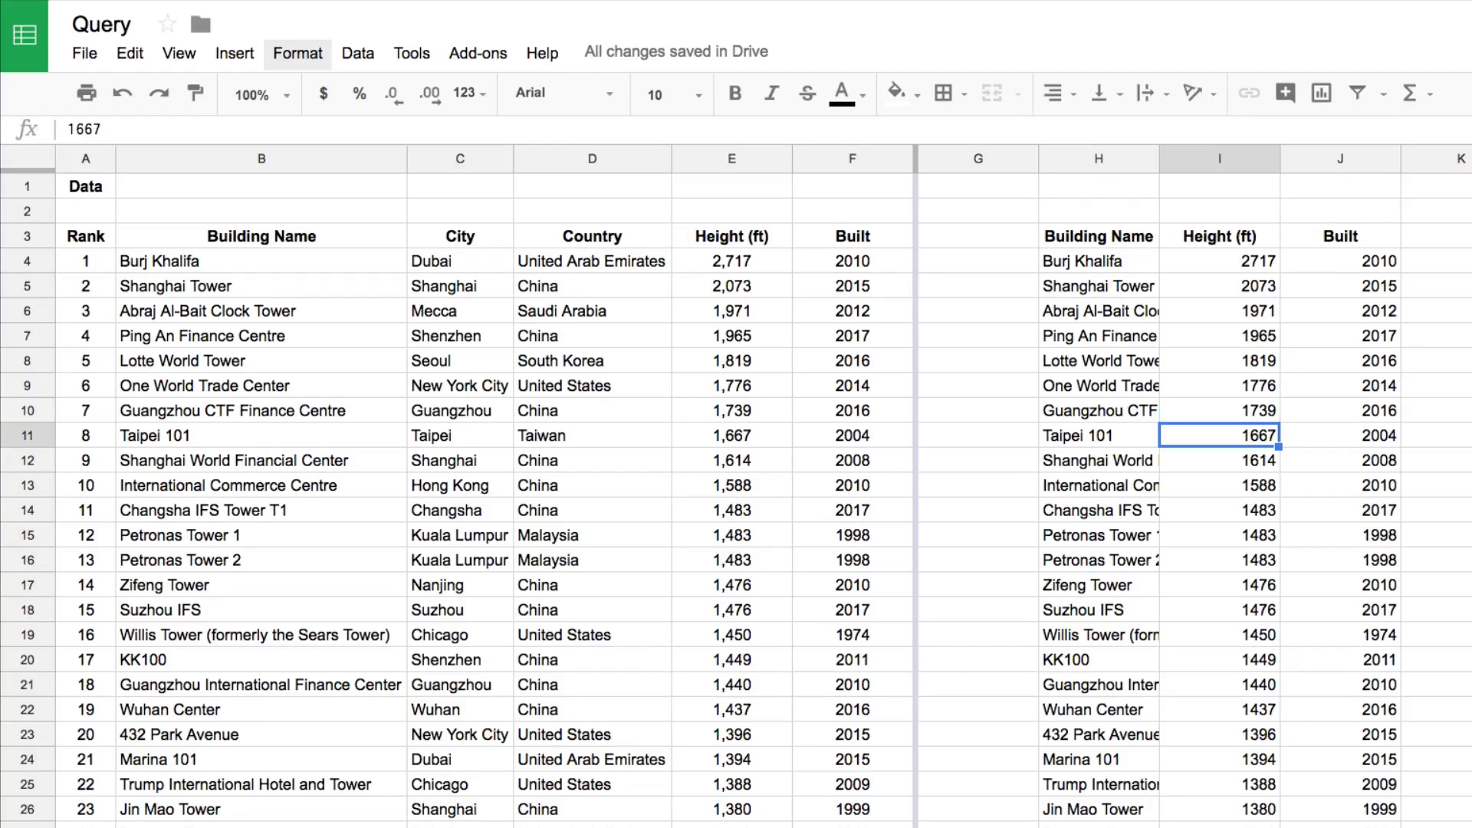
type("1")
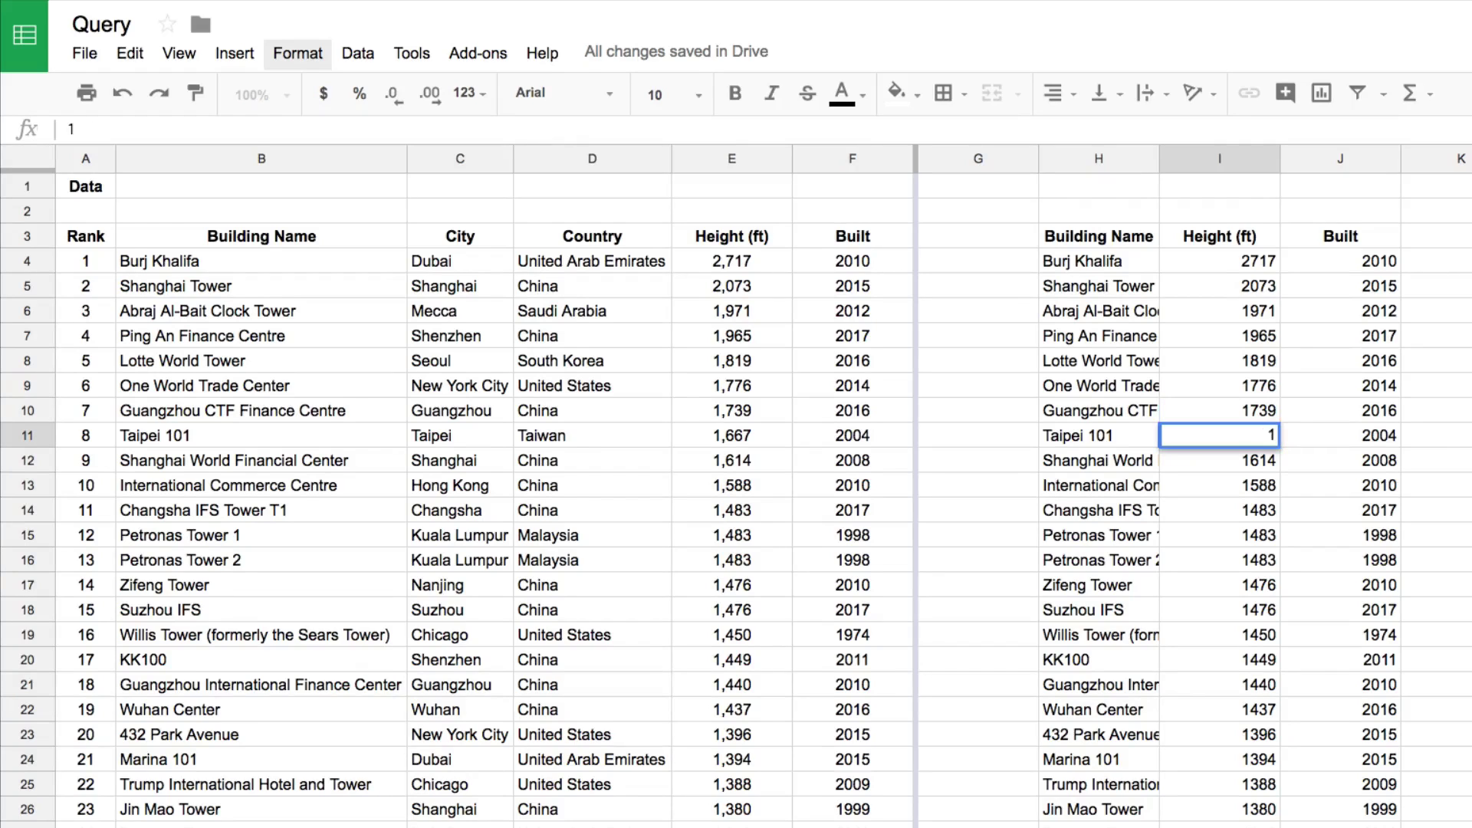
type("750")
key("Return")
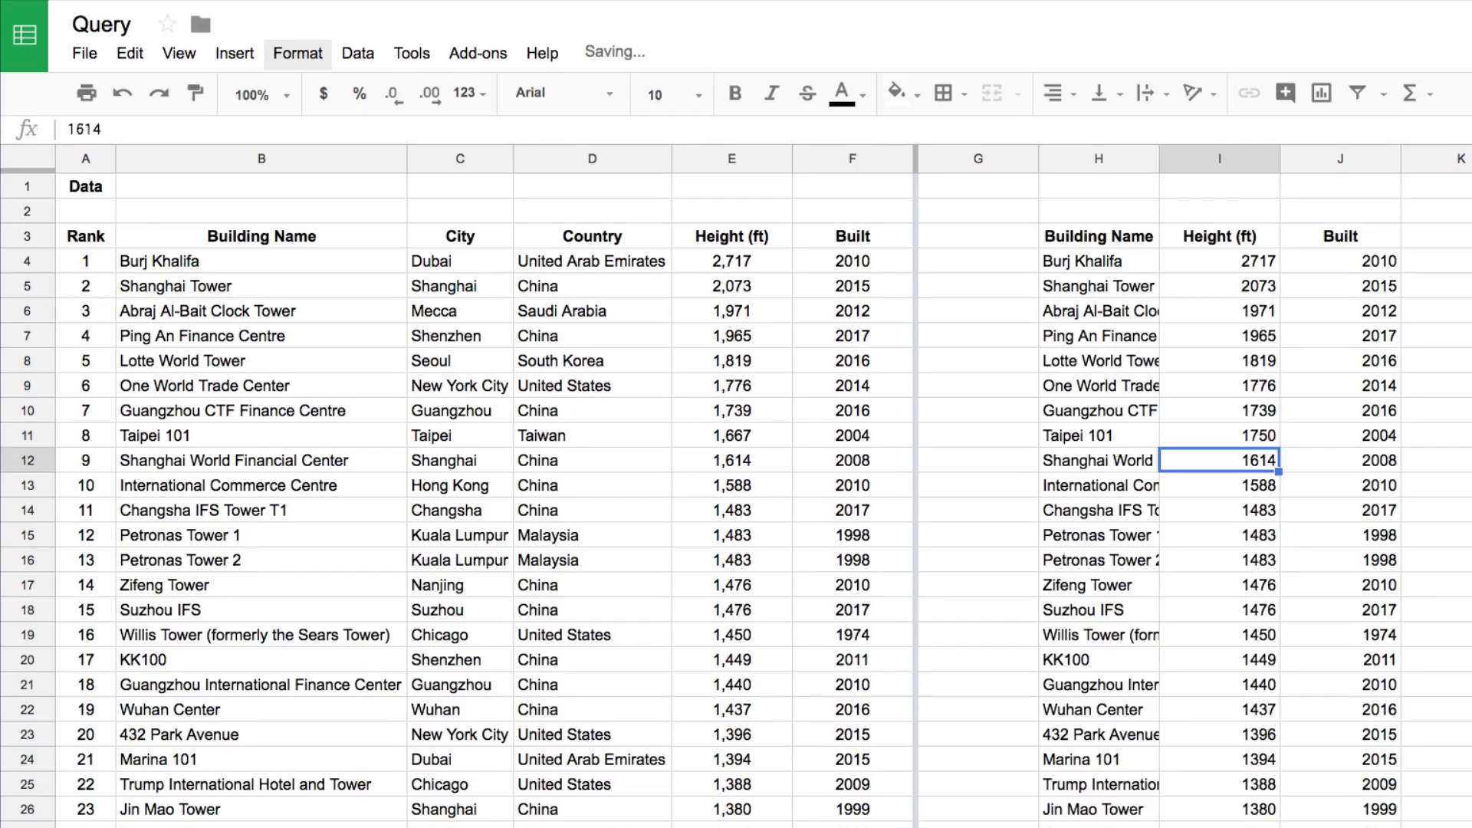
key("Up")
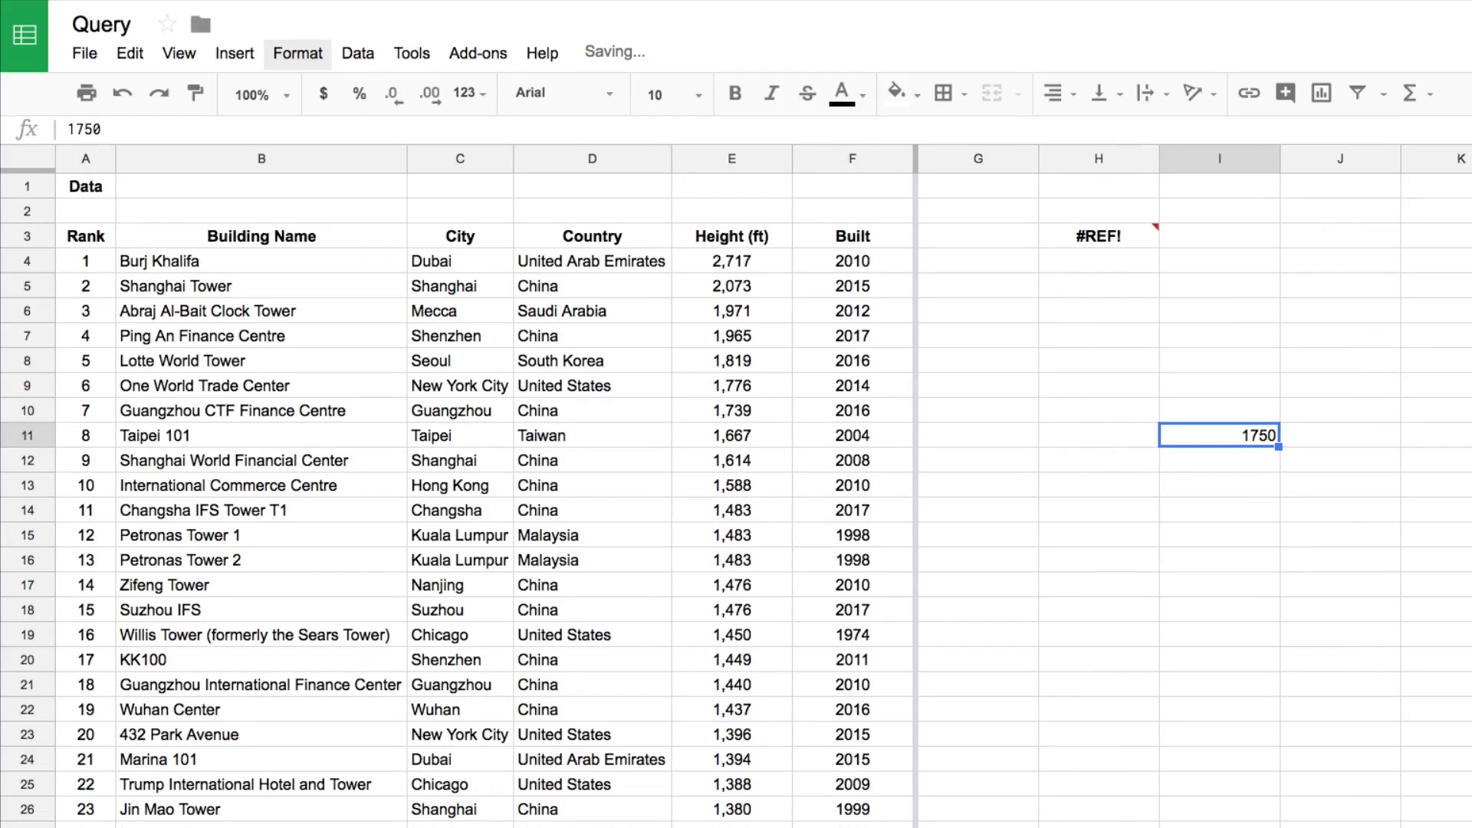
- Check the error on the H3 query formula, then clear the manual entry from cell I11
left_click(1140, 238)
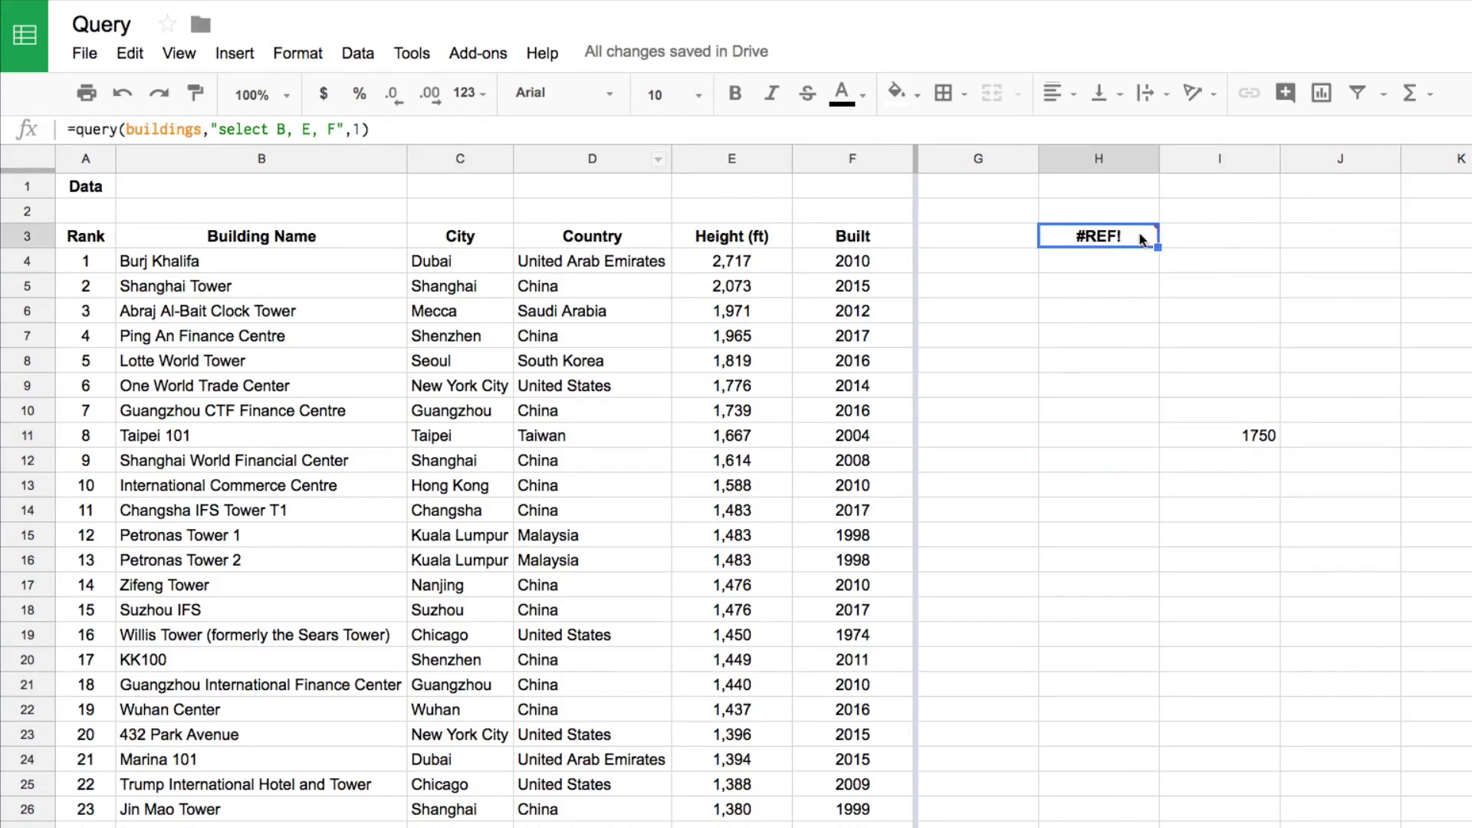
left_click_drag(1142, 239, 1380, 826)
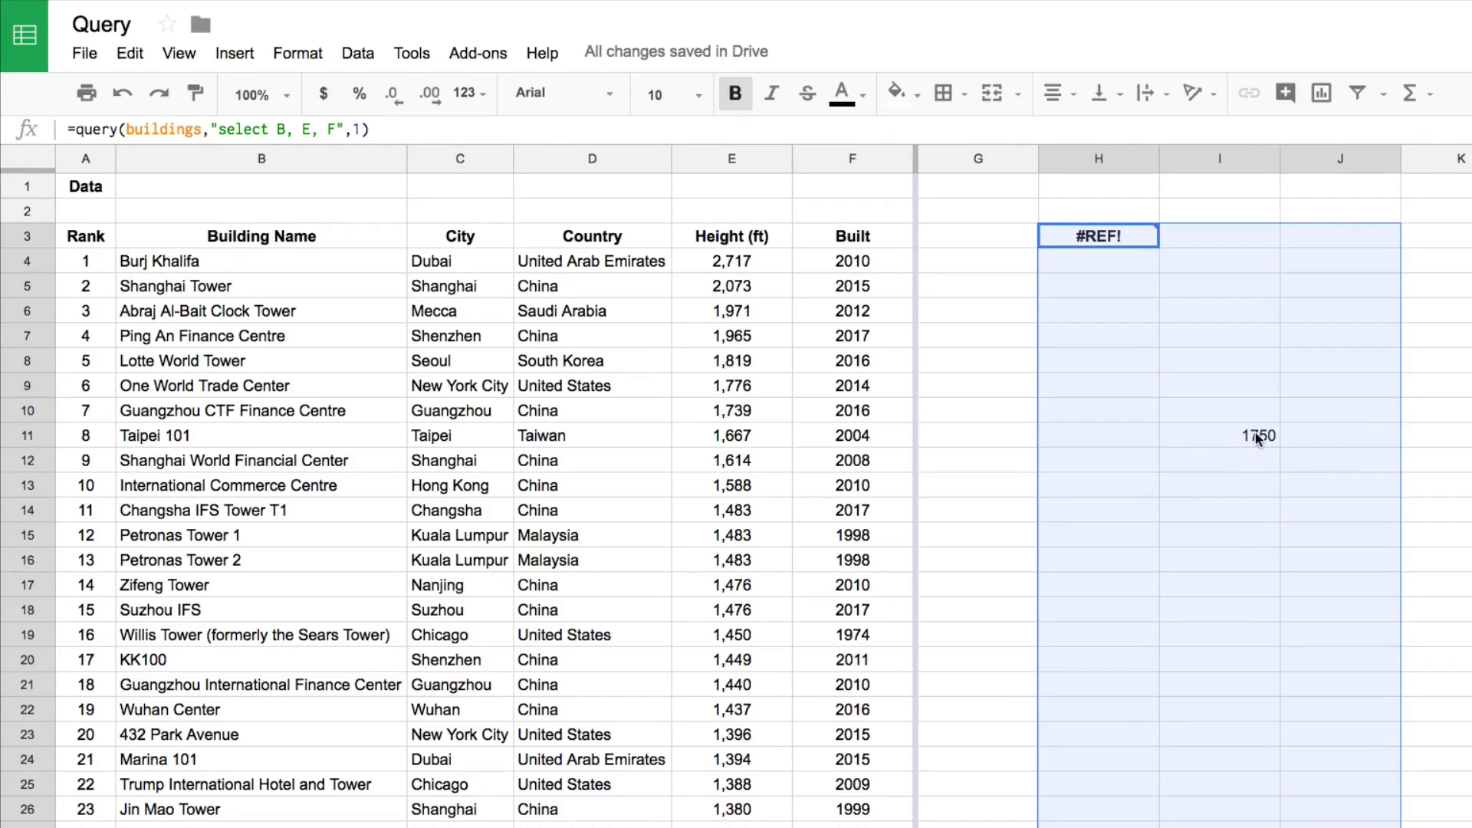
mouse_move(1098, 242)
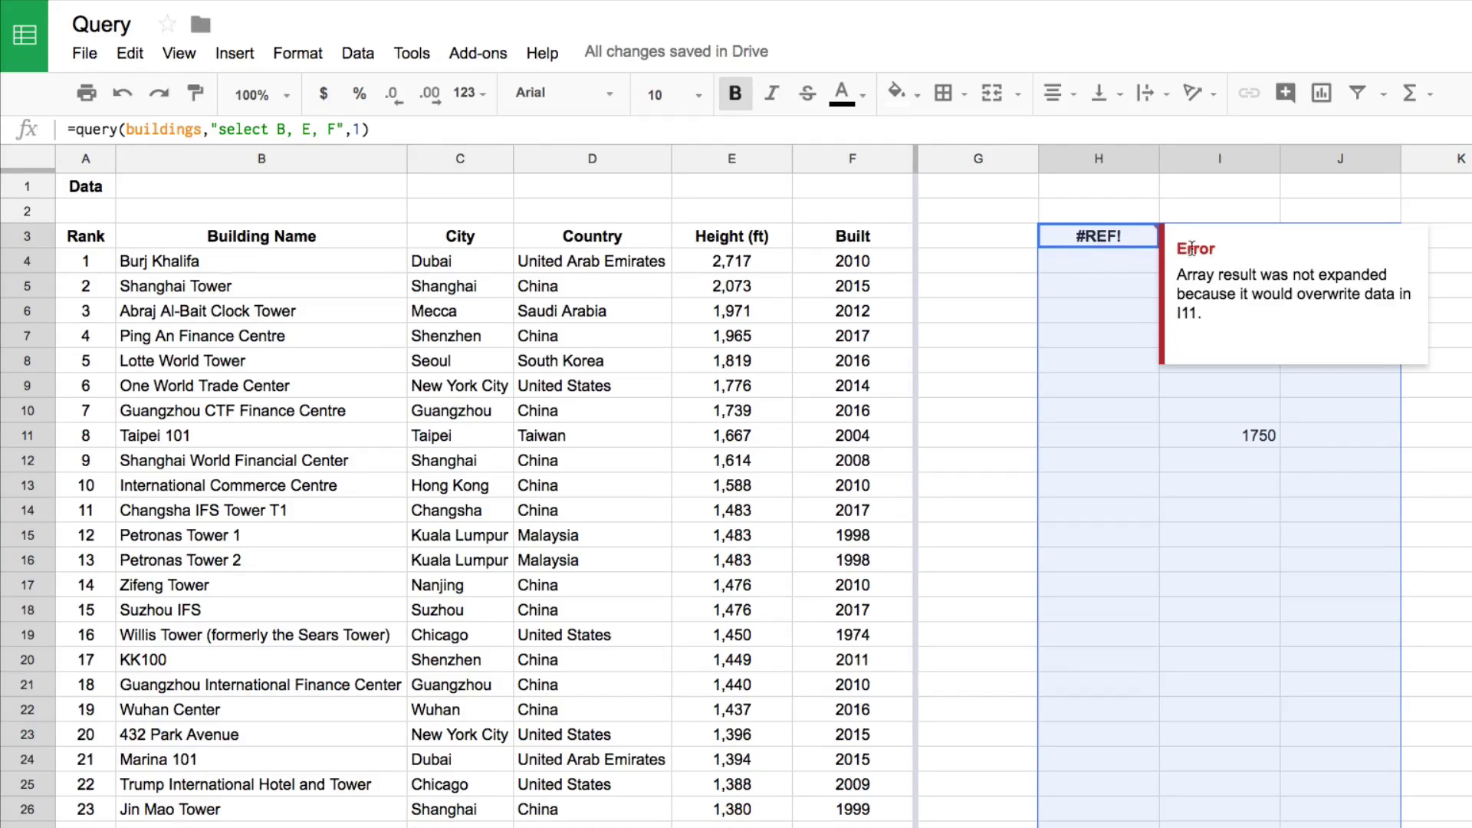
left_click(1243, 435)
key("Delete")
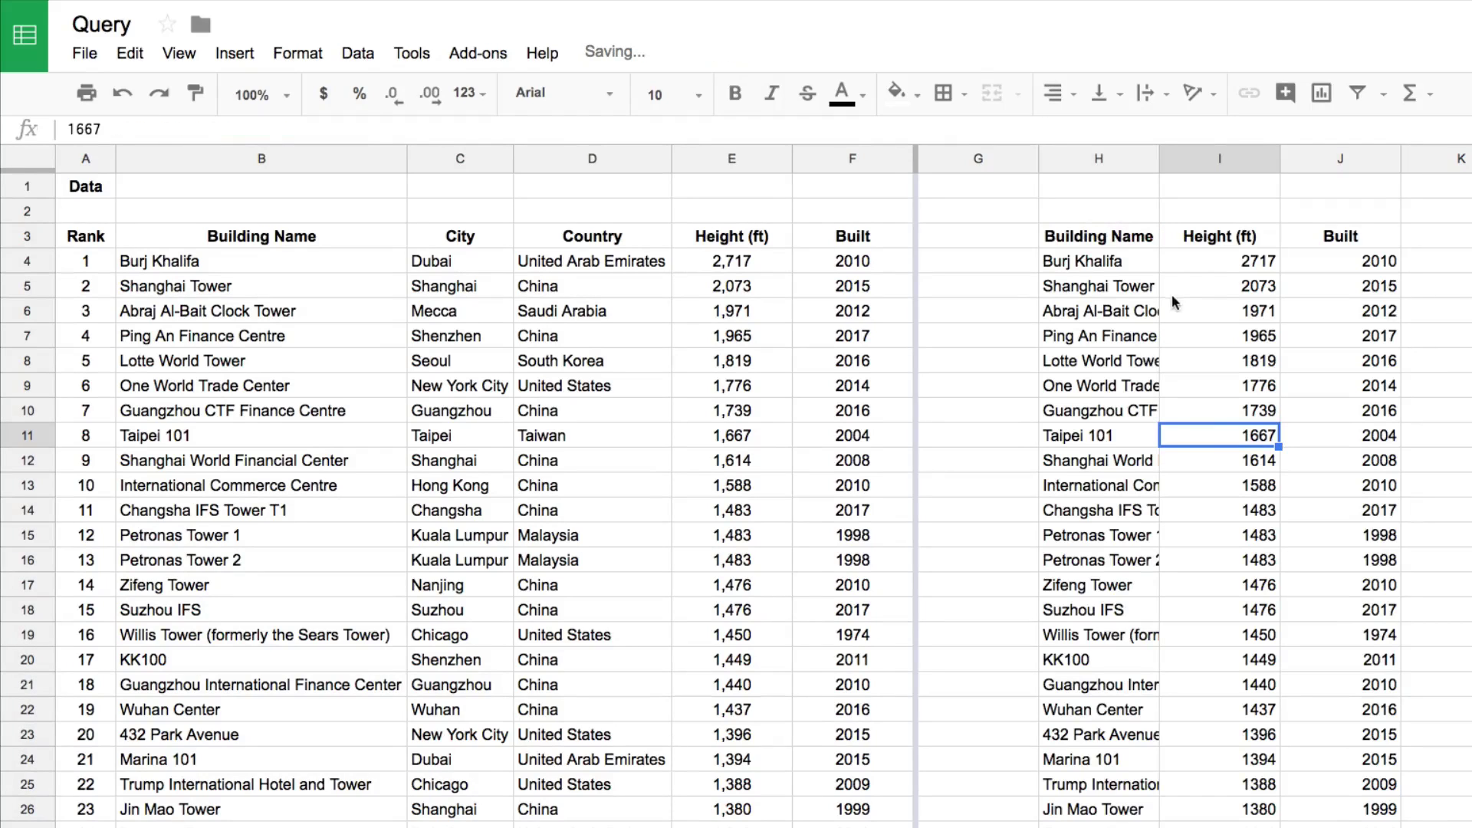
- Examine the query output in columns H to J down to its last row, including the Empire State Building's row
left_click(1093, 238)
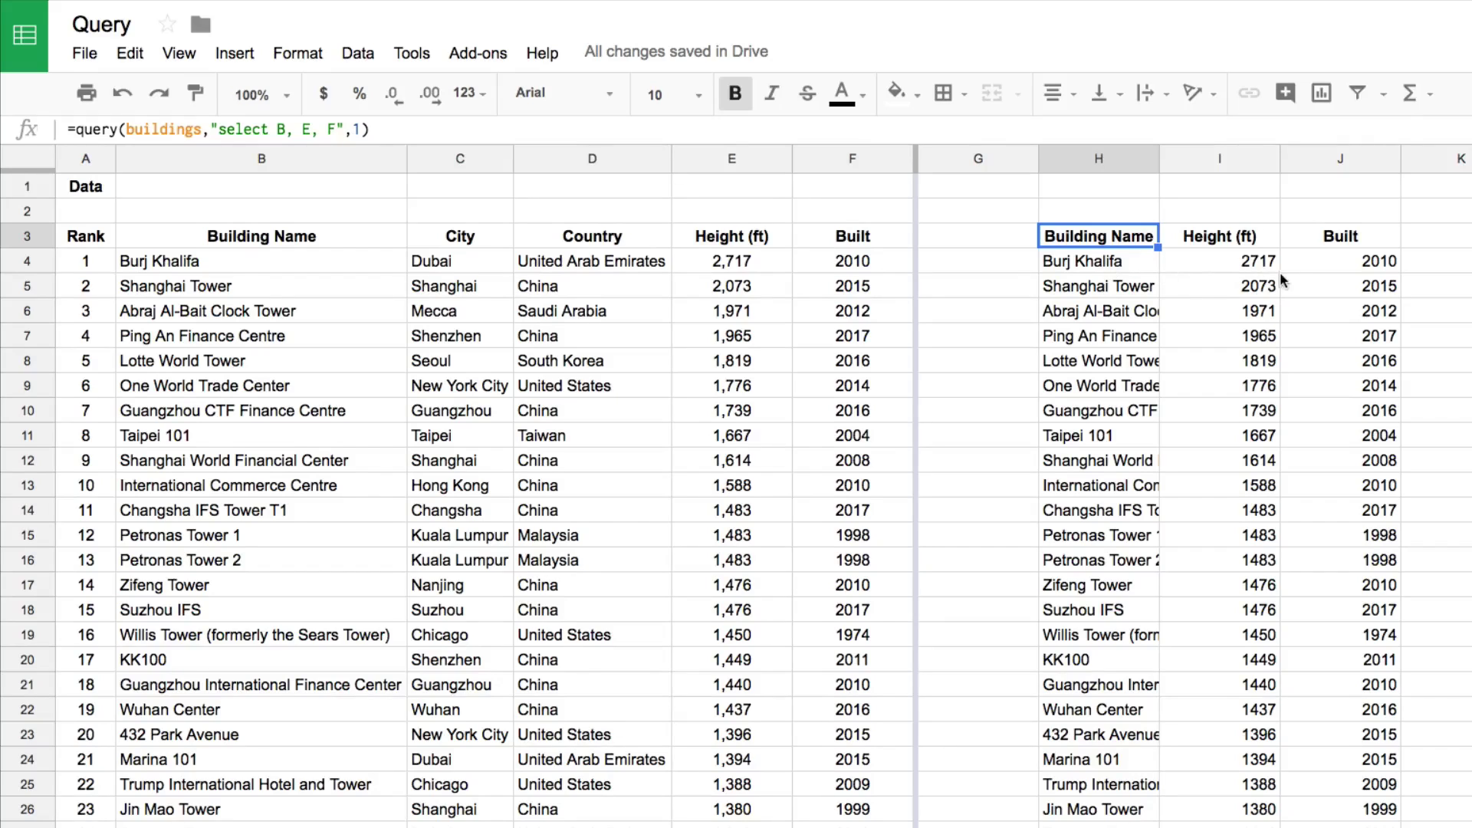
scroll(1178, 391, "down", 10)
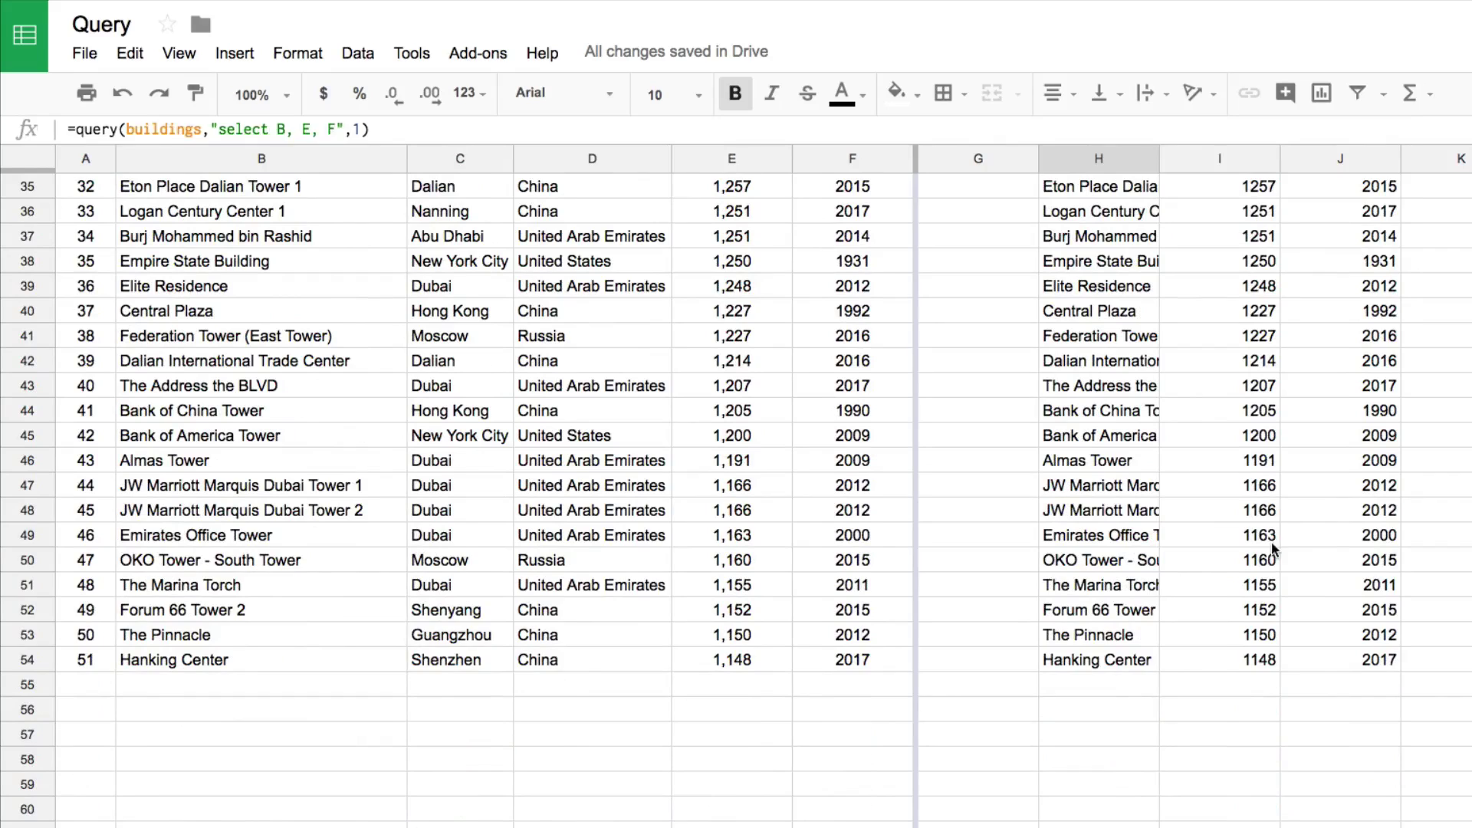
left_click(1271, 541)
scroll(1323, 433, "up", 10)
left_click_drag(1087, 241, 1326, 370)
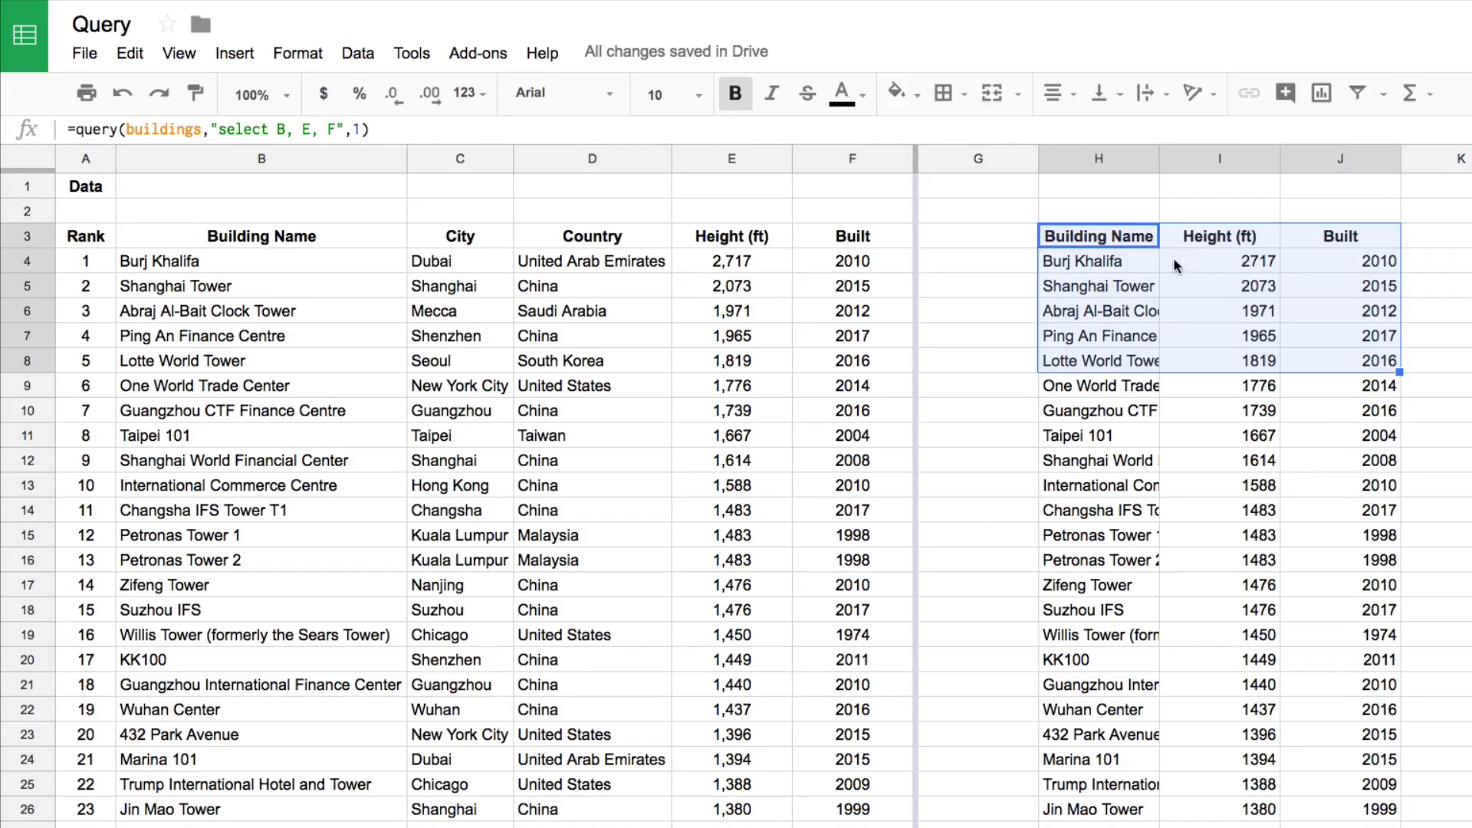
left_click(1085, 236)
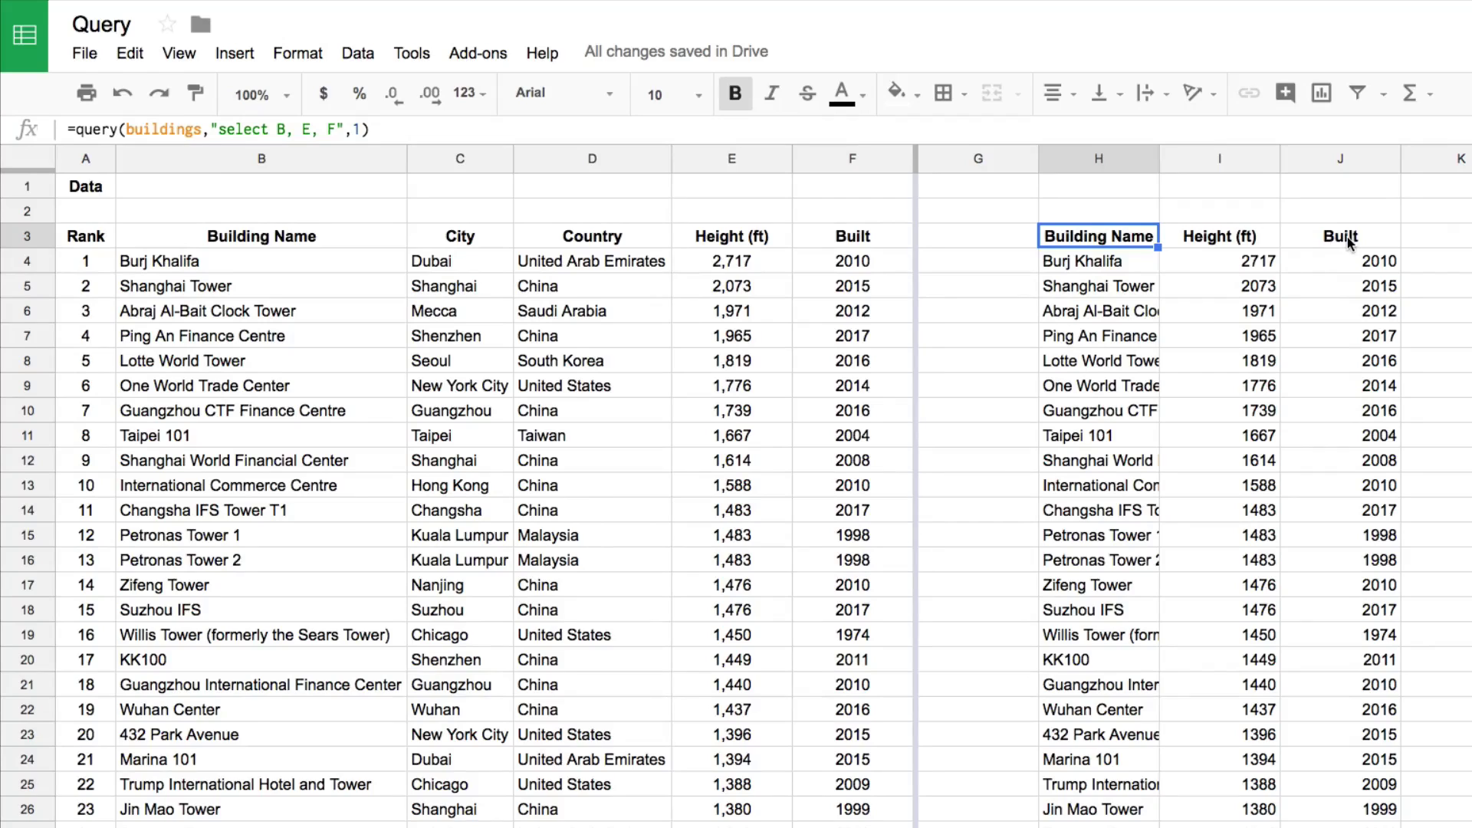
scroll(1295, 376, "down", 8)
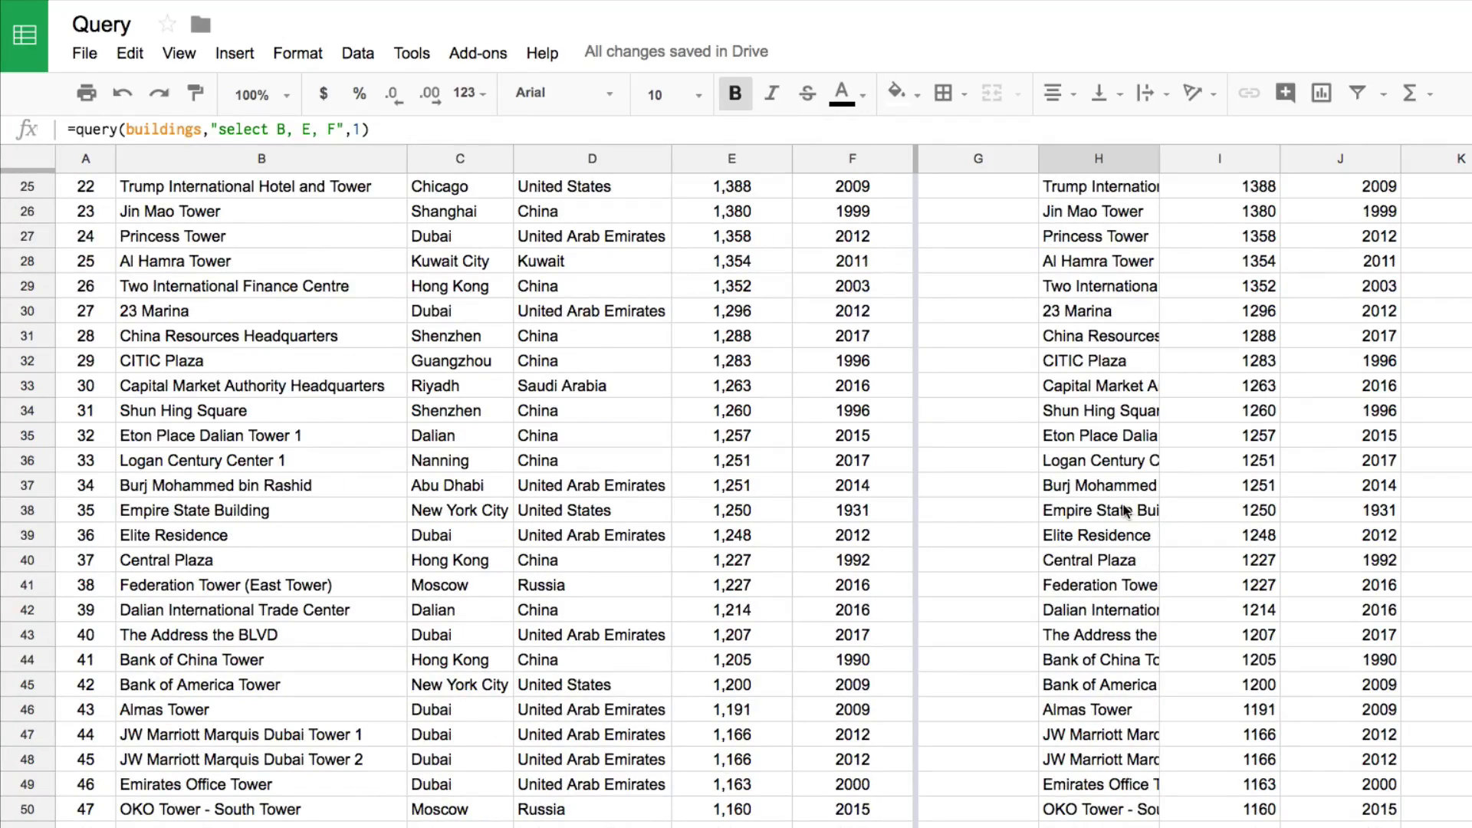
left_click_drag(1150, 518, 1321, 509)
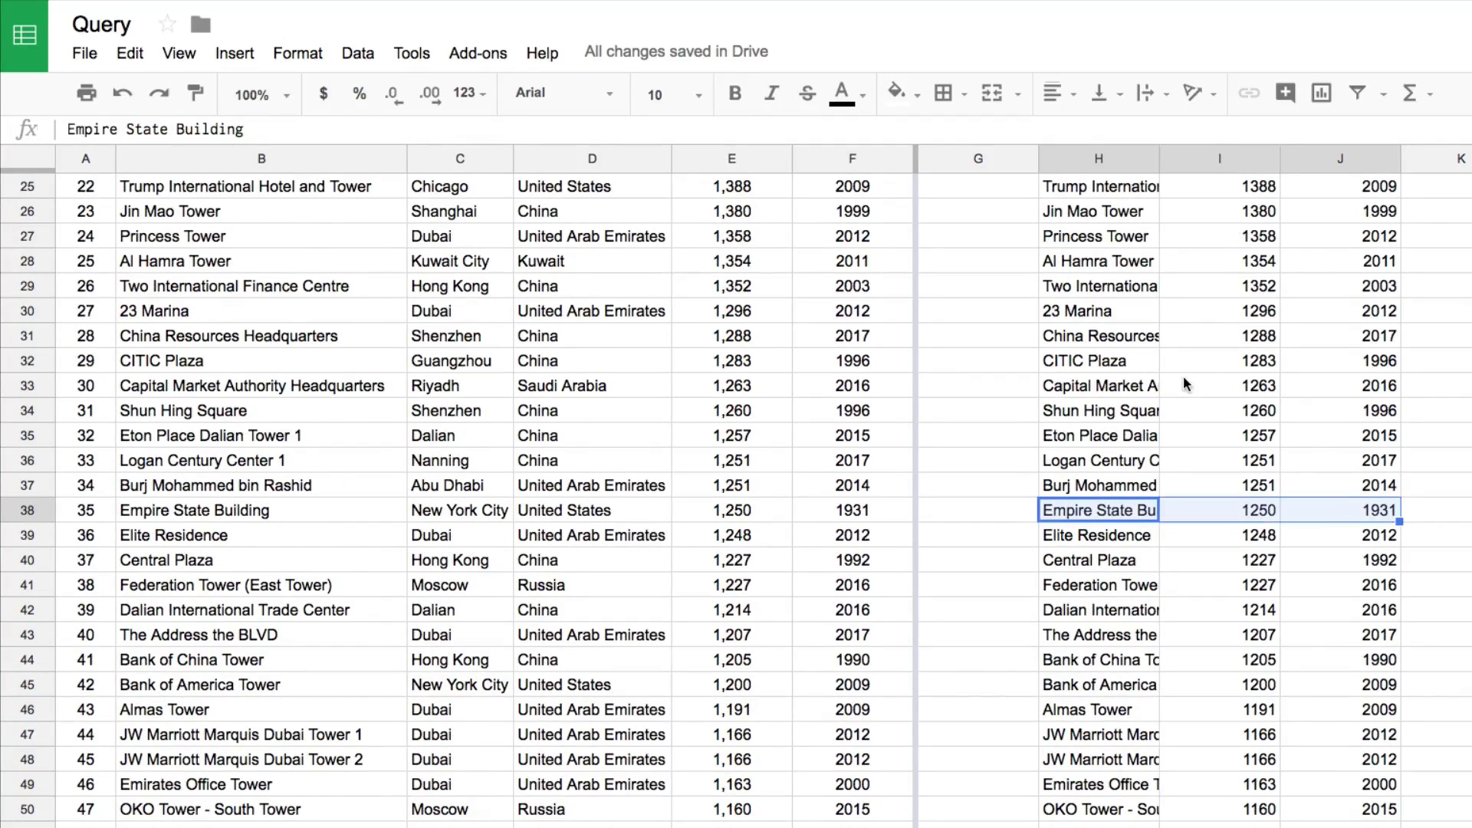
scroll(1184, 383, "up", 8)
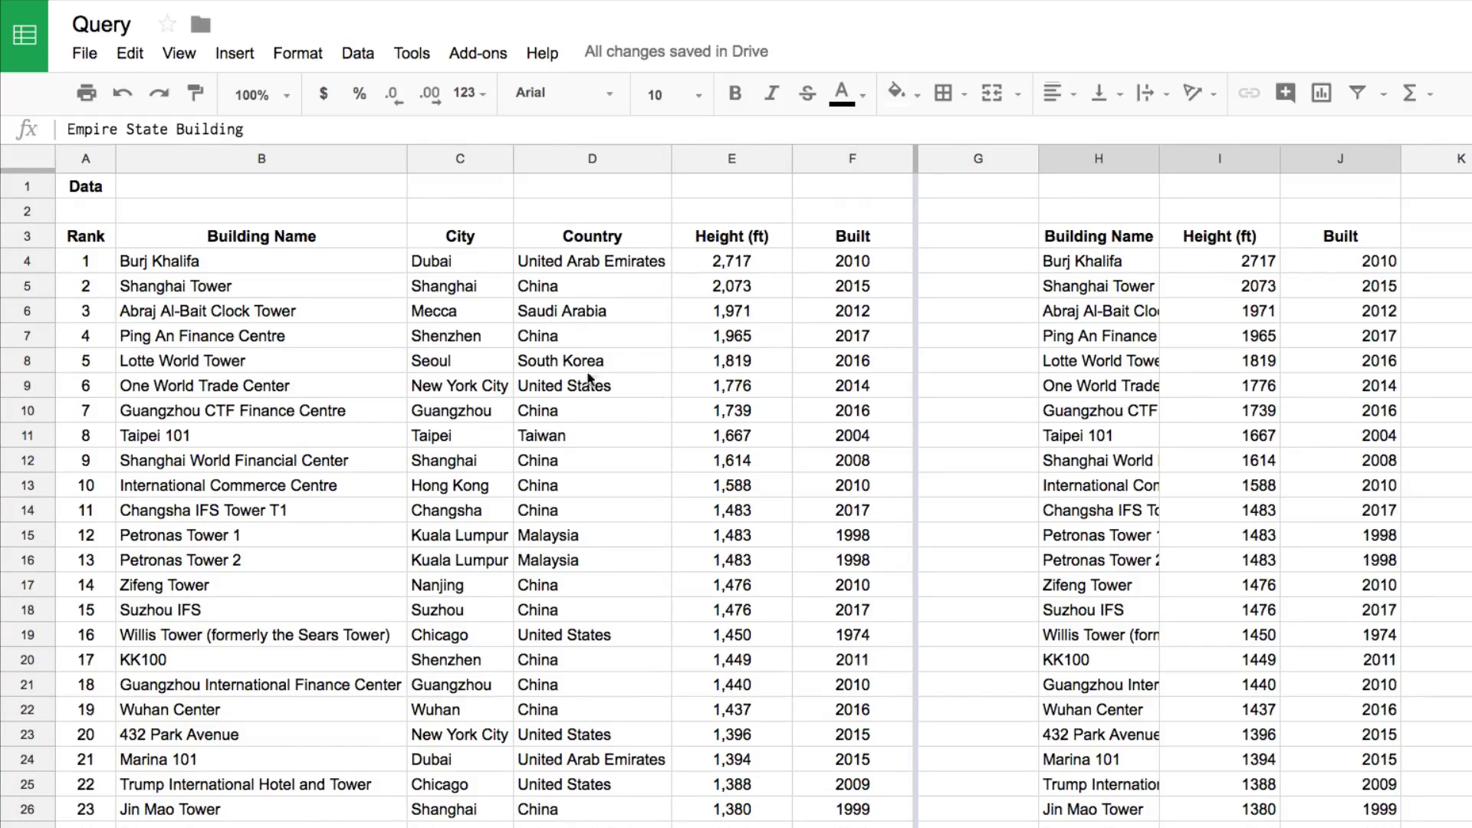
- Add a where clause to the H3 query so it reads "select B, E, F where F < 2000"
left_click(1120, 246)
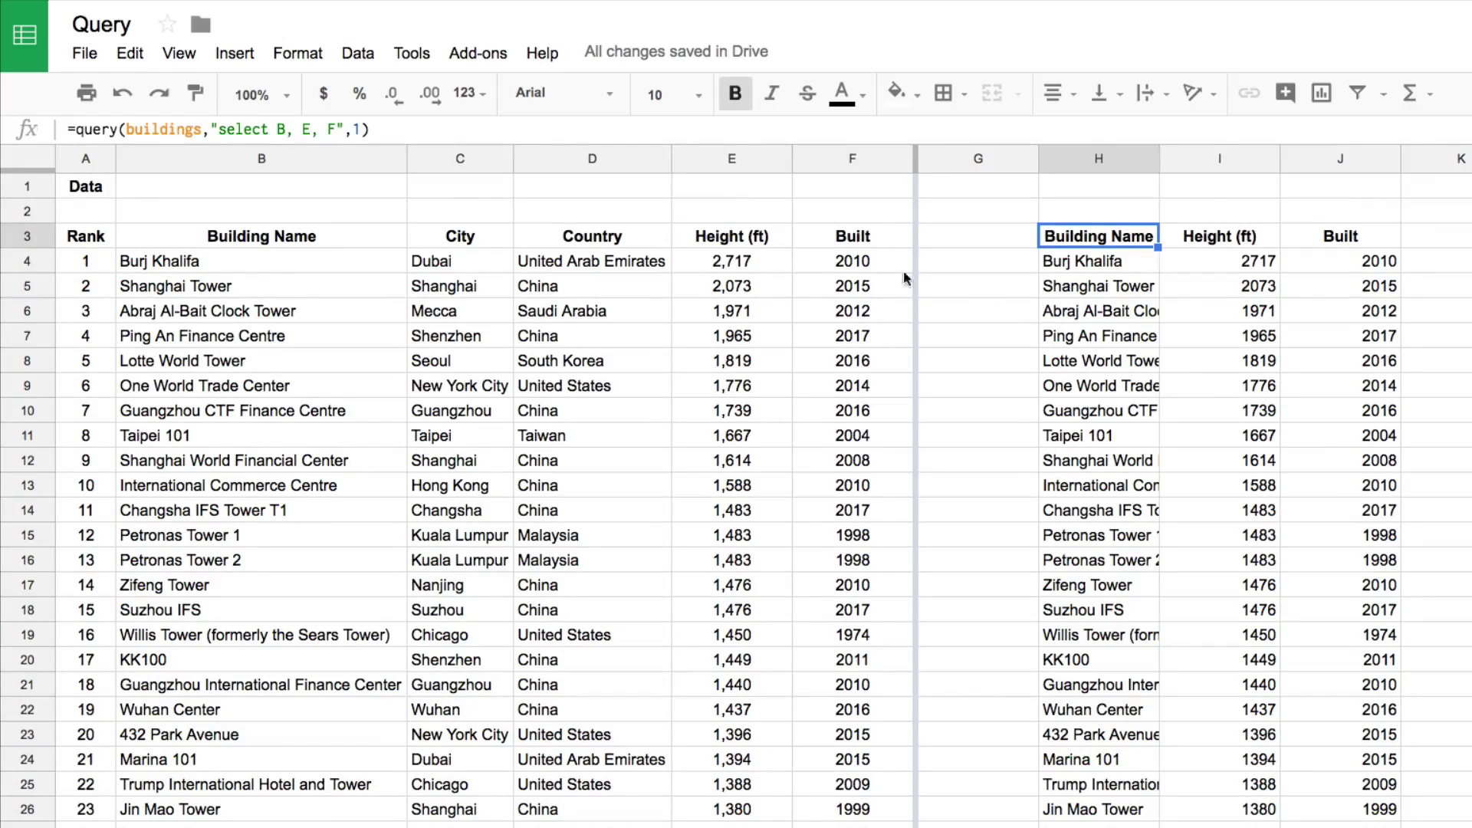
left_click(335, 129)
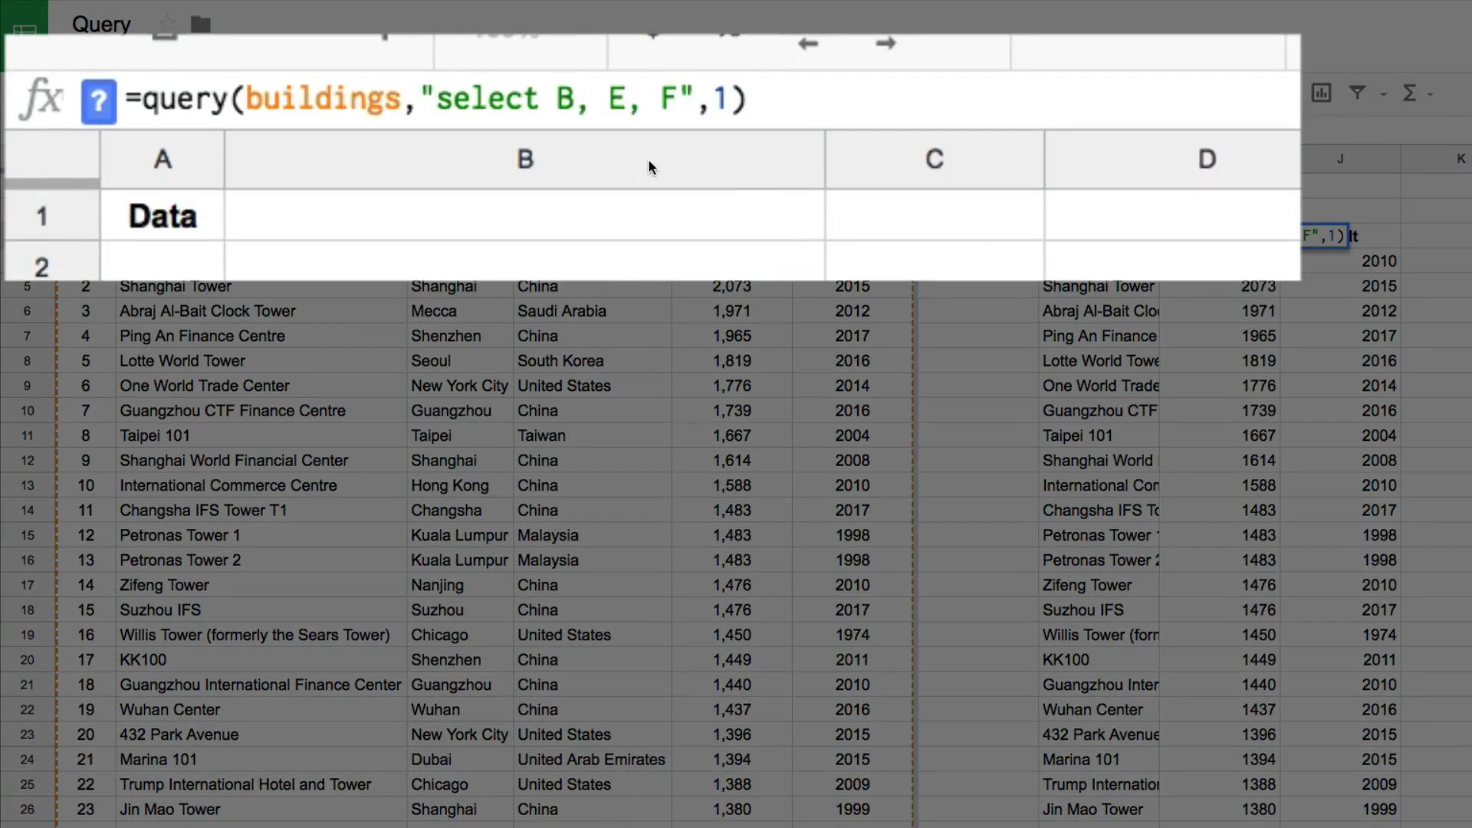
type("wh")
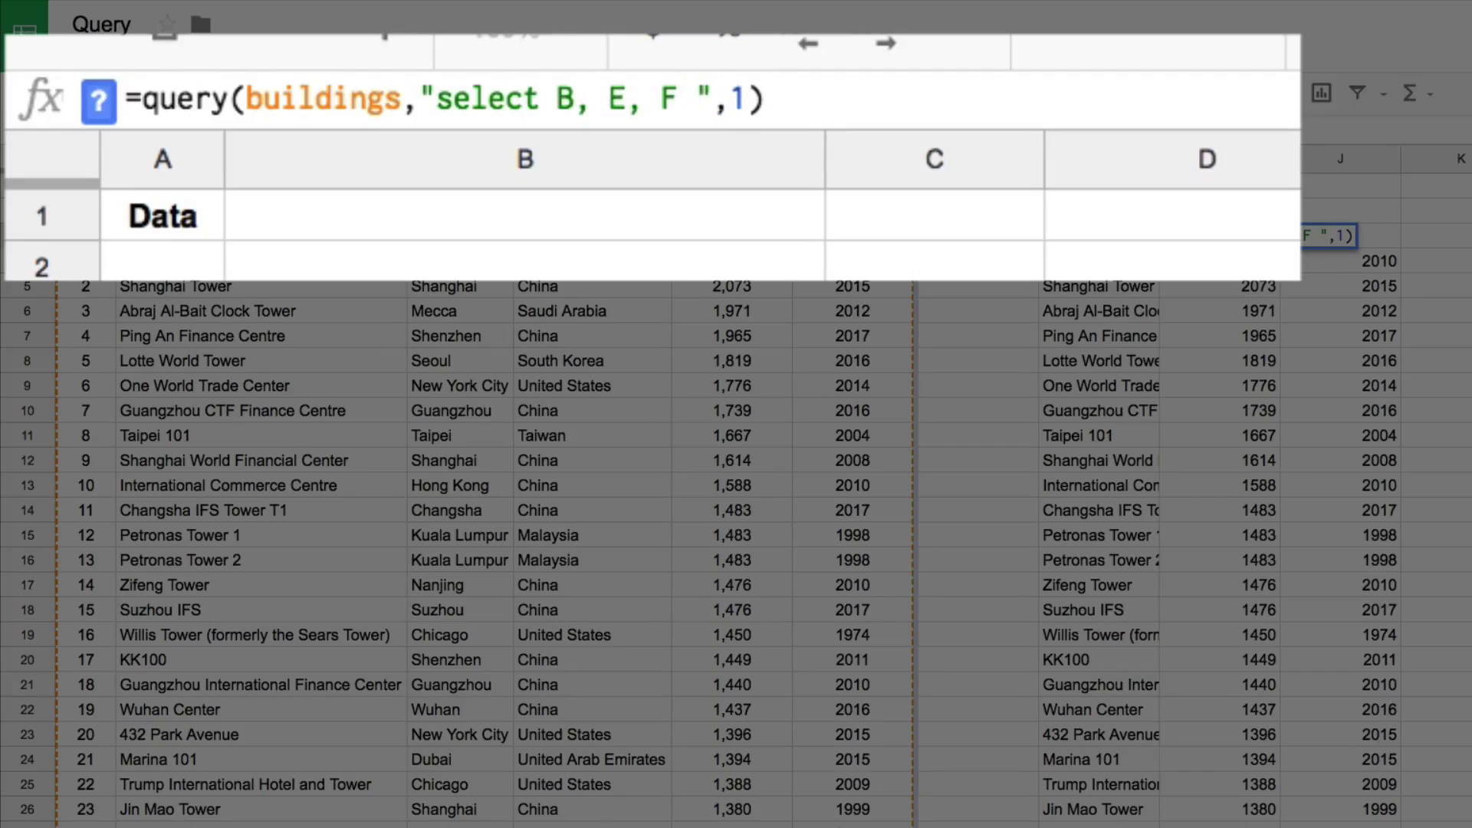
type("ere")
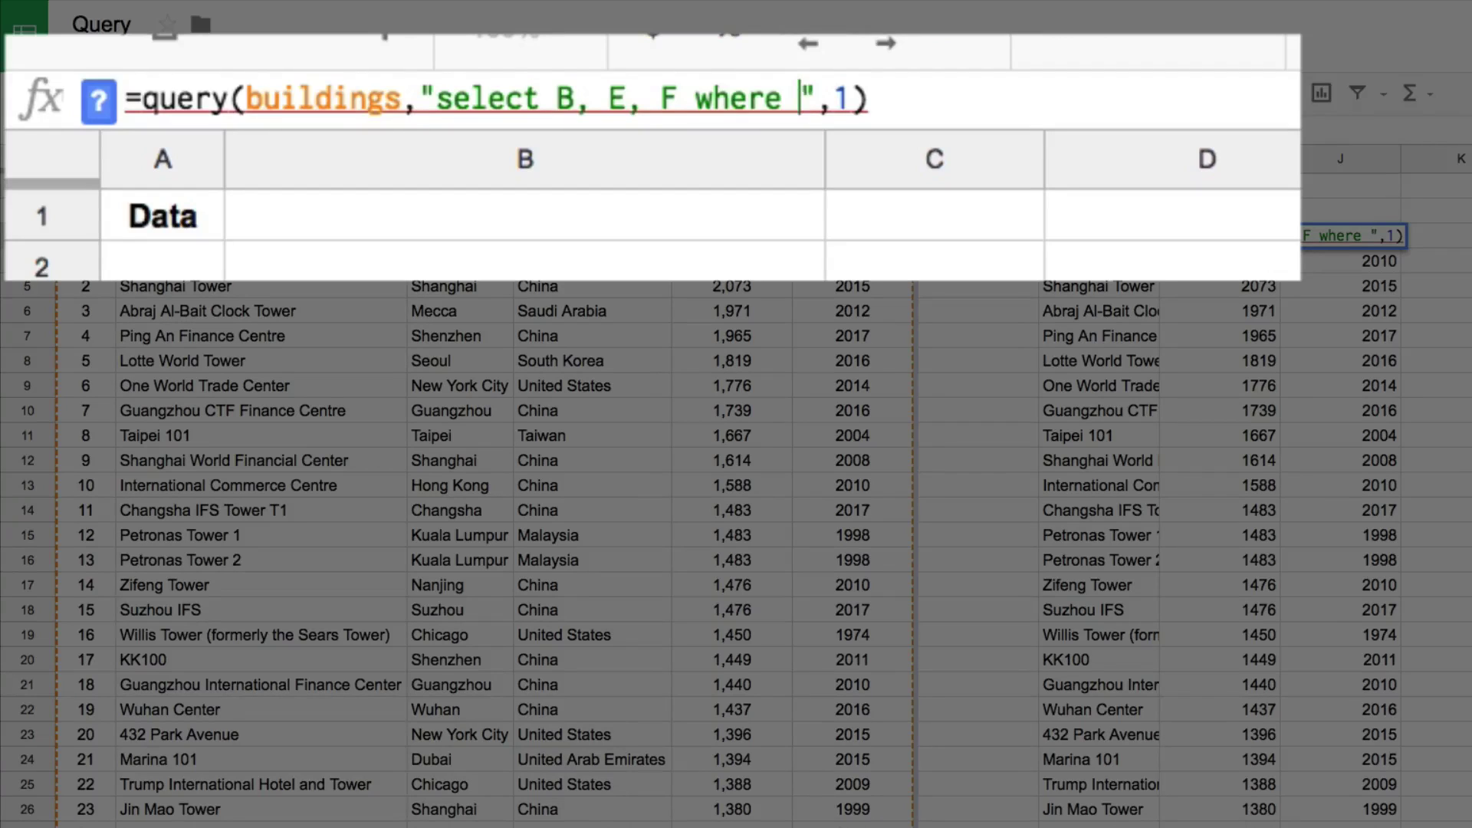
type("F")
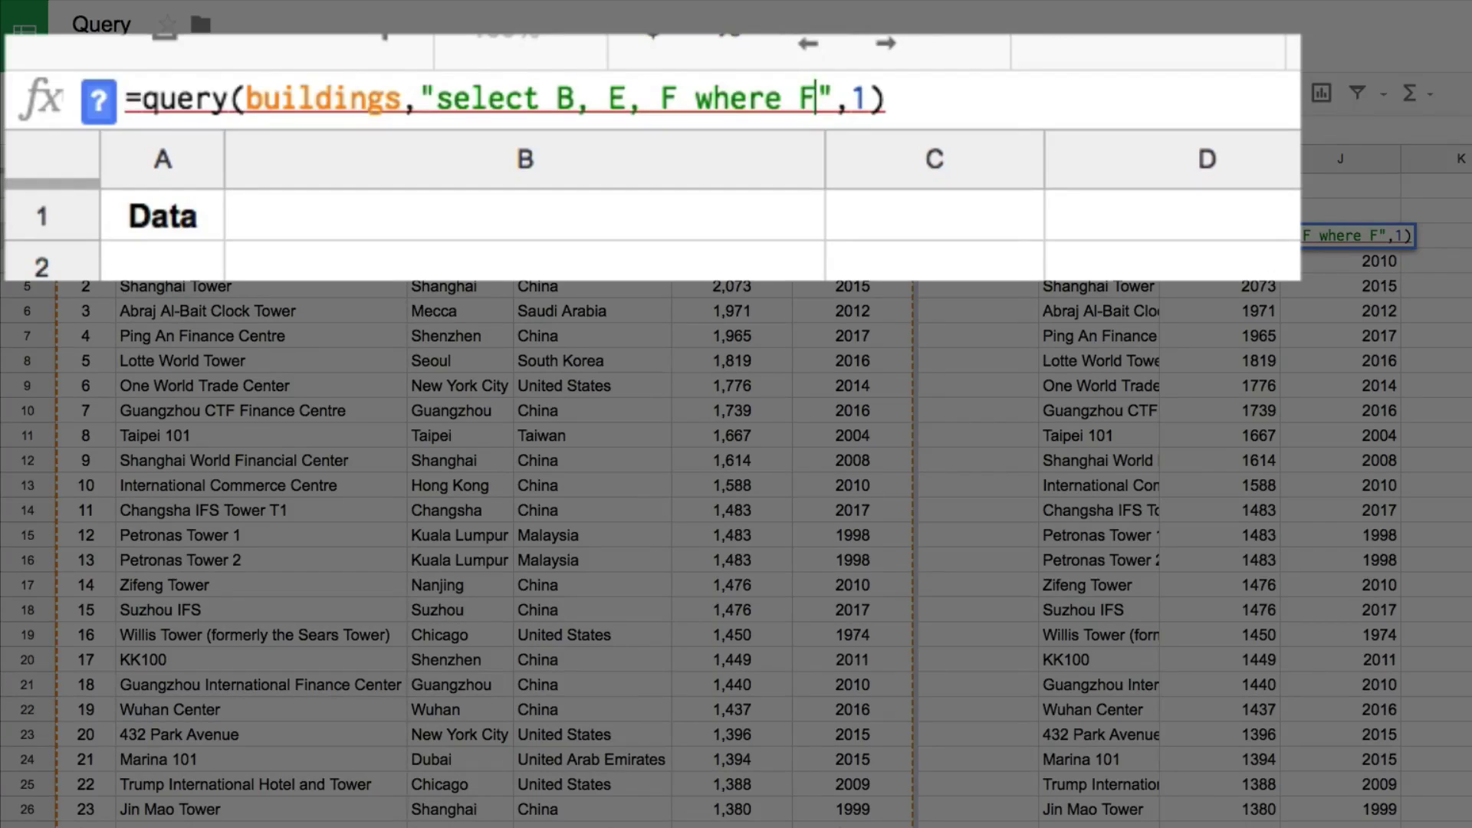
type(" < 2000")
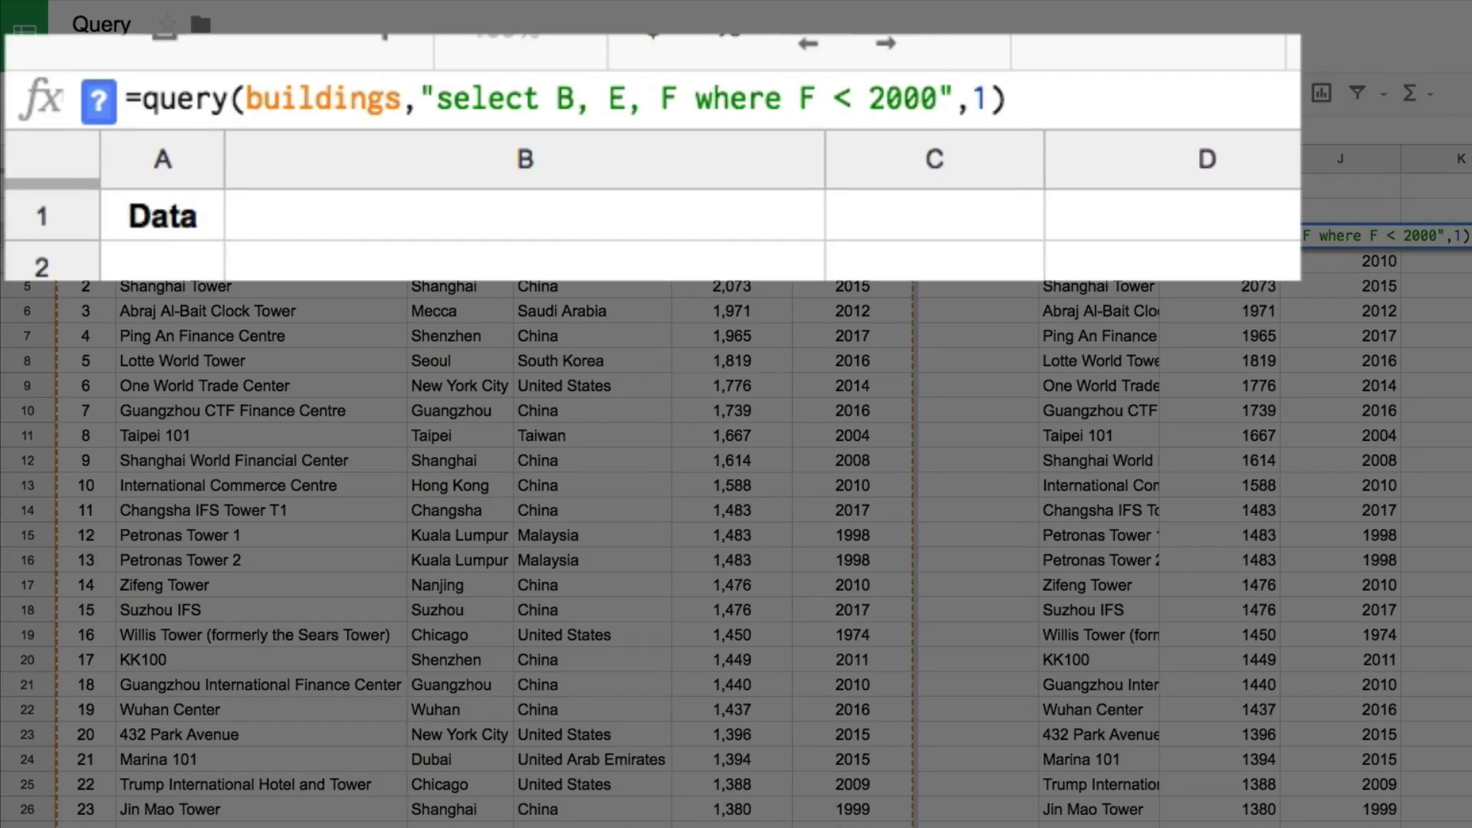
key("Return")
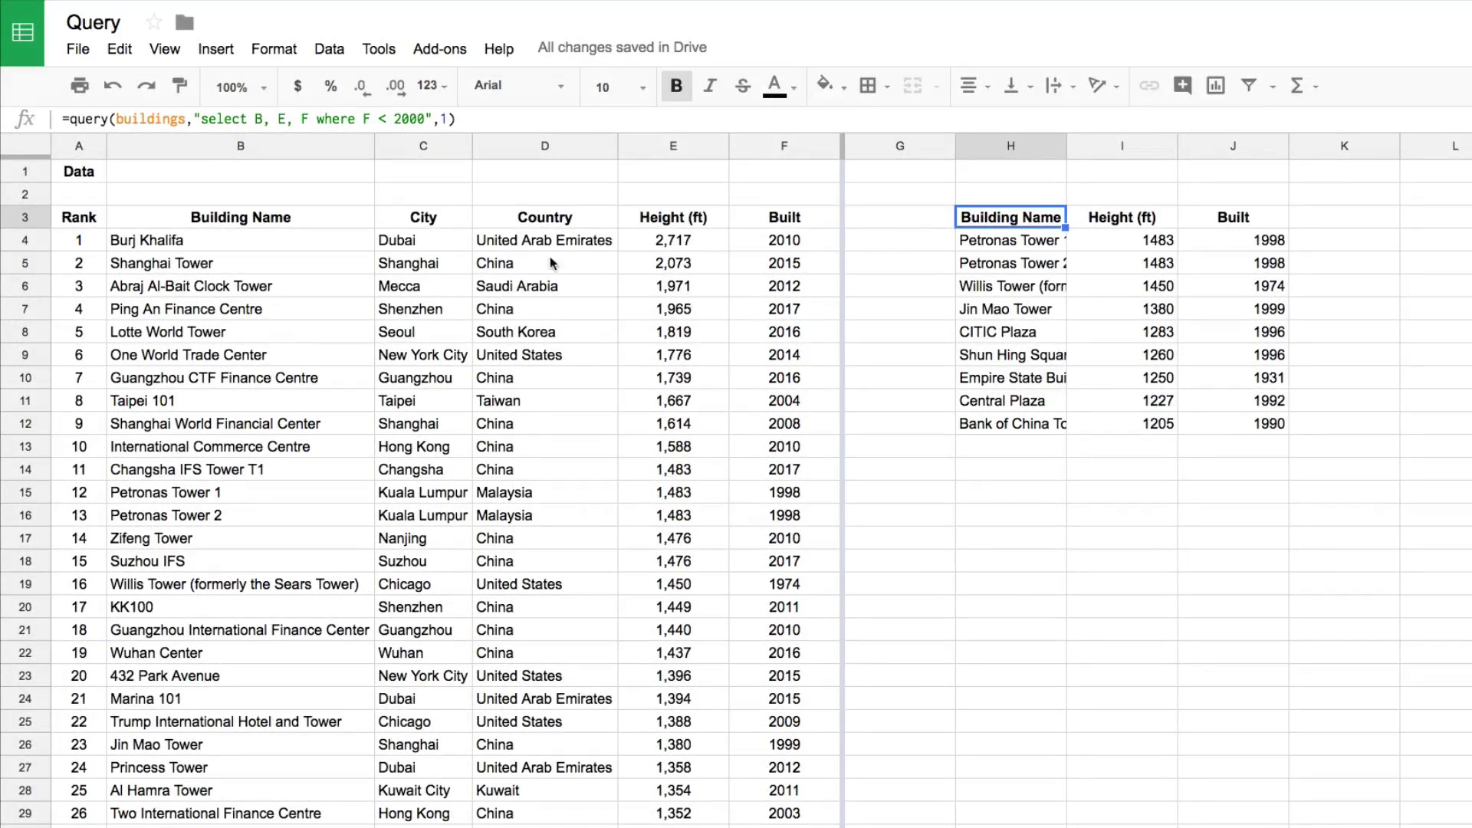
- Add column D to the H3 query so it reads "select B, D, E, F where F < 2000"
left_click(276, 116)
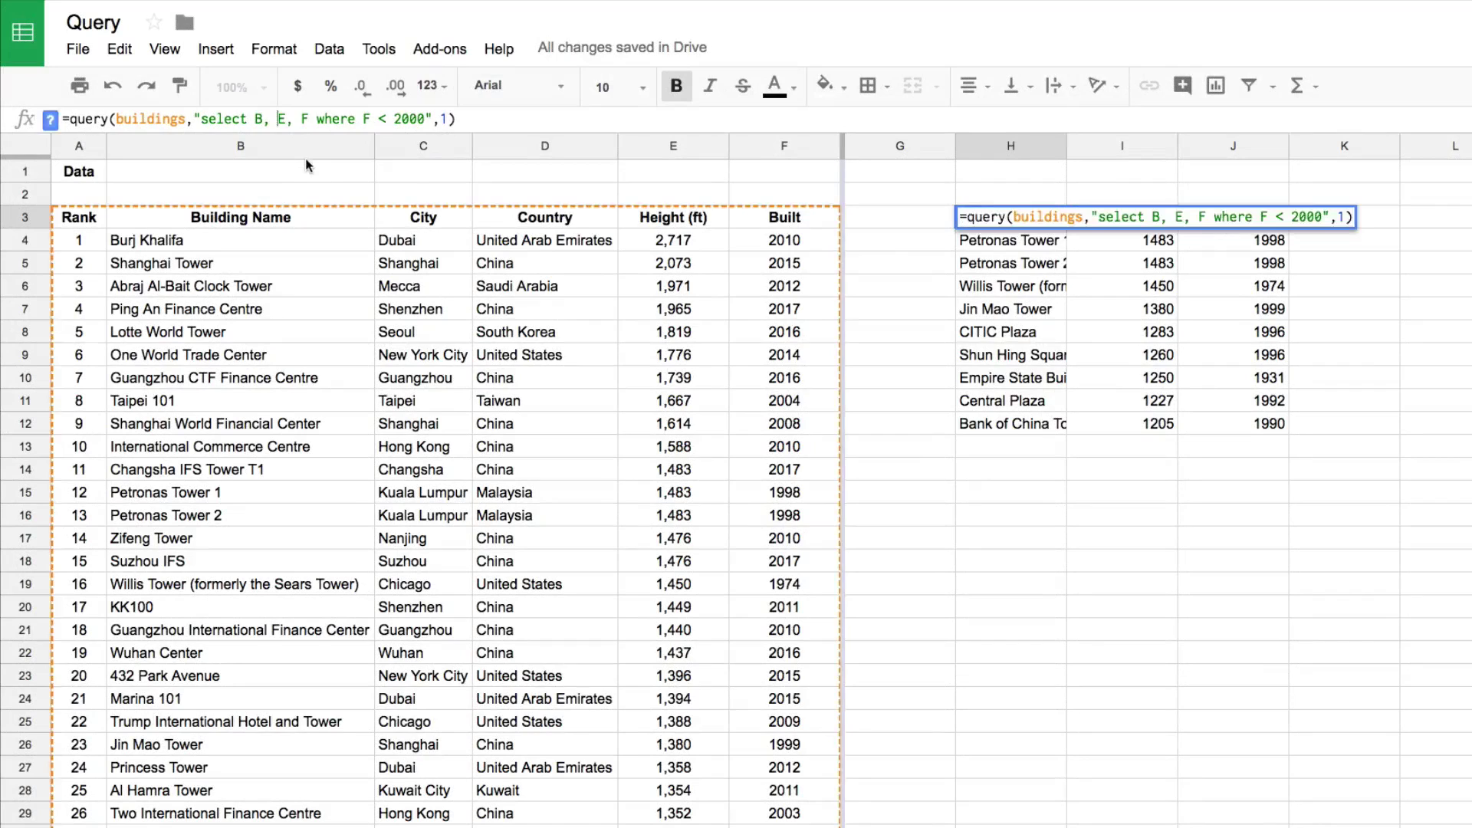
type("D,")
key("Return")
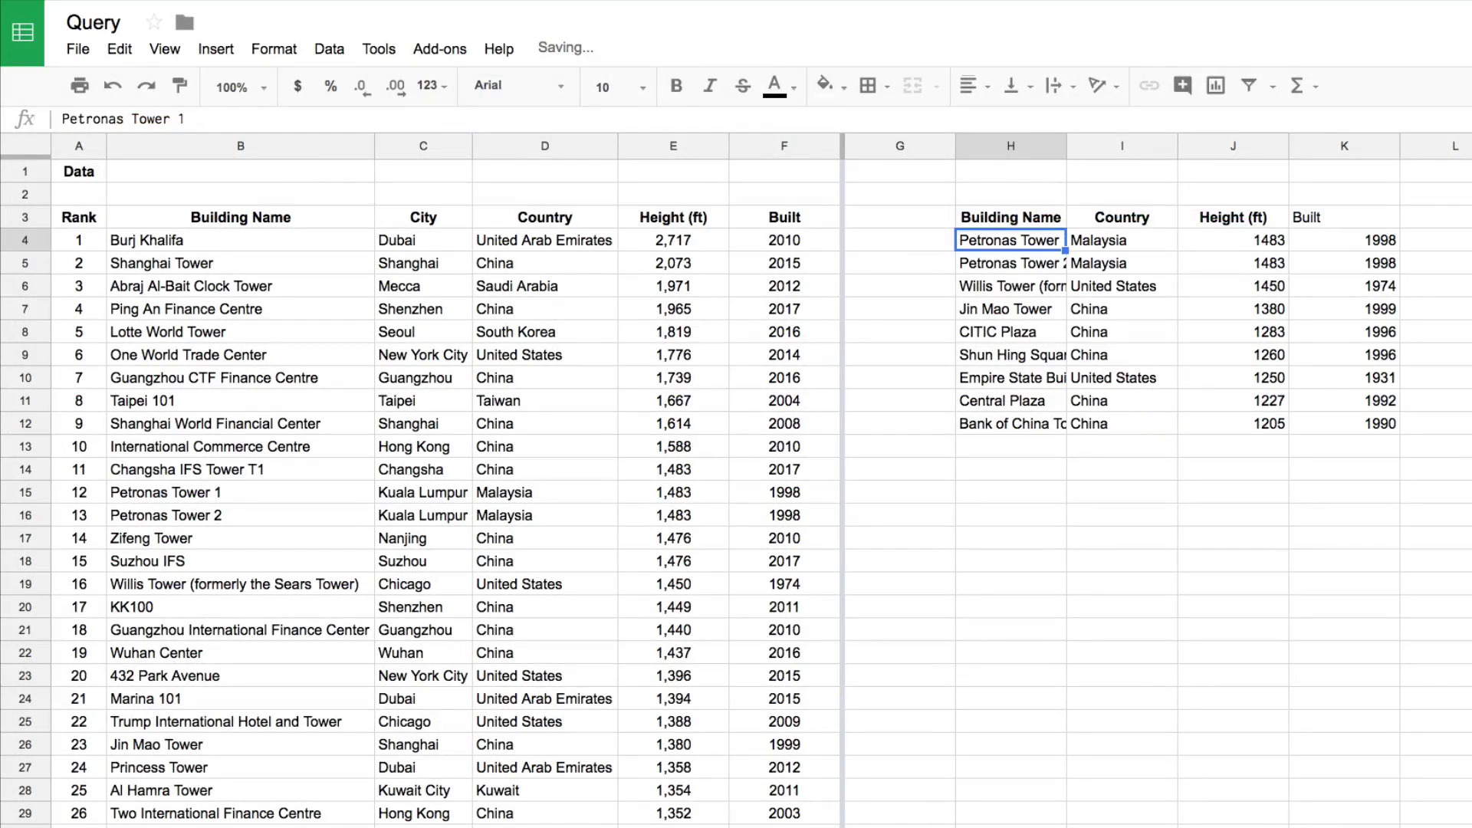
- Center and bold the Built header in K3
key("Up")
key("Right")
key("Right")
key("Right")
key("ctrl+shift+e")
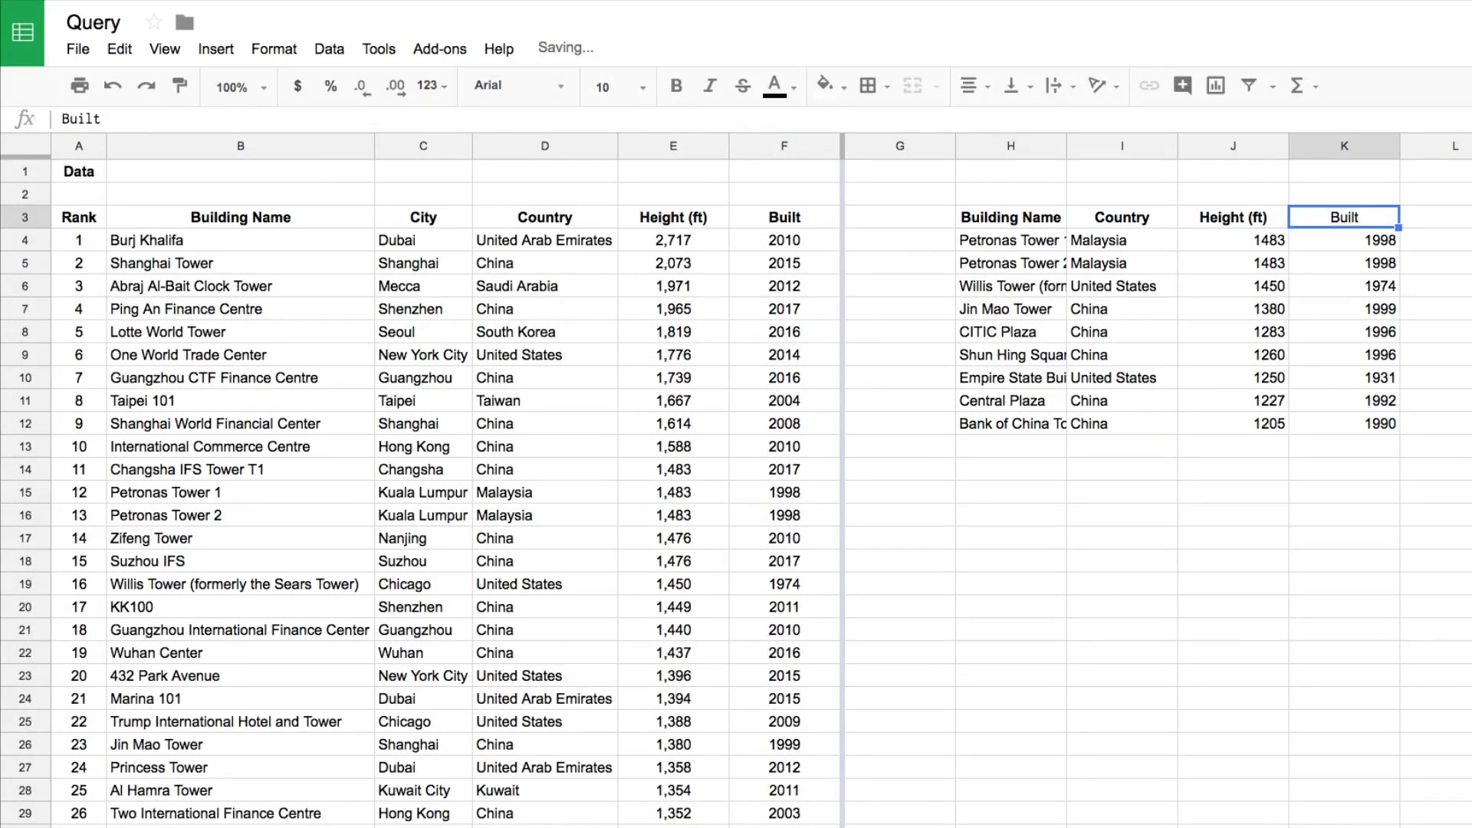
key("ctrl+b")
- Remove the where clause from the H3 query, leaving "select B, D, E, F"
key("Left")
key("Left")
key("Left")
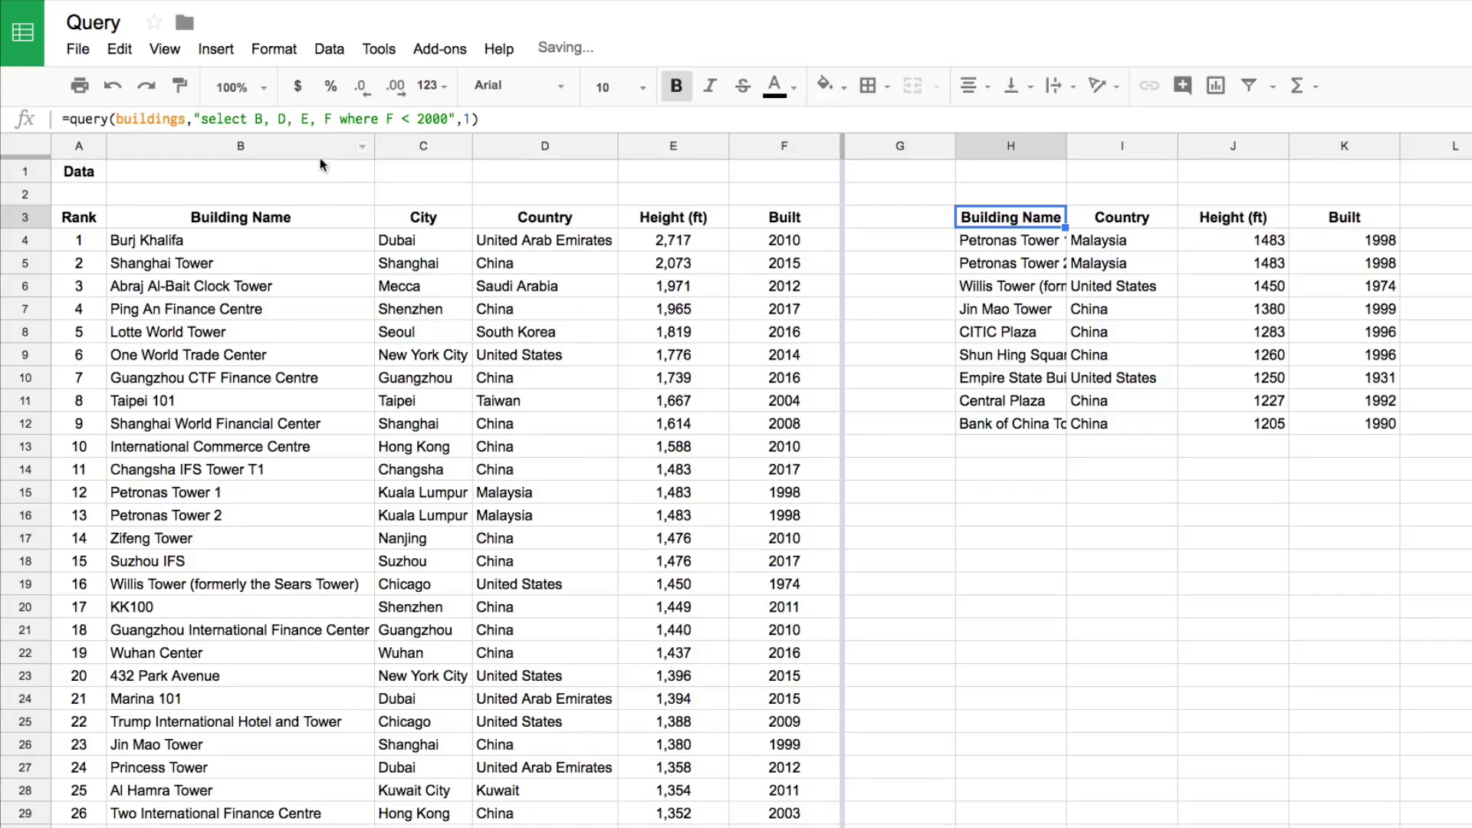
left_click(341, 118)
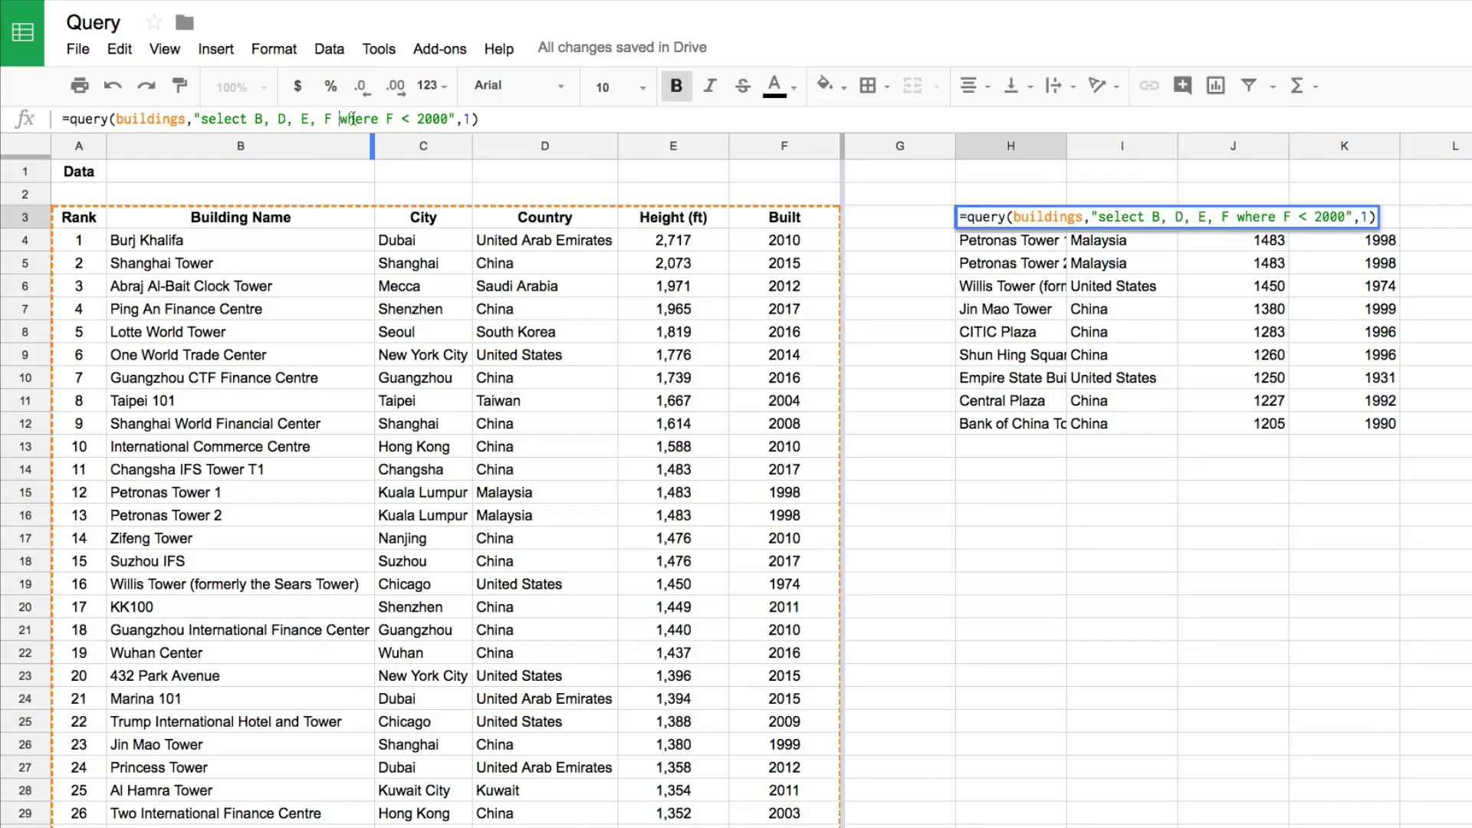
left_click_drag(341, 119, 457, 121)
key("BackSpace")
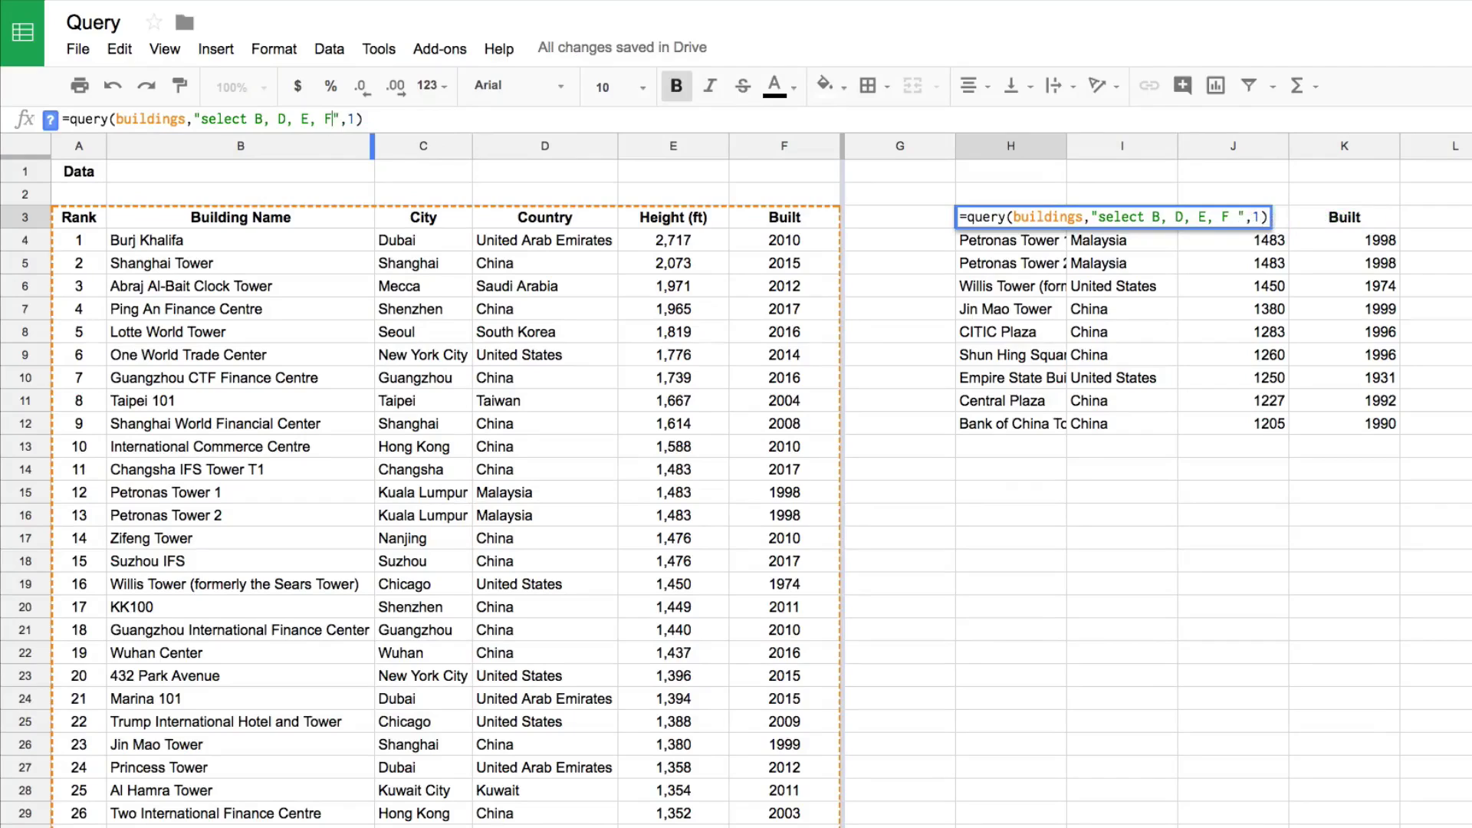
key("Return")
left_click(1010, 217)
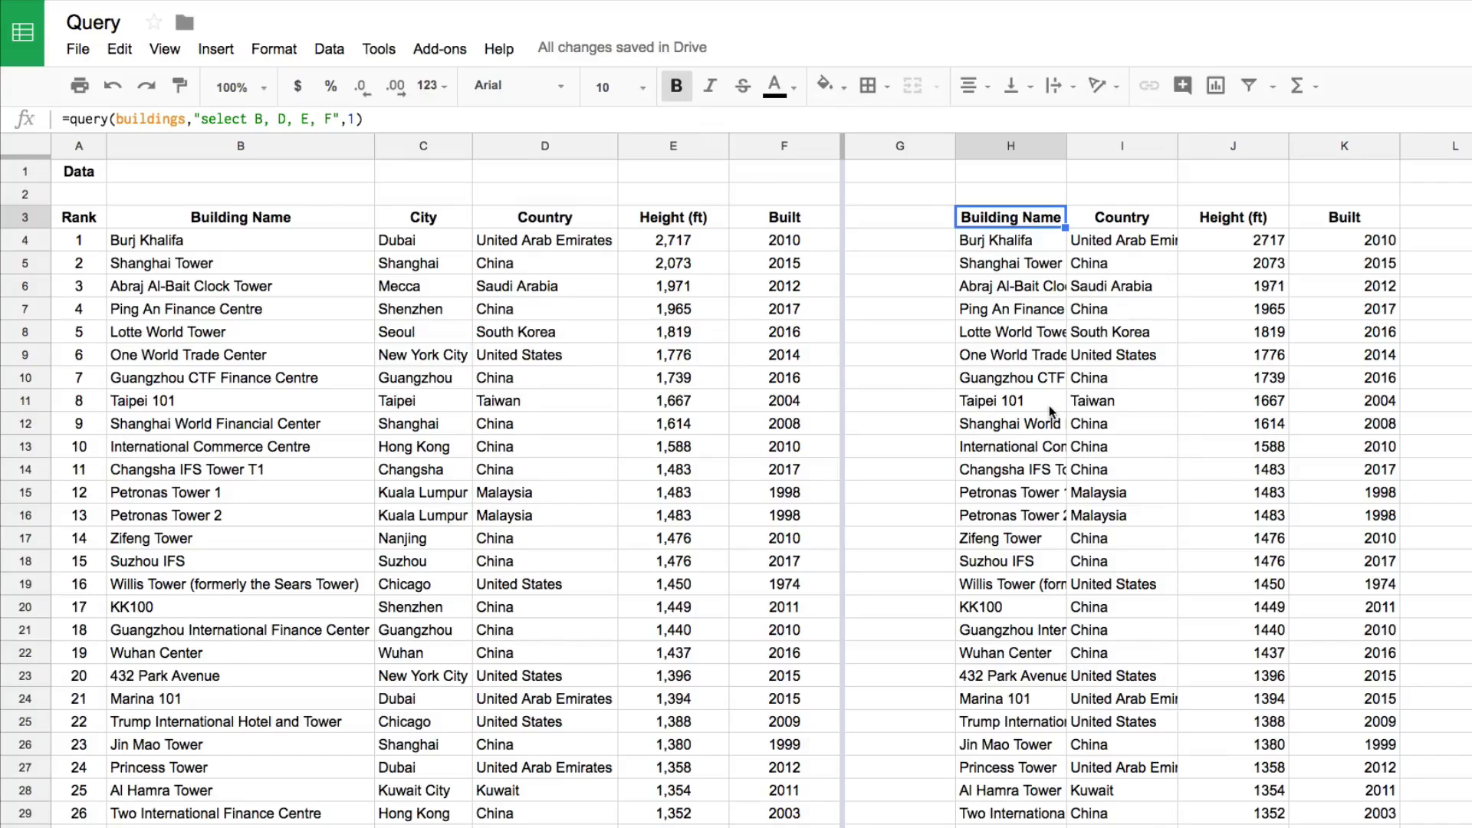
- Add a where clause to the H3 query so it reads "select B, D, E, F where D = 'United States'"
left_click(1128, 359)
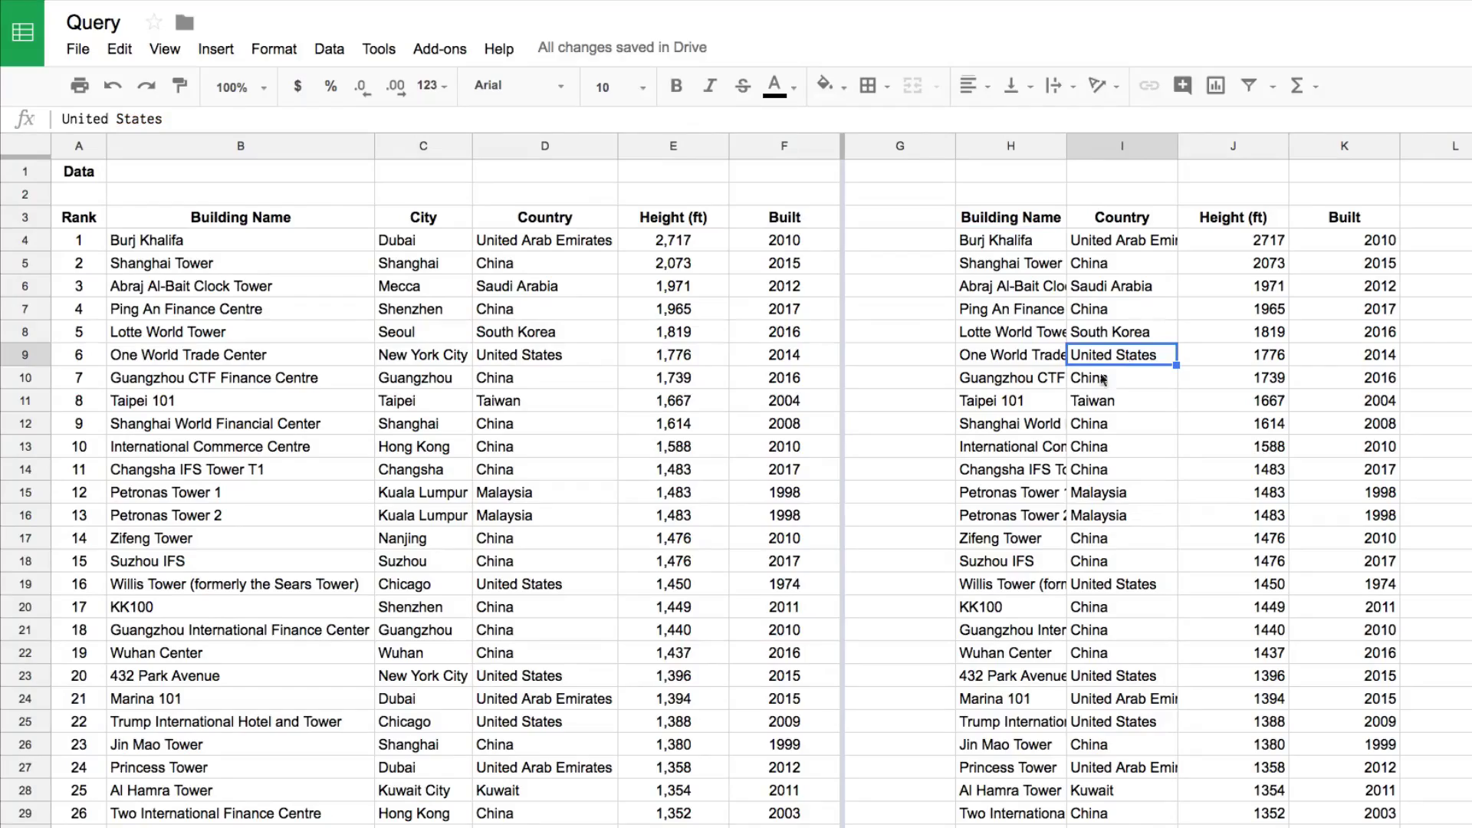
left_click(1004, 221)
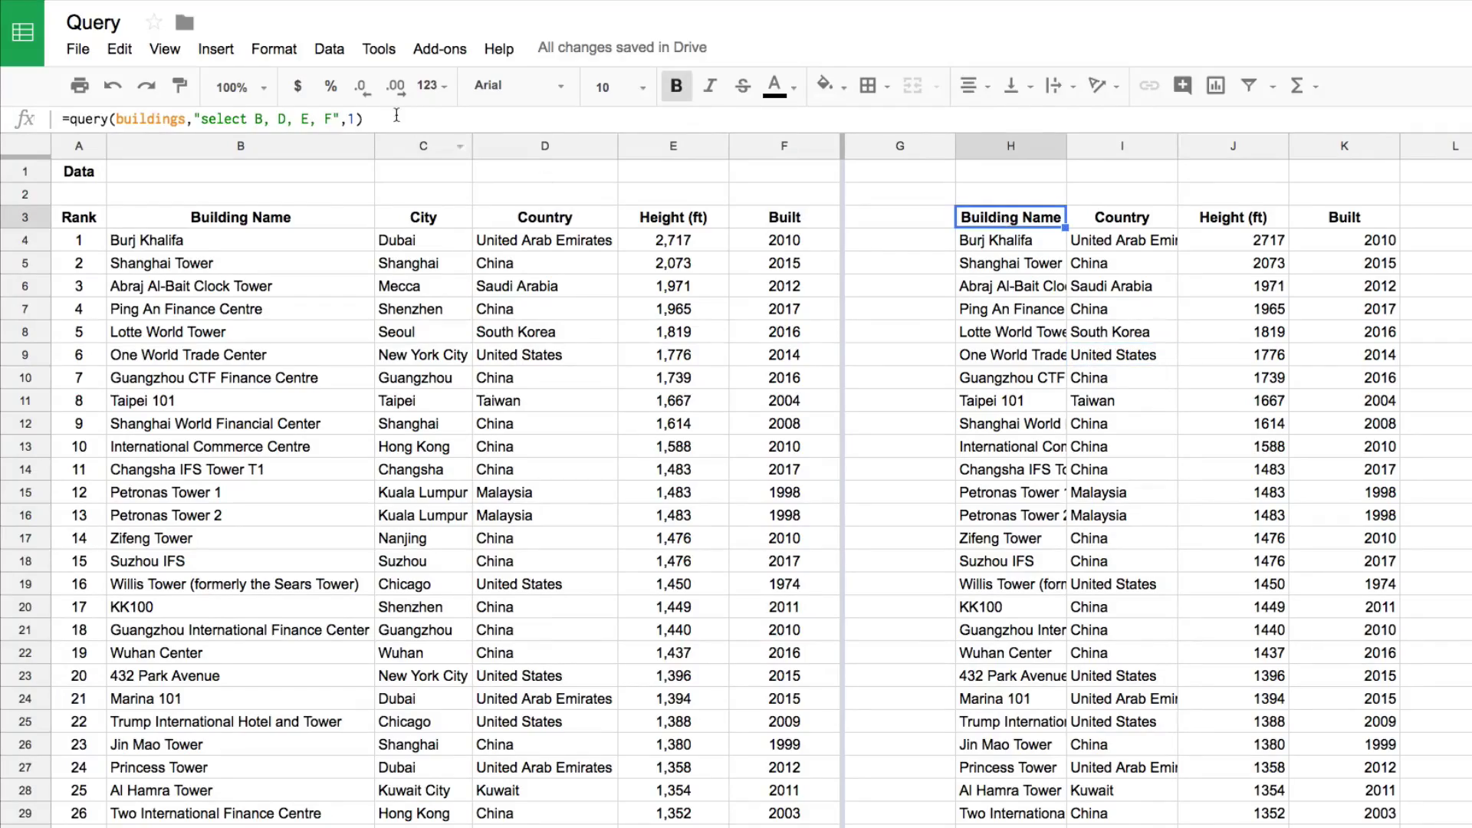
left_click(332, 118)
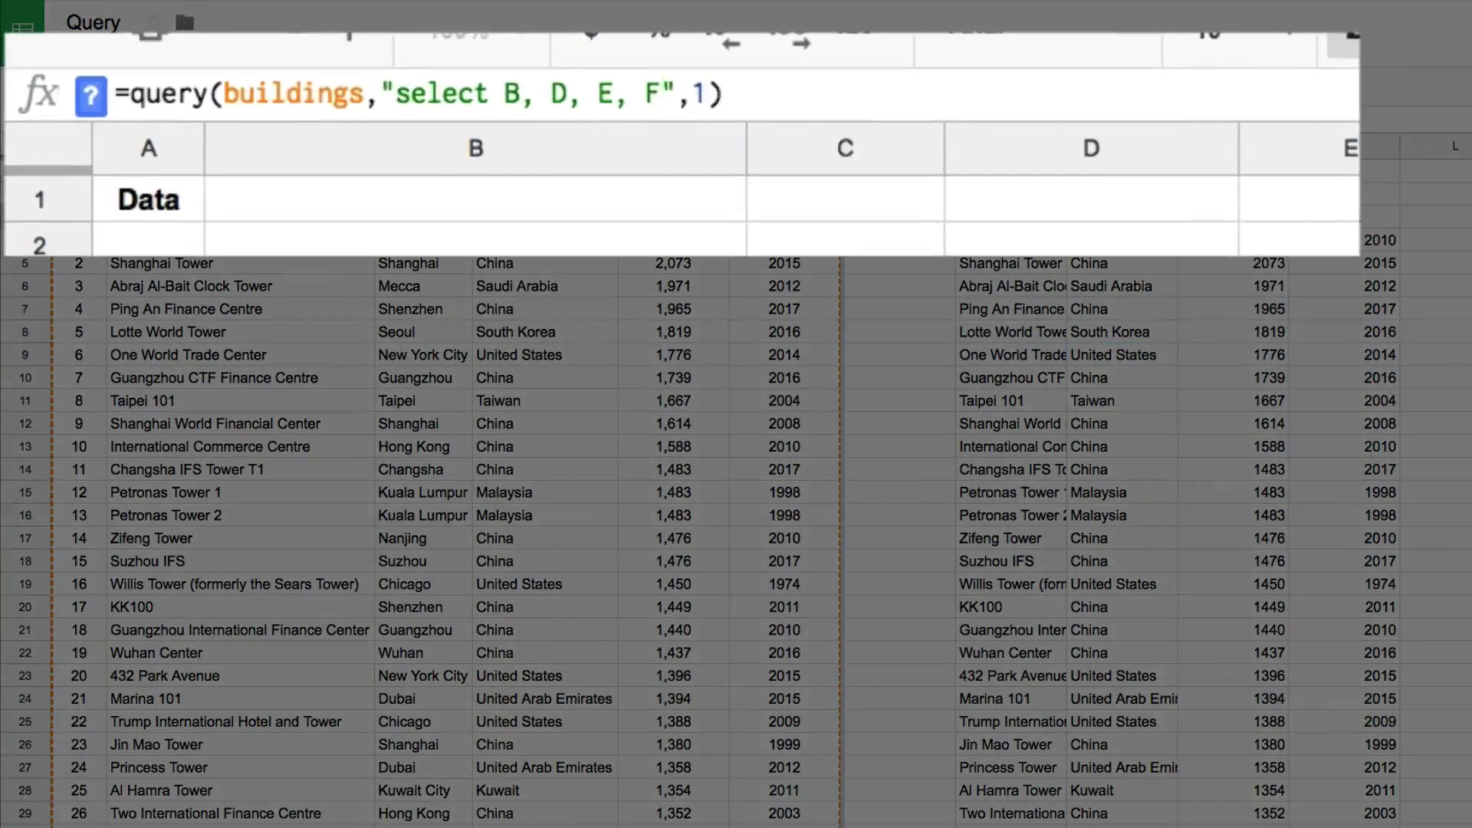
type("where")
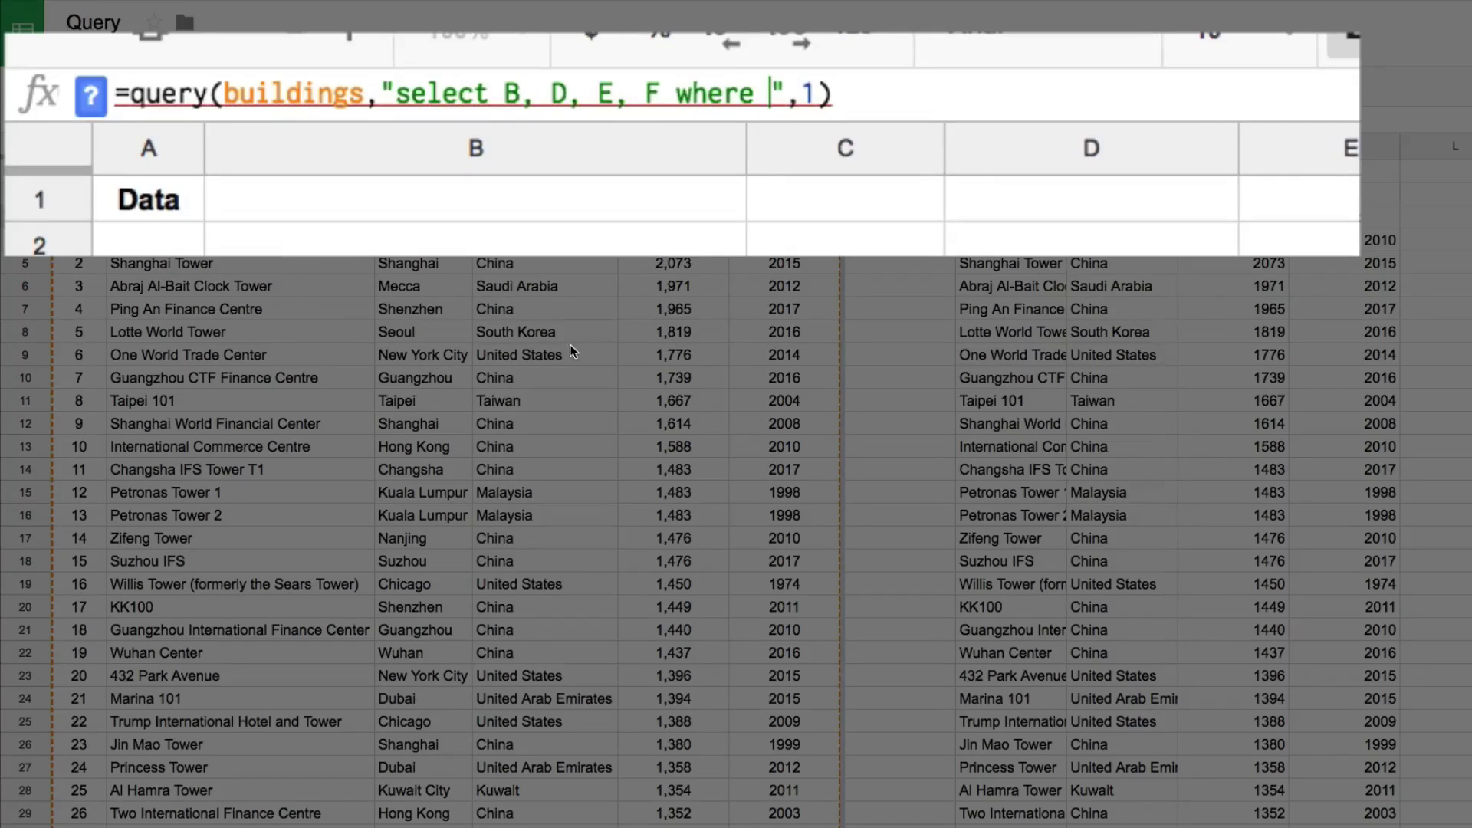
type("D = ")
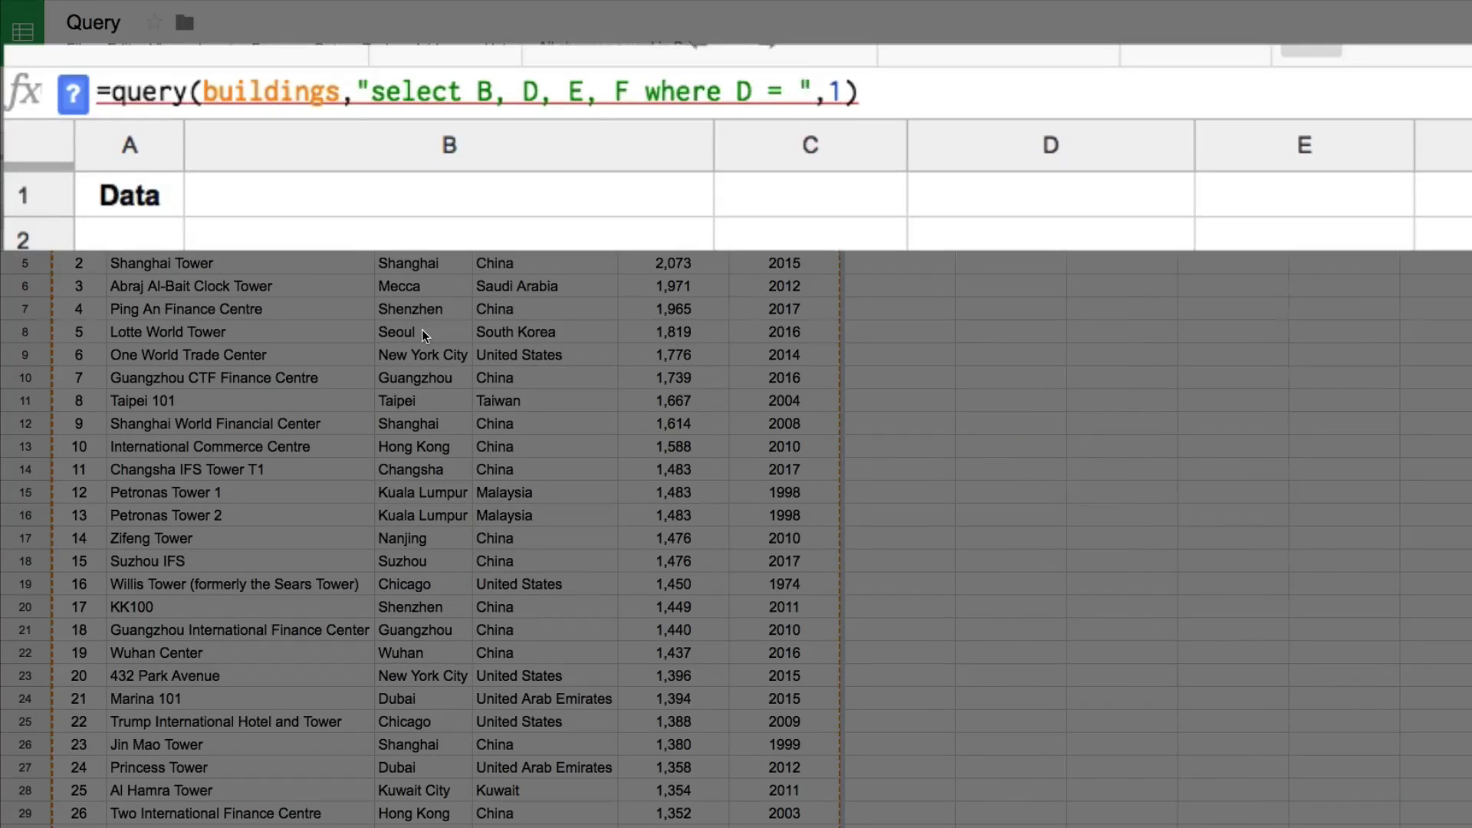
type("'United States")
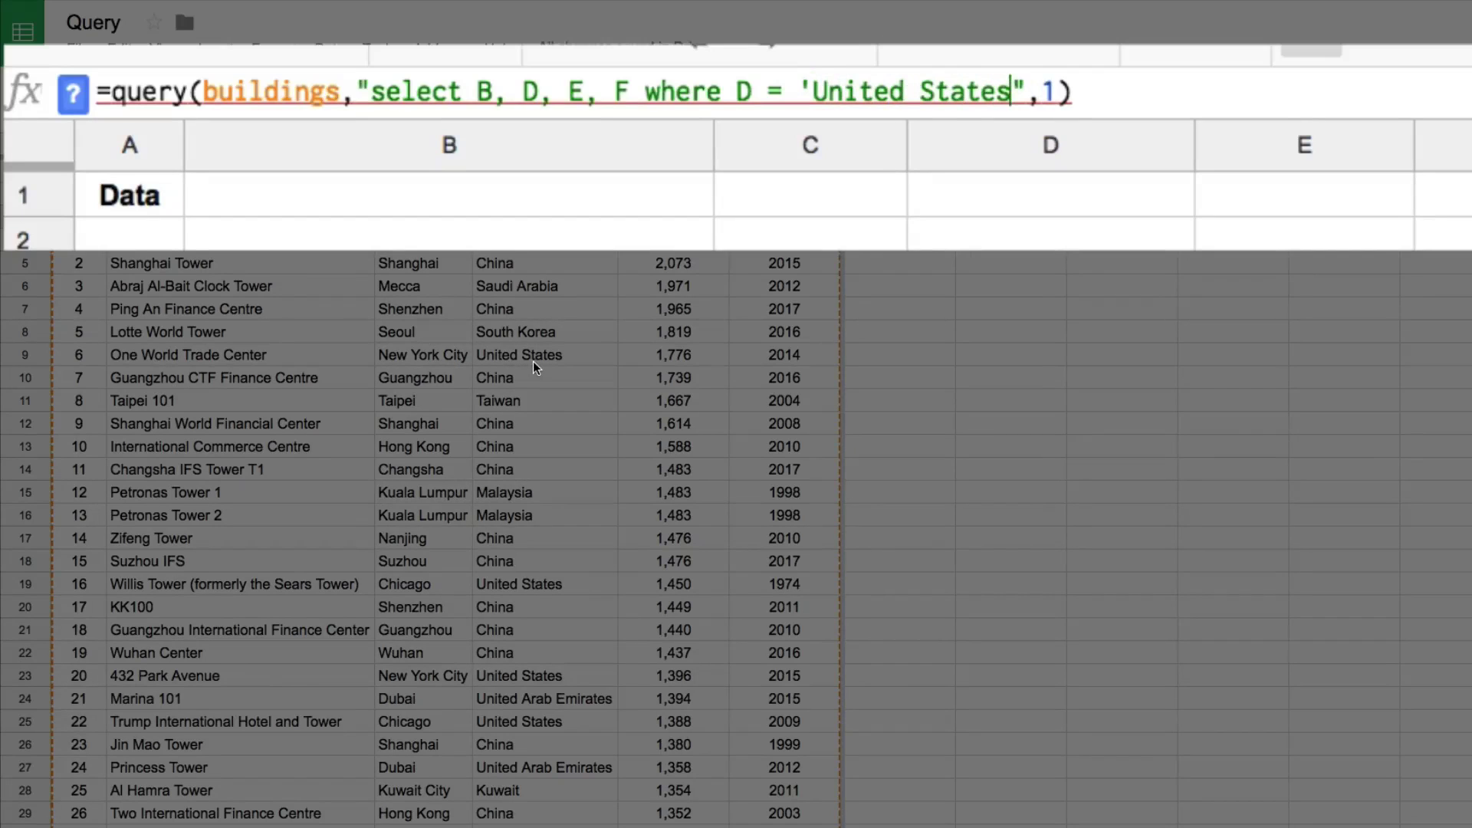
type("'")
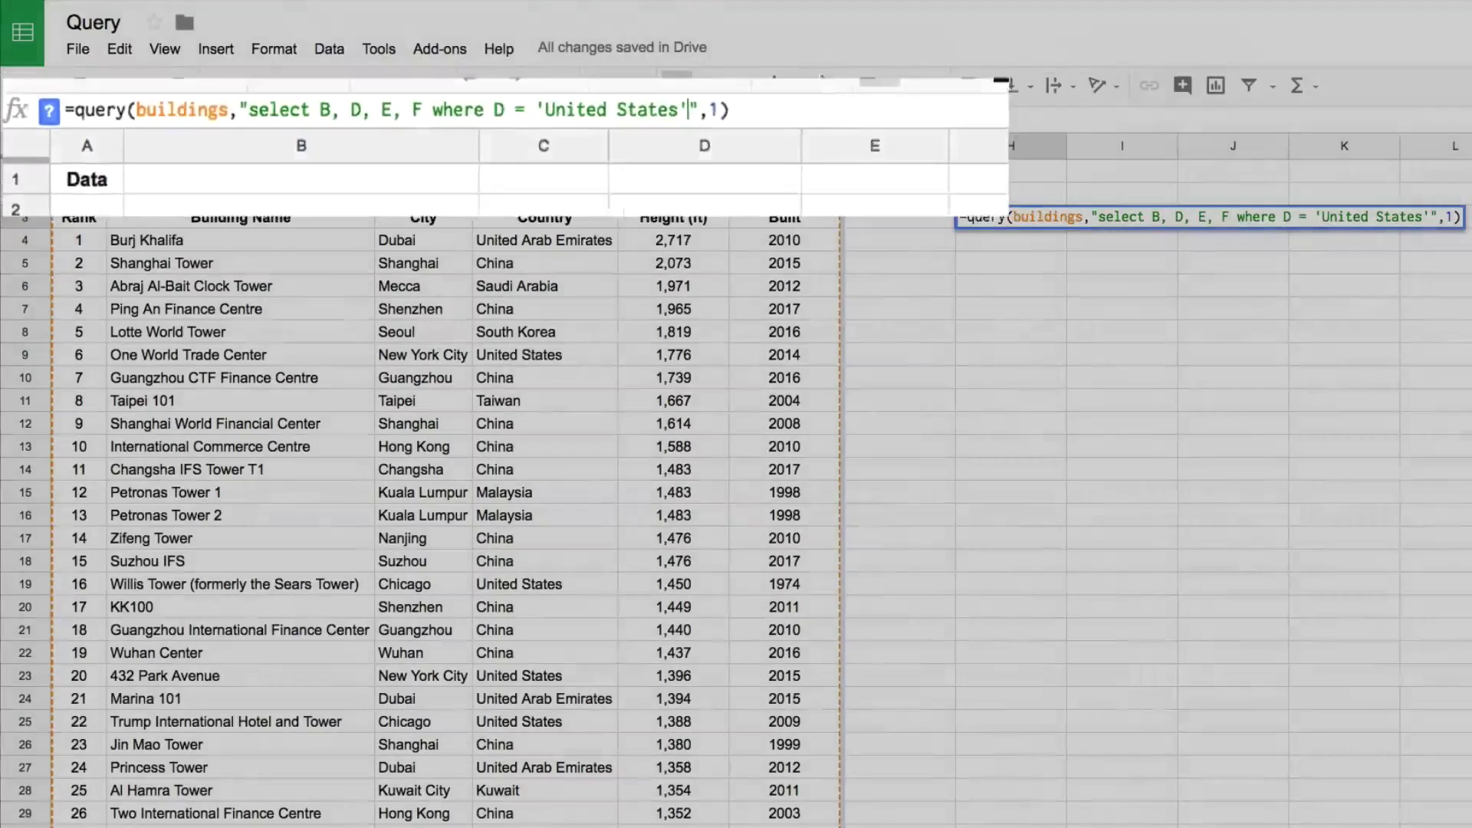
key("Return")
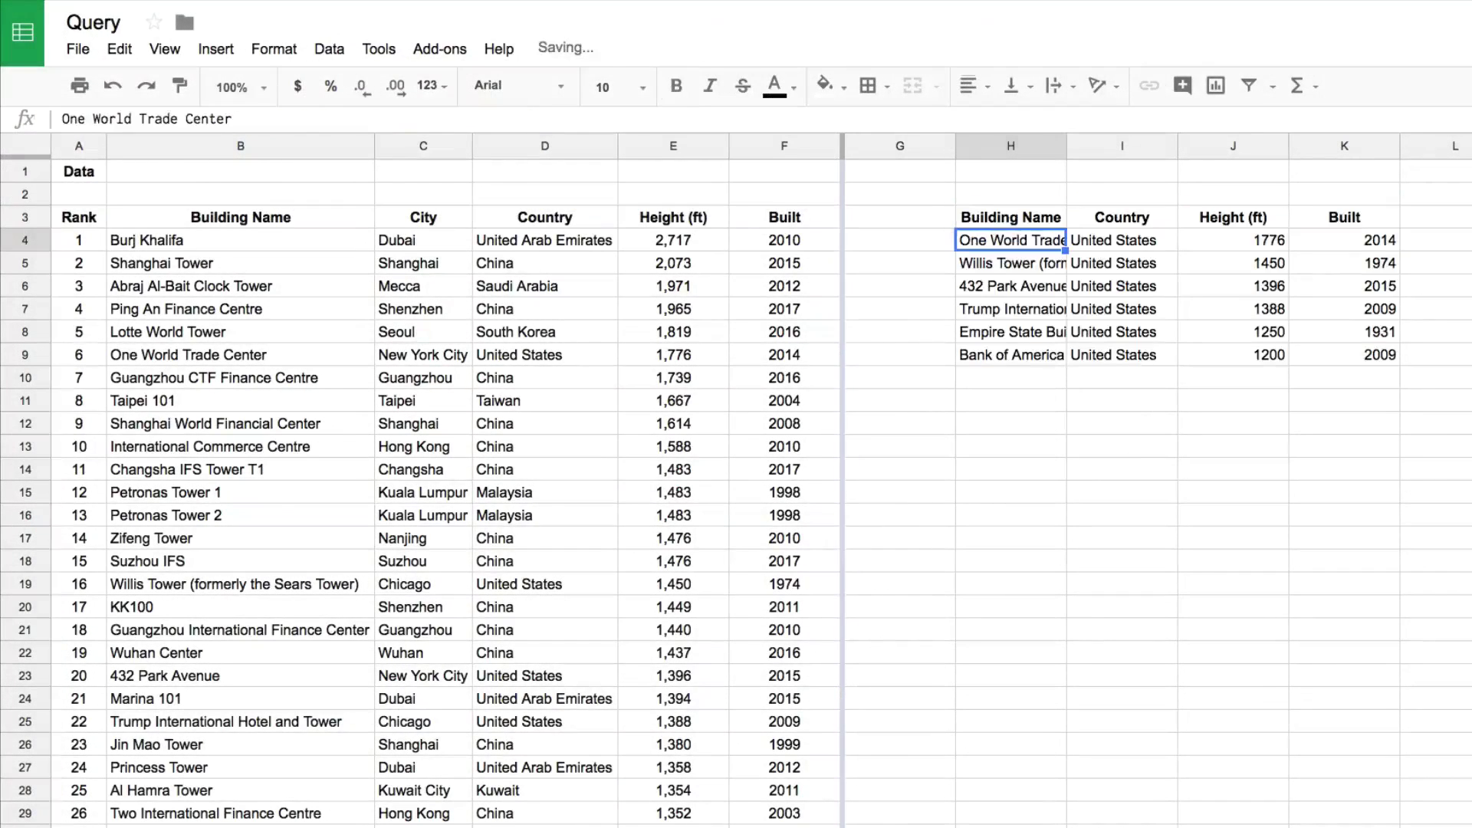
- Examine the building names and countries in the filtered query results below H3
key("Up")
key("Right")
key("Down")
key("Left")
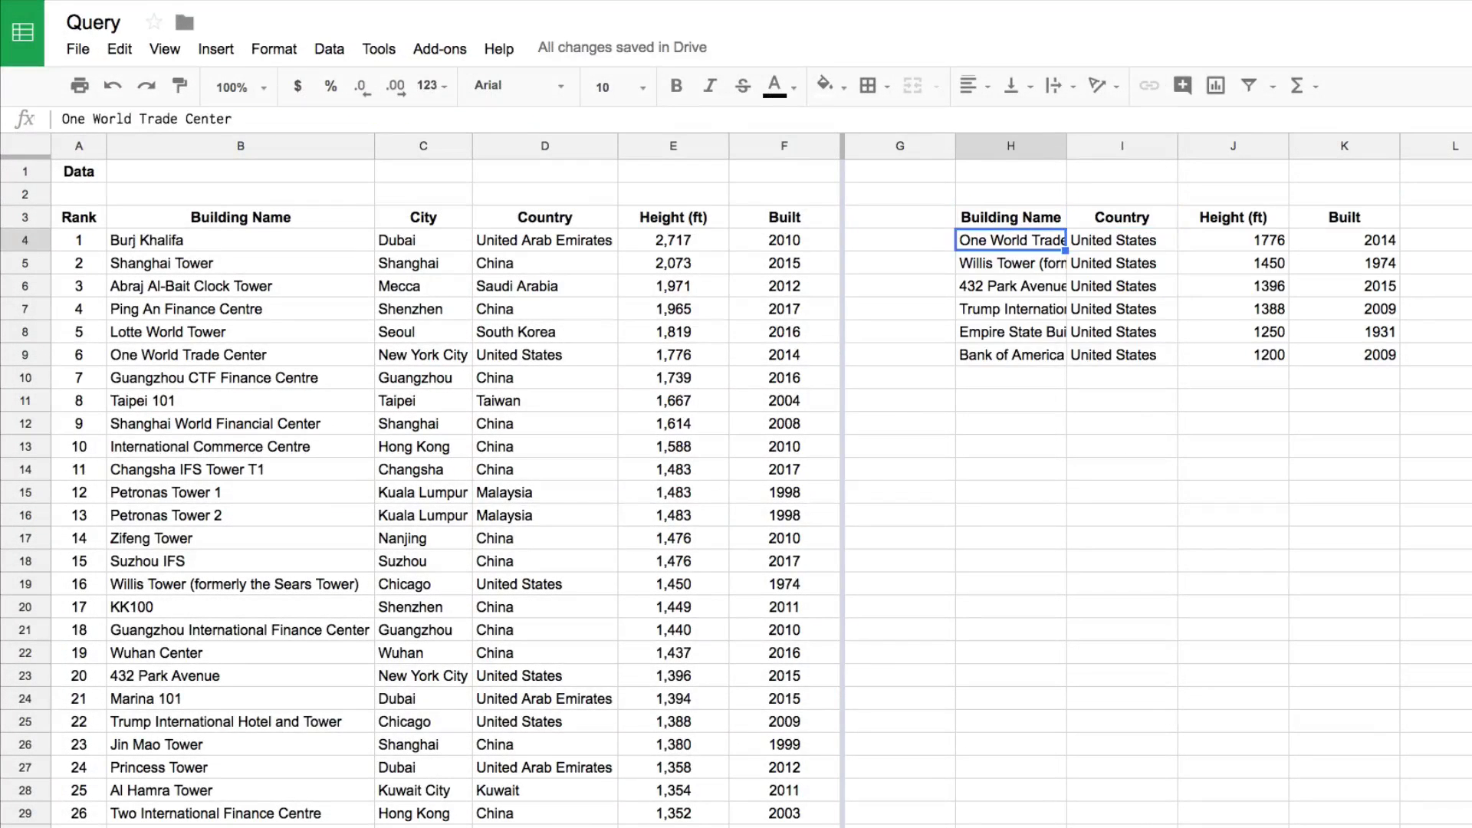
key("Right")
key("Down")
key("Down")
key("Down")
key("Down")
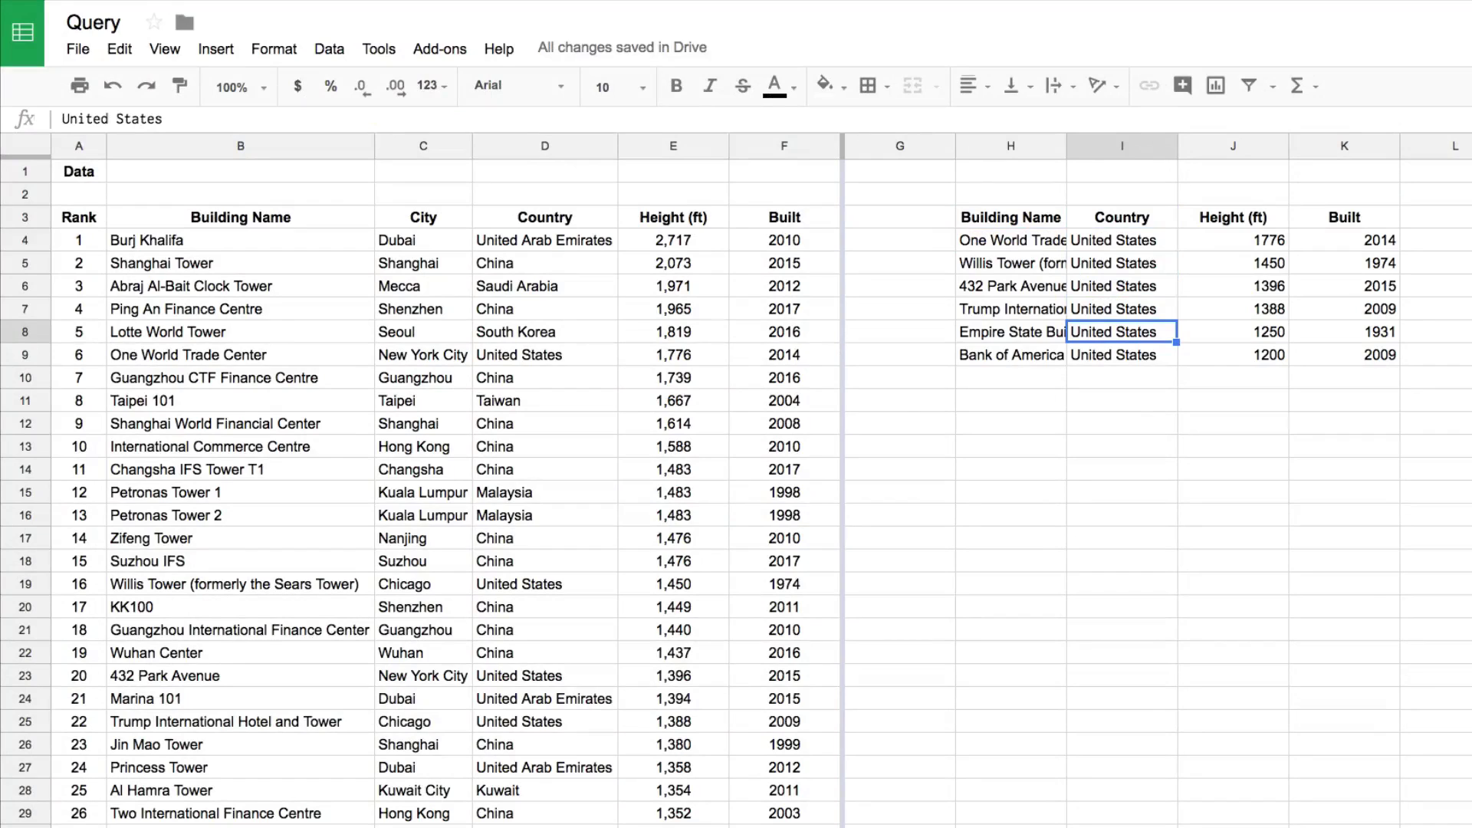
- Turn on a filter for the data headers A3:F3 and check the Country filter's value list without applying a selection
left_click_drag(75, 217, 790, 220)
left_click(1248, 86)
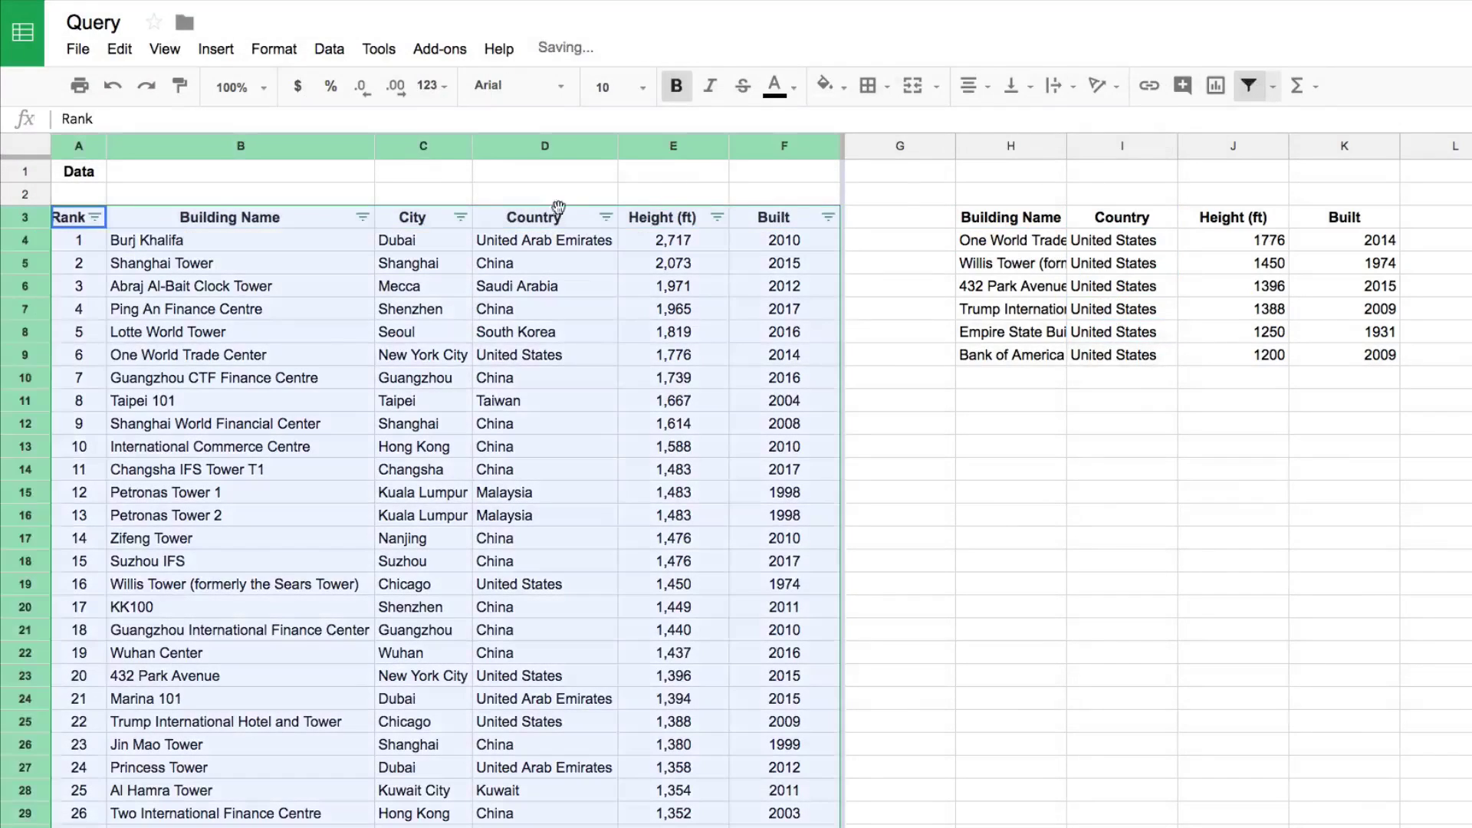
left_click(571, 218)
left_click(613, 219)
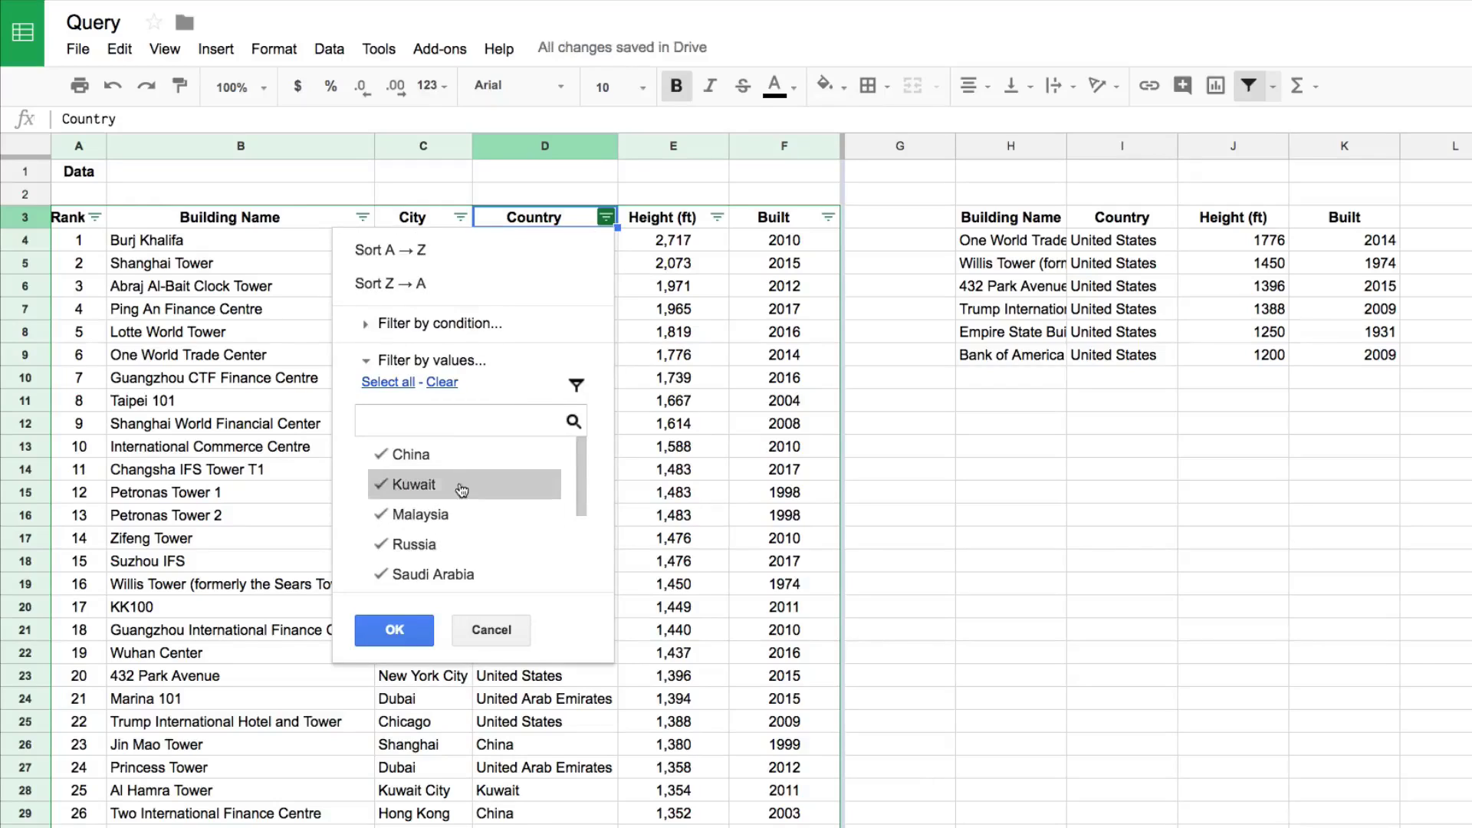
scroll(460, 469, "down", 1)
scroll(459, 469, "down", 2)
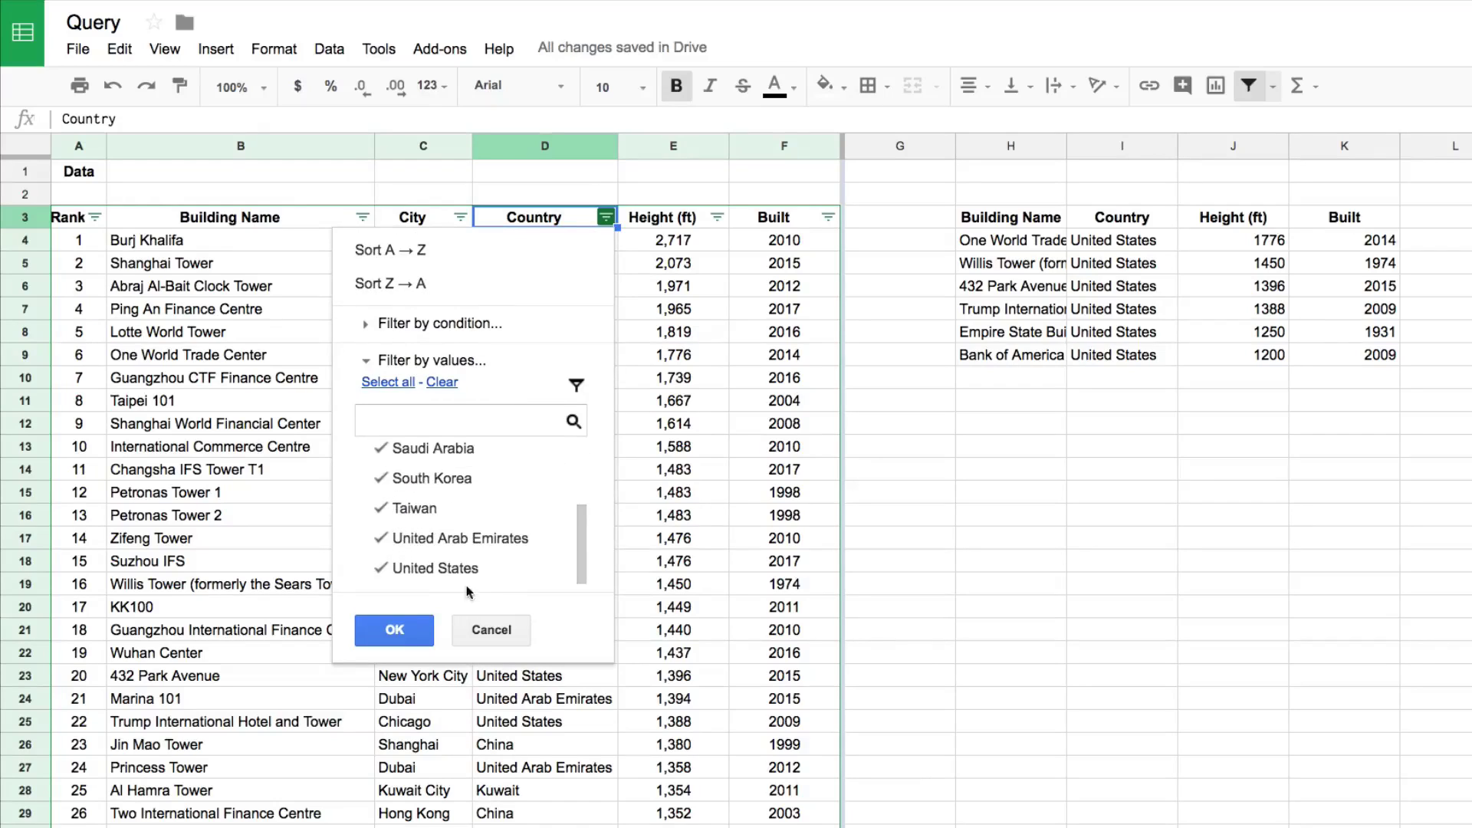
left_click(491, 627)
- Append "order by F asc" after the 'United States' condition in the H3 query to sort the results by Built year
left_click(1023, 219)
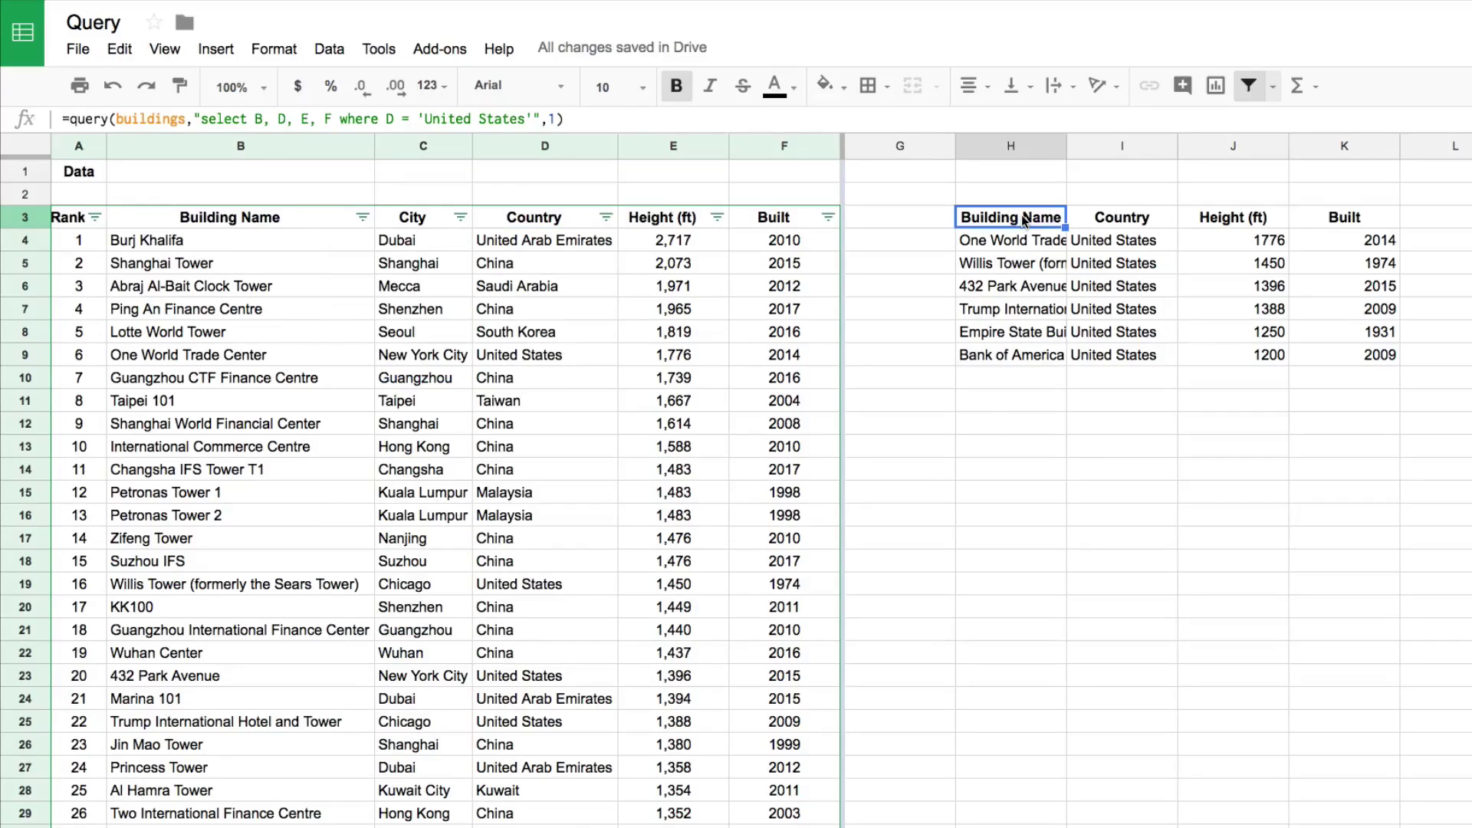
left_click_drag(1380, 355, 1342, 240)
left_click(1276, 239)
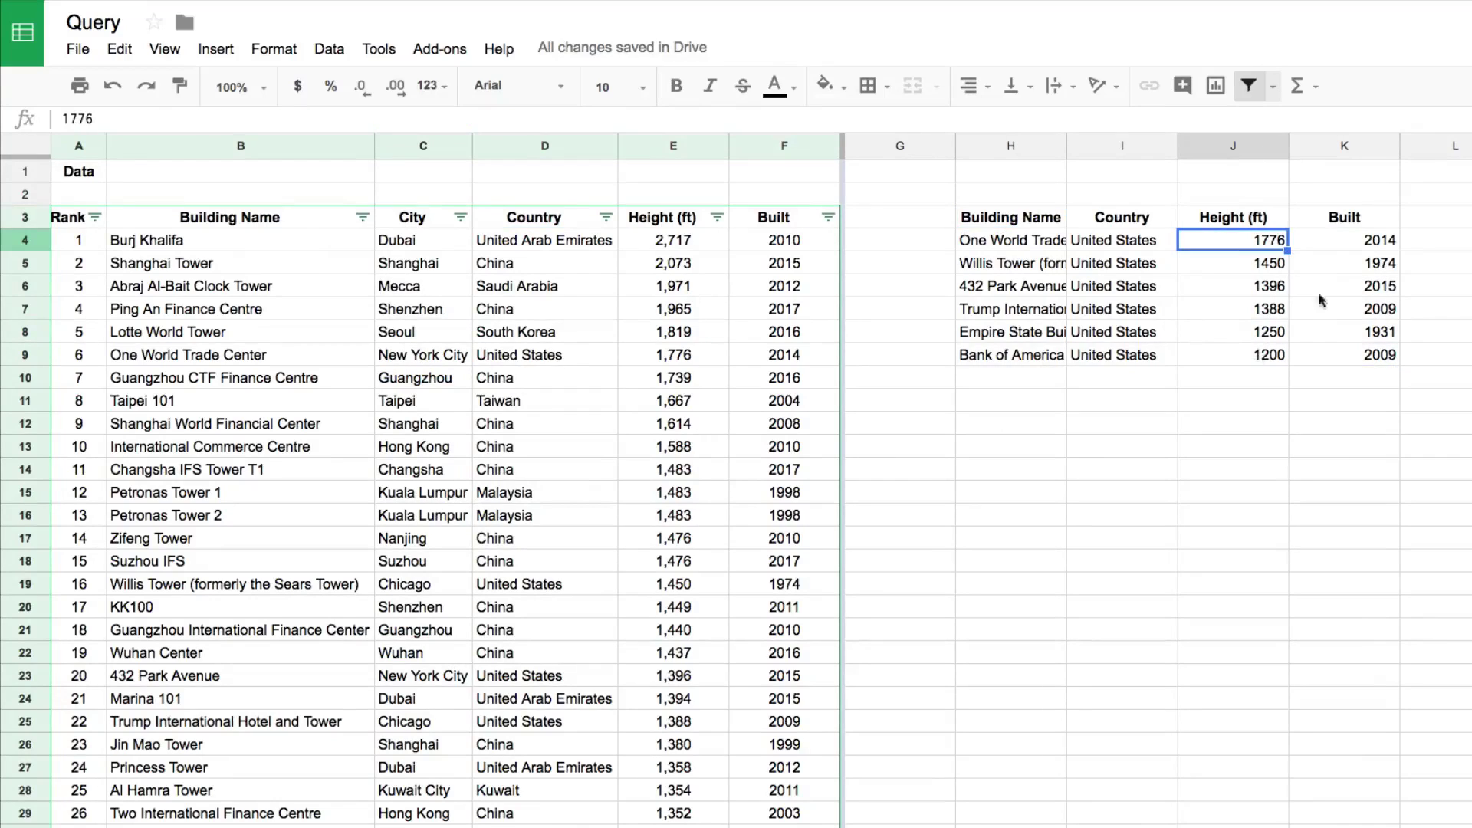
left_click_drag(1377, 240, 1364, 347)
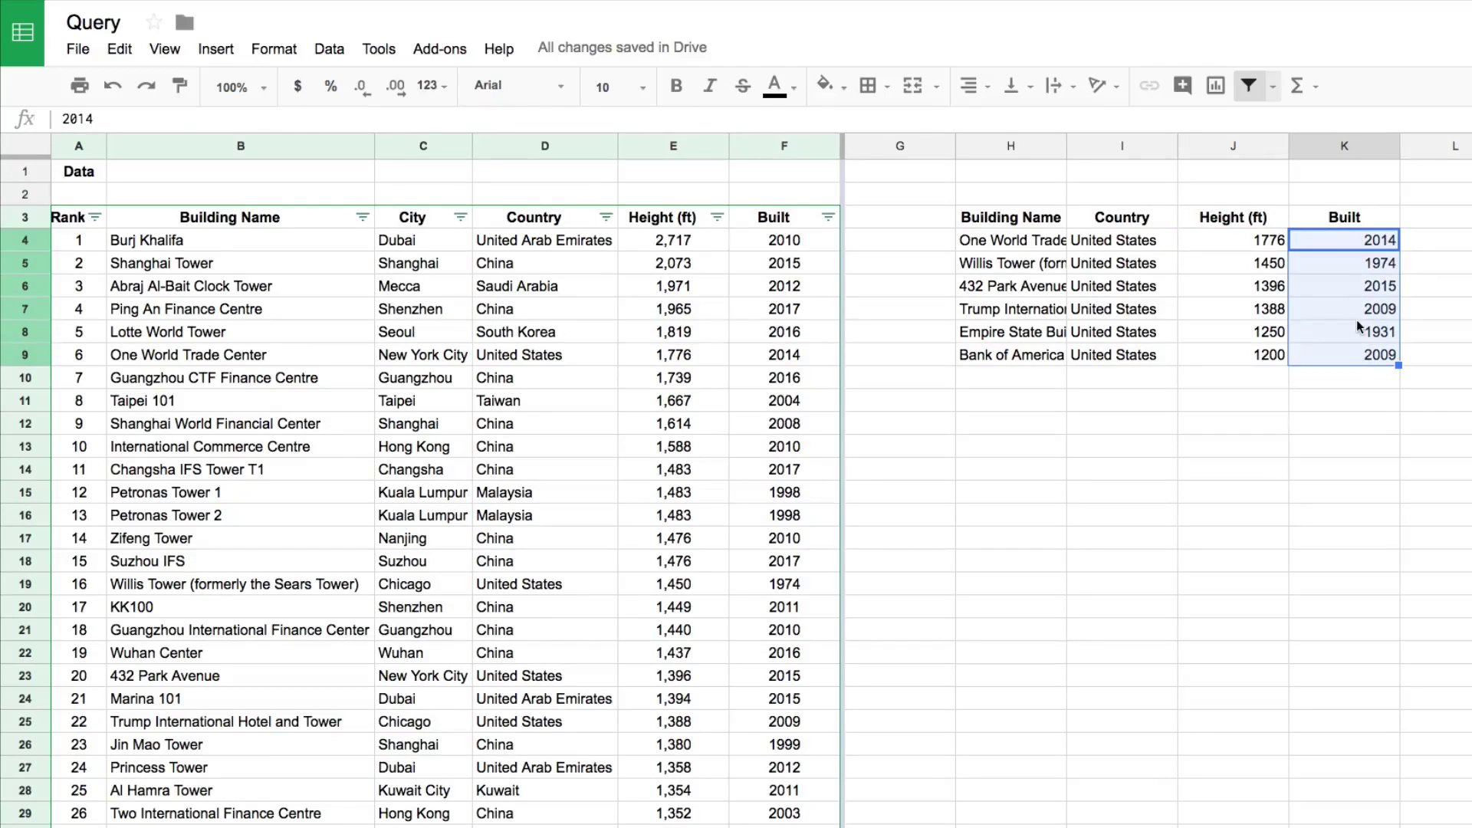
left_click(1056, 218)
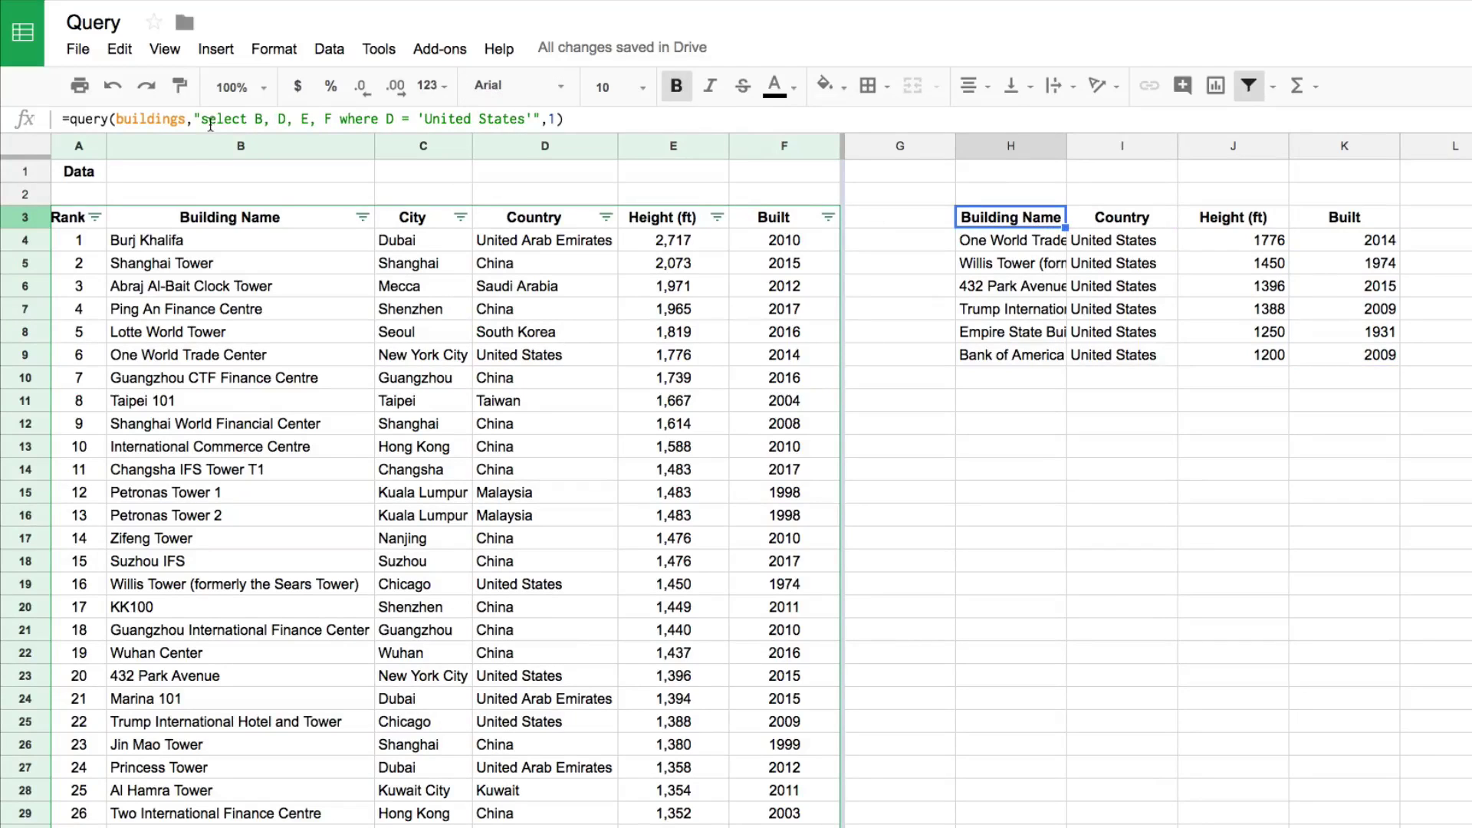
left_click(521, 117)
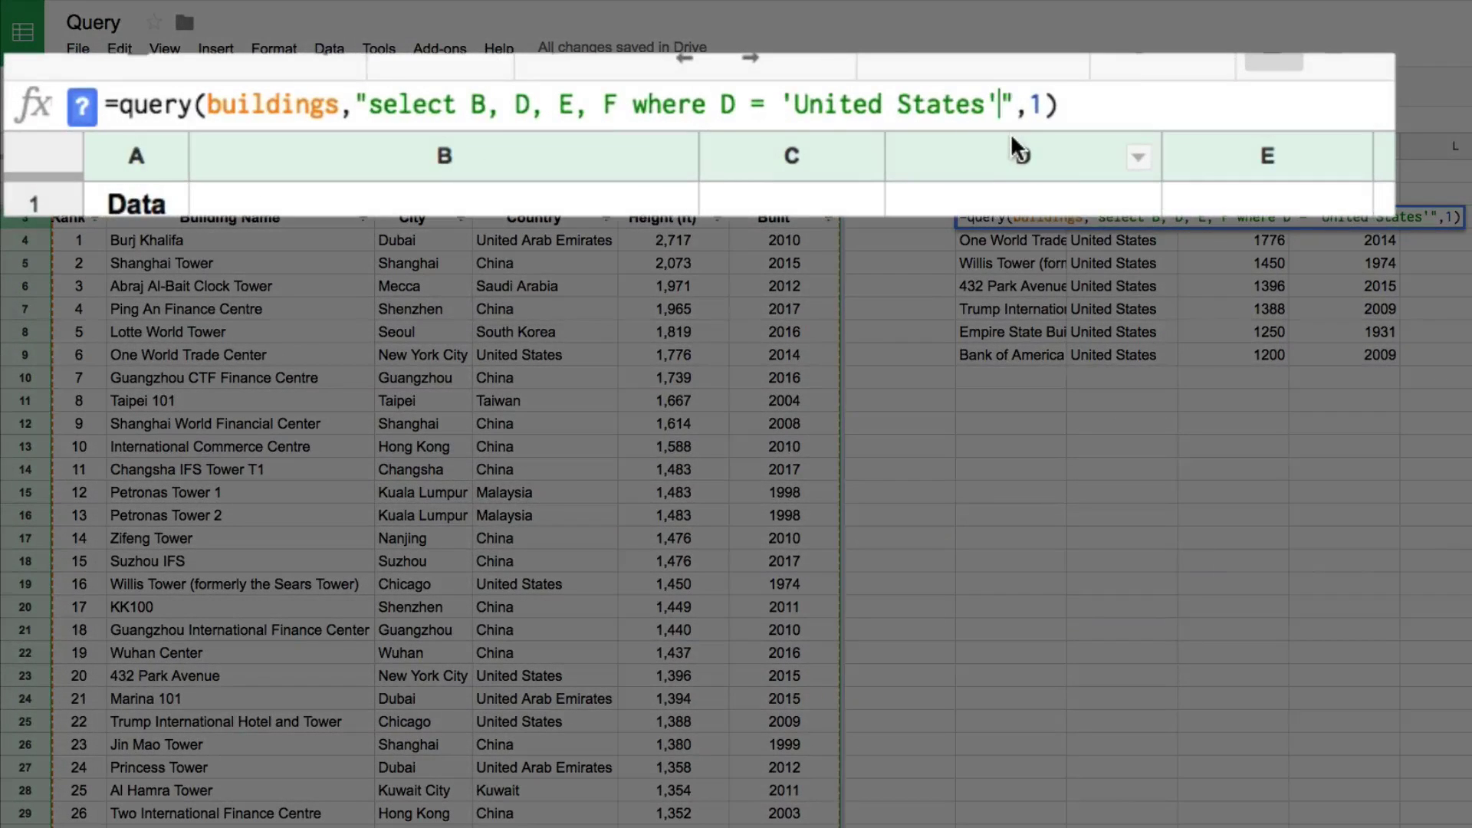
type("order by")
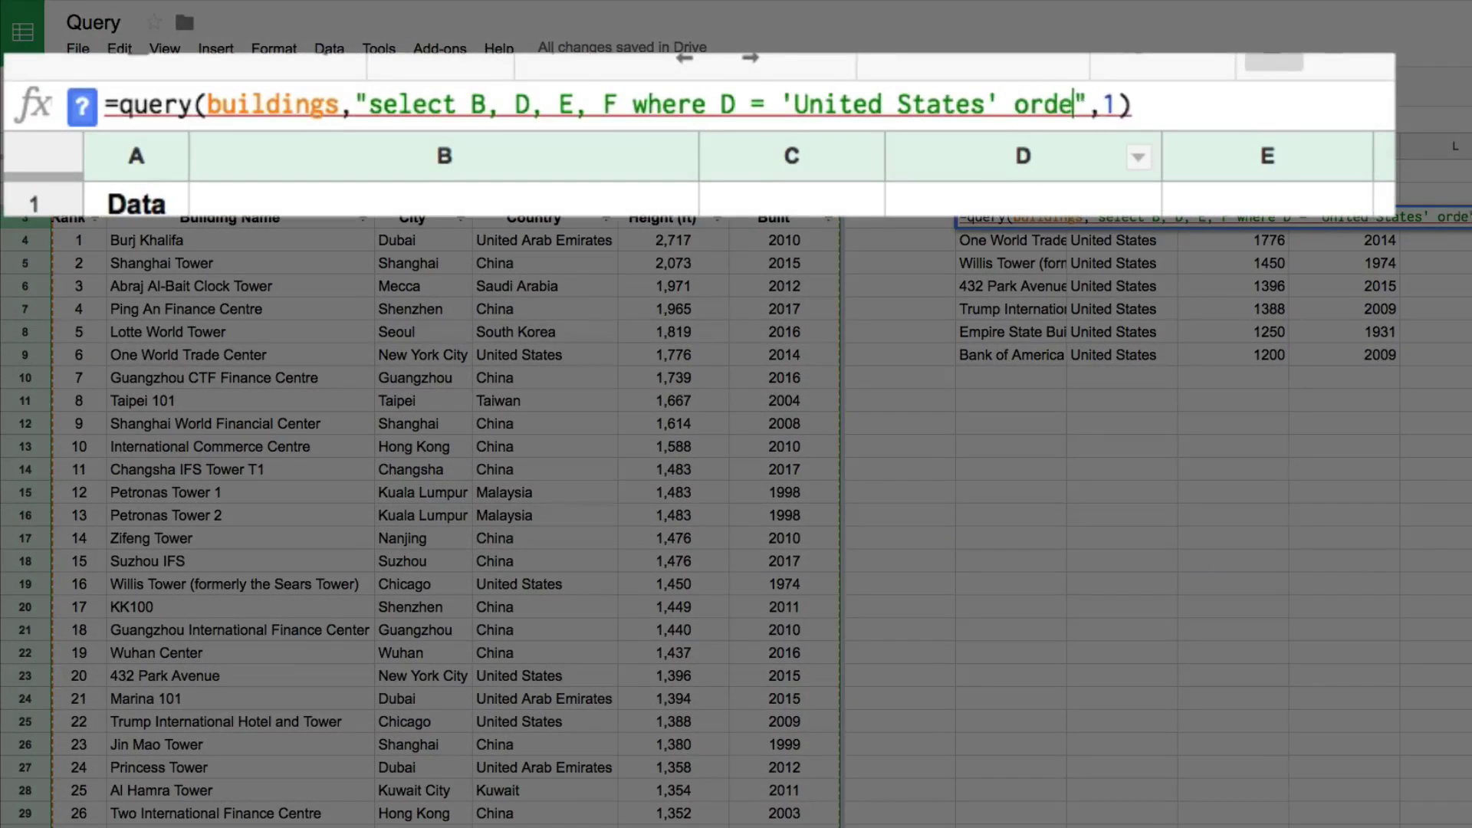
key("BackSpace")
key("BackSpace")
key("BackSpace")
type("by")
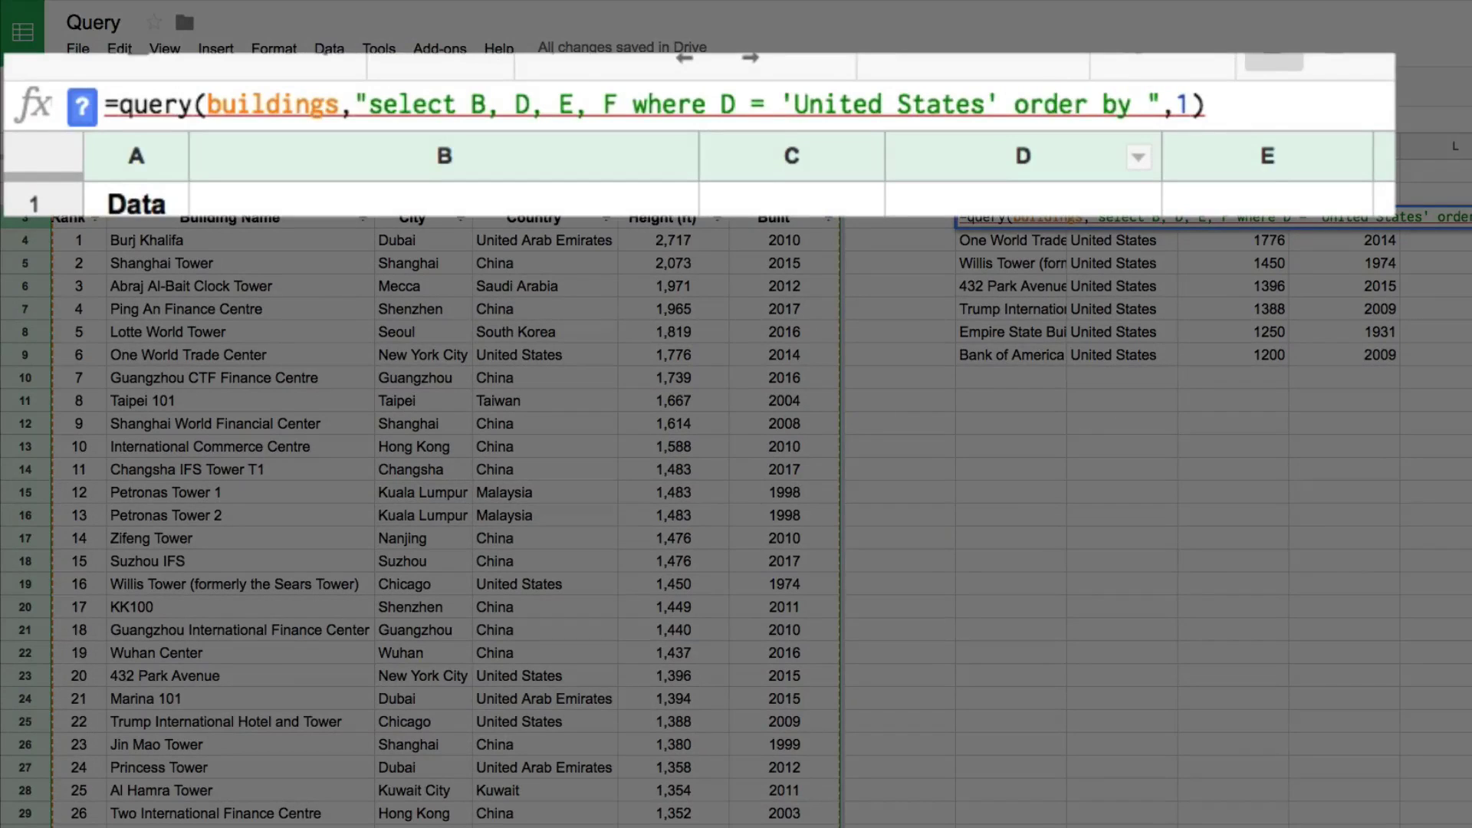
key("shift+Left")
key("shift+Left")
key("shift+Left")
key("shift+Left")
key("shift+Left")
key("shift+Left")
key("shift+Left")
key("shift+Left")
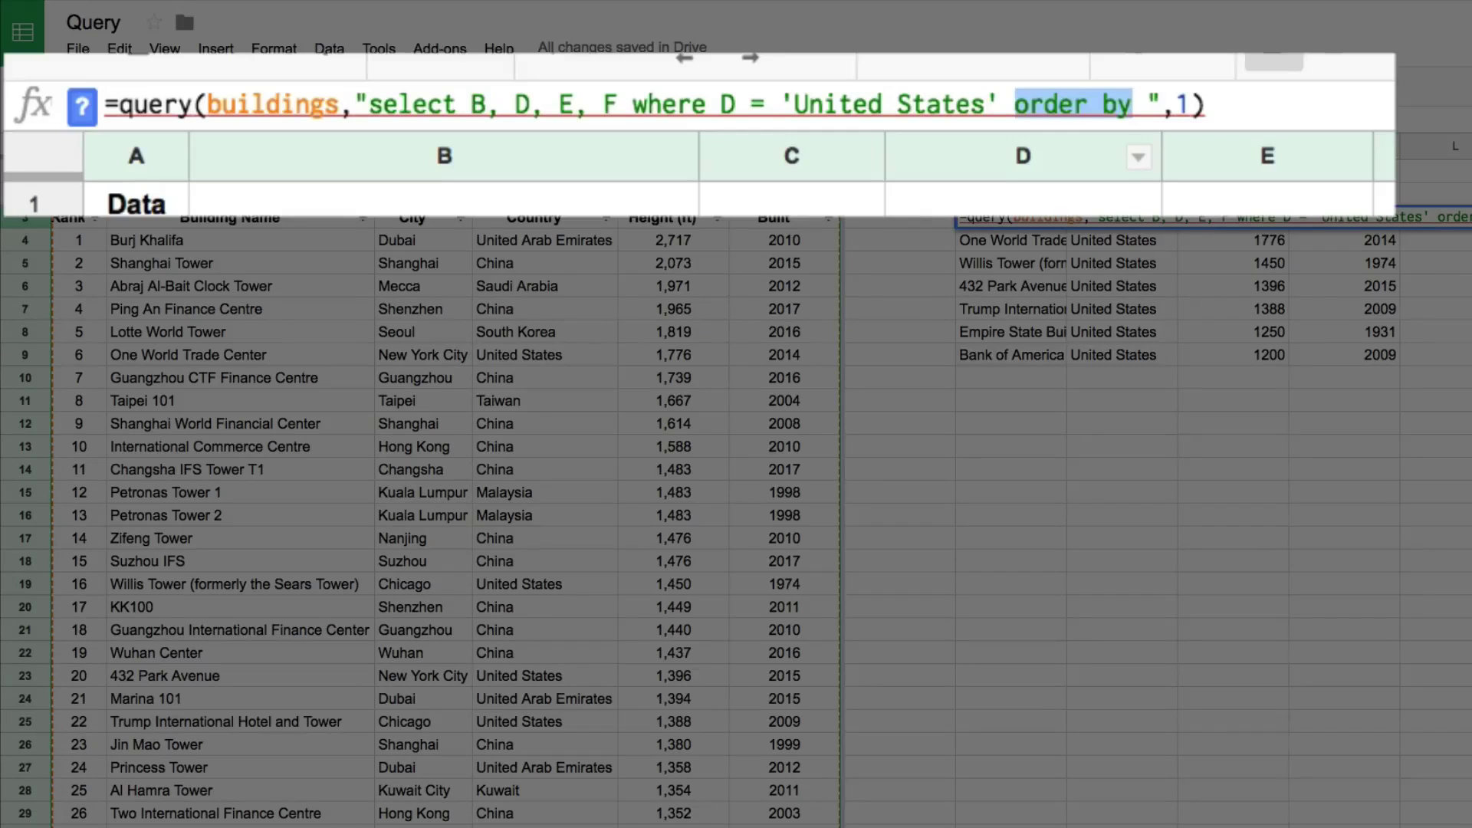
left_click(1148, 104)
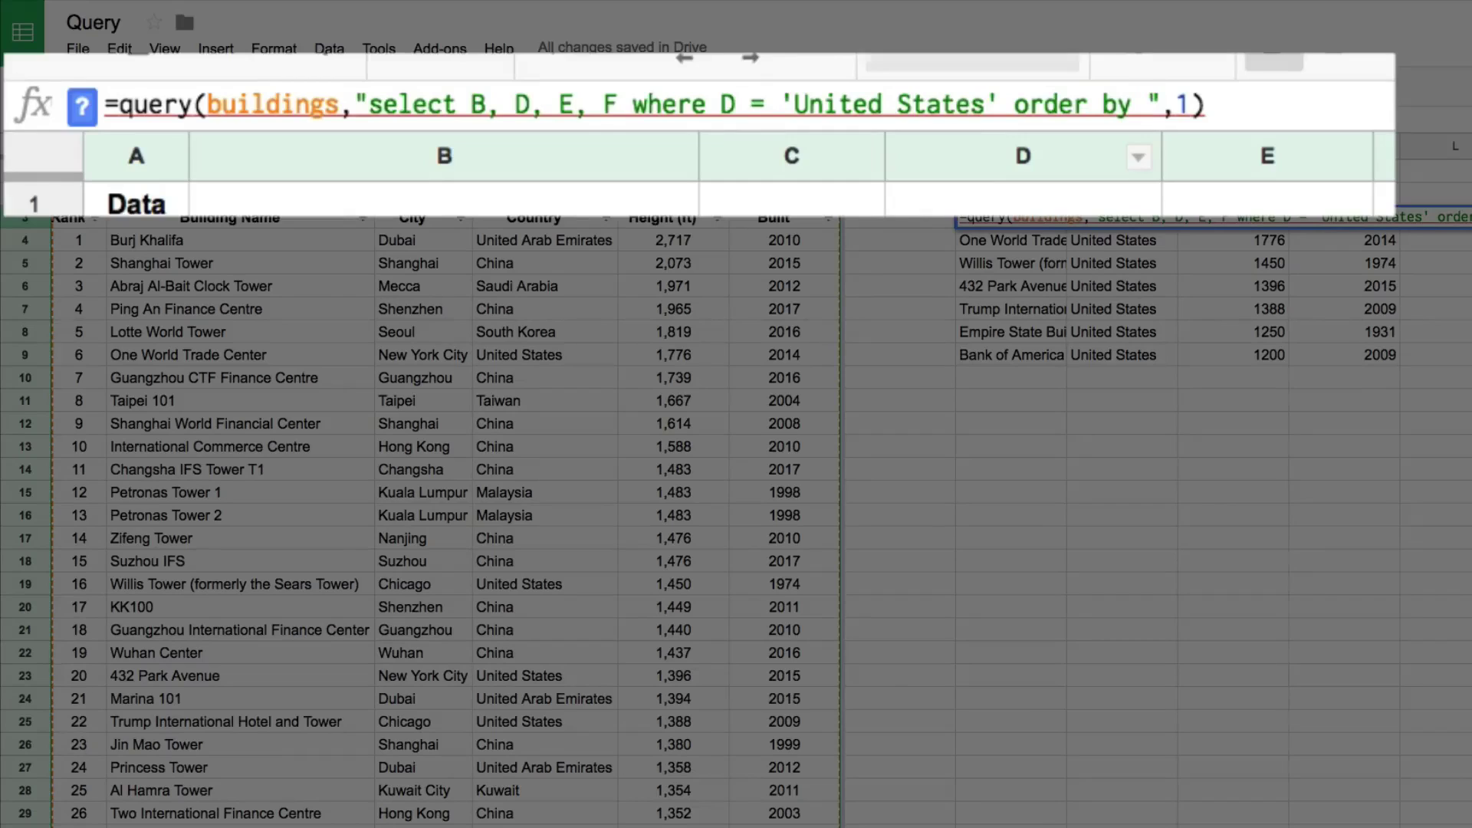
left_click(567, 96)
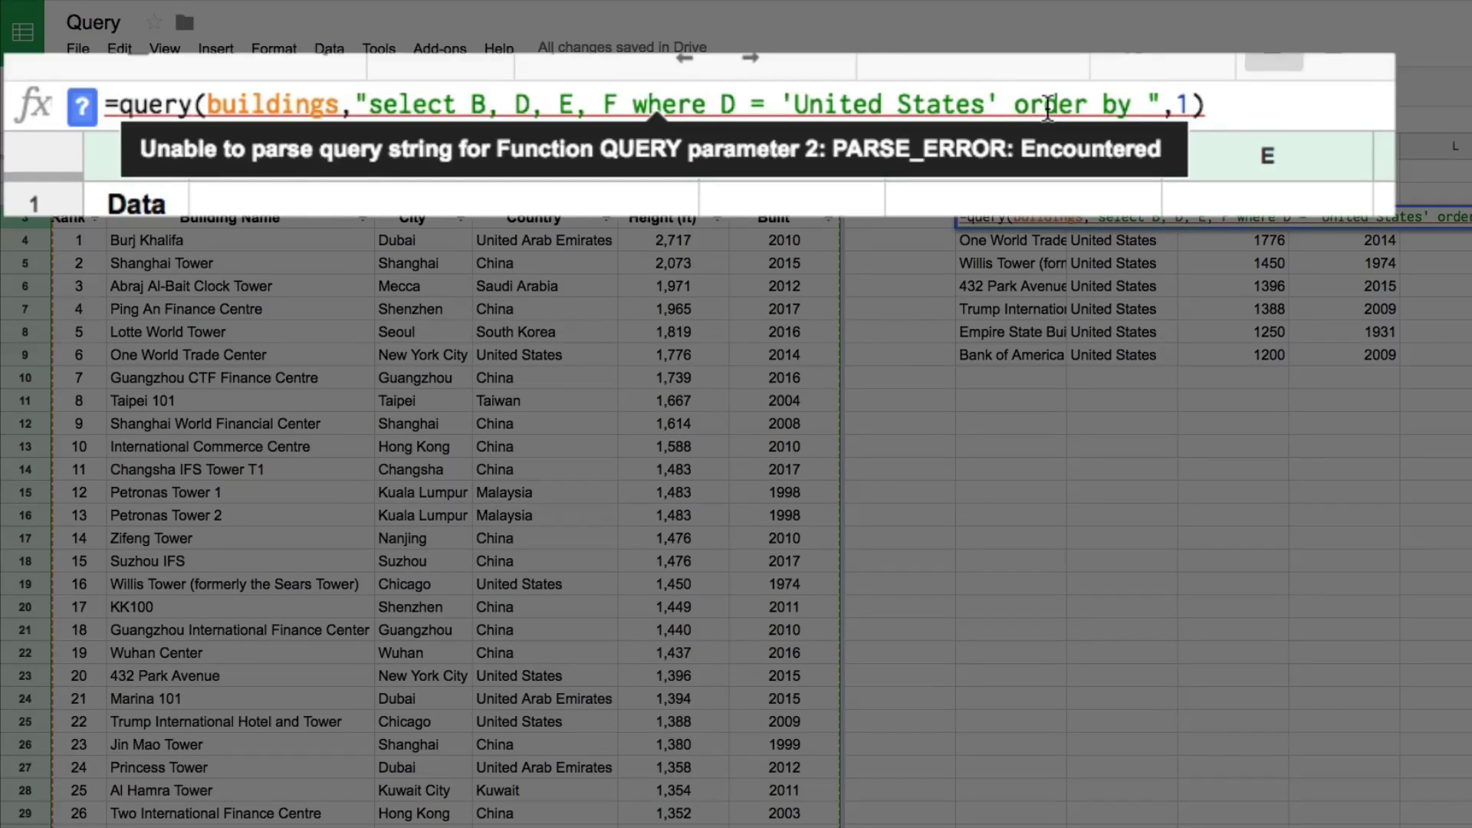
type("F asc")
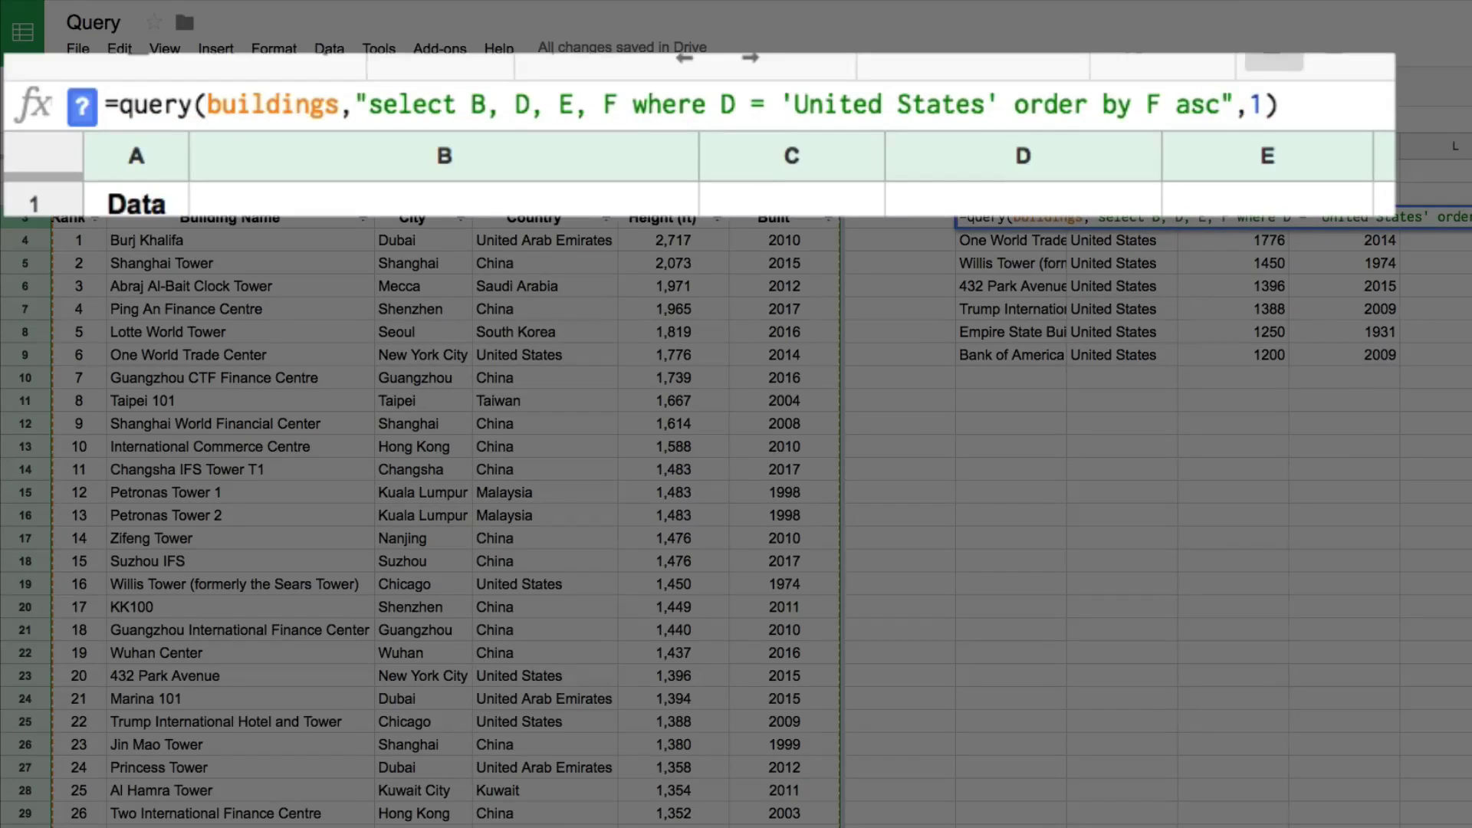
key("Return")
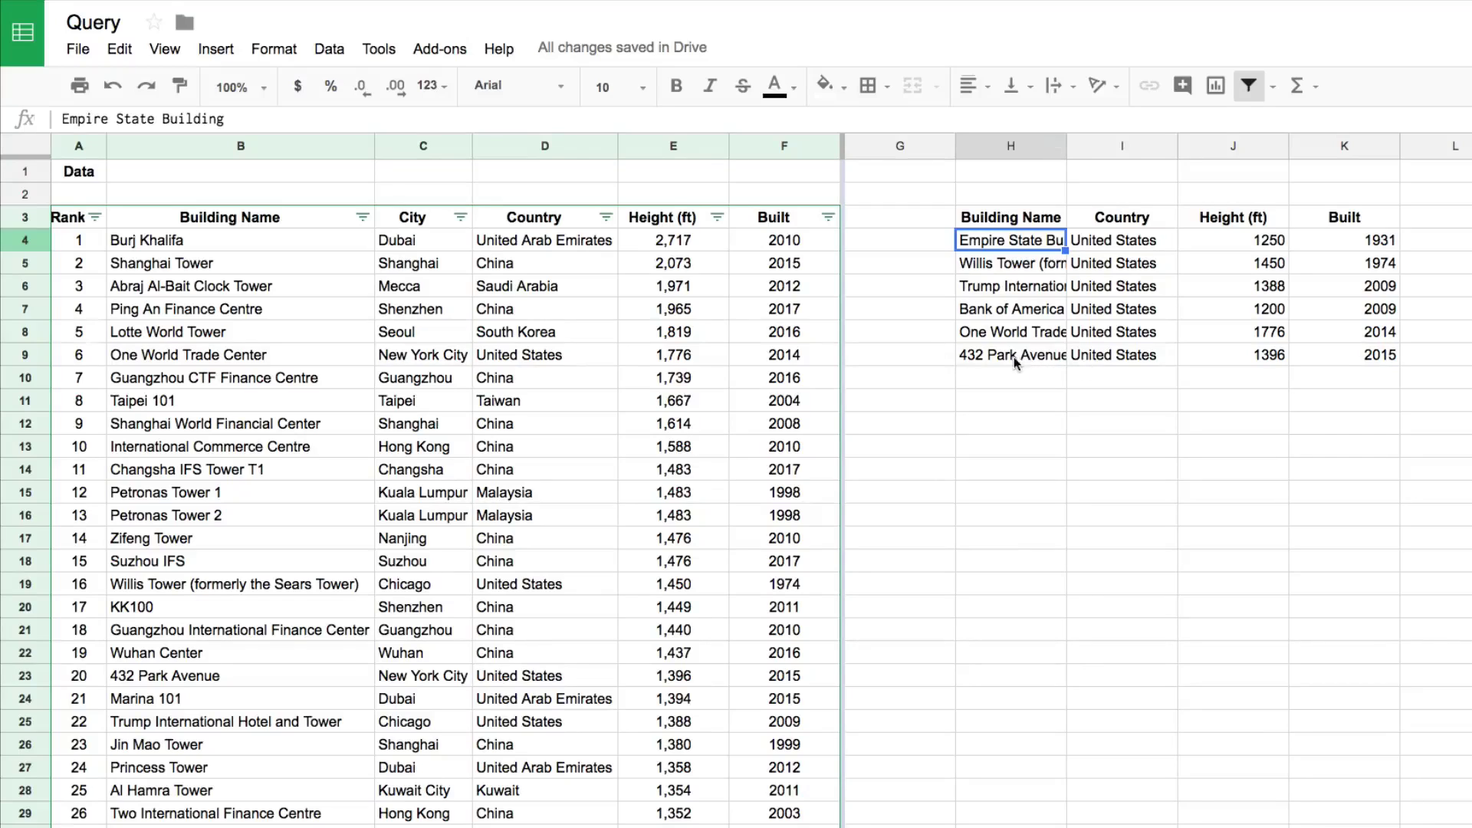
- Change the H3 query's sort order to "order by F desc" and check the Built column of the results
left_click(1026, 224)
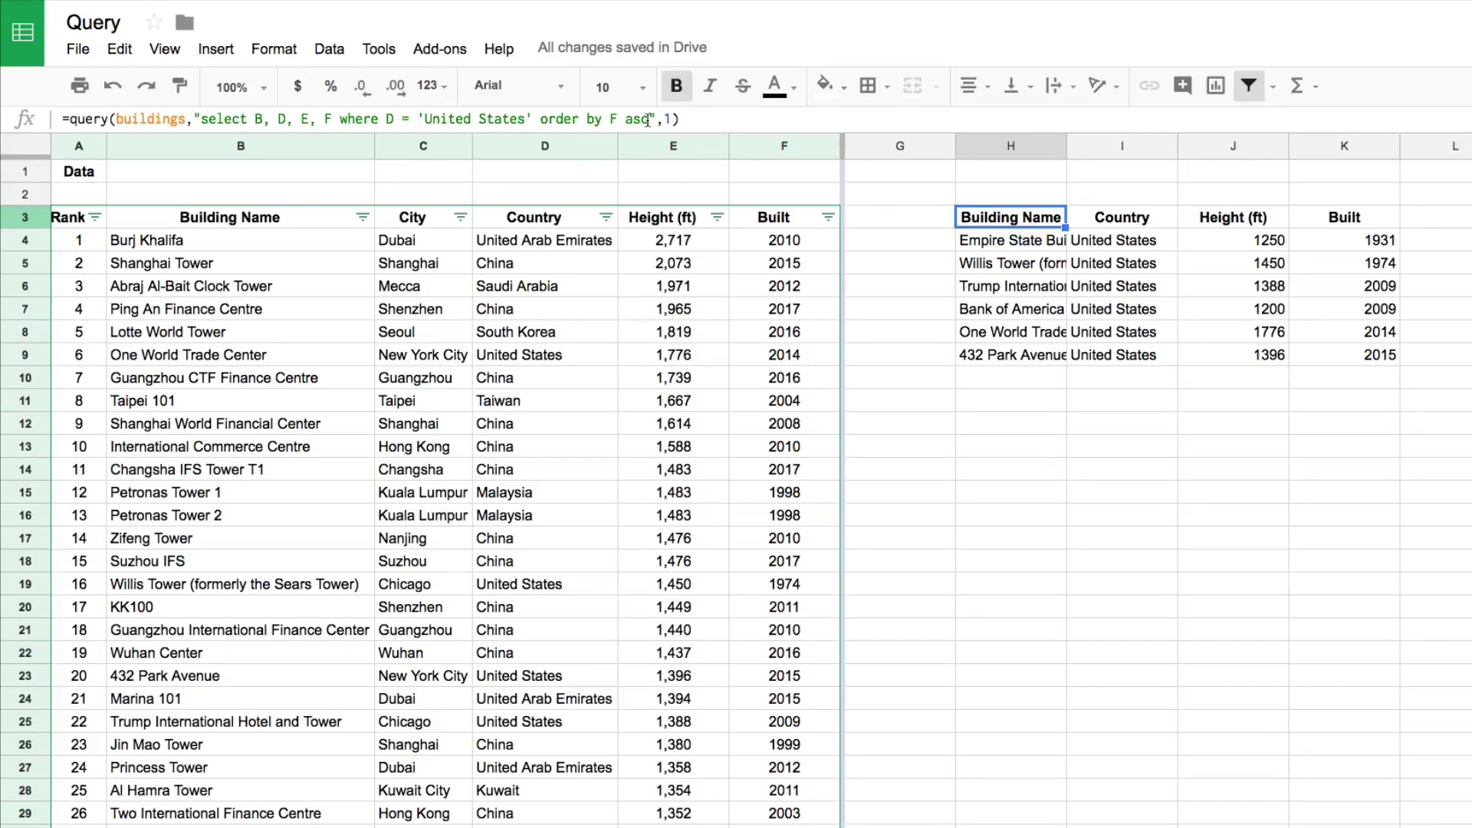
left_click_drag(648, 120, 627, 121)
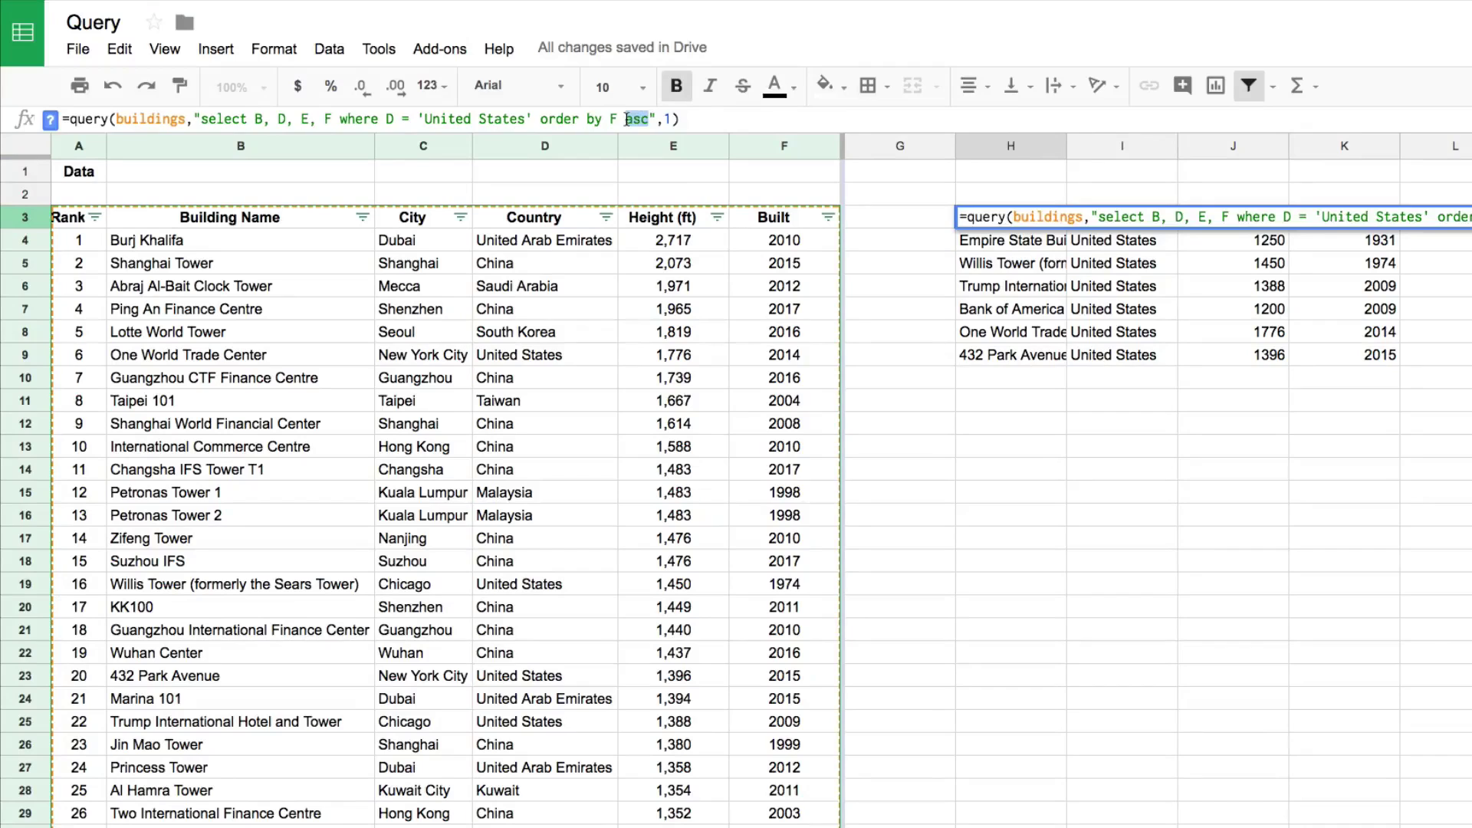
type("desc")
key("Return")
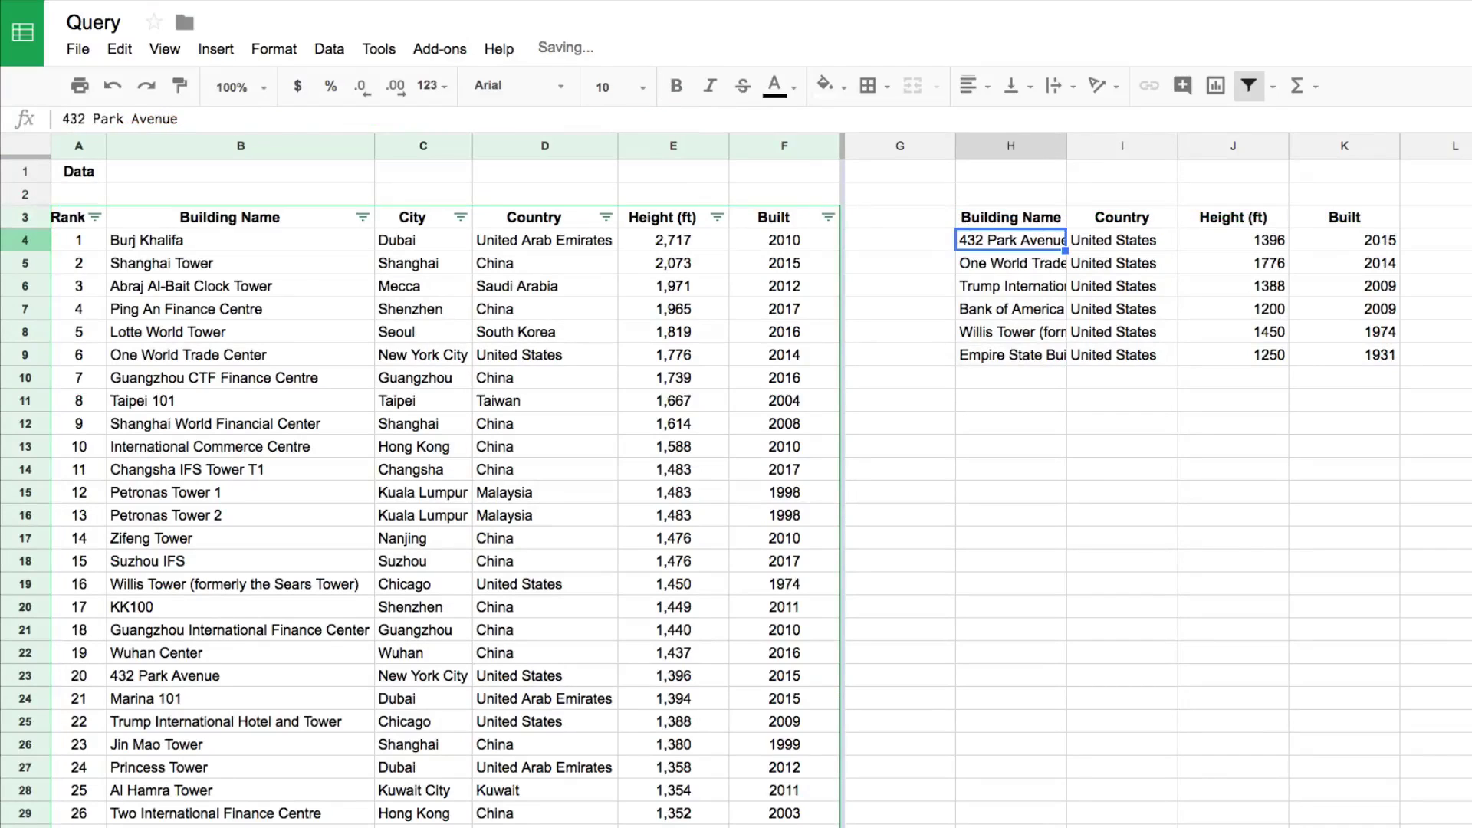
key("Up")
key("Down")
key("Right")
key("Right")
key("Right")
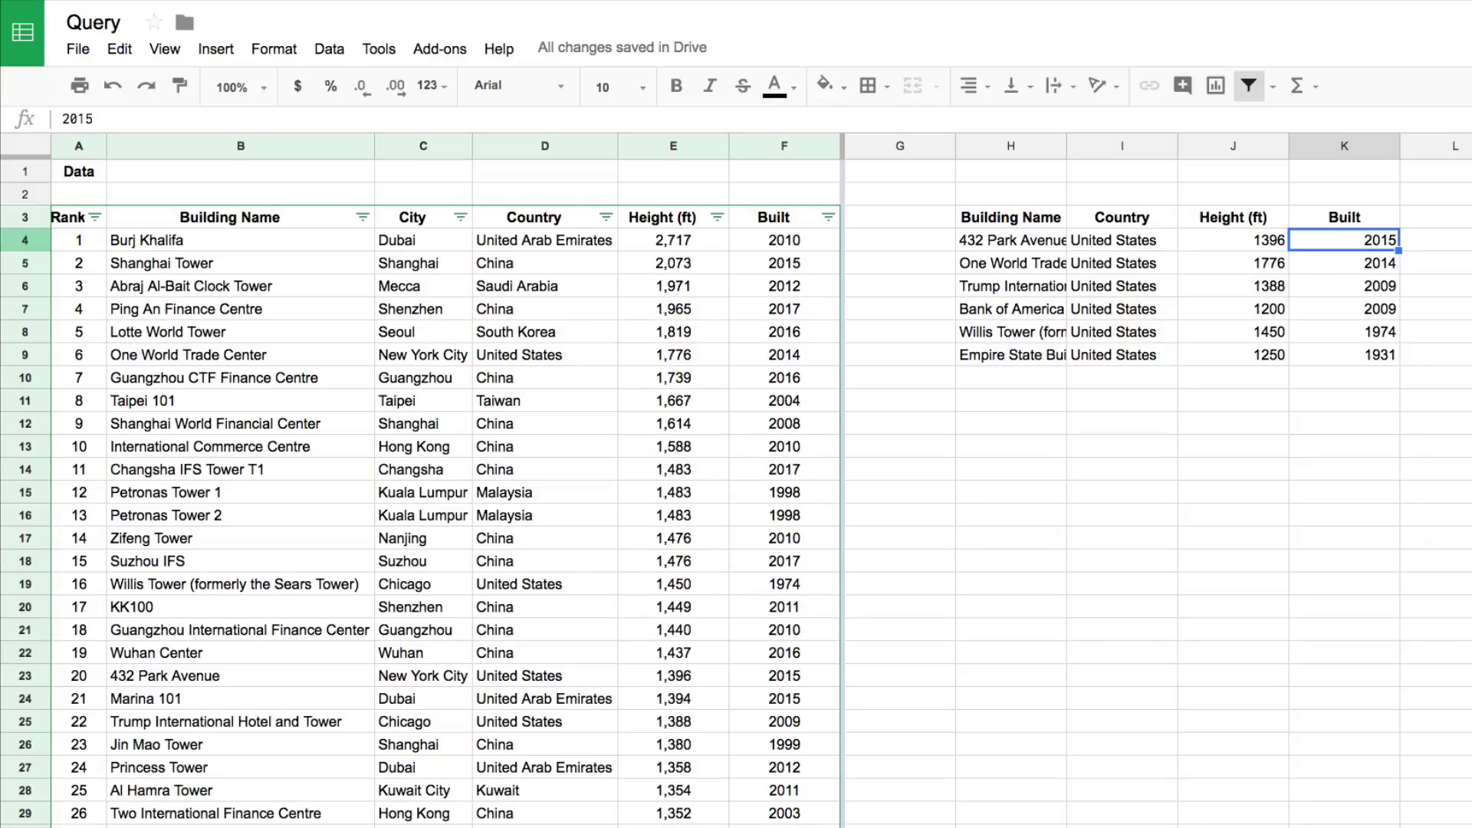
- Rewrite the select and where keywords in the H3 query in capitals as SELECT and WHERE
key("Left")
key("Up")
key("Left")
key("Left")
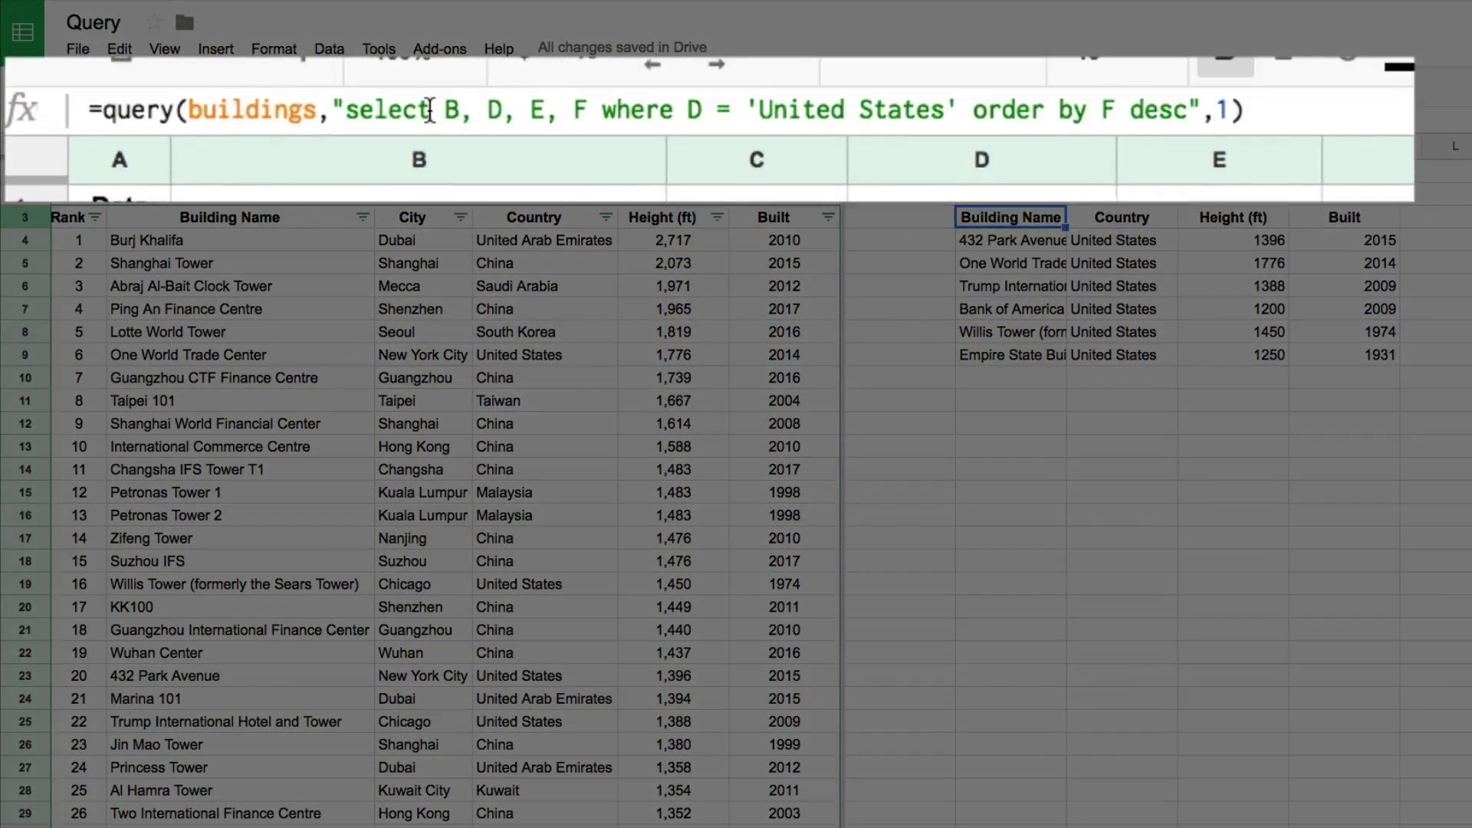
left_click_drag(238, 119, 208, 119)
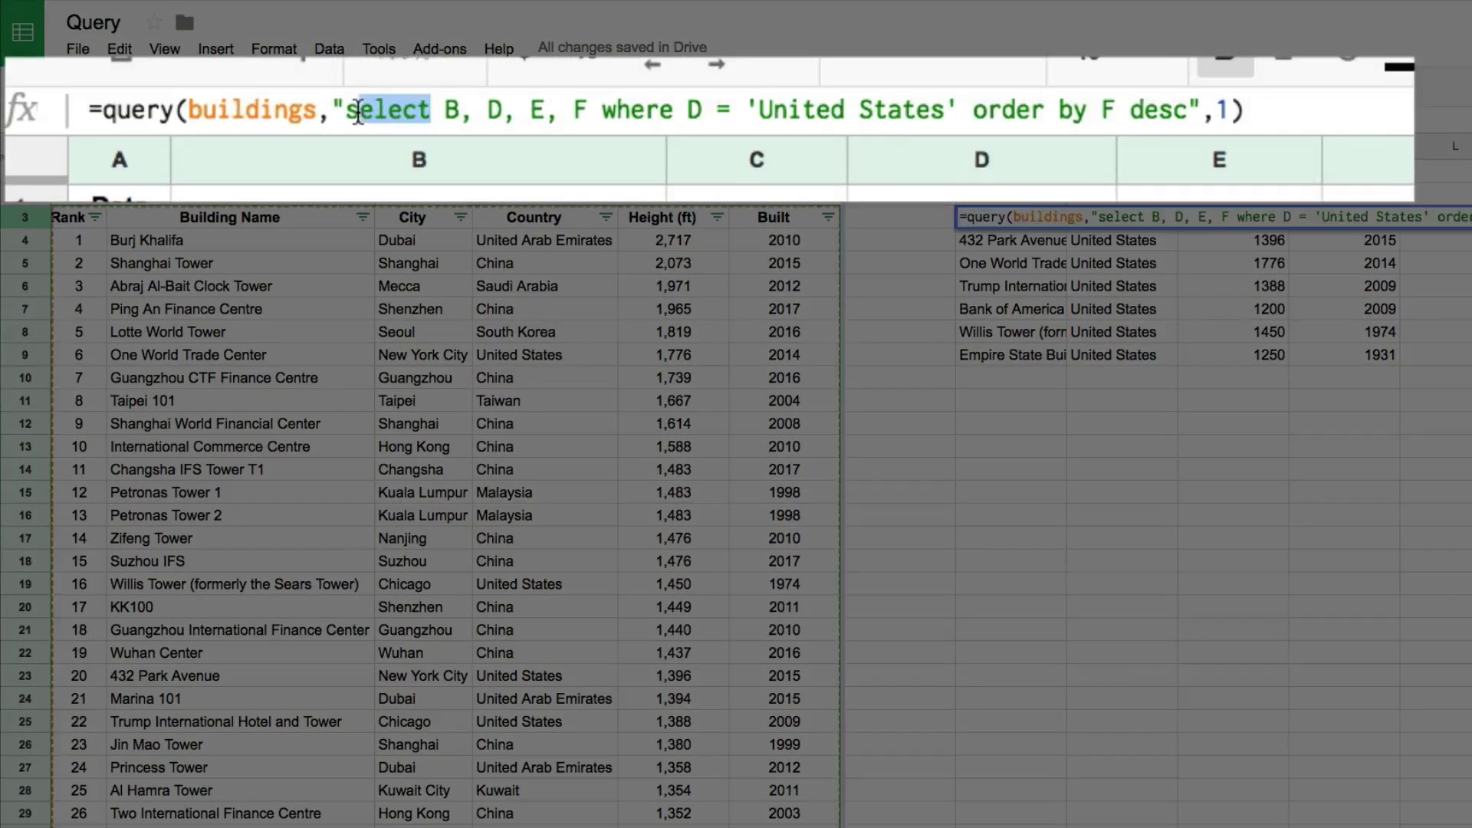
left_click_drag(358, 115, 350, 114)
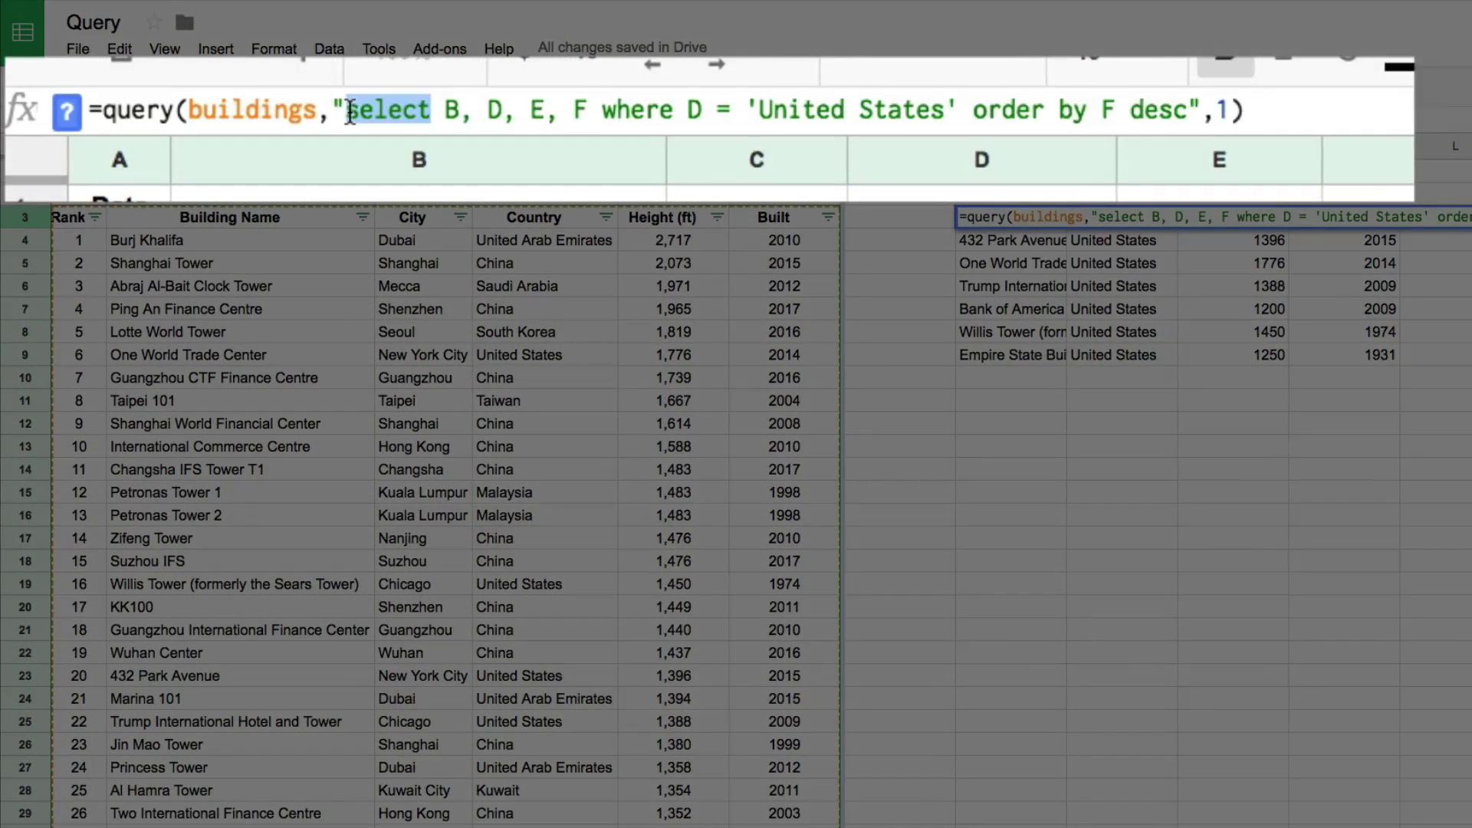
type("SELECT")
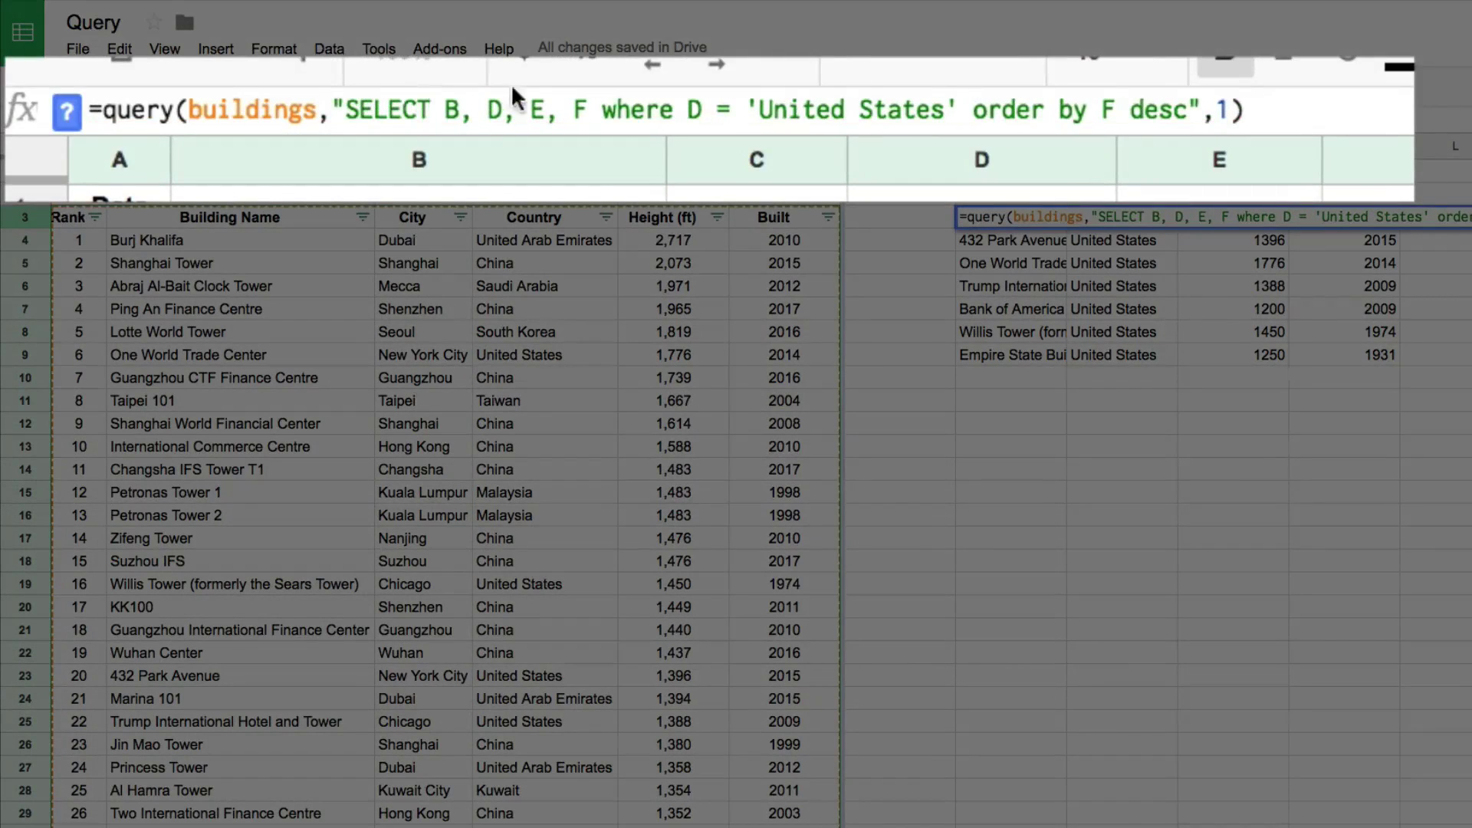
left_click_drag(602, 109, 675, 110)
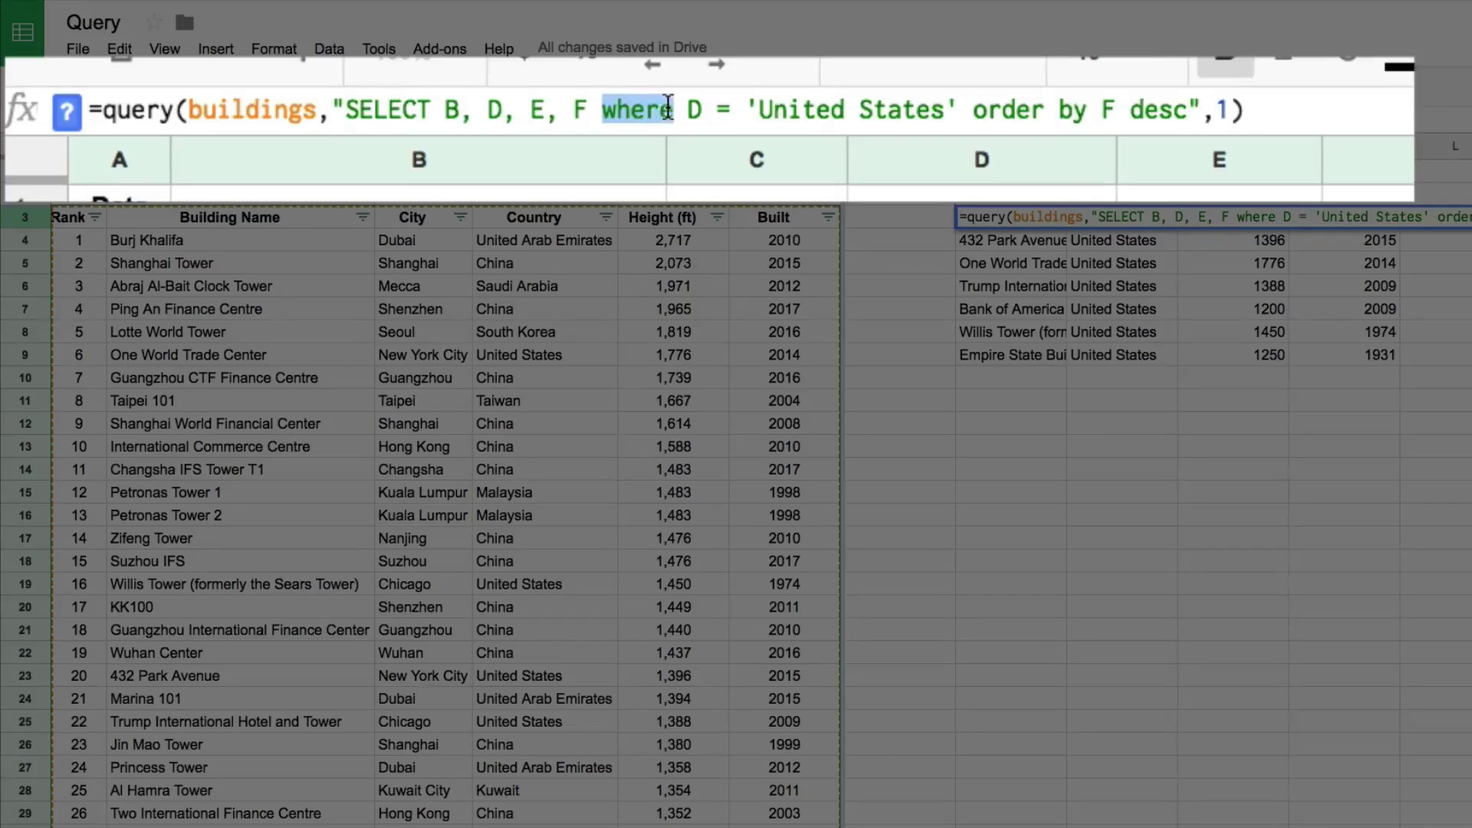
type("WHERE")
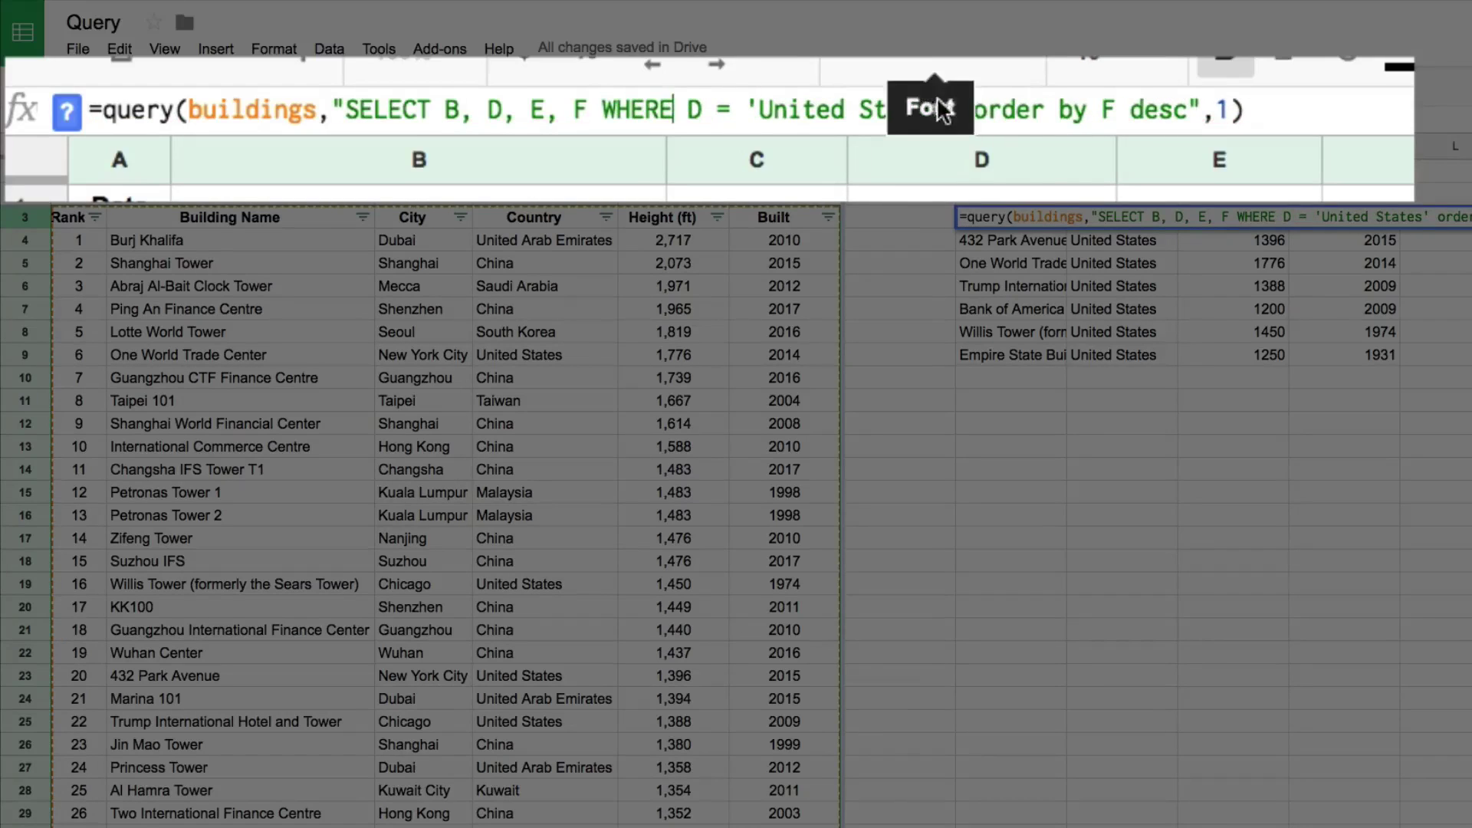
- Capitalize the H3 query's sorting keywords as ORDER BY and DESC and enter the formula
left_click_drag(973, 110, 1086, 102)
type("ORDER BY")
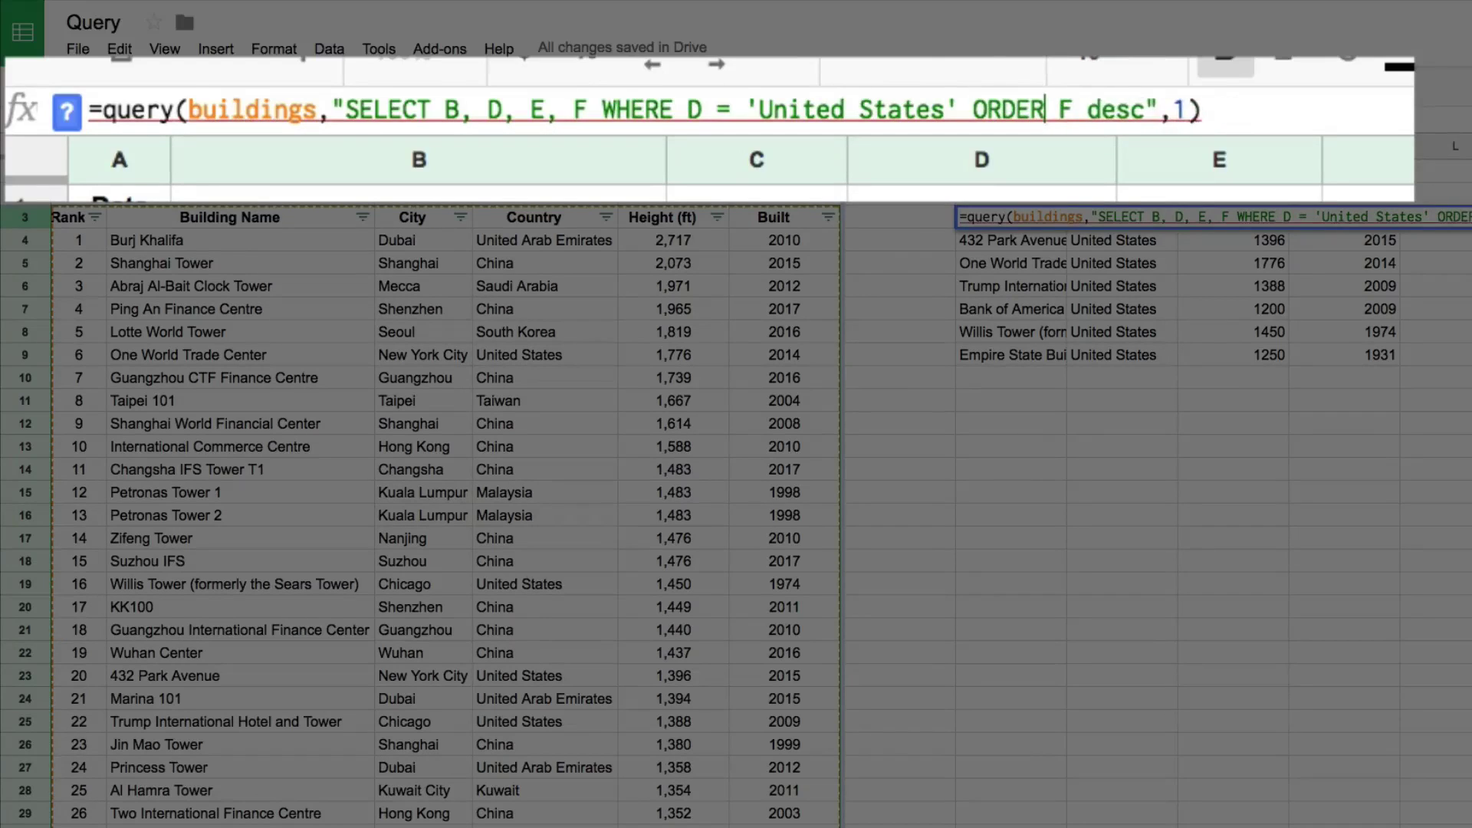
left_click_drag(1130, 110, 1193, 110)
type("DESC")
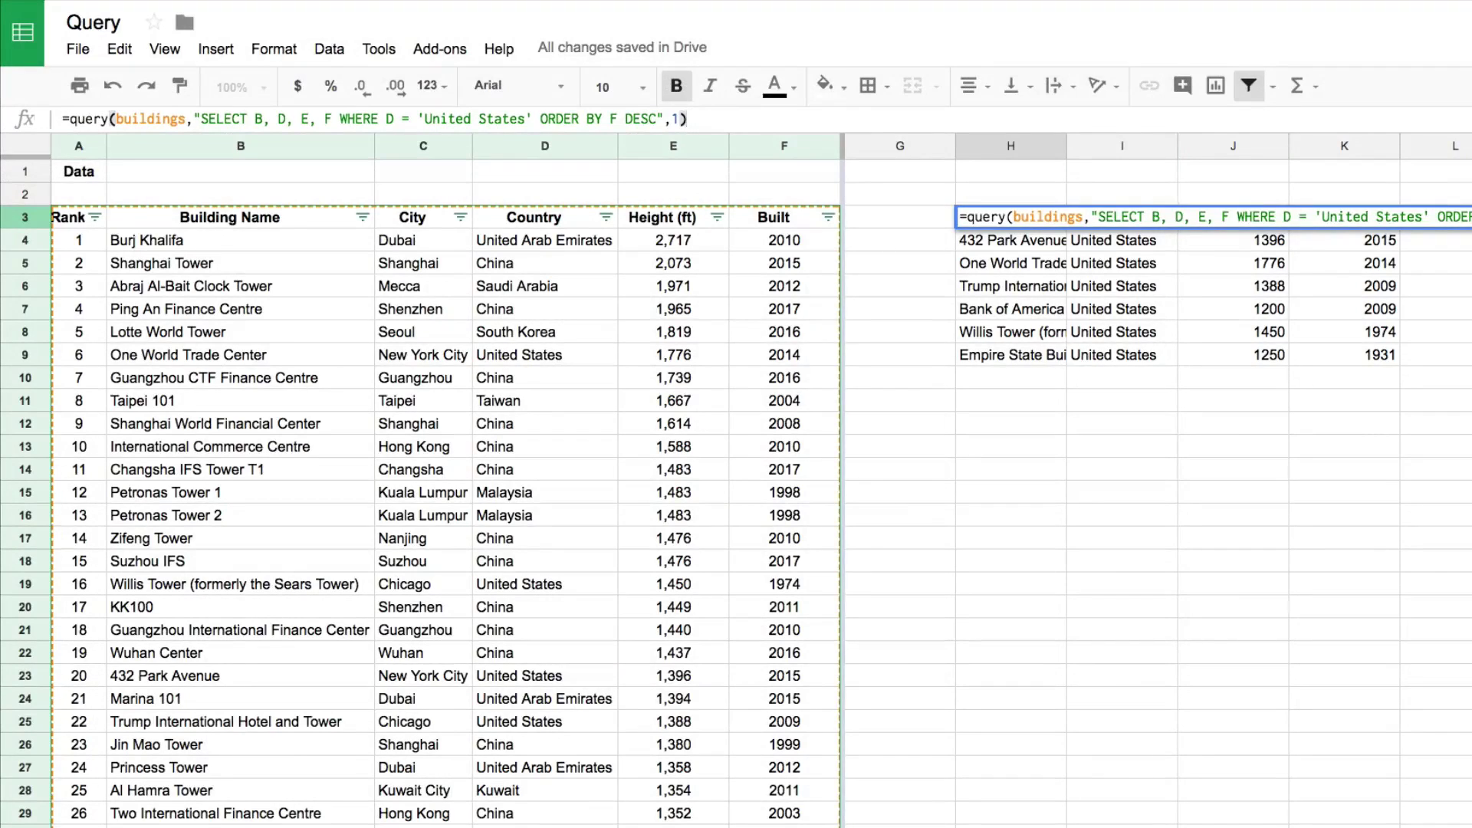
key("Return")
key("Up")
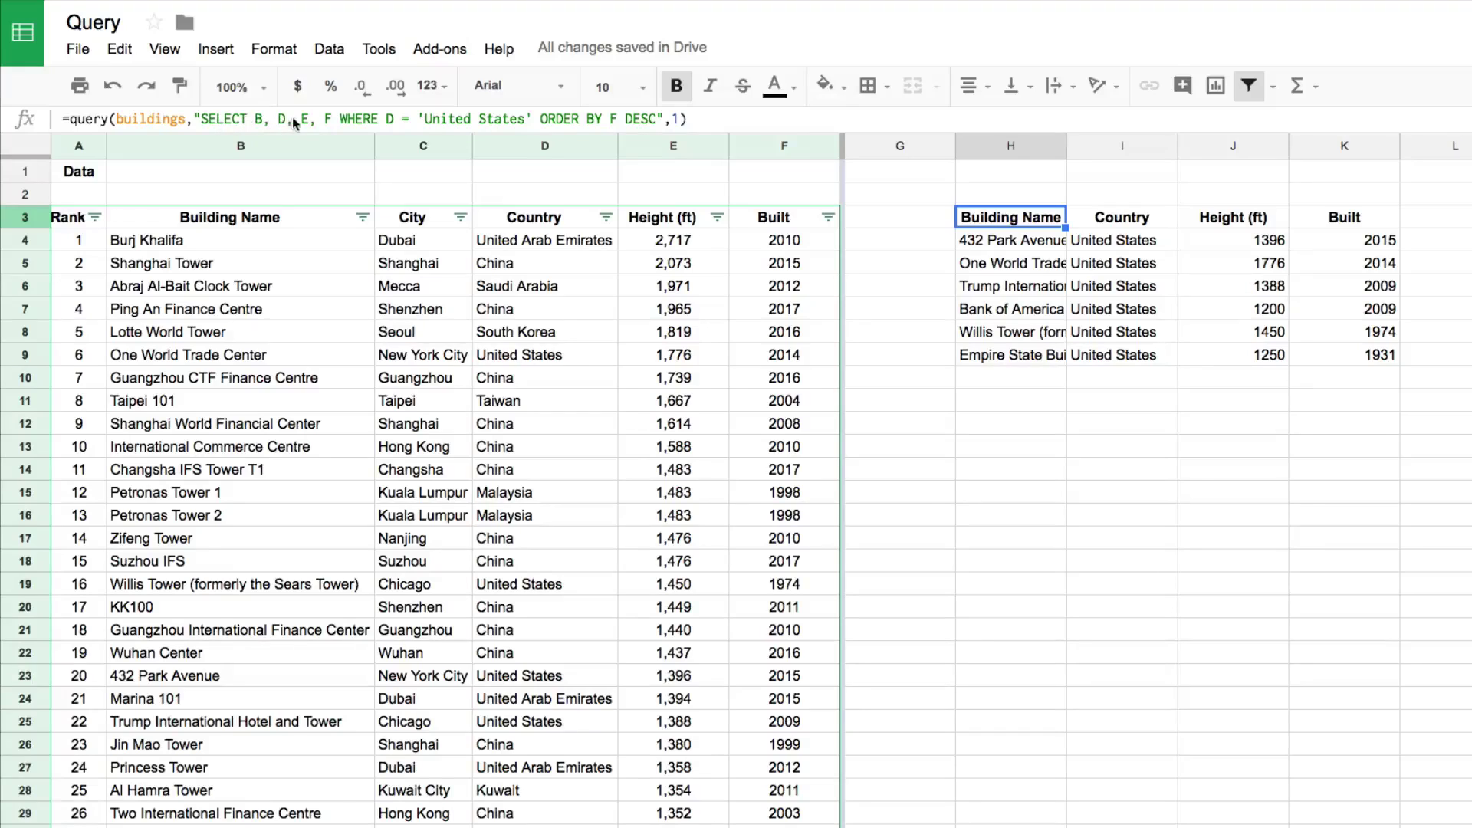
- Remove the WHERE and ORDER BY clauses from the H3 query, keeping "SELECT B, D, E, F", and check the returned rows
left_click_drag(333, 119, 658, 119)
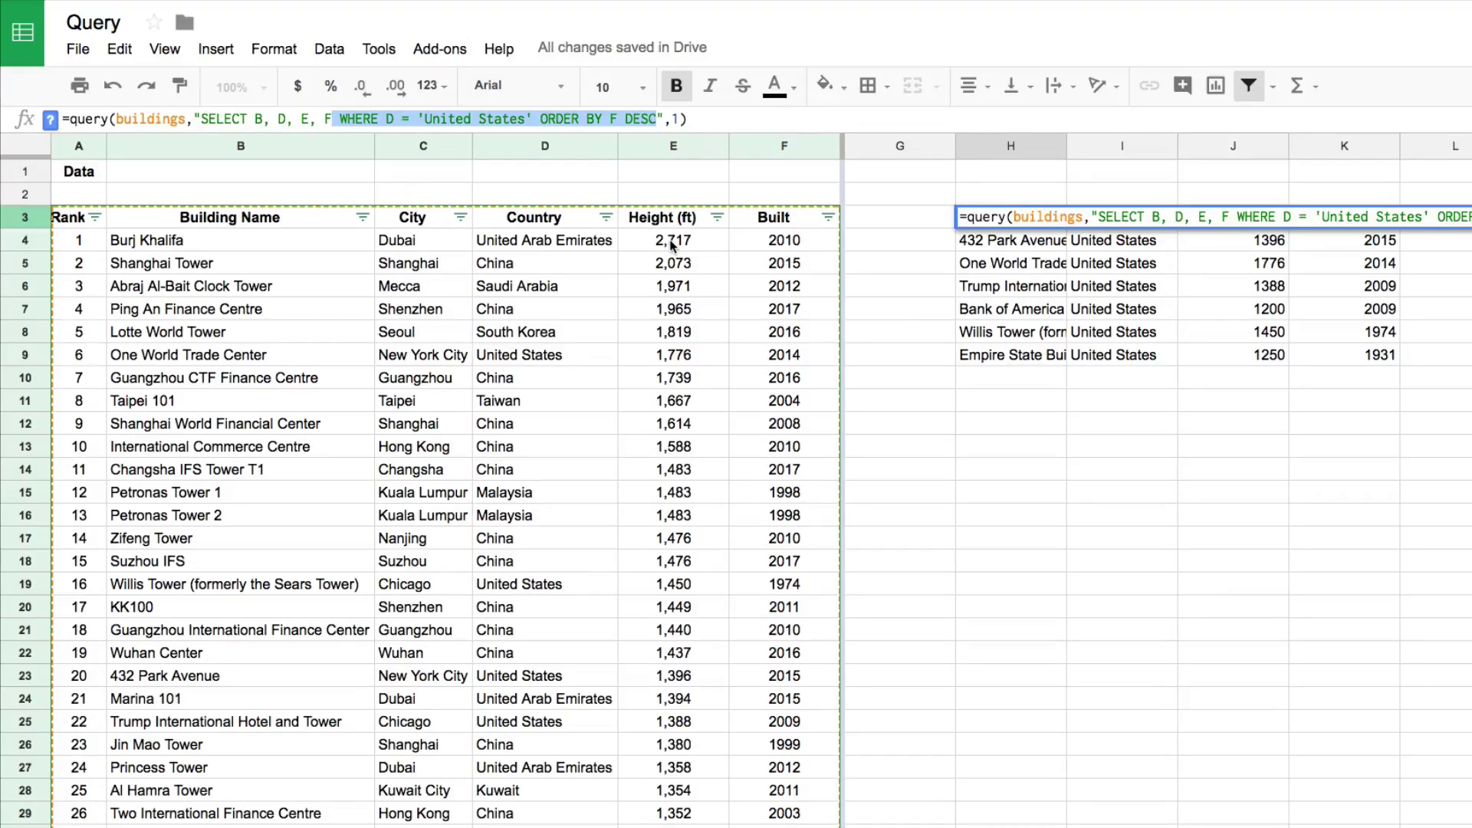
key("BackSpace")
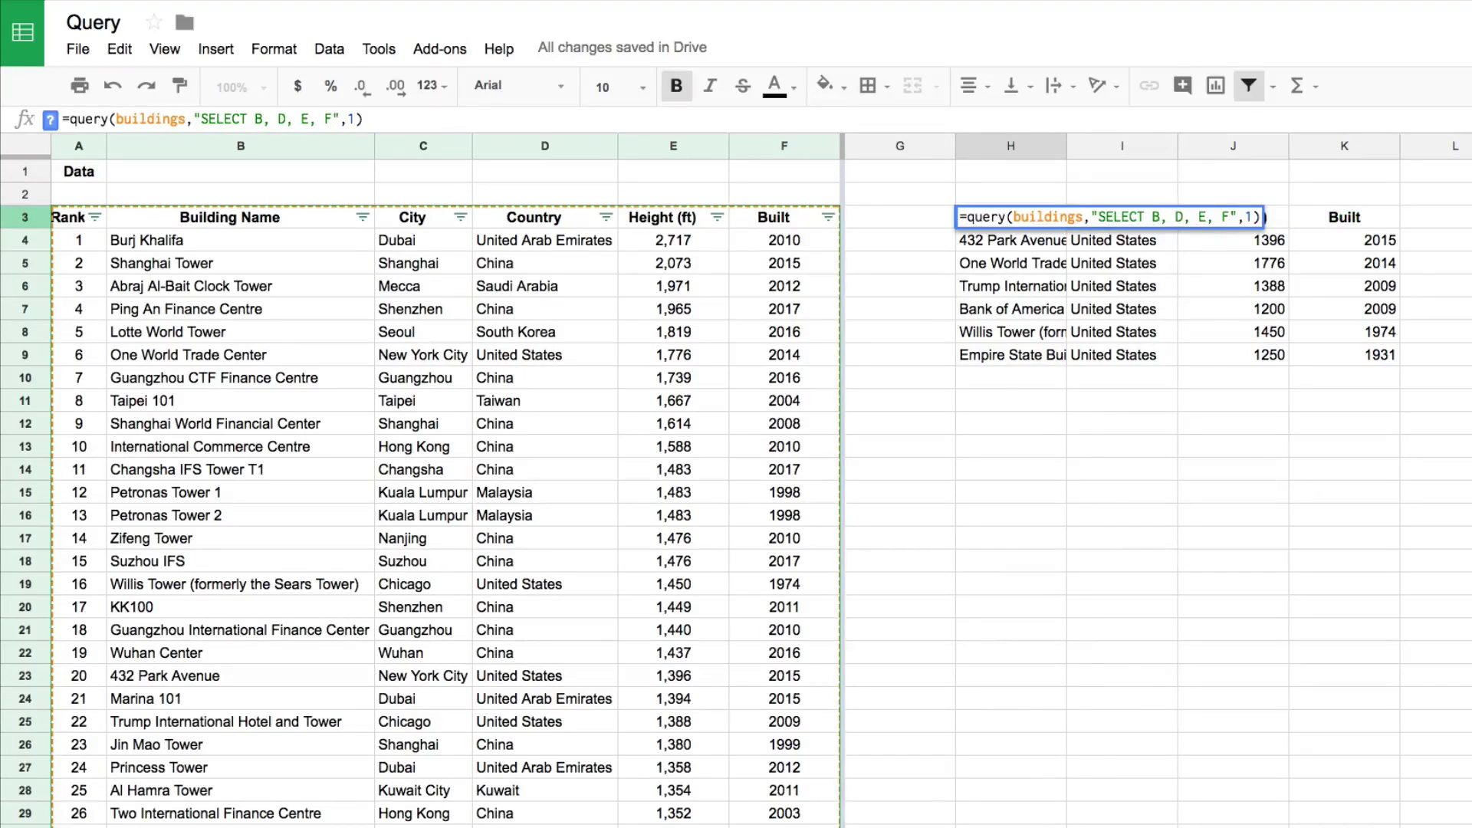
key("Return")
left_click(1010, 217)
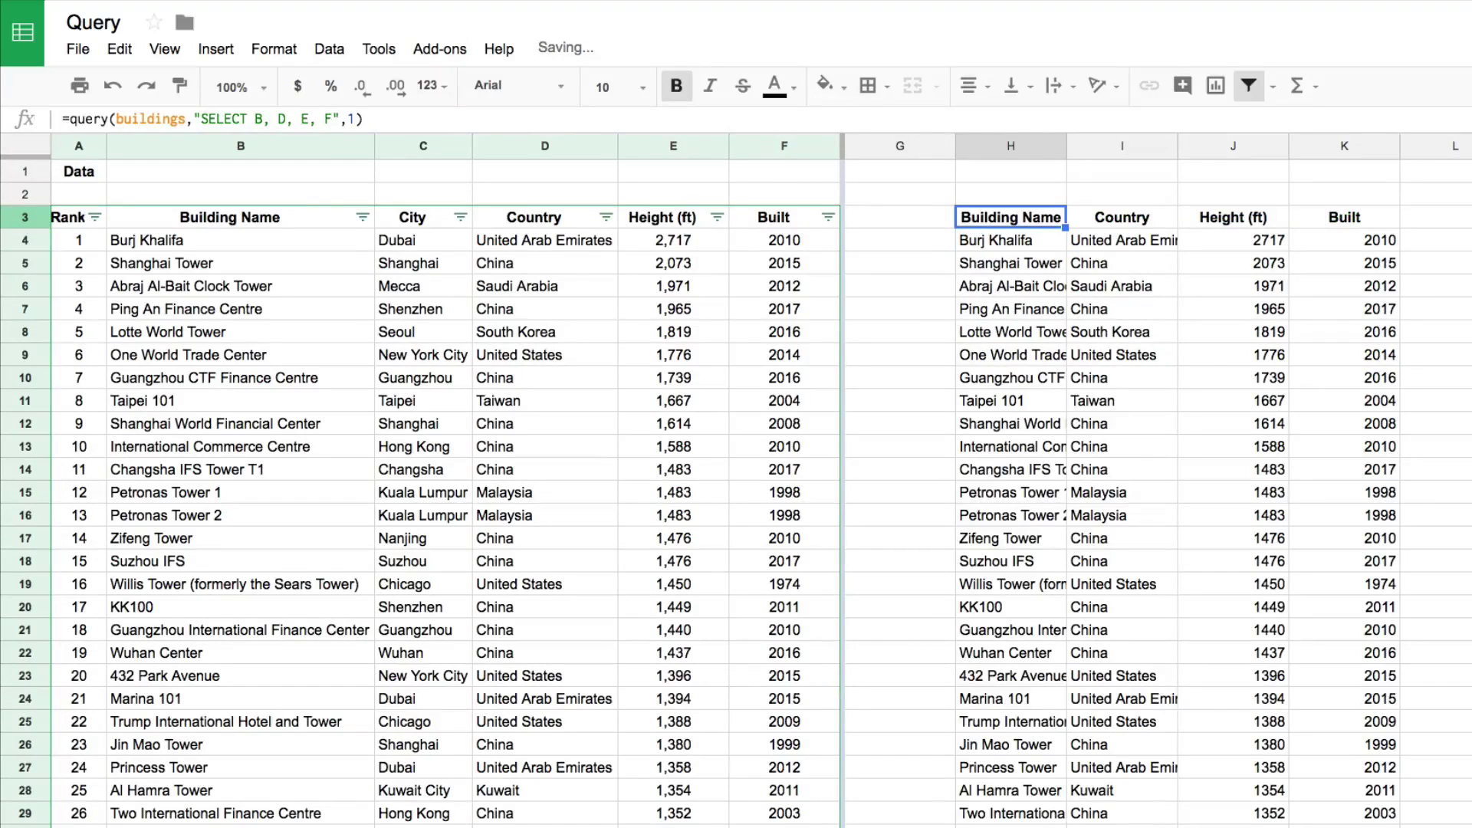
scroll(1150, 398, "down", 8)
scroll(1255, 446, "up", 8)
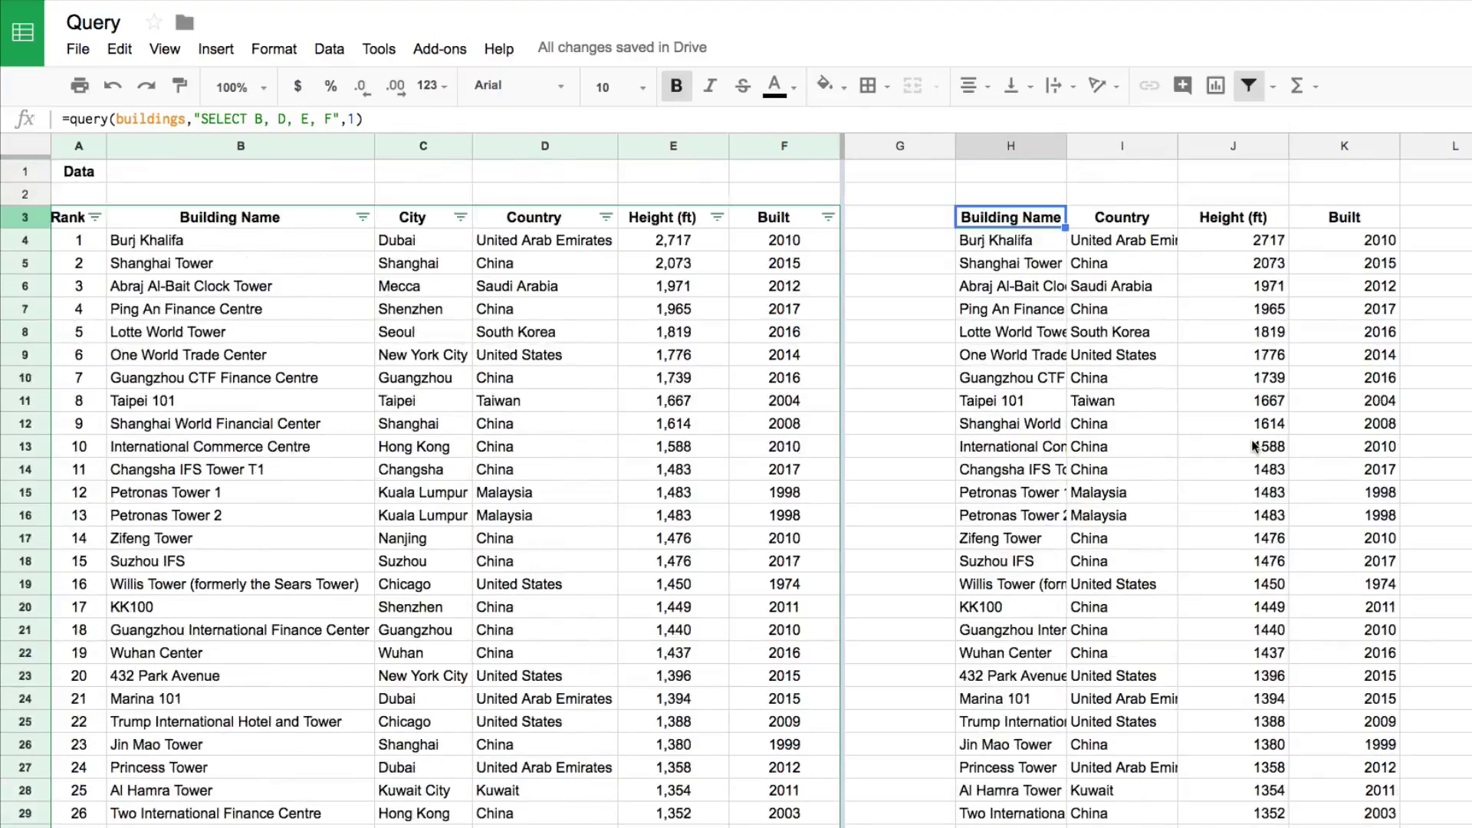
left_click_drag(1024, 244, 1024, 387)
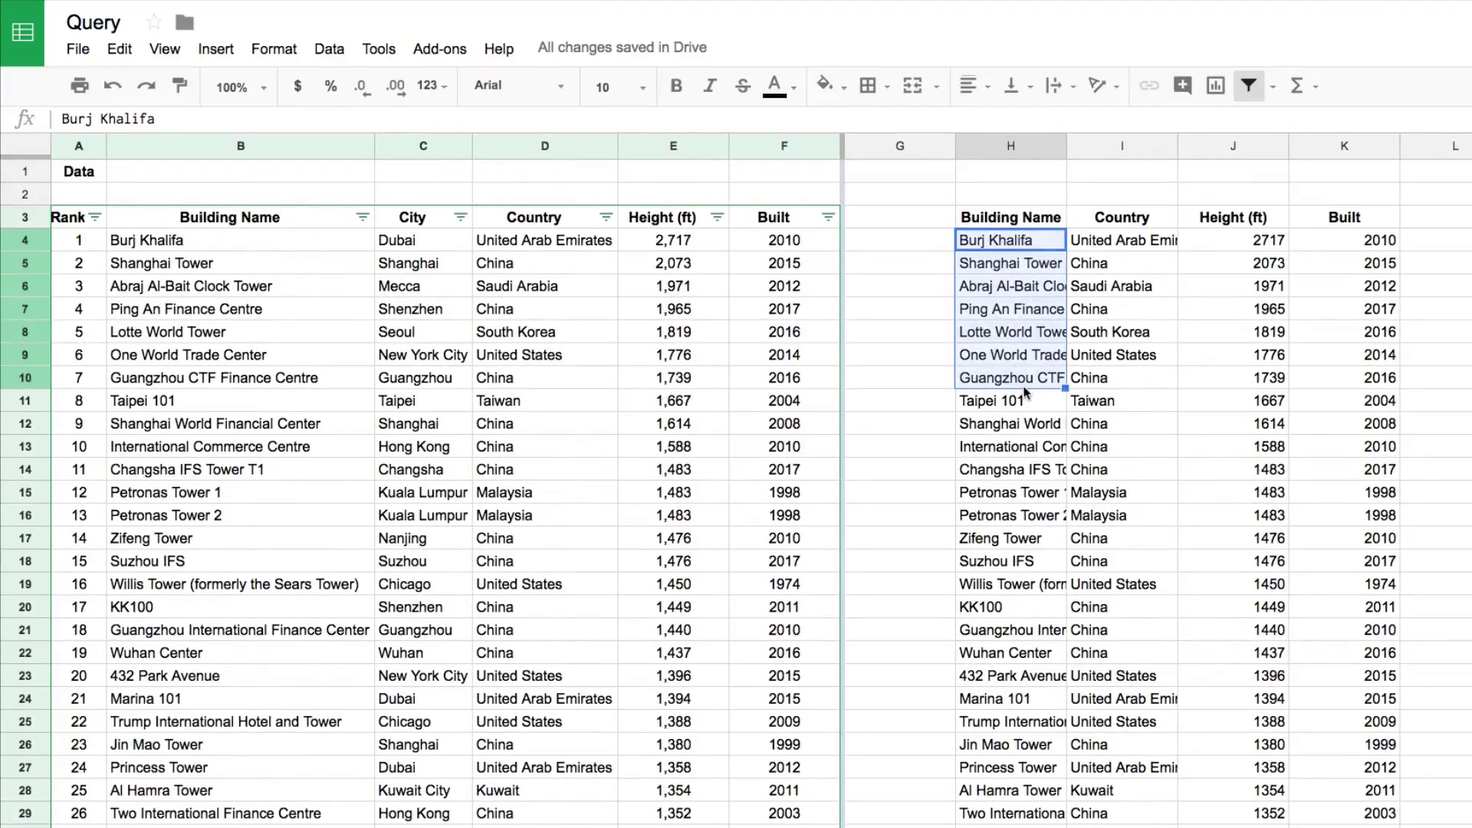
- Append "LIMIT 5" after column F in the H3 query to restrict the number of returned rows
left_click(1010, 217)
left_click(335, 119)
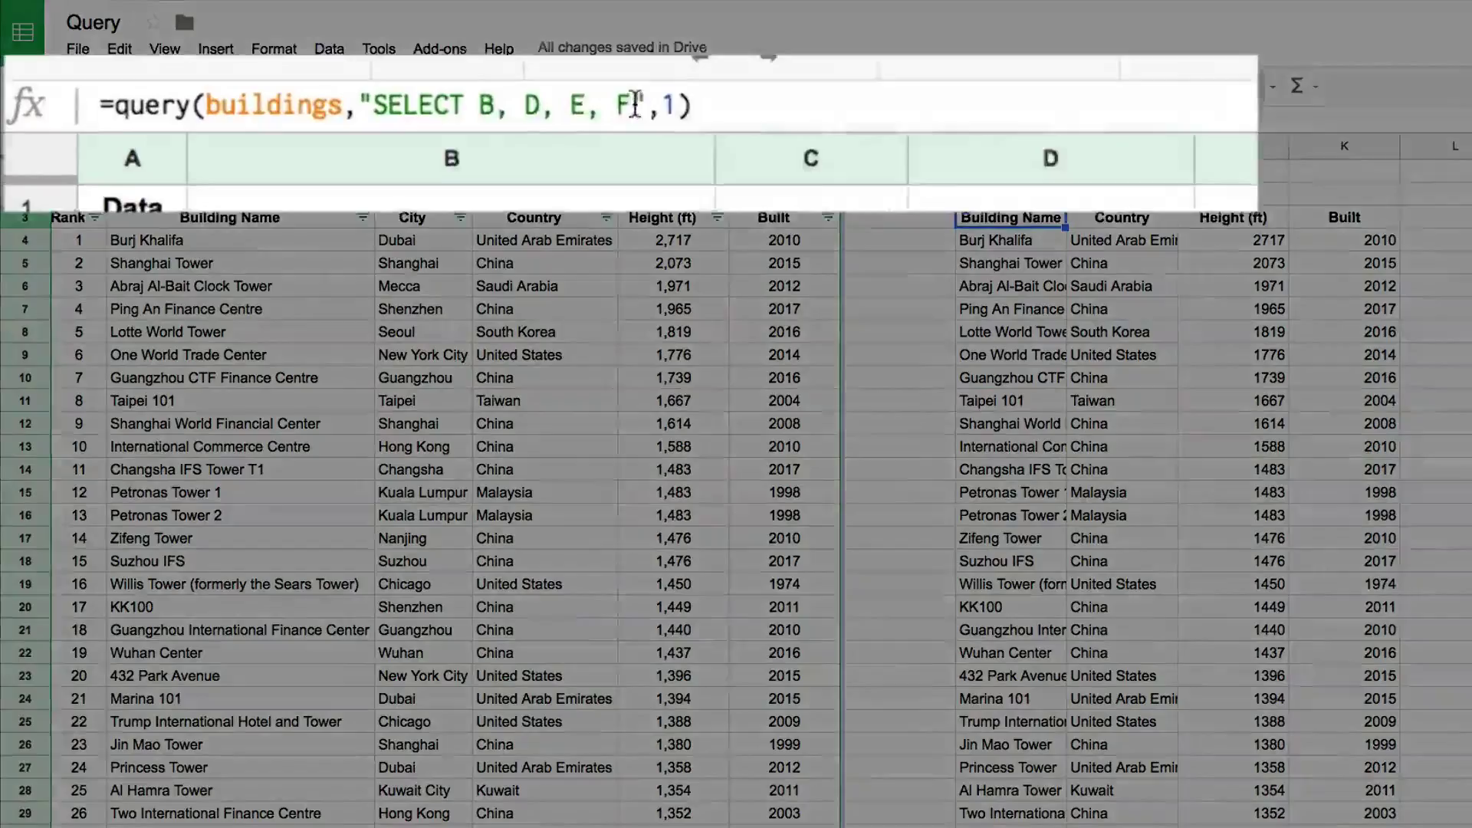
type("LIMIT")
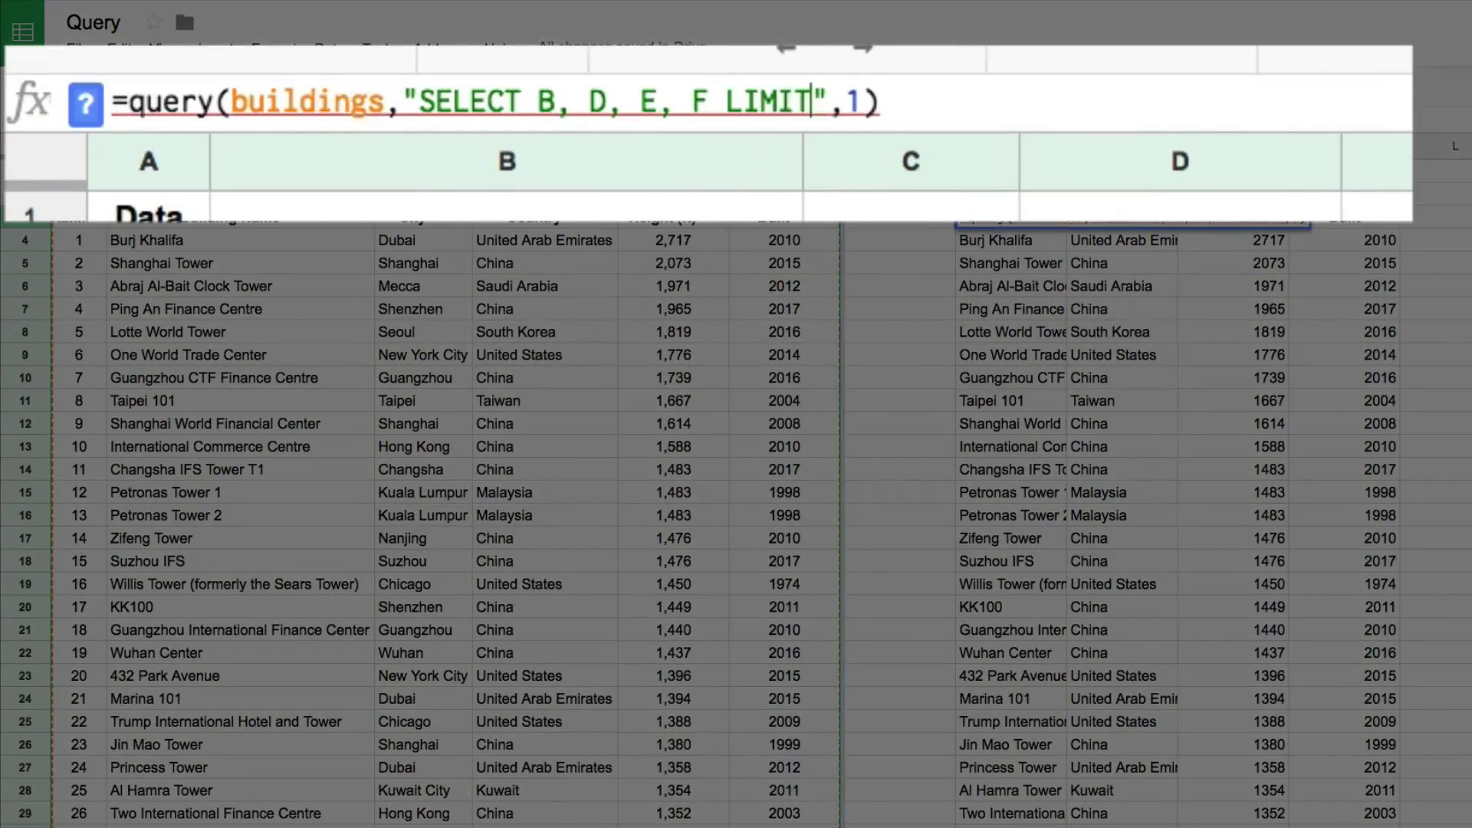
type(" 5")
key("Return")
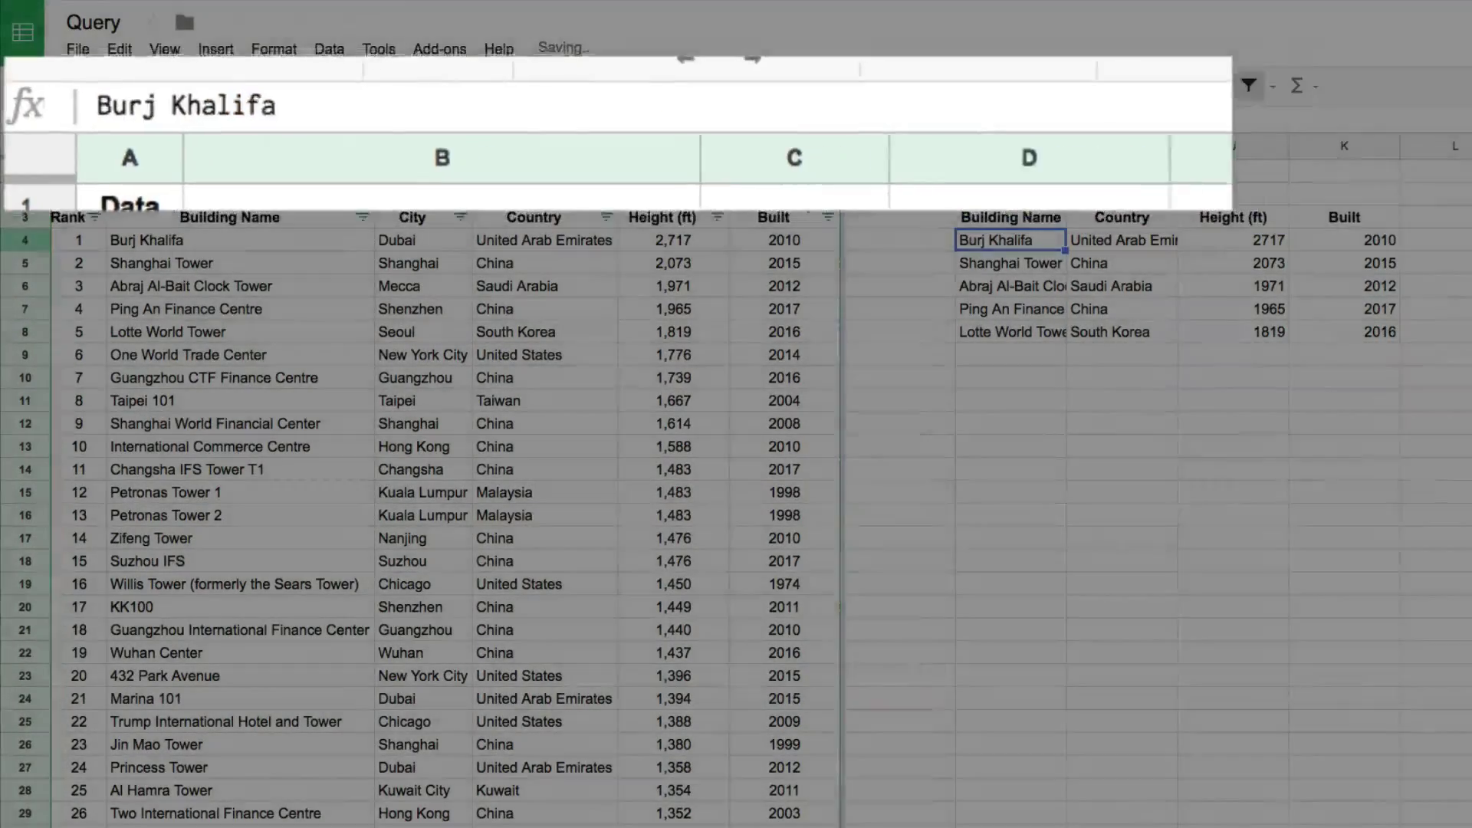
- Examine the limited query results below H3 and compare them with the first five data rows, A4:F8
key("ctrl+shift+Down")
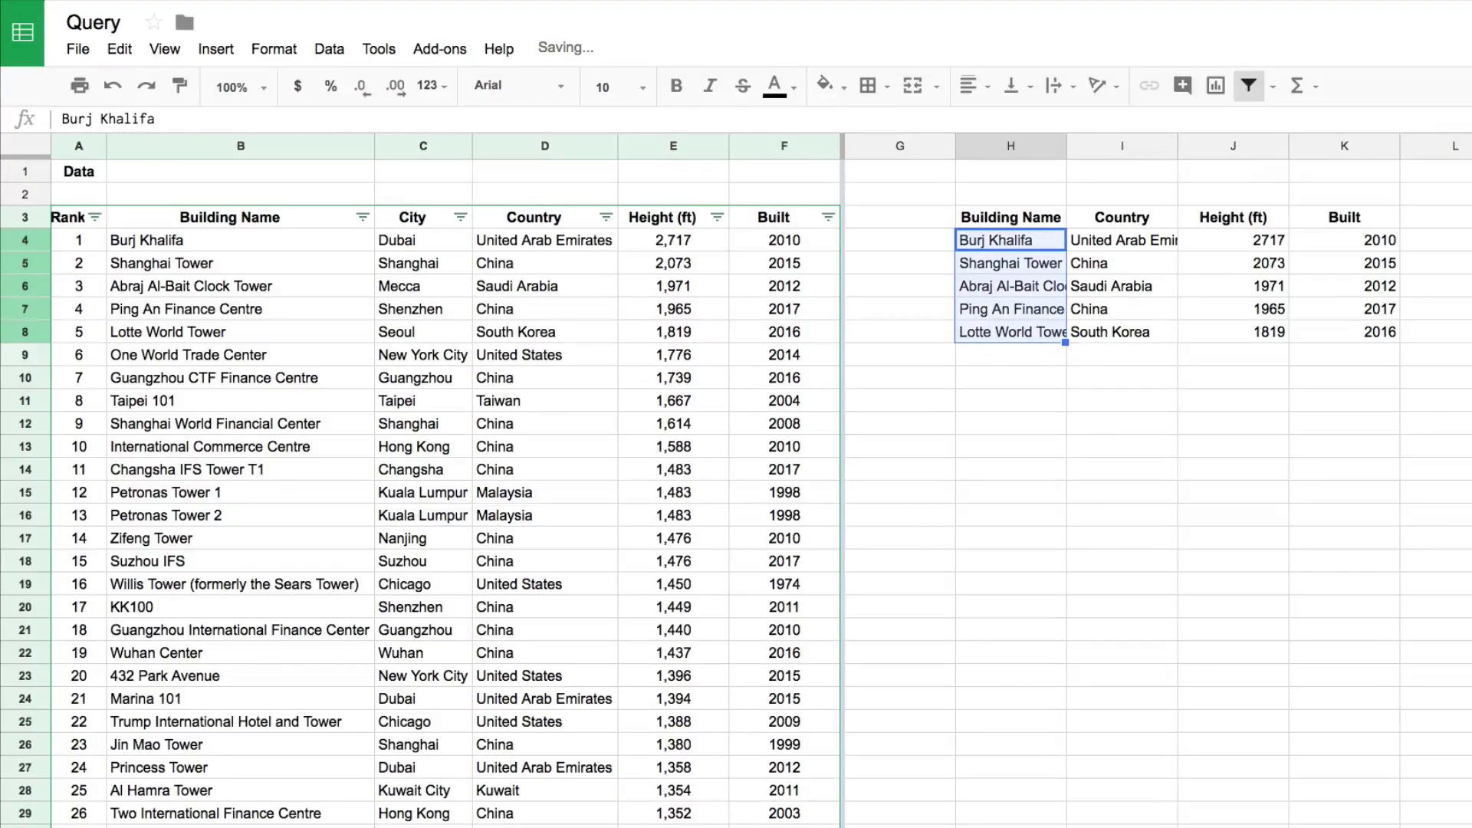
key("Up")
key("Down")
key("ctrl+shift+Down")
key("Up")
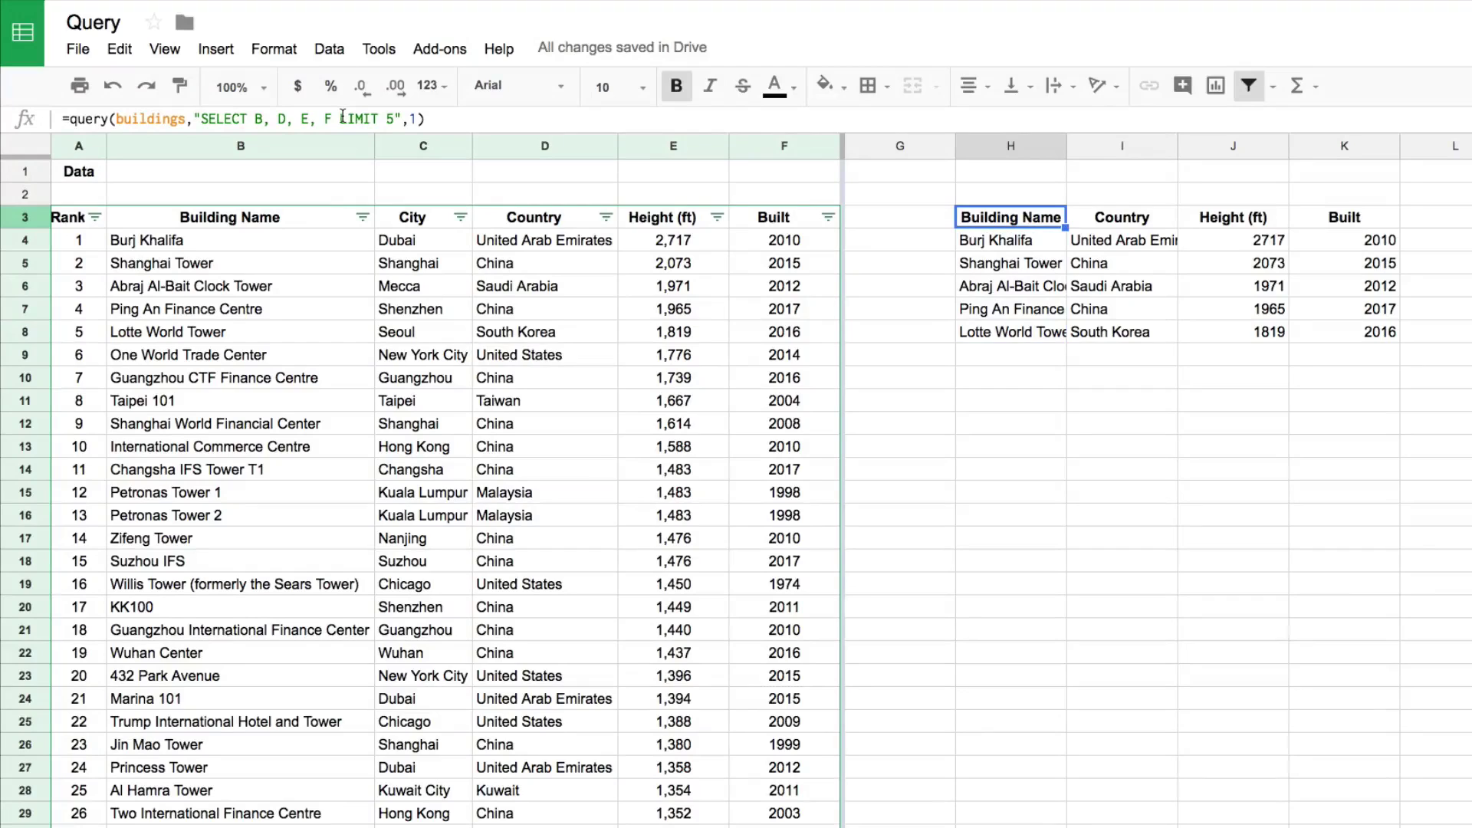
left_click_drag(342, 117, 392, 119)
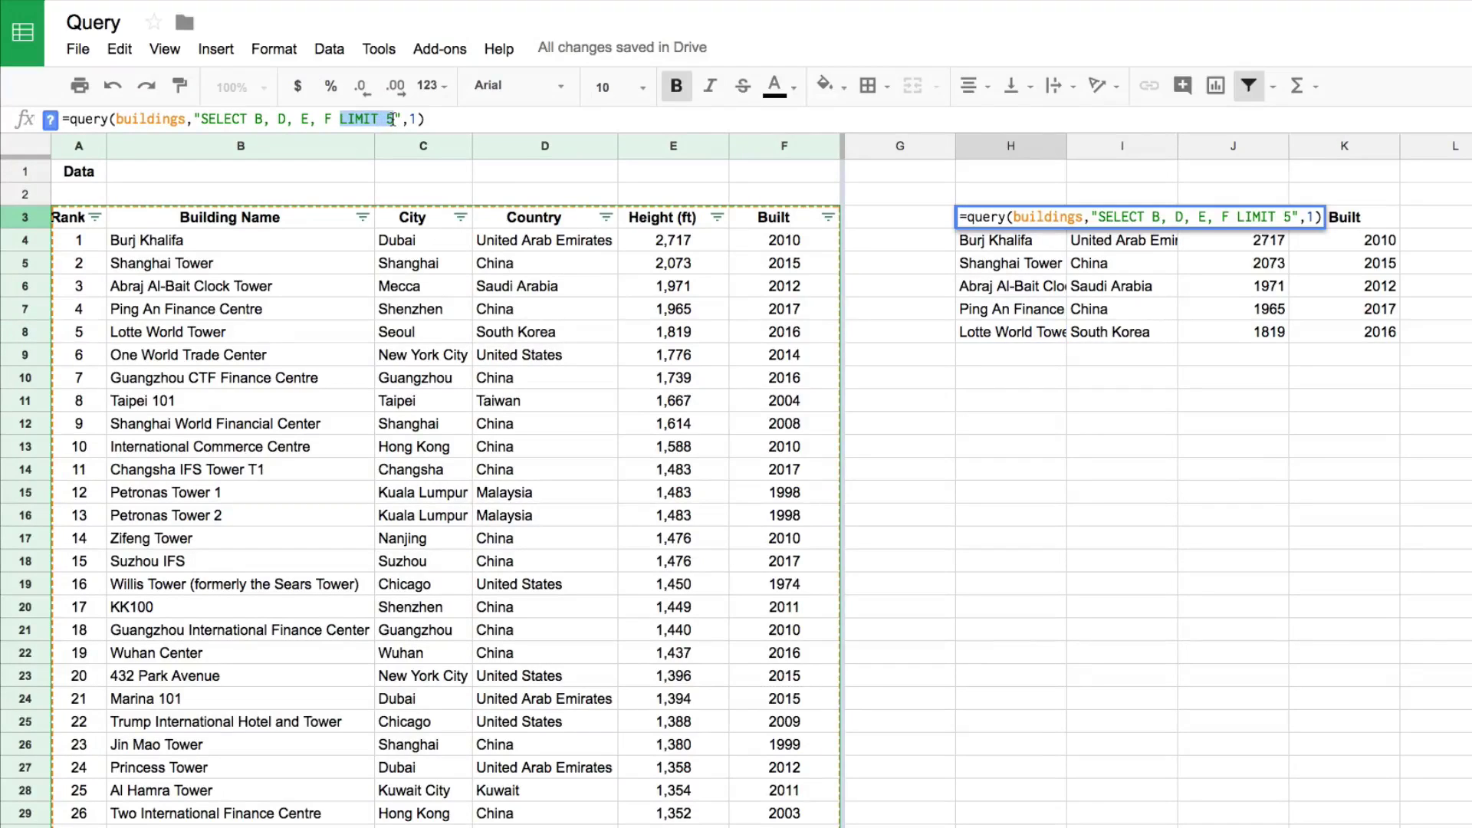
left_click(673, 332)
left_click_drag(79, 240, 785, 332)
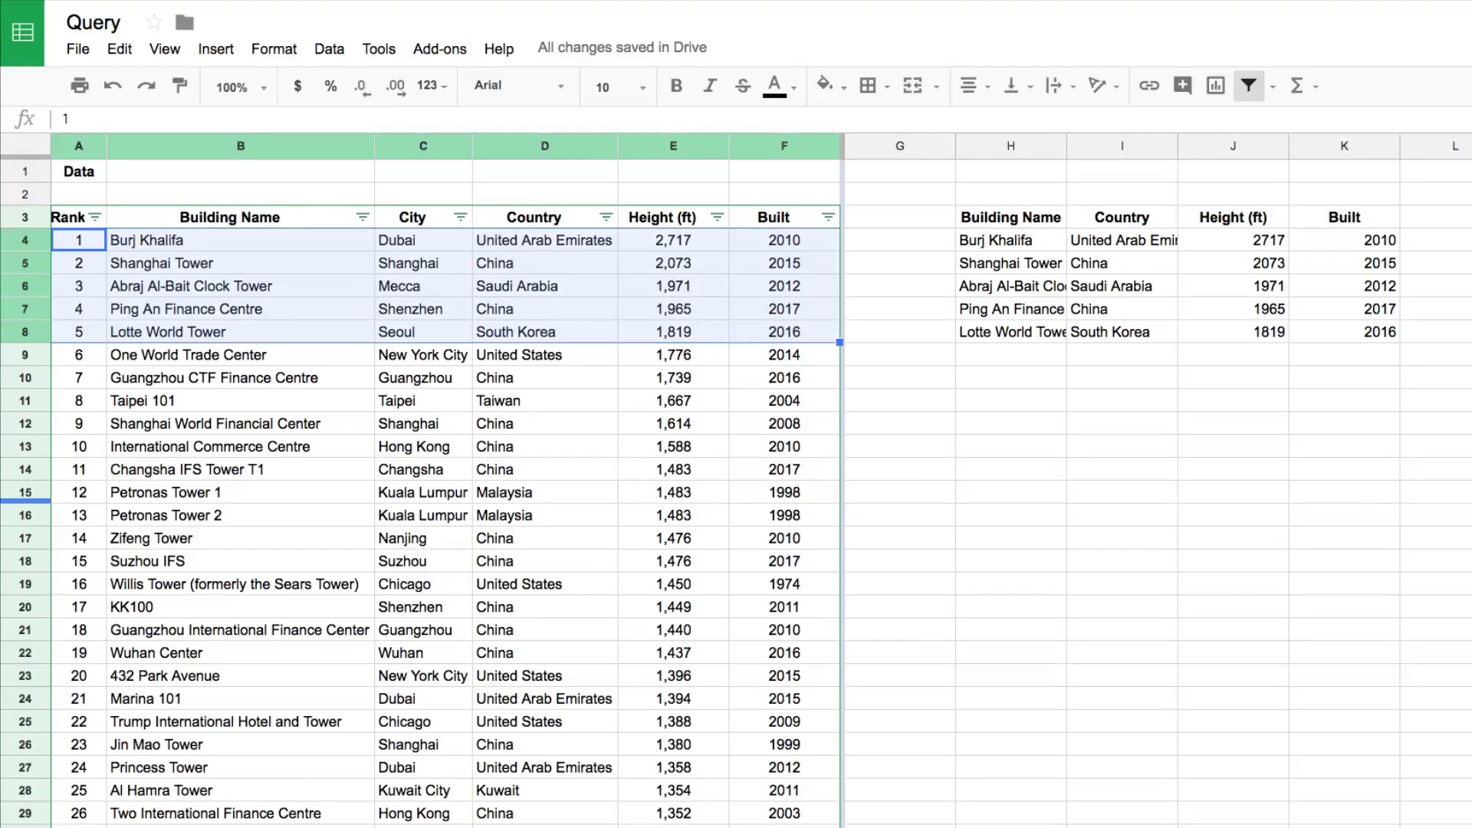
left_click(1041, 224)
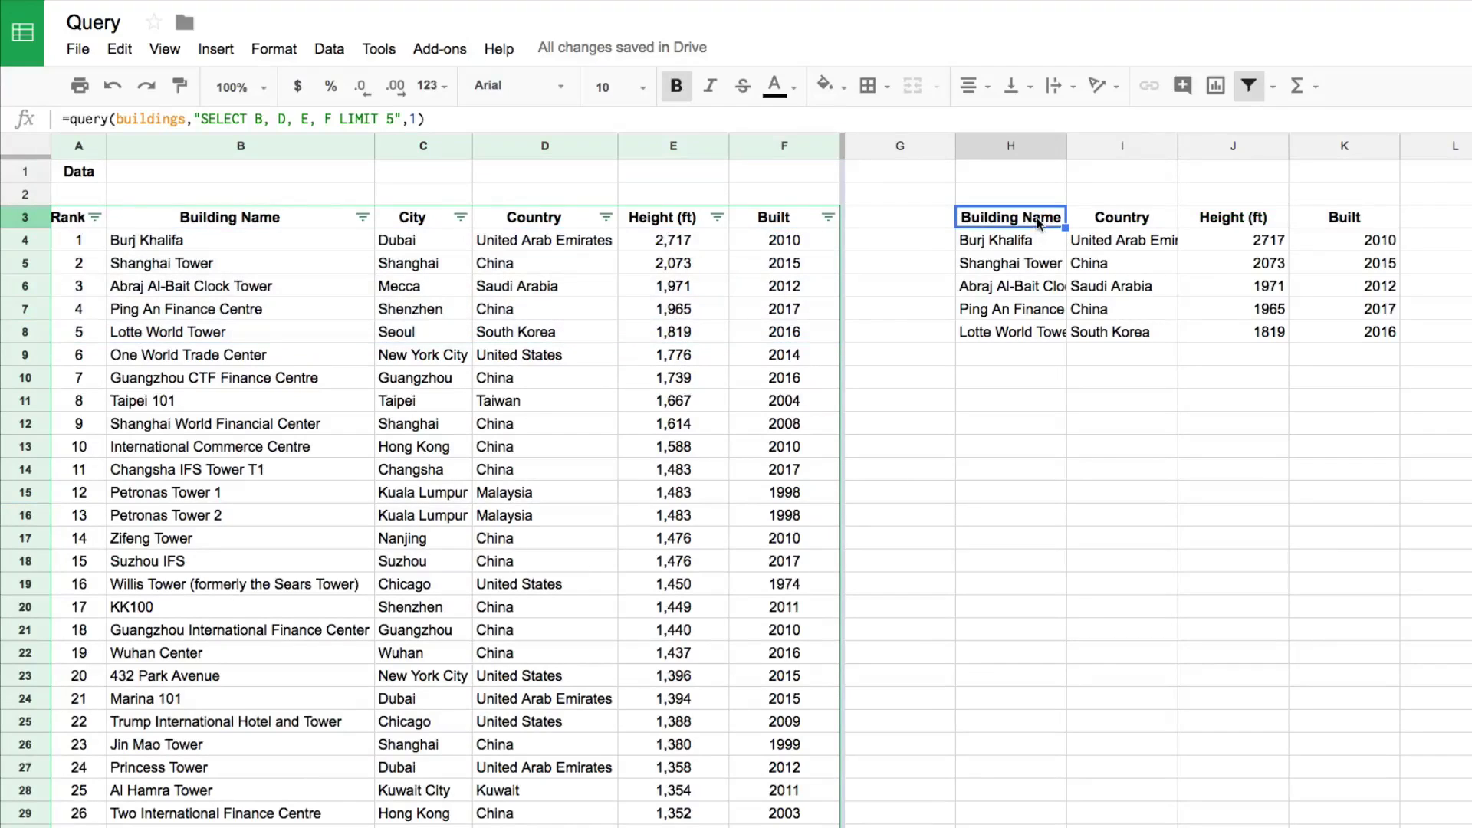
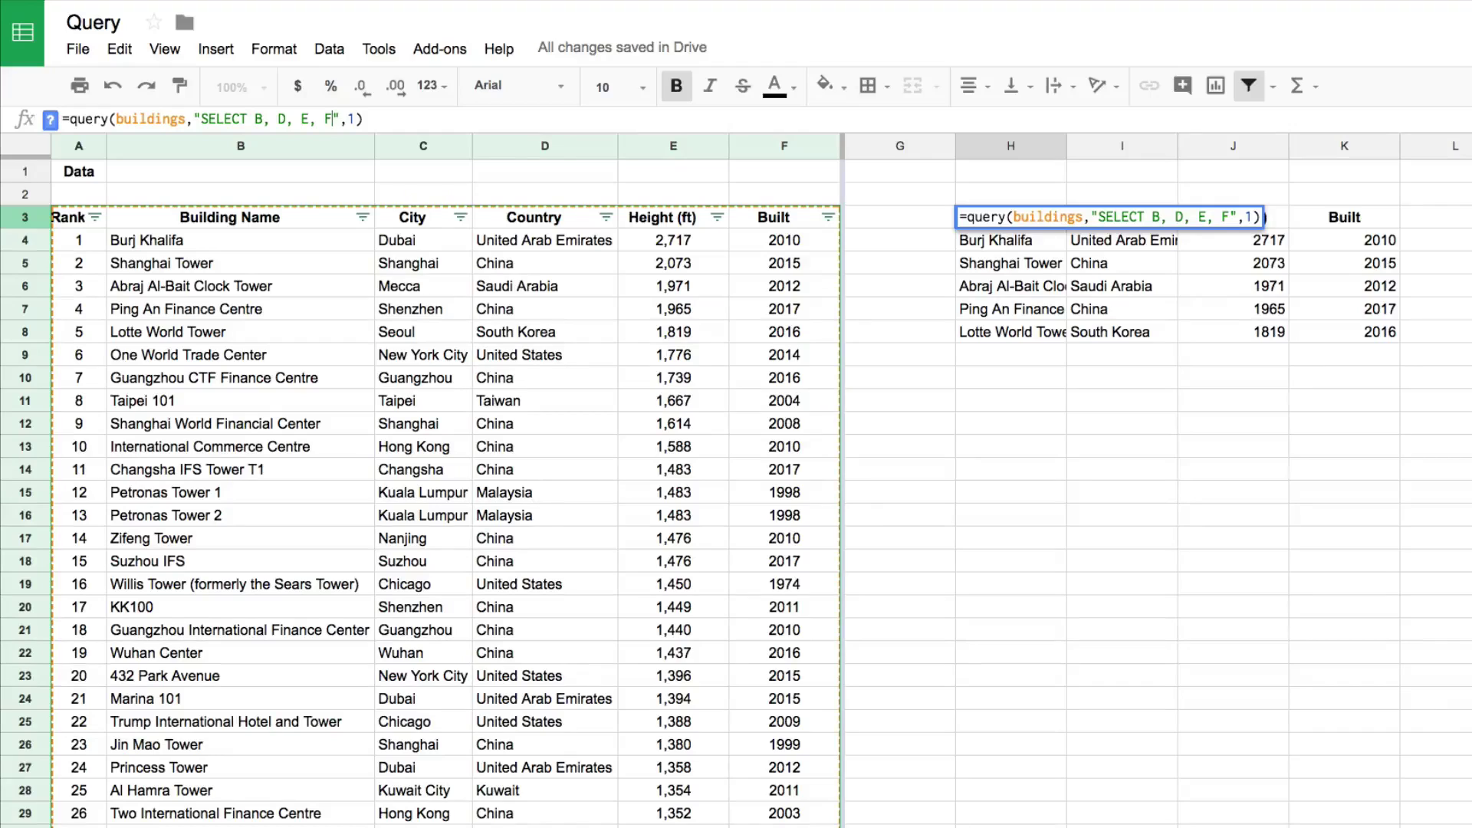
- Replace the column list in the H3 query with D so that it reads "SELECT D"
key("shift+Left")
key("shift+Left")
key("shift+Left")
key("shift+Left")
key("shift+Left")
key("shift+Left")
key("shift+Left")
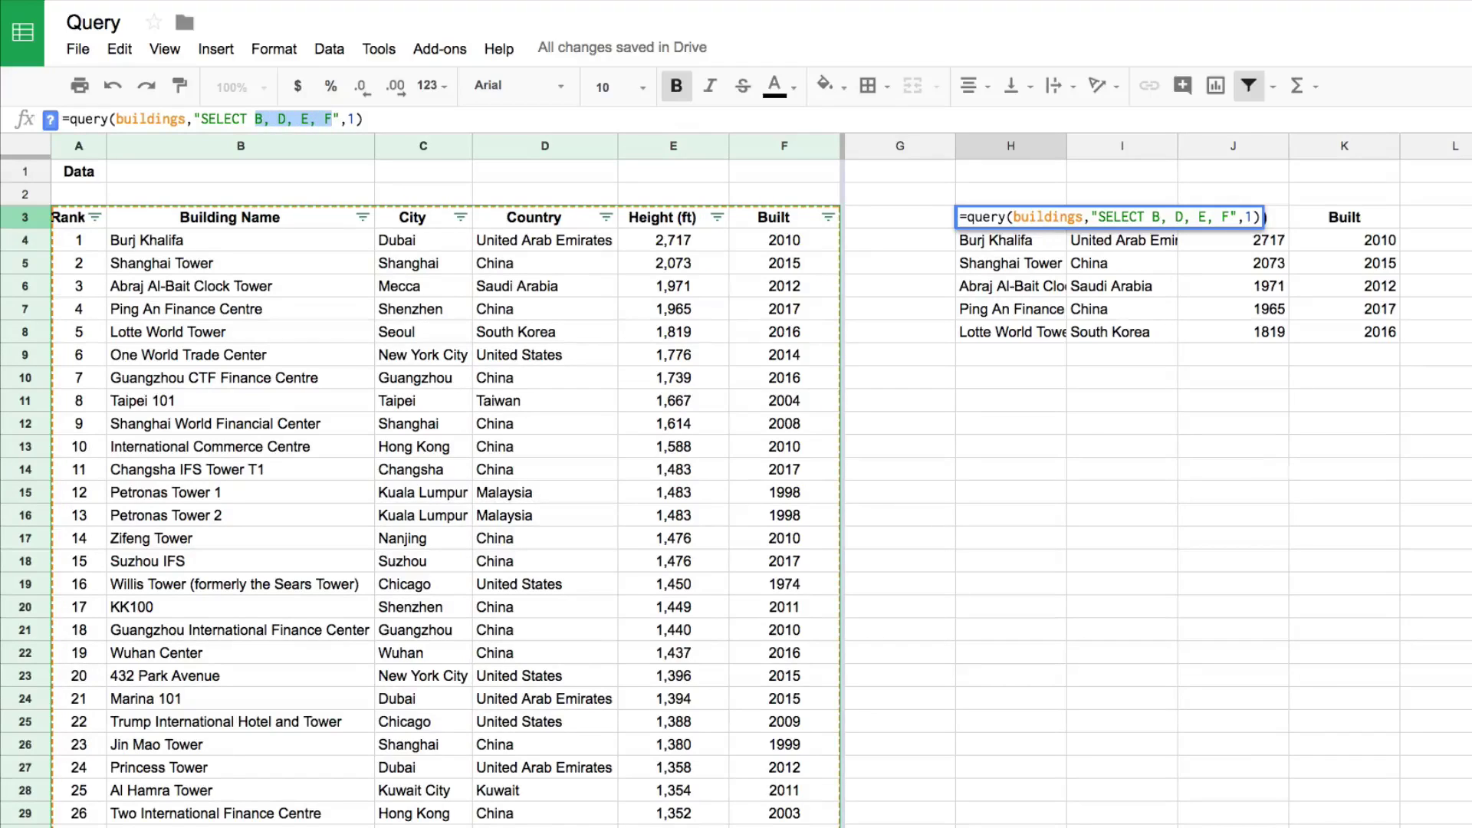
type("D")
key("Return")
- Examine the country values returned below H3 and compare them with the Country column of the data
key("Up")
key("Down")
key("ctrl+shift+Down")
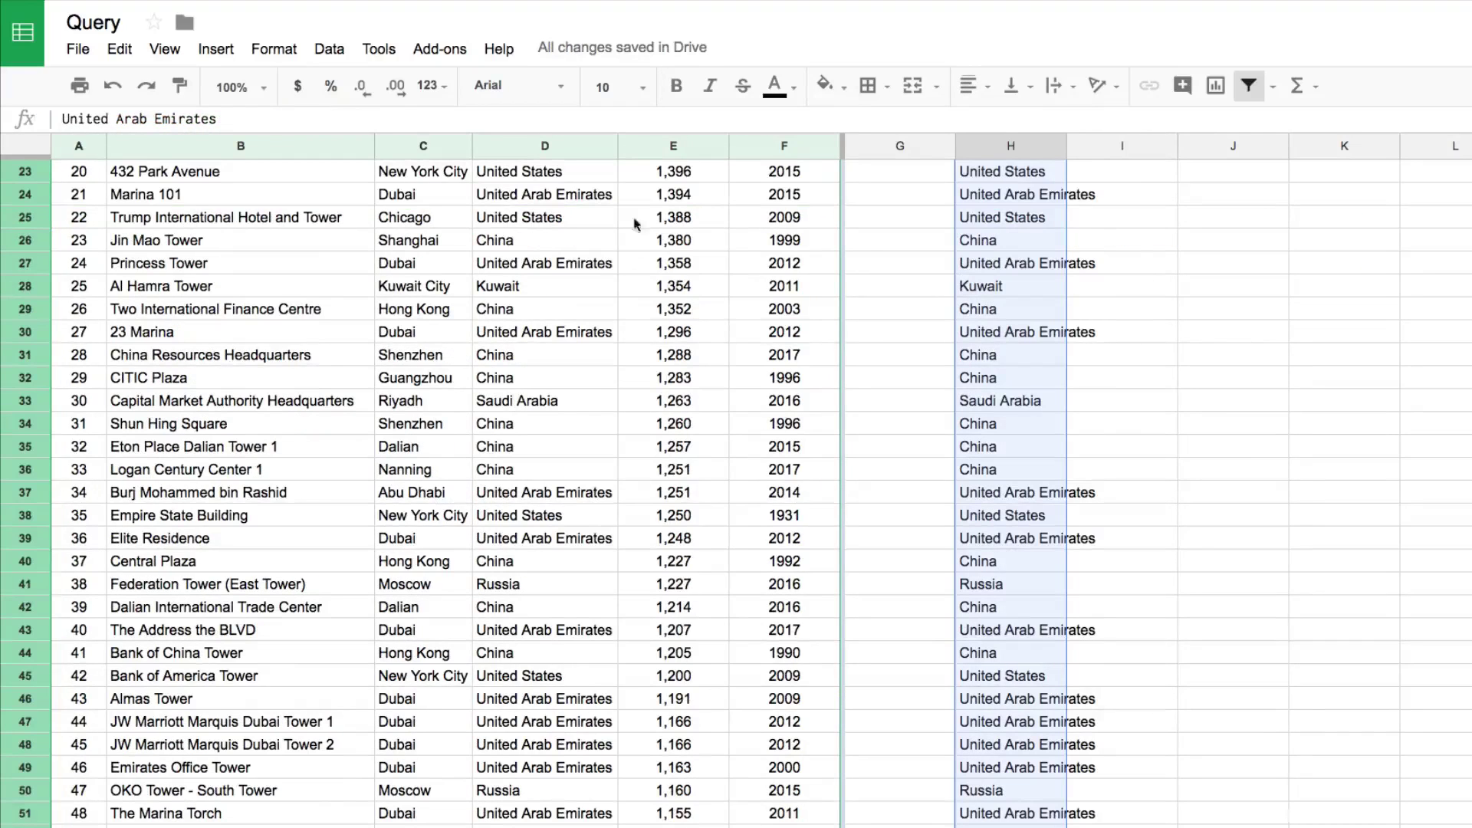
scroll(1014, 453, "down", 5)
scroll(1045, 480, "up", 12)
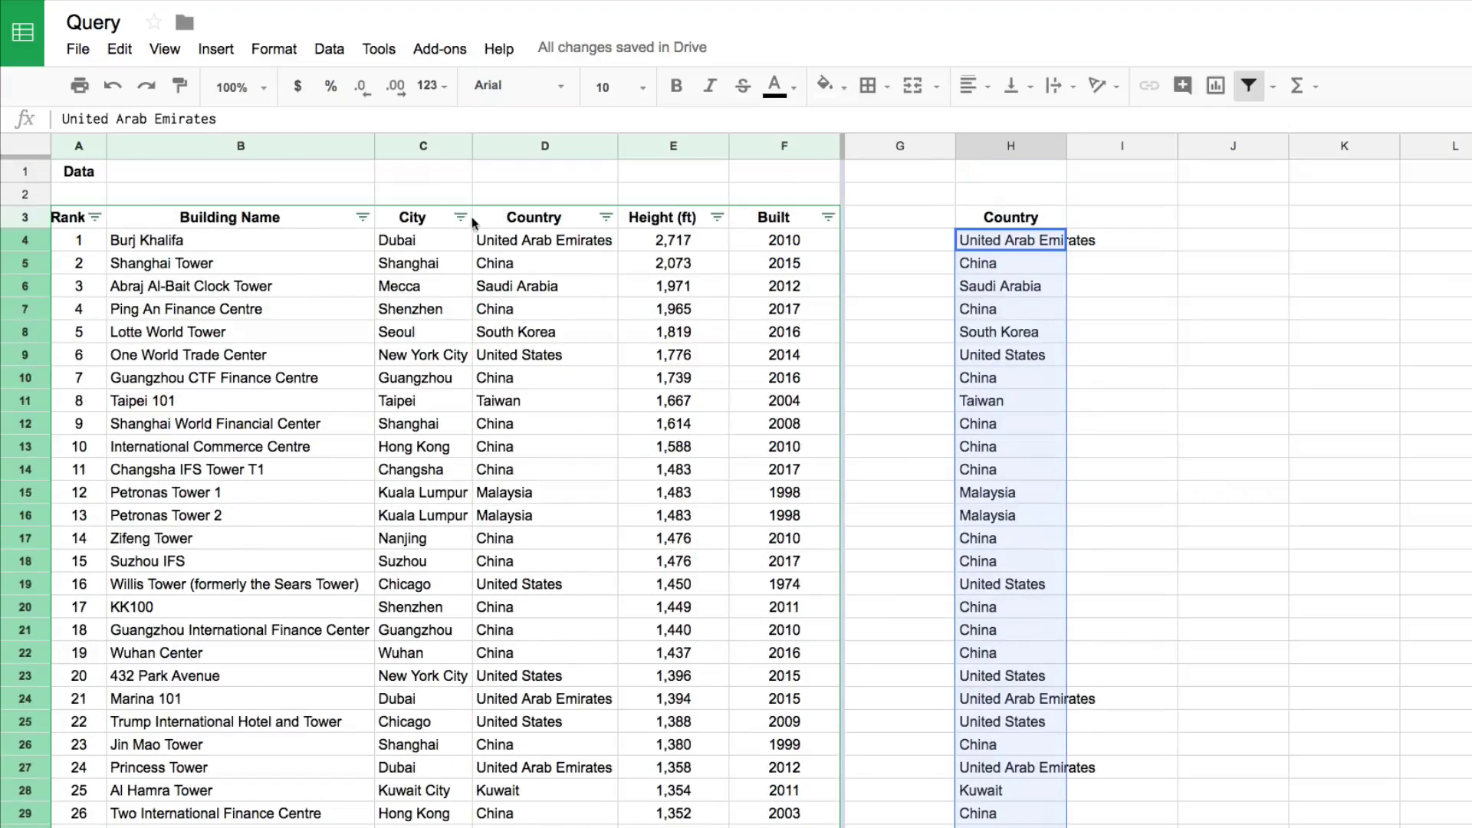
left_click_drag(525, 218, 529, 584)
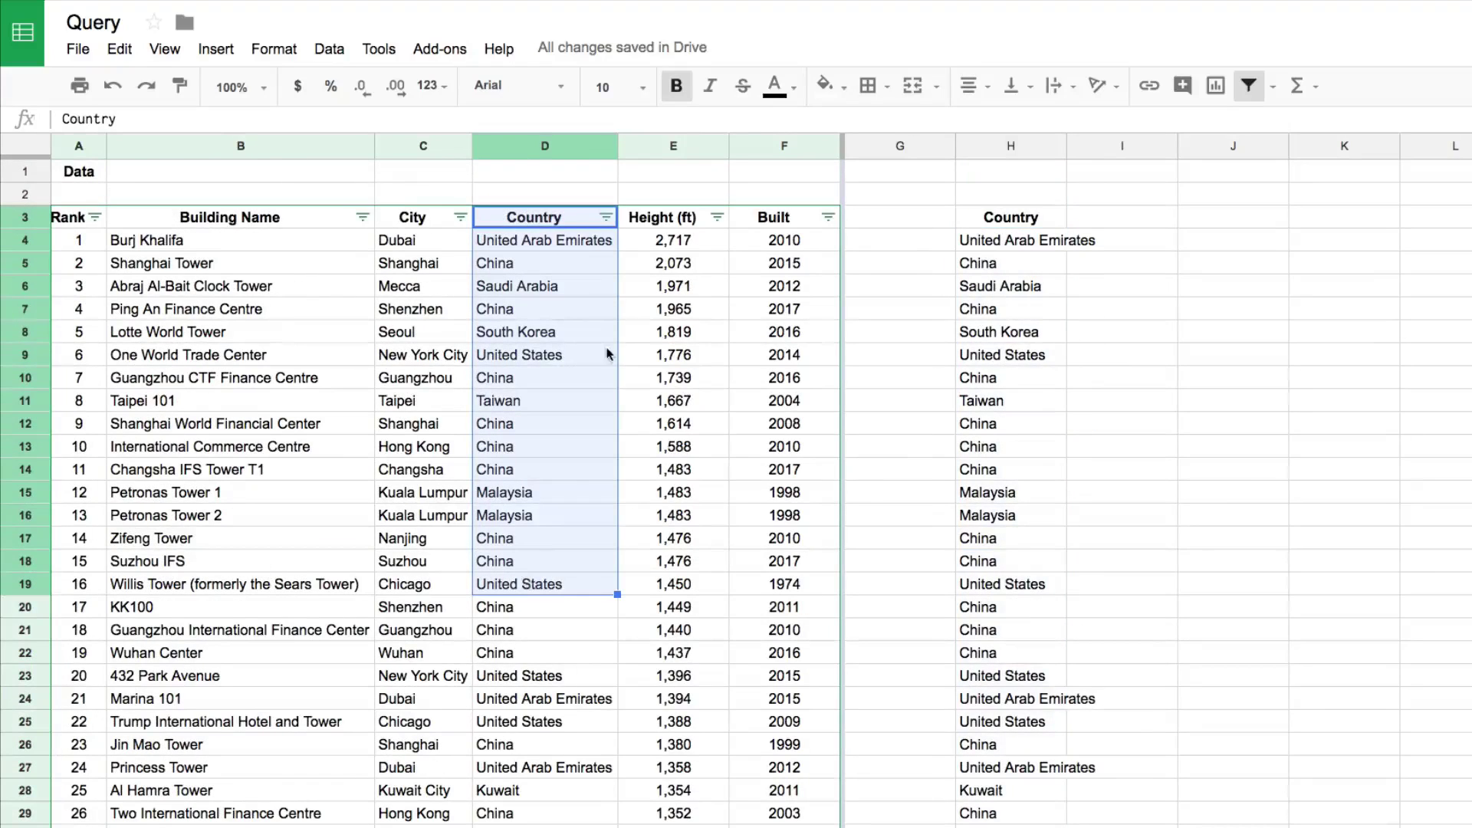
left_click(581, 242)
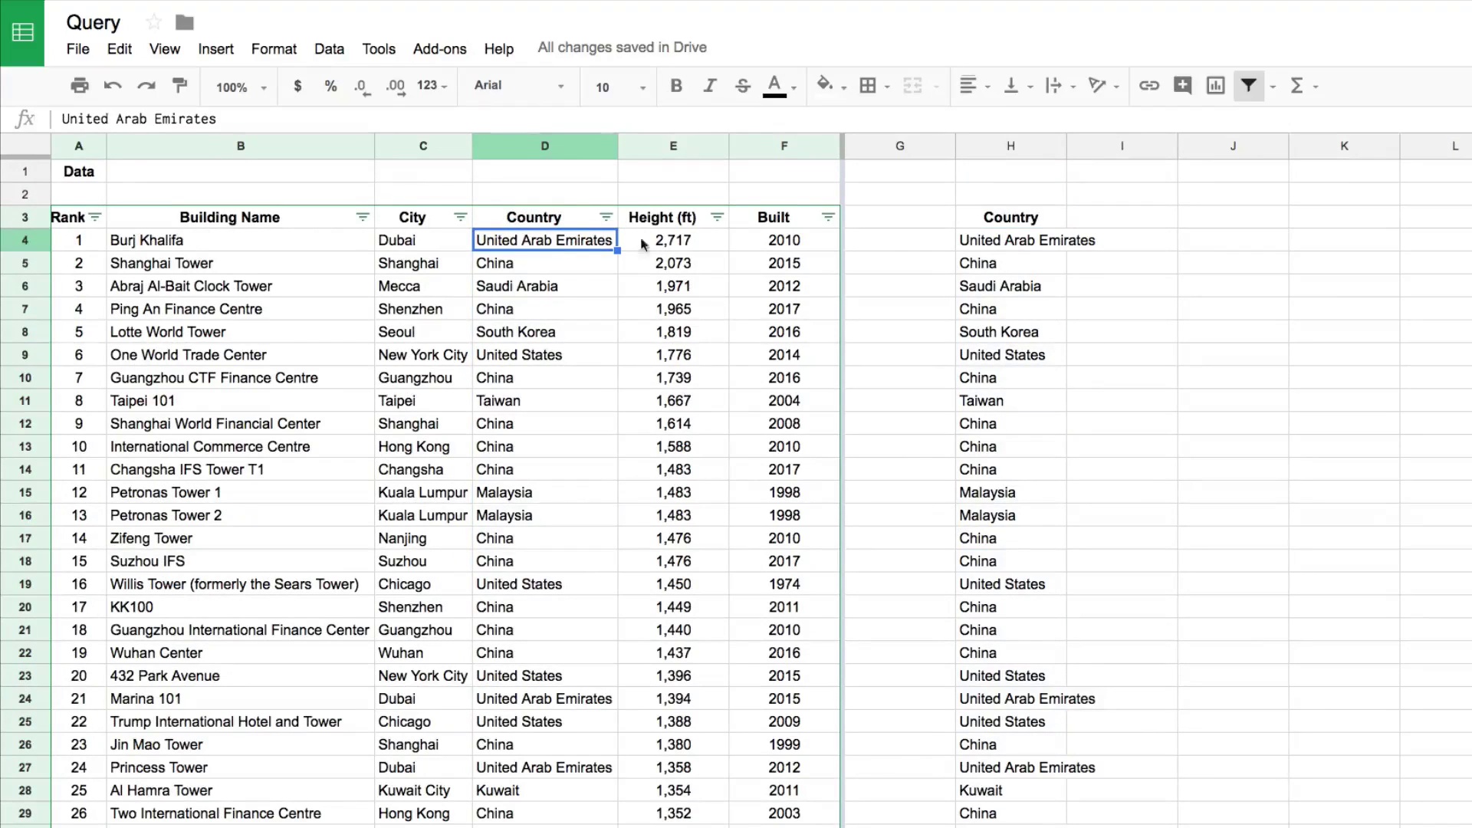
- Highlight the China entries across columns B to D in rows 5, 7, 10, 12–14 and 17–18, and review the remaining countries
left_click(528, 267)
left_click_drag(527, 267, 227, 276)
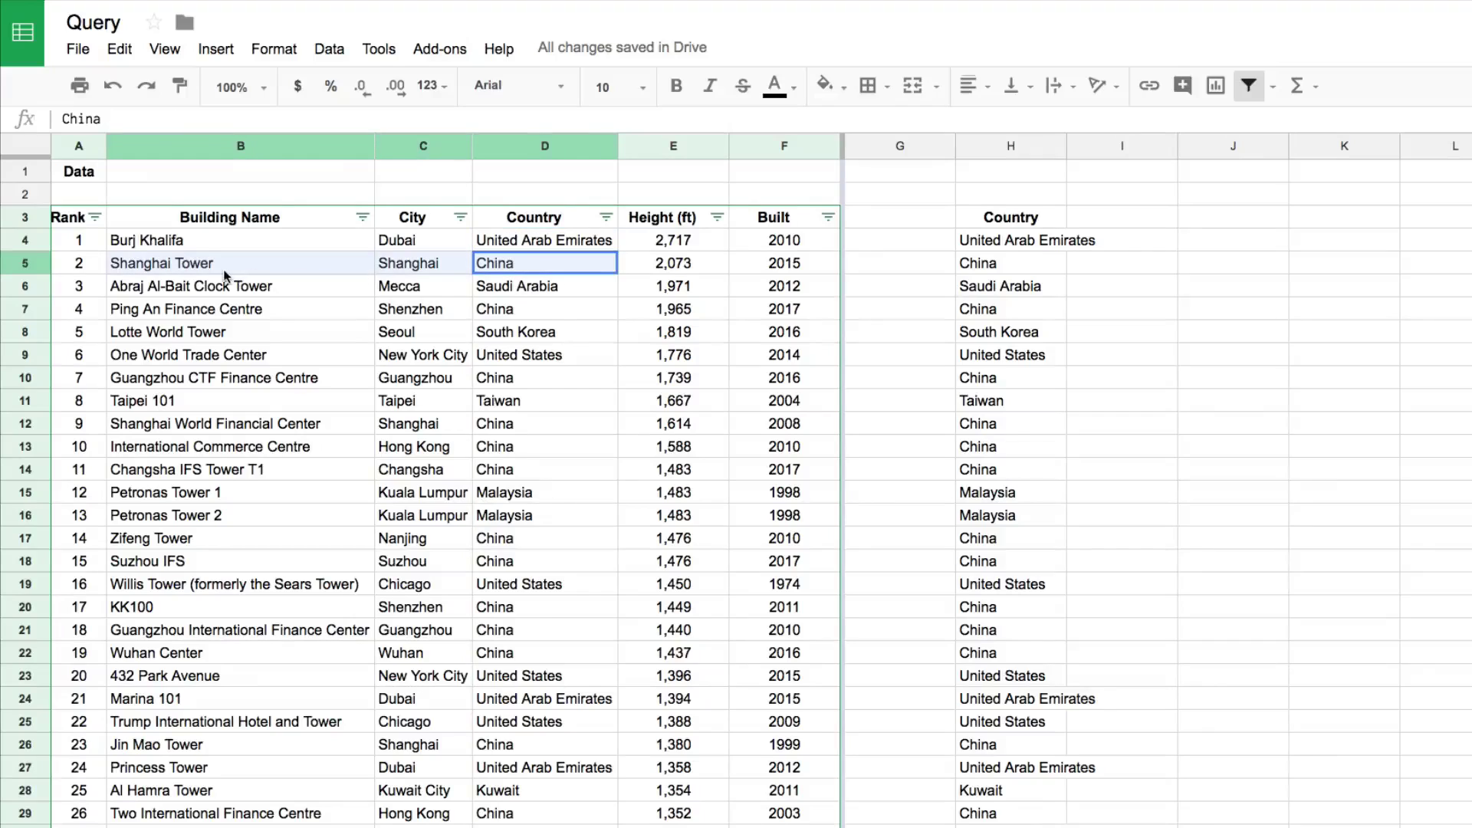
left_click_drag(521, 311, 115, 309)
left_click_drag(542, 379, 153, 379)
left_click_drag(552, 425, 183, 473)
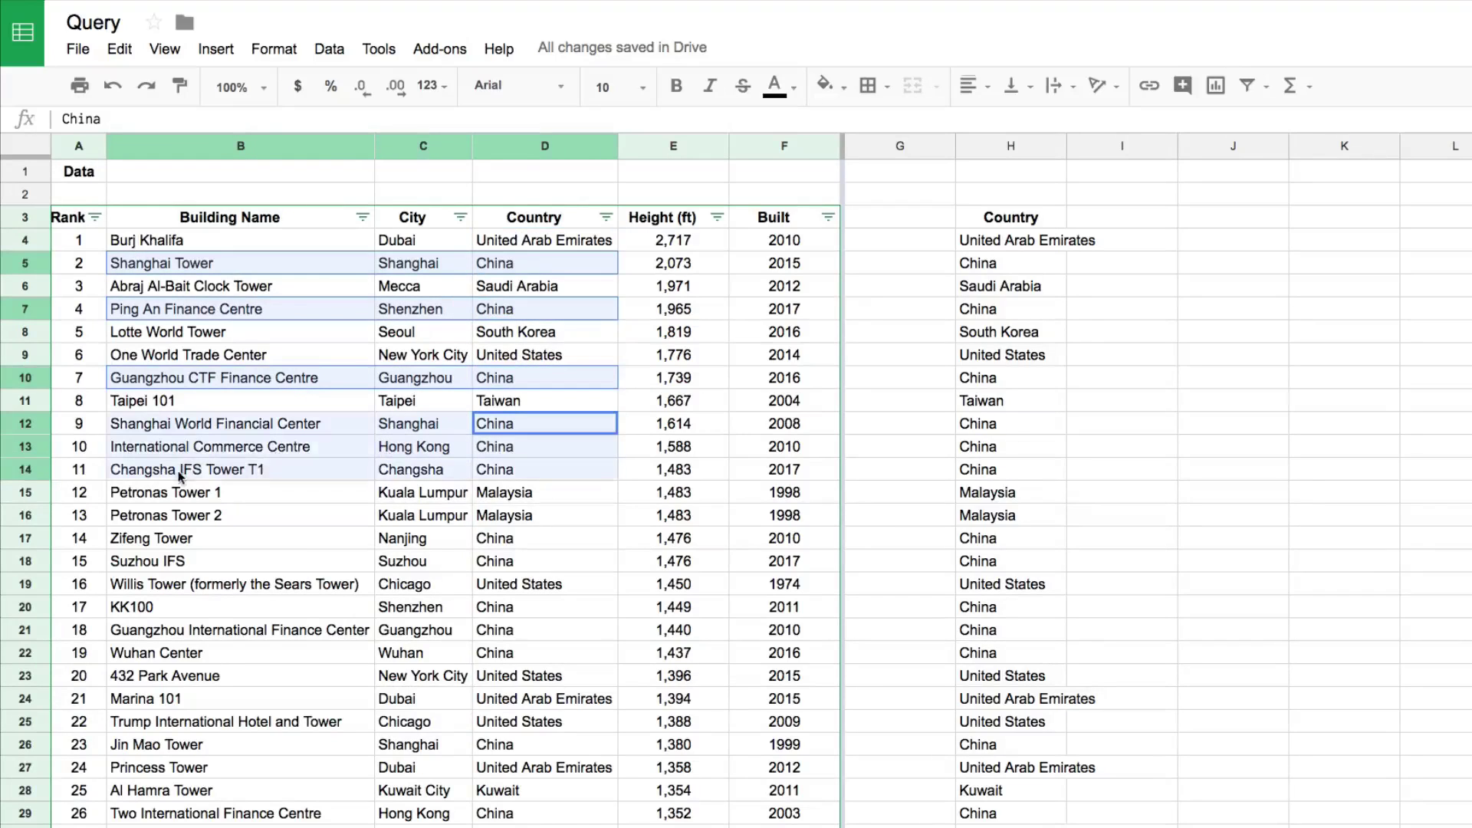
left_click_drag(551, 538, 228, 576)
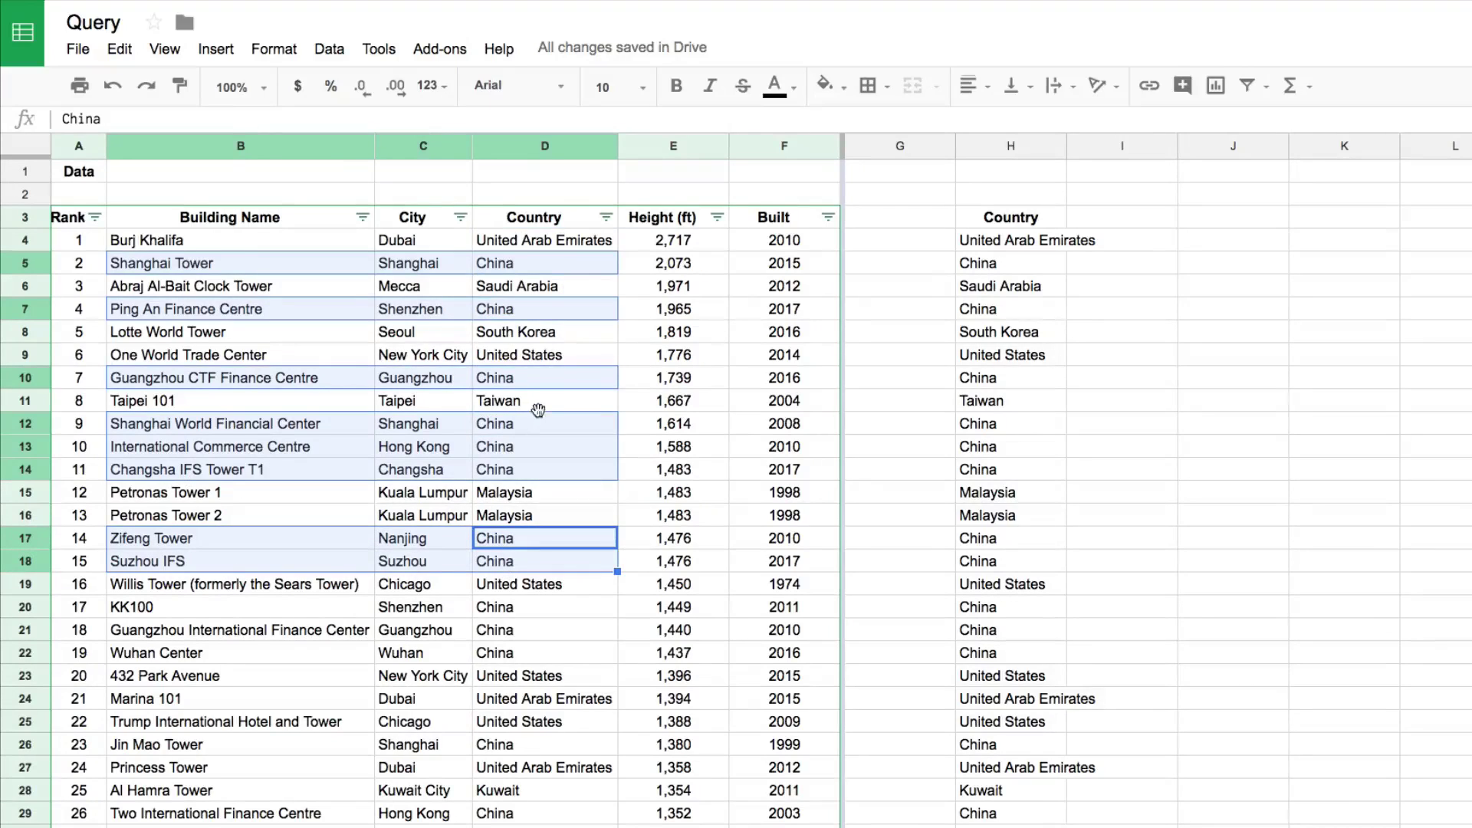
scroll(538, 410, "down", 6)
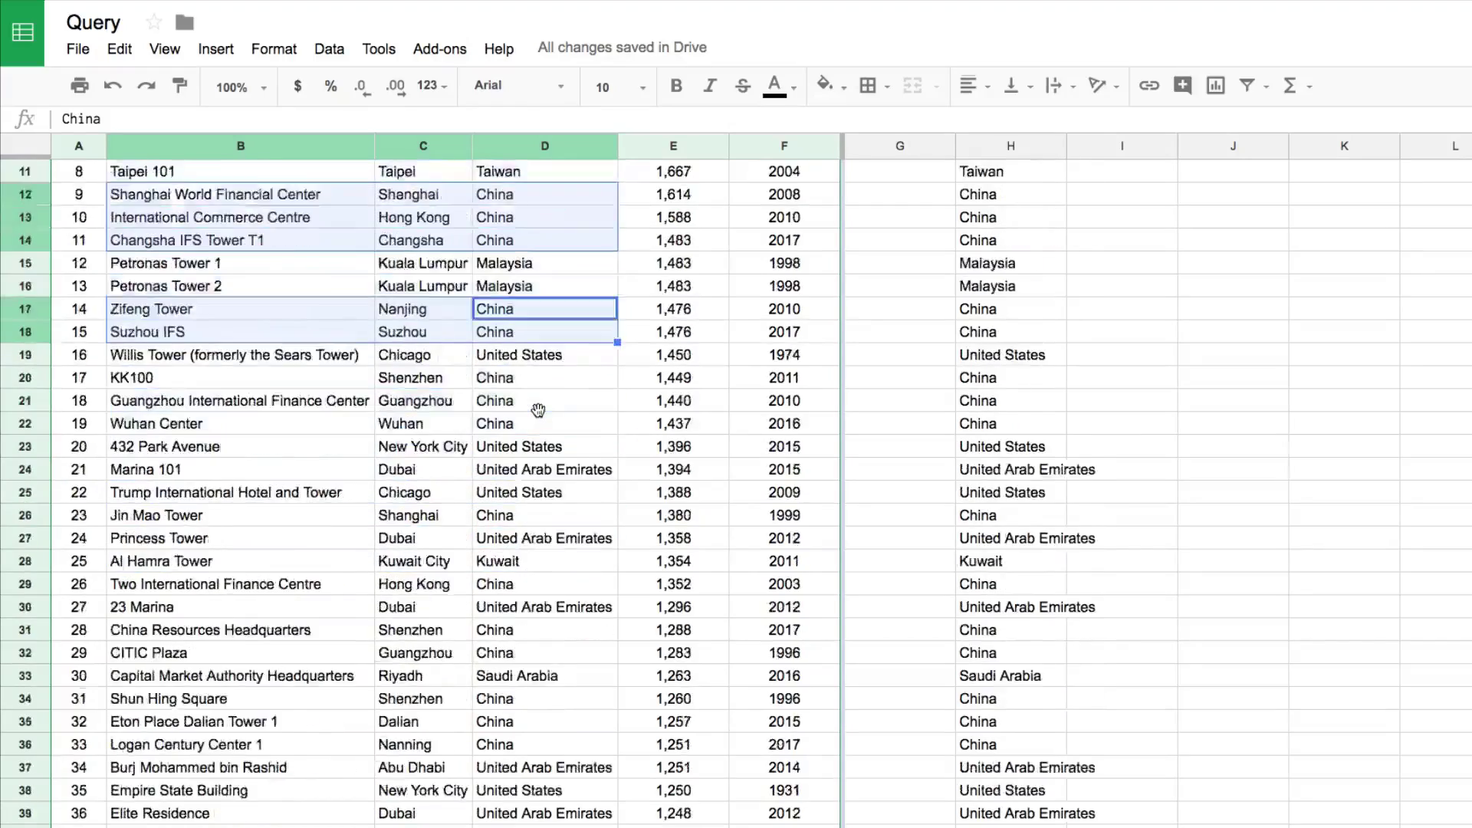
scroll(539, 411, "down", 2)
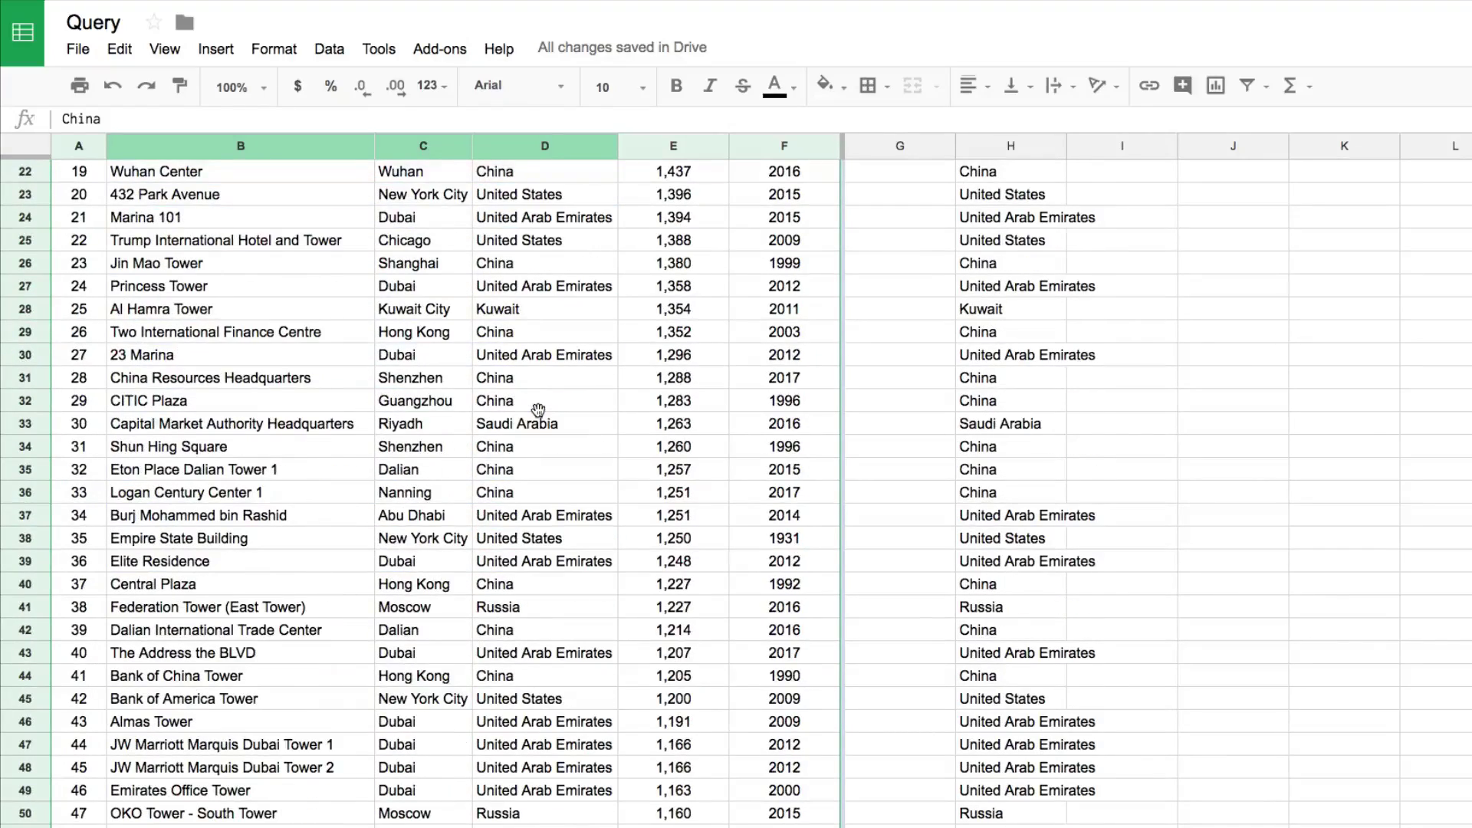
scroll(557, 344, "up", 4)
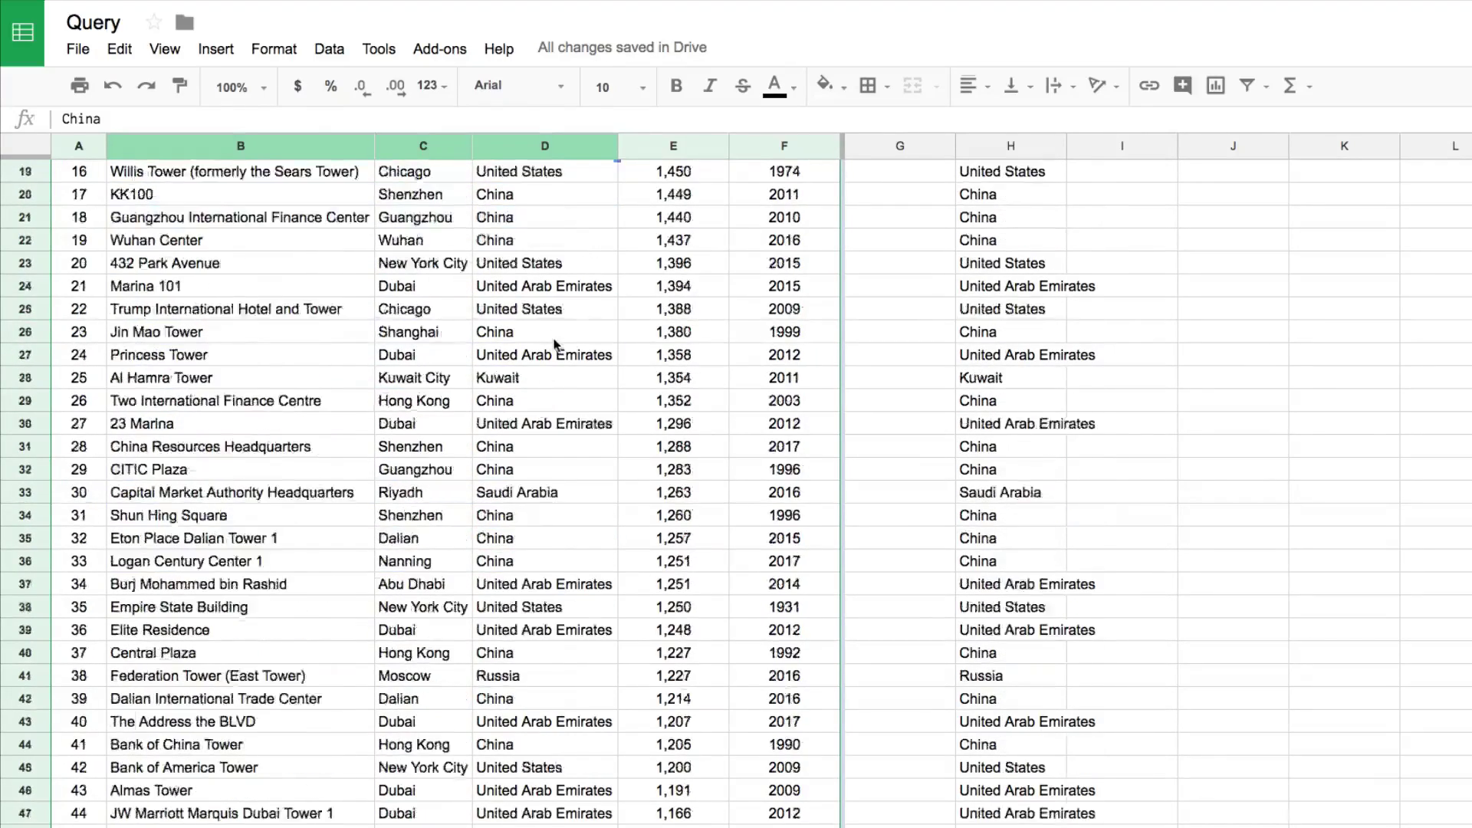
scroll(556, 343, "up", 5)
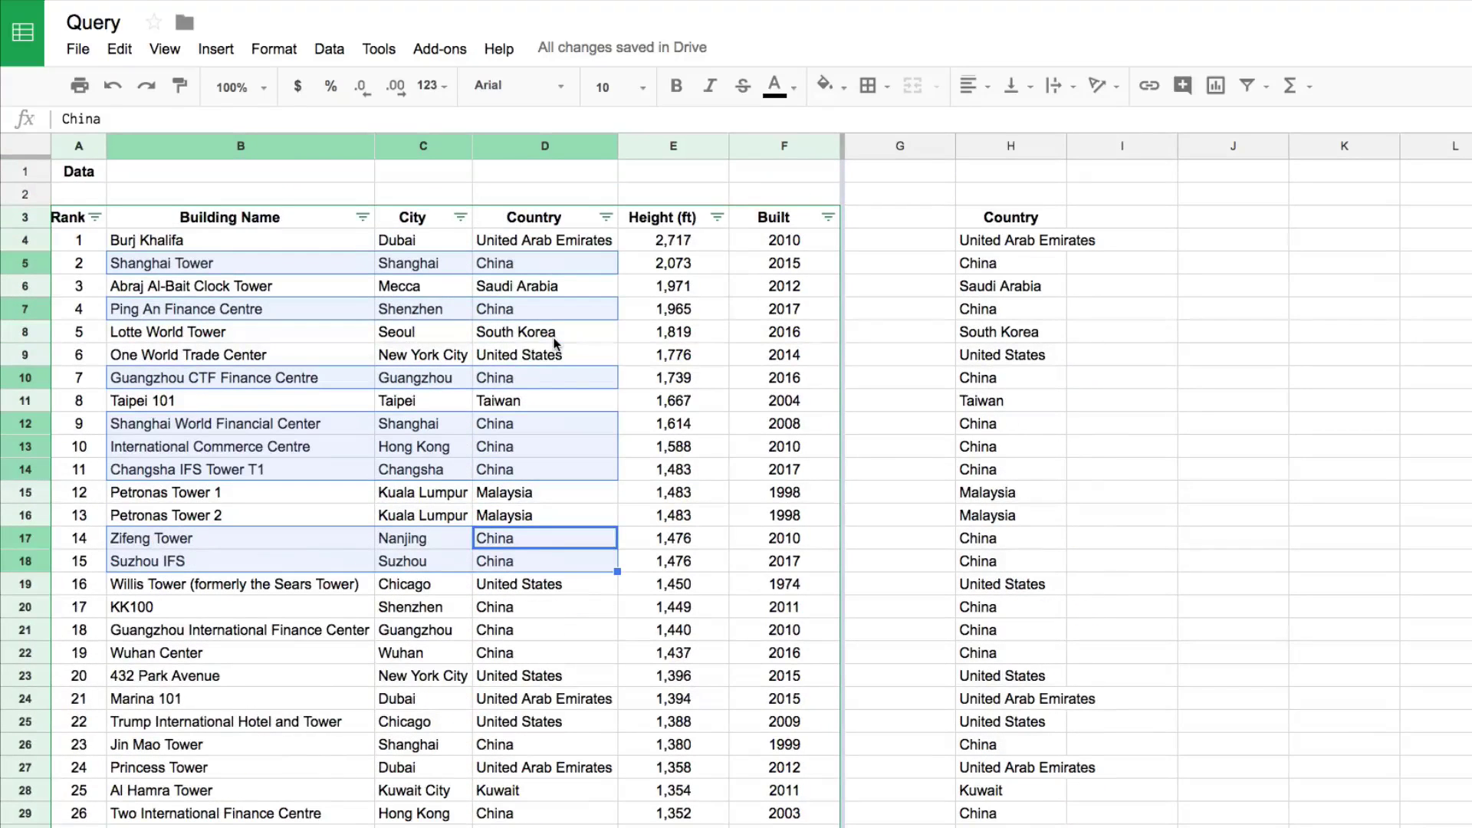
- Highlight the United Arab Emirates entry in B4:D4 and the two Malaysia entries in B15:D16
left_click_drag(562, 251, 276, 246)
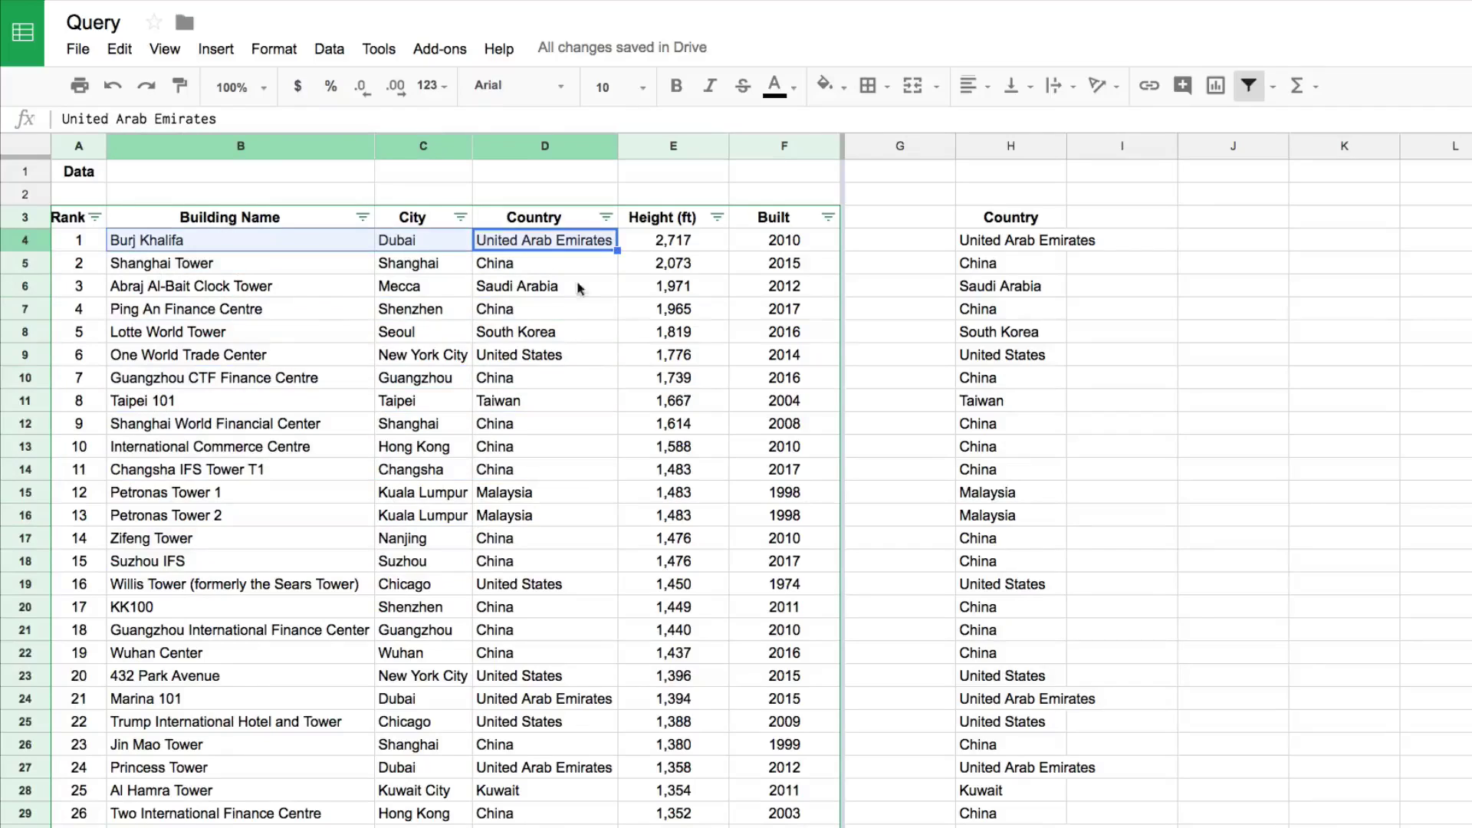
left_click_drag(561, 498, 205, 516)
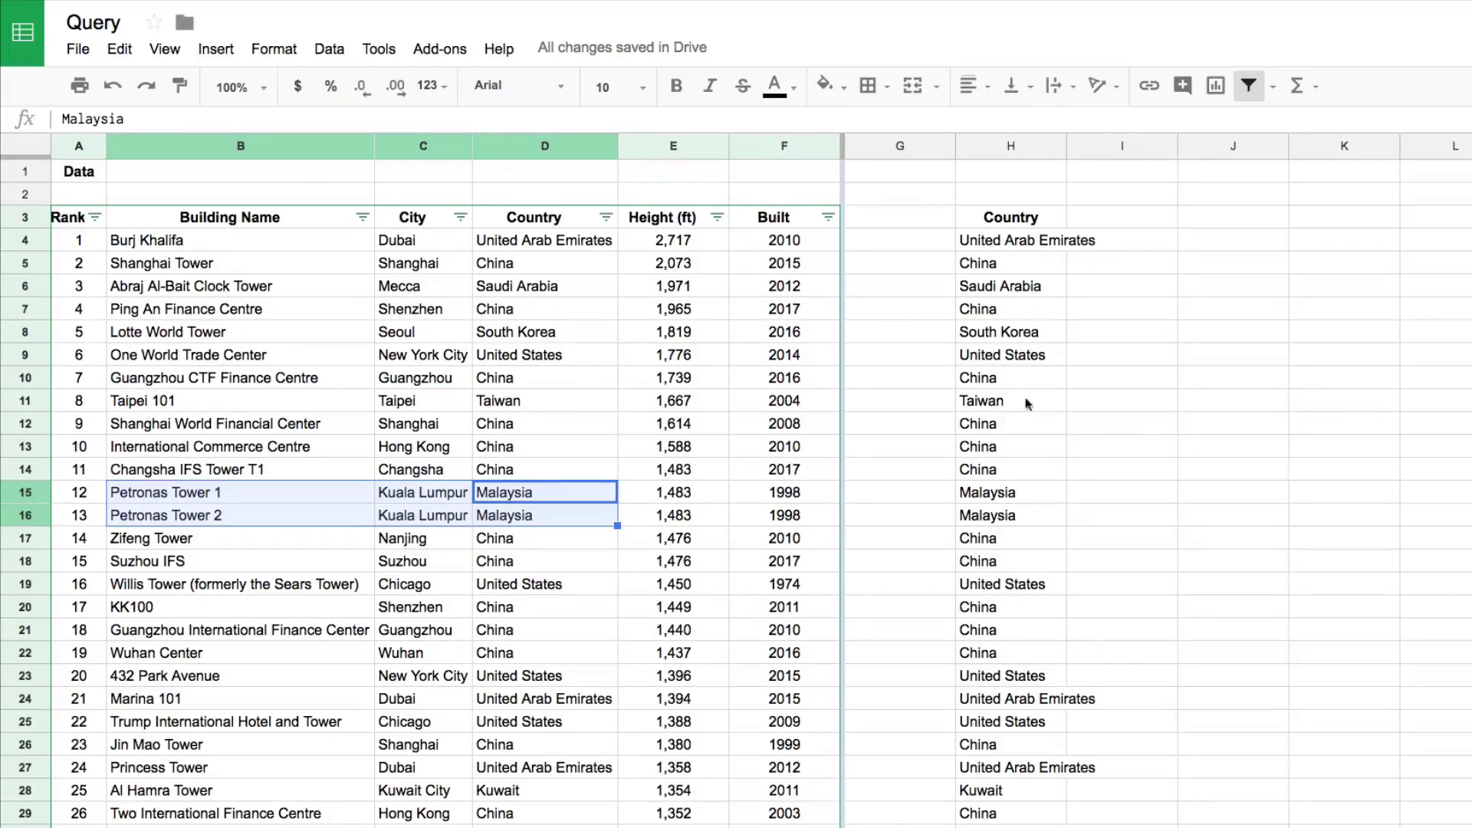
- Extend the H3 query with a count of building names so that it reads "SELECT D, COUNT(B)"
left_click(1007, 219)
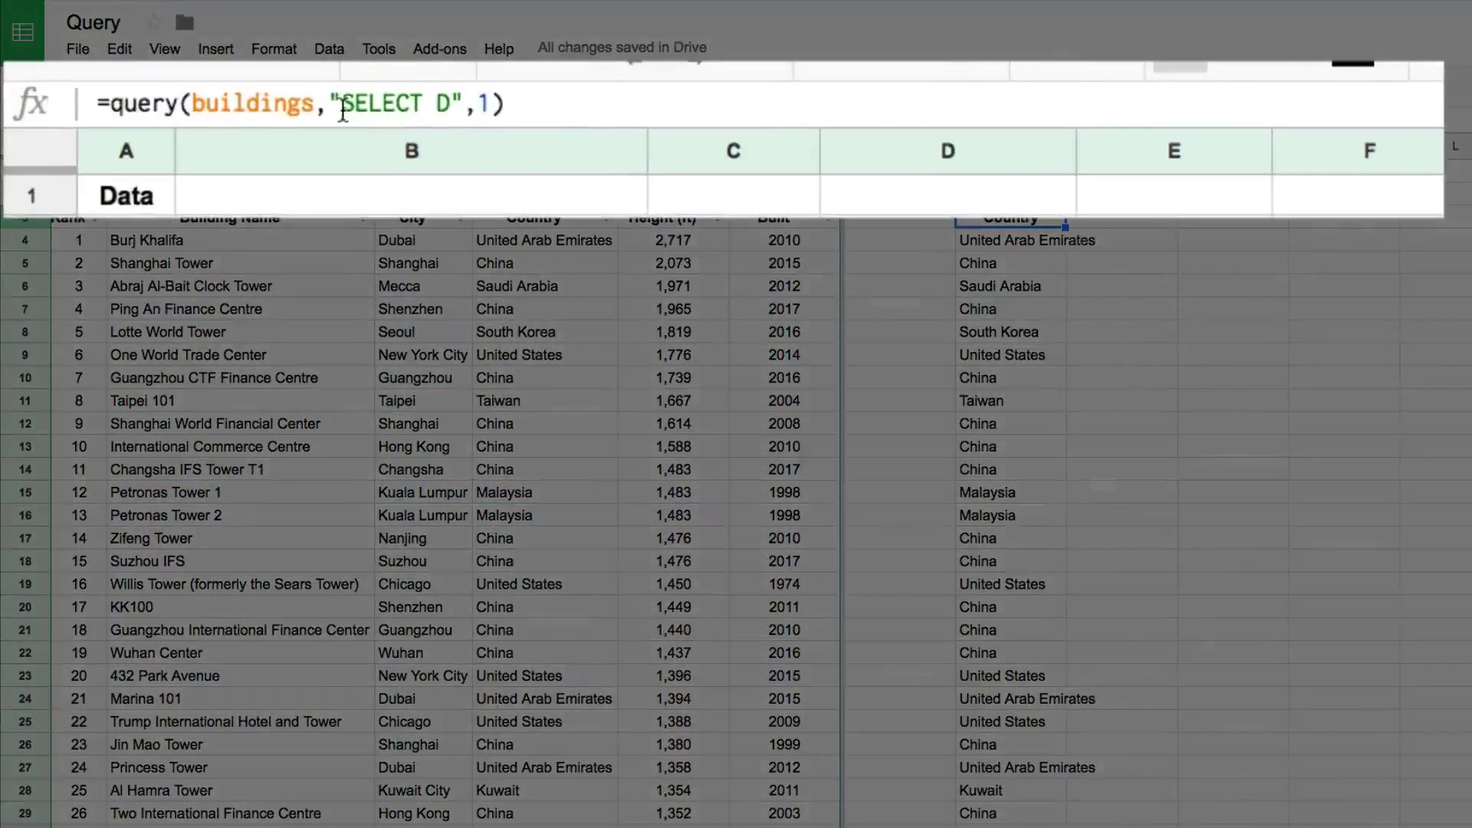
left_click(439, 103)
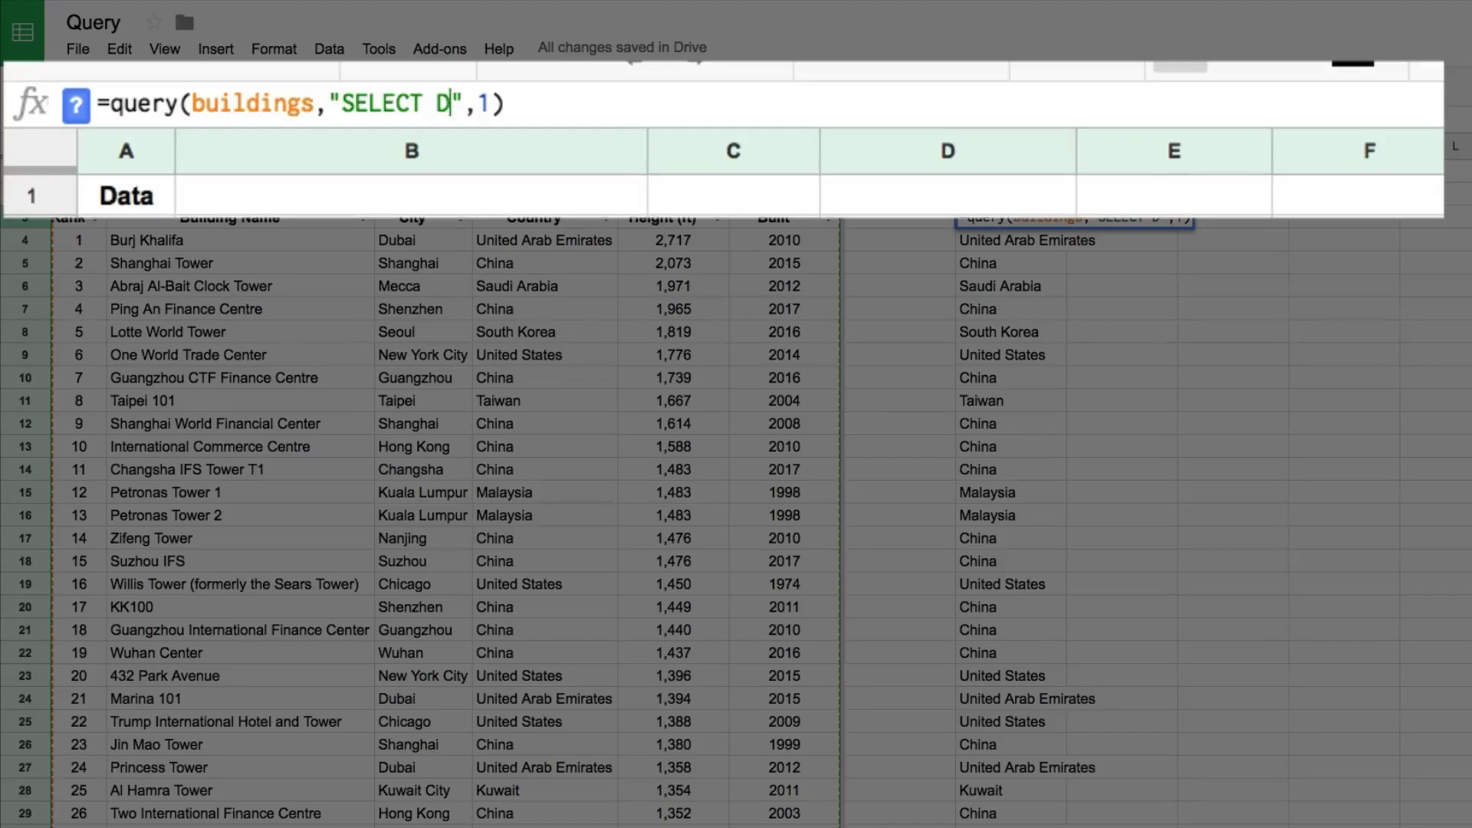
type(", ")
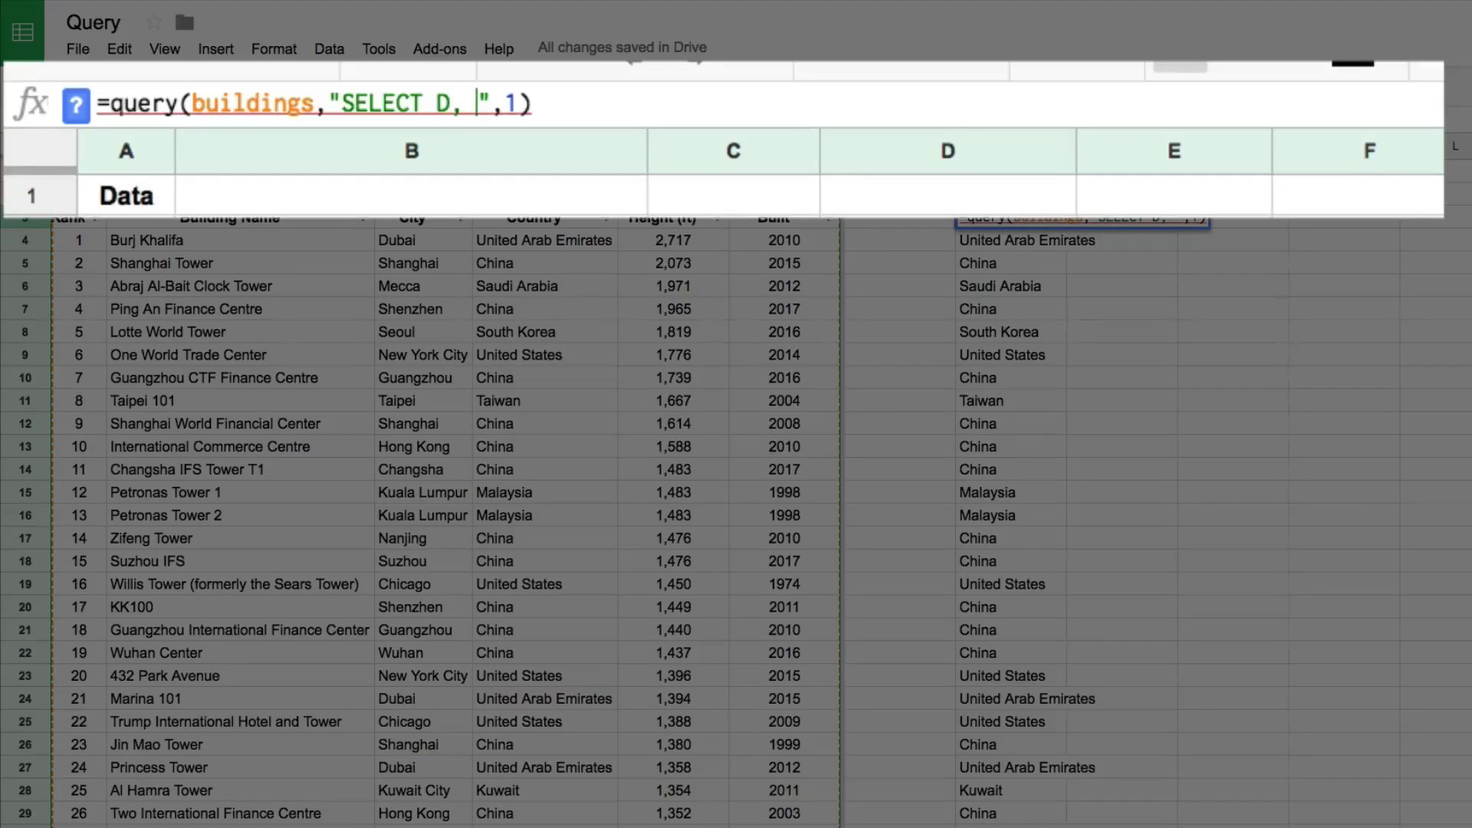
type("COUNT(")
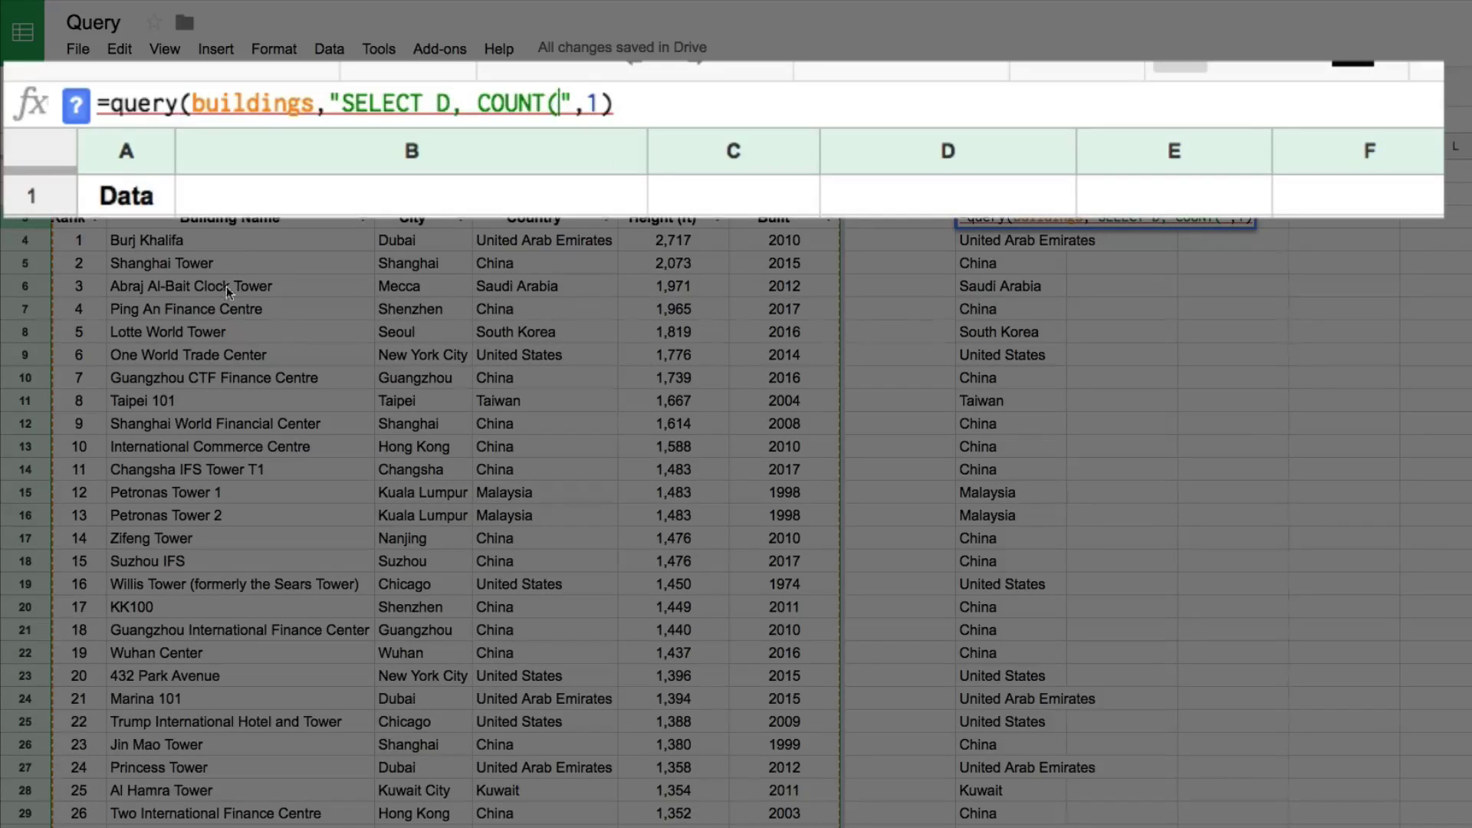
scroll(293, 351, "down", 9)
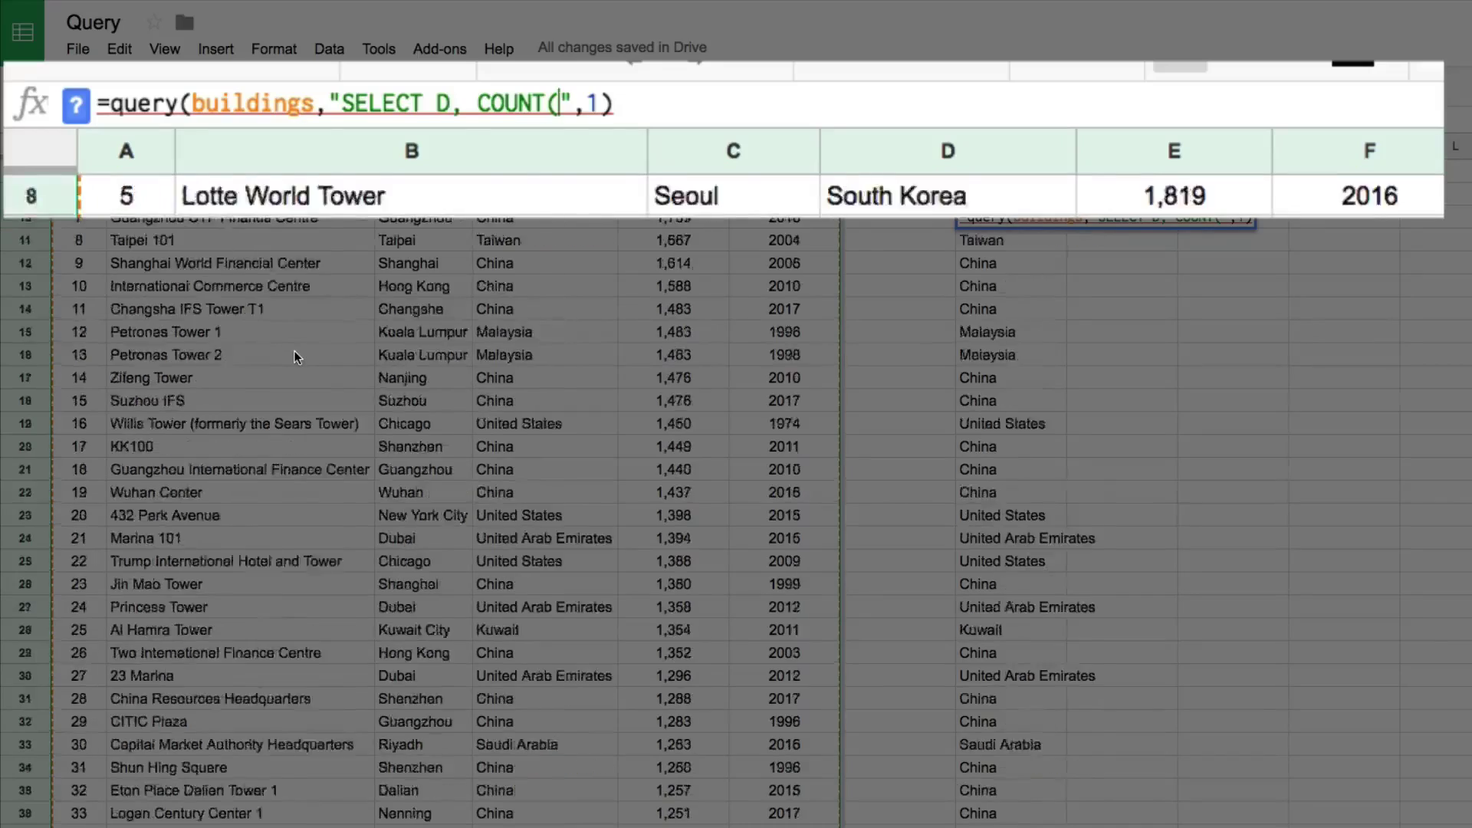
scroll(293, 353, "up", 9)
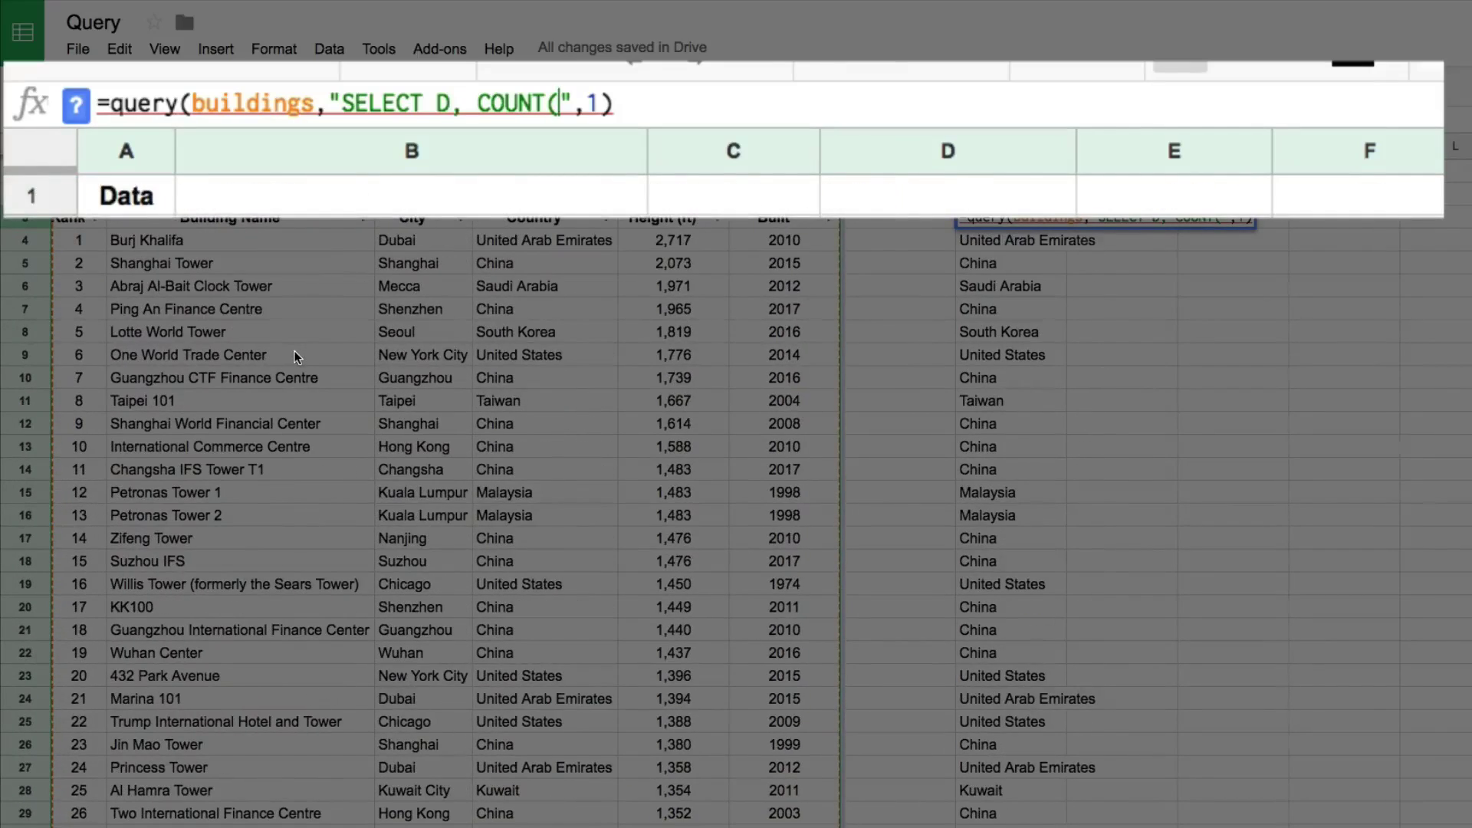
type("B)")
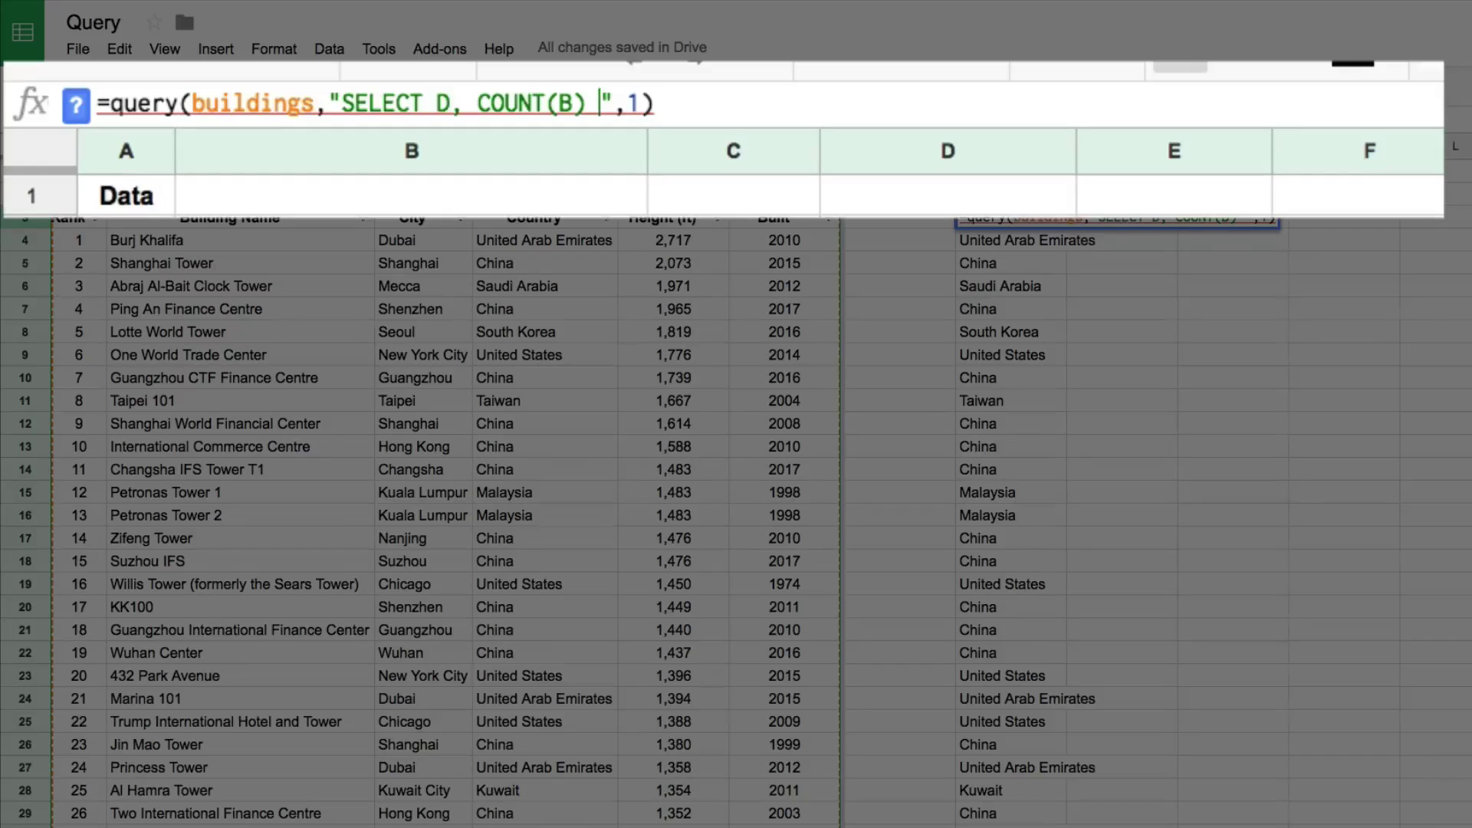
key("BackSpace")
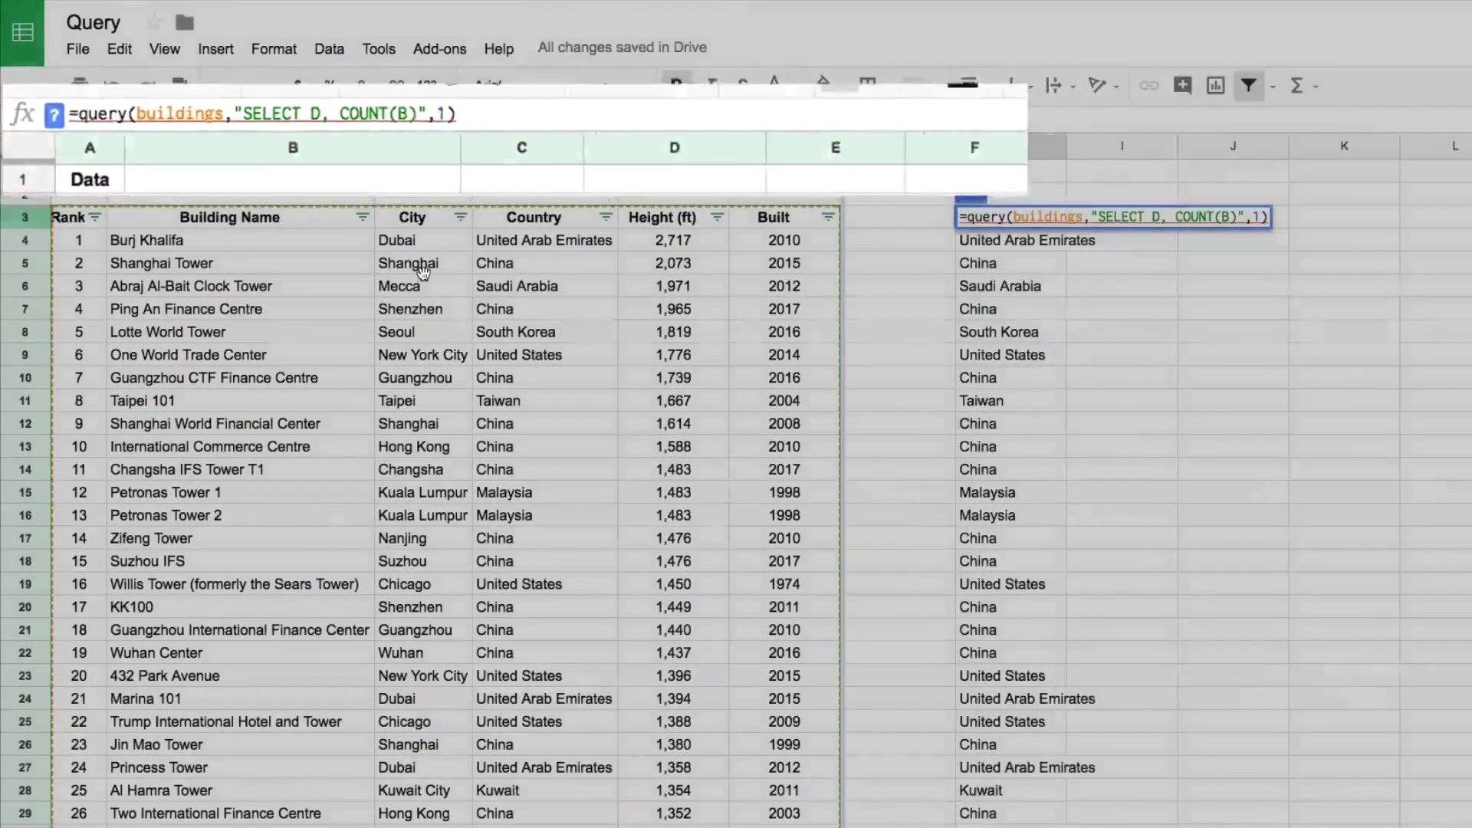
key("Return")
key("Down")
- Read the error details on H3, then examine the COUNT(B) part of its query and the City values from C4 down
left_click(1004, 222)
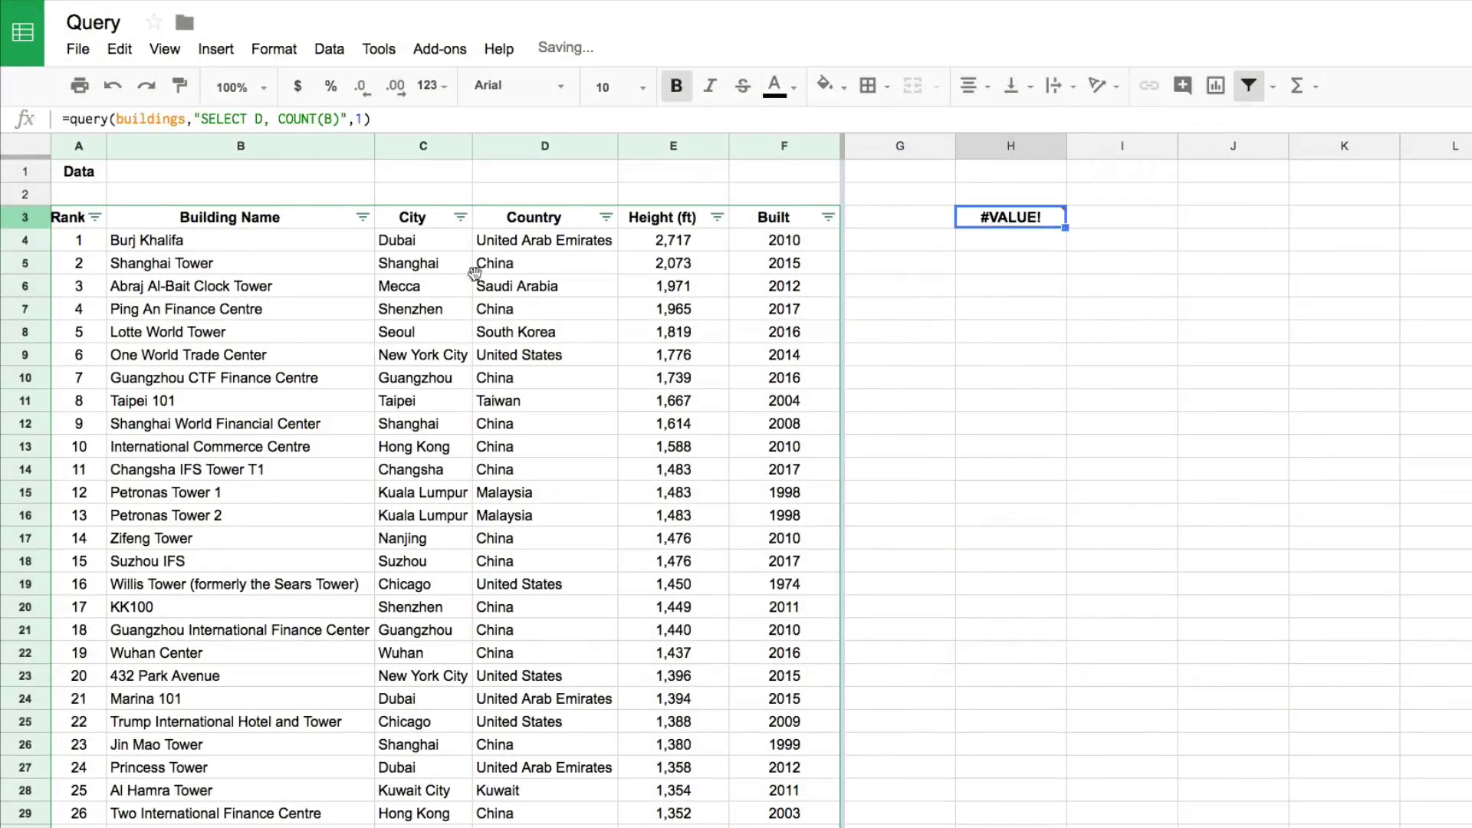
mouse_move(1038, 222)
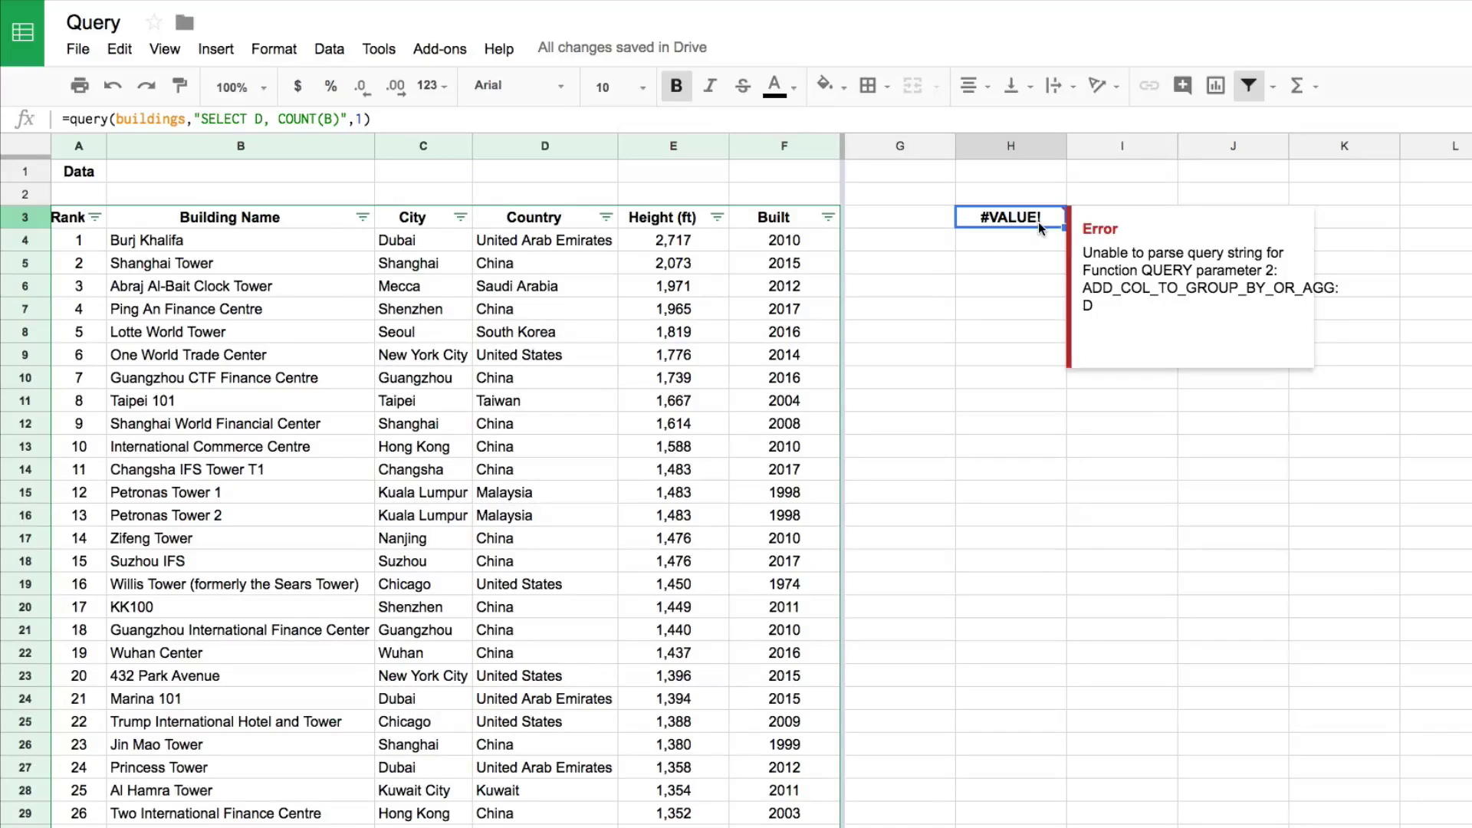
left_click(255, 116)
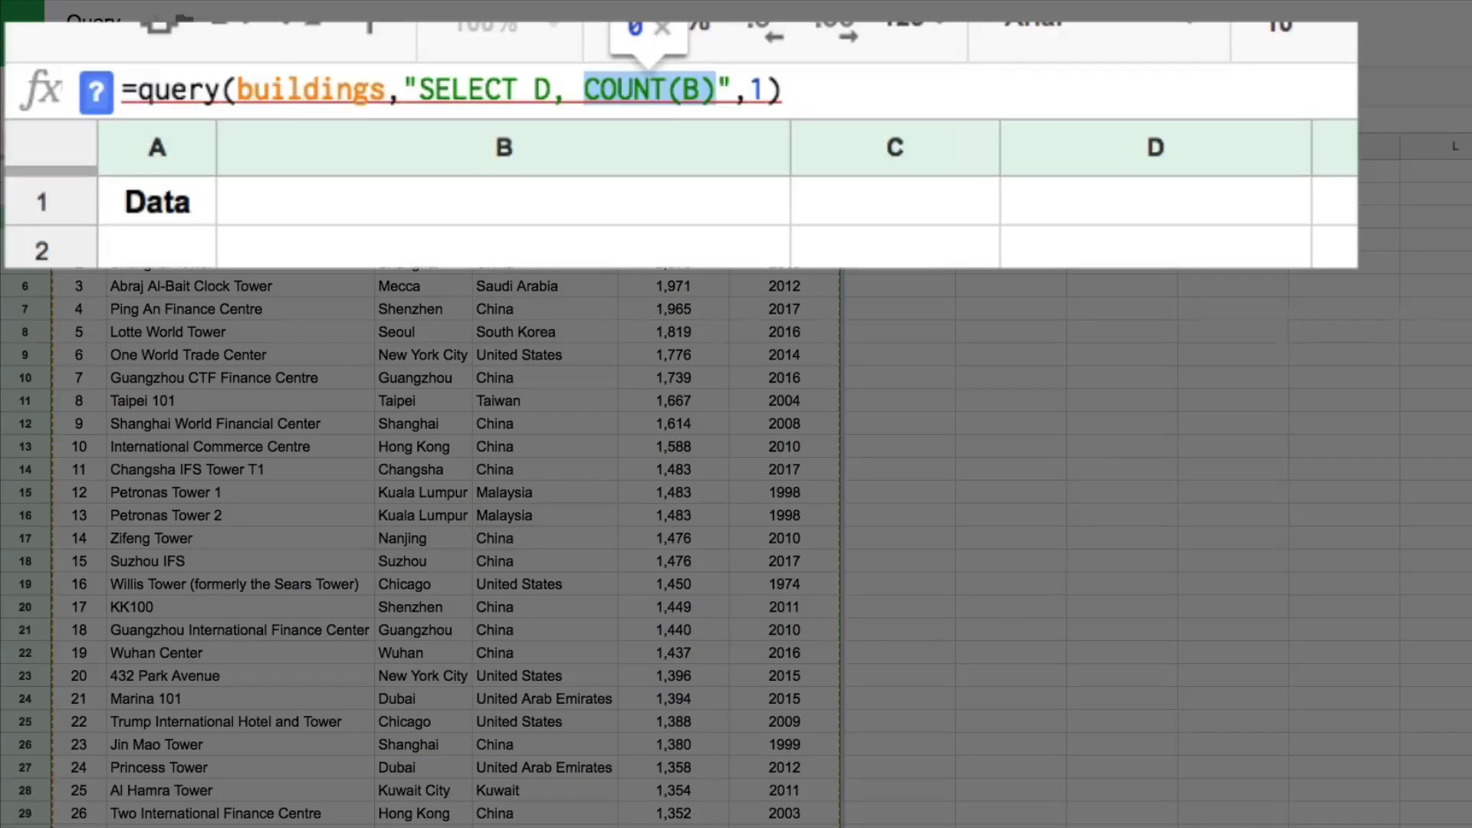
left_click_drag(421, 239, 422, 652)
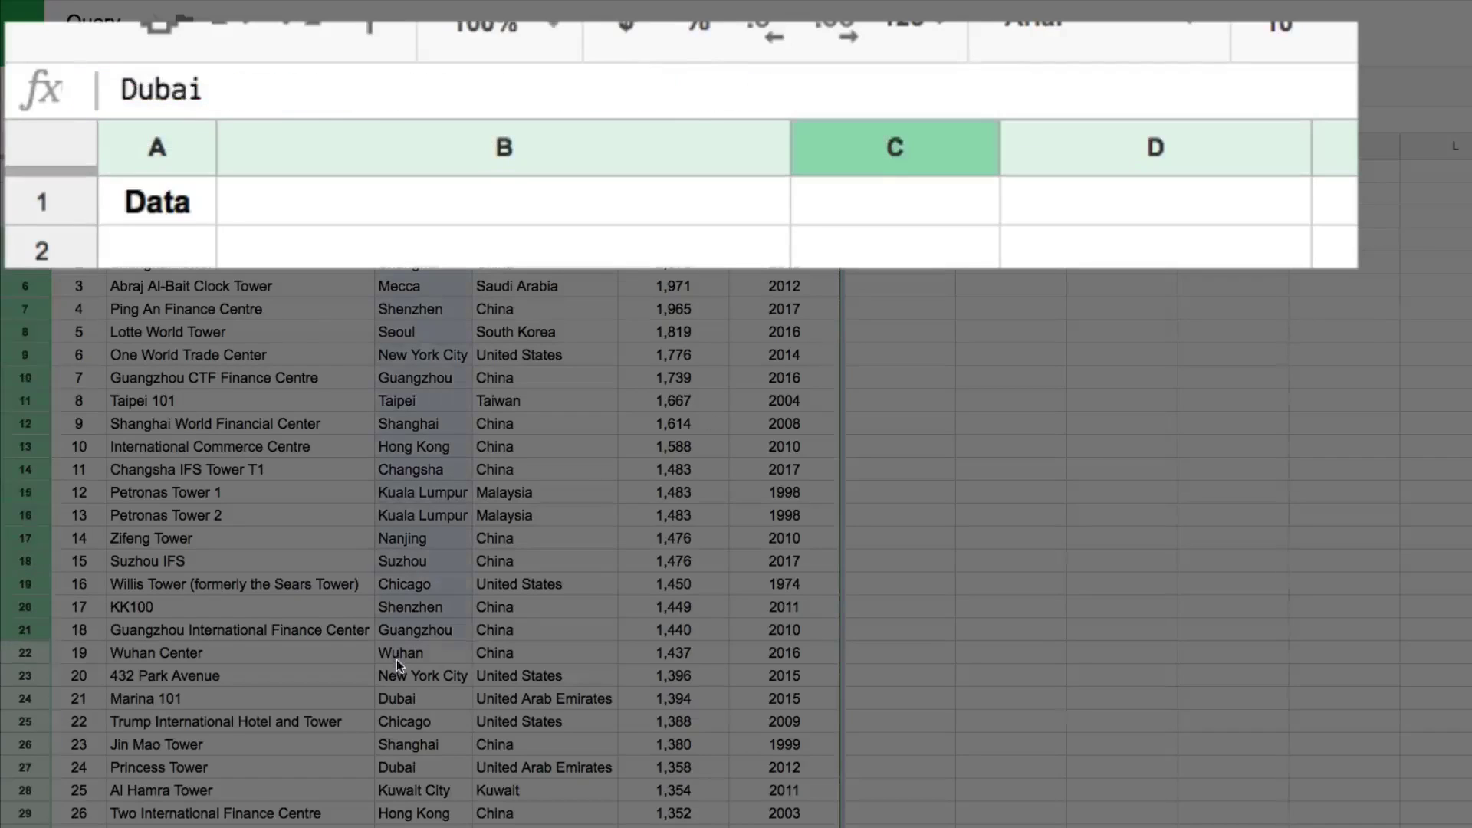
- Add a grouping by country to the H3 query so that it reads "SELECT D, COUNT(B) GROUP BY D"
left_click(1005, 217)
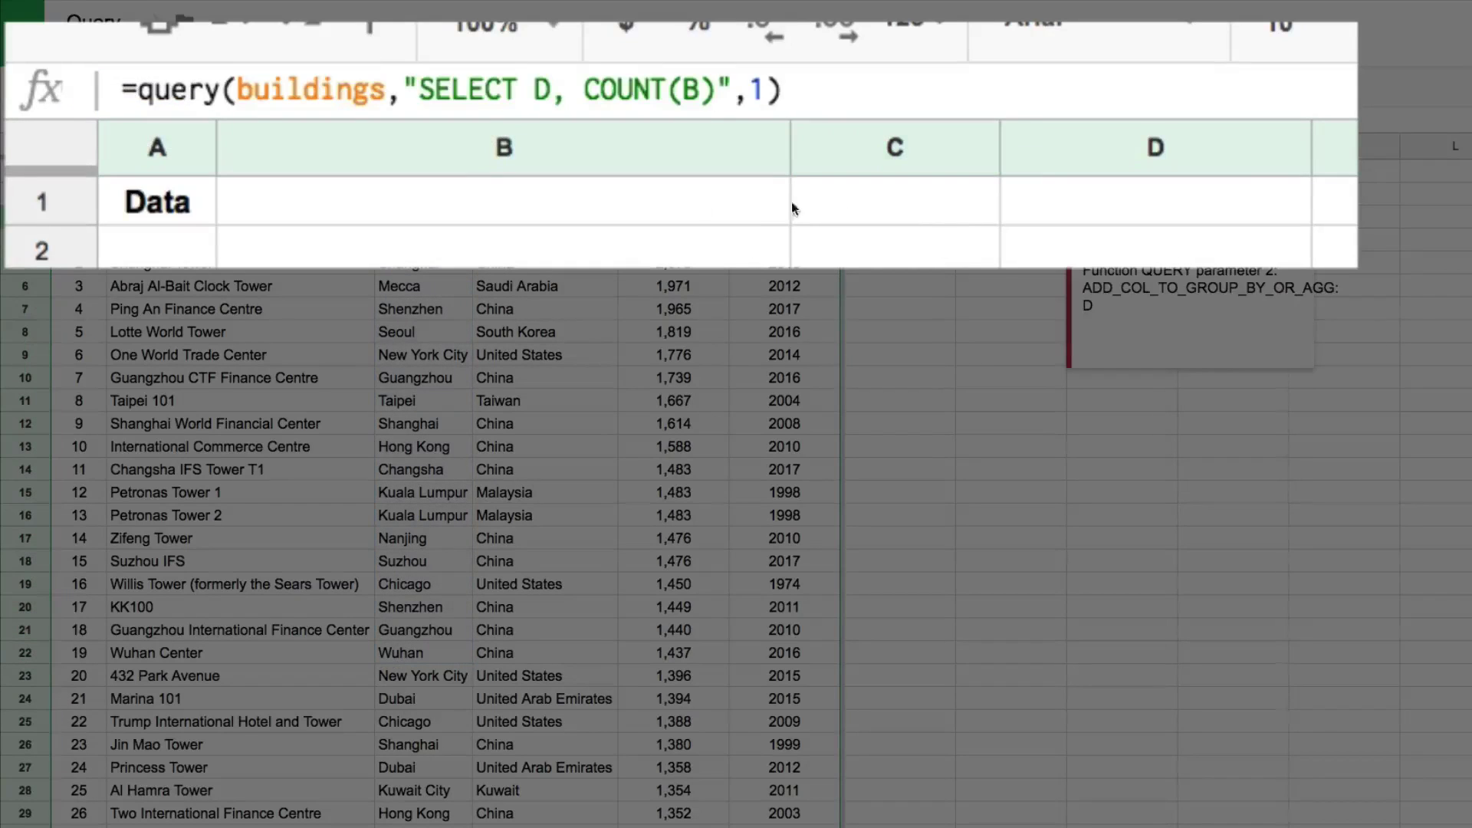
left_click(709, 88)
type("GROUP BY ")
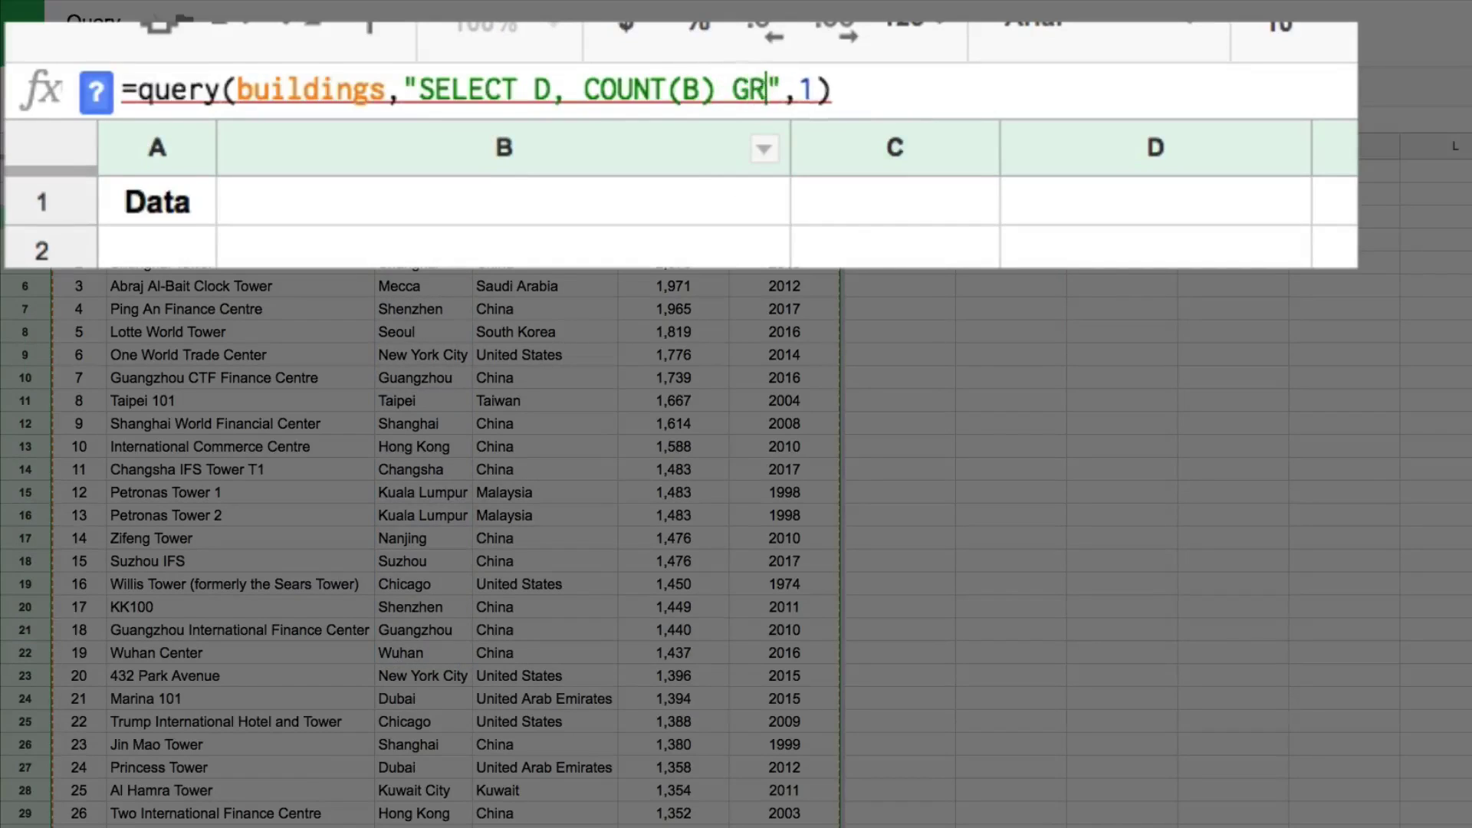
type("D")
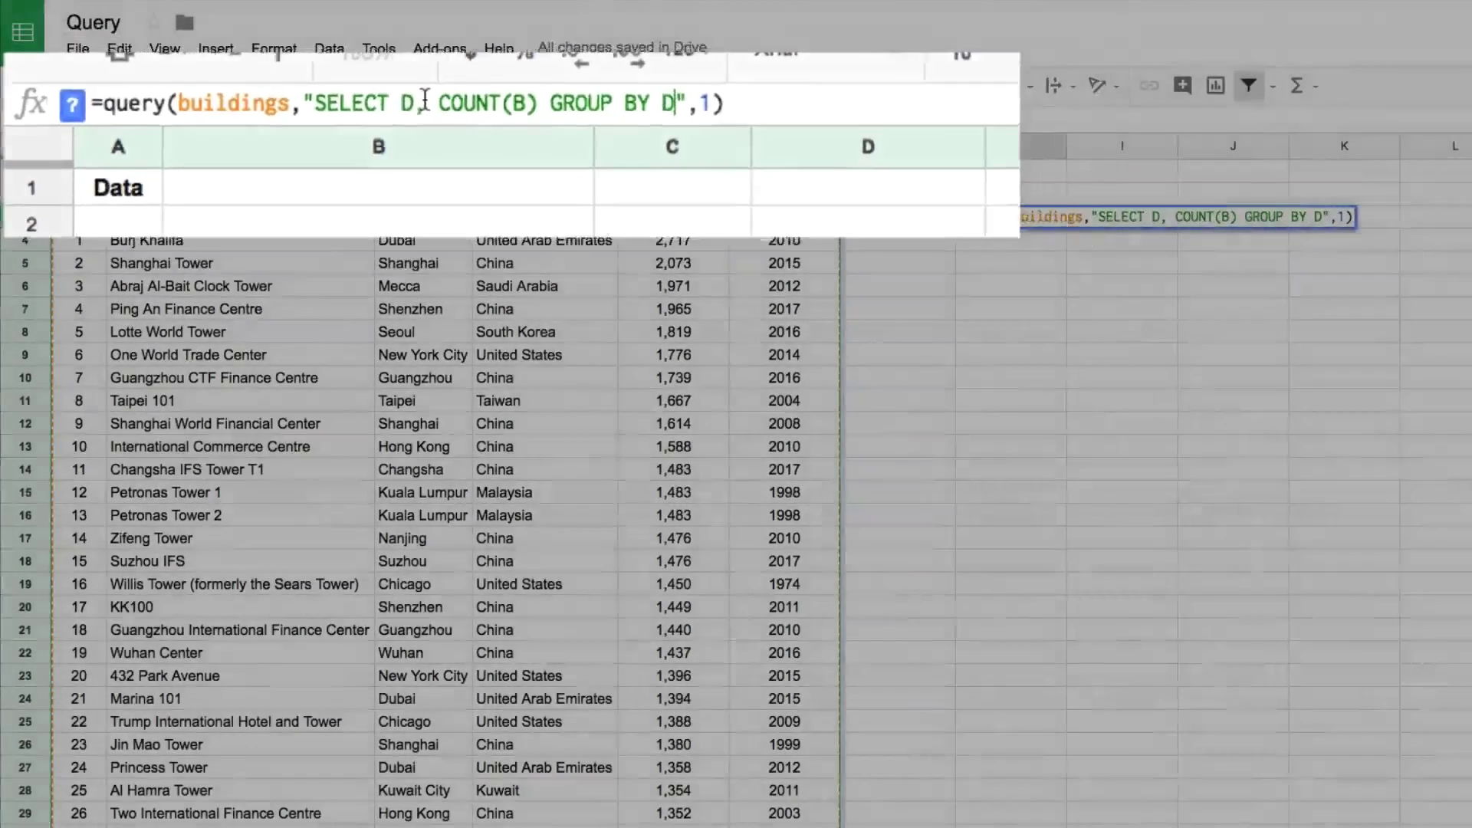
key("Return")
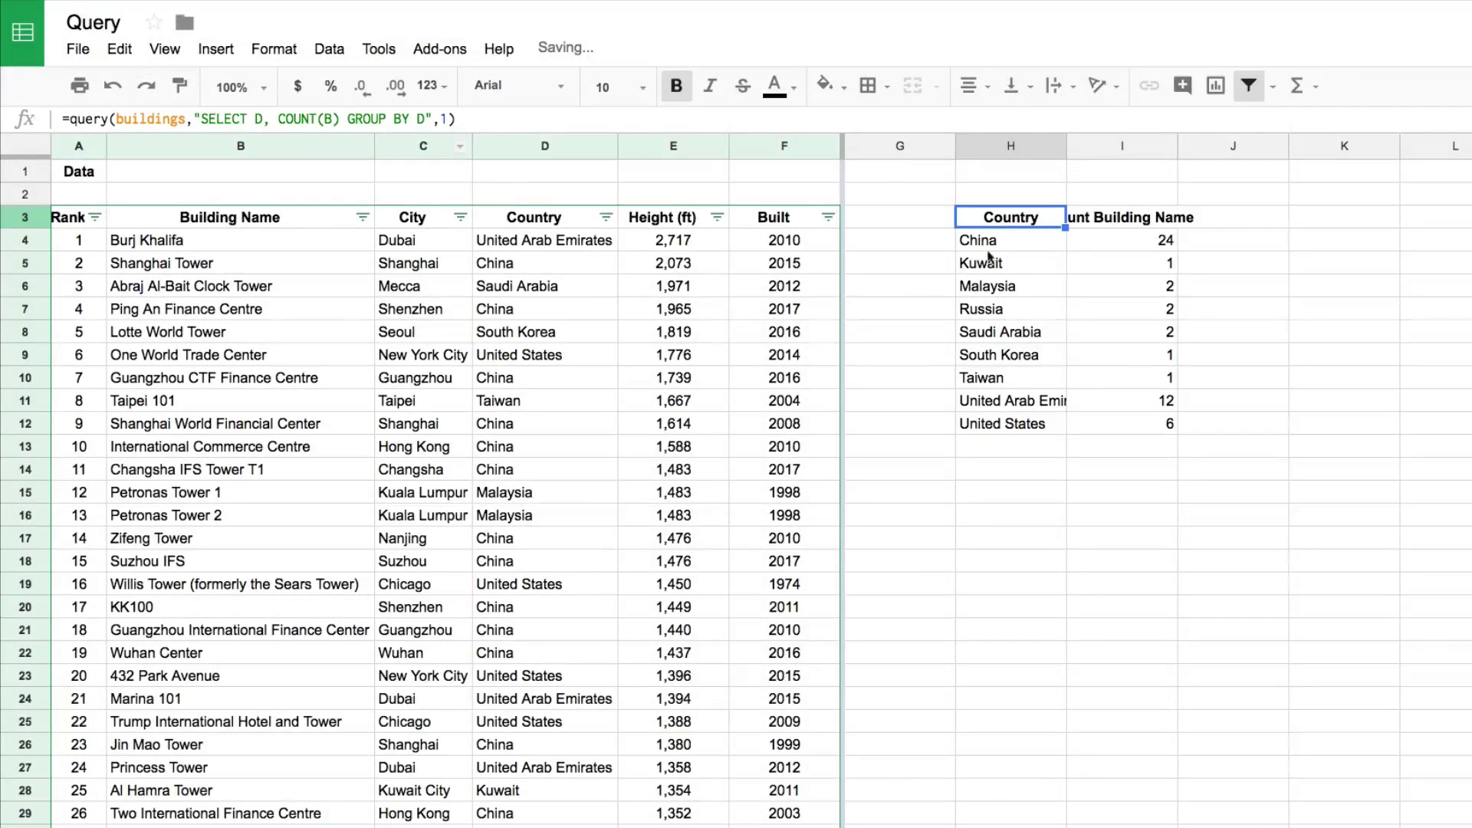
- Examine the grouped countries in H4:H12, the header in I3 and the building counts in I4:I12
left_click_drag(1020, 244, 1028, 418)
left_click(1091, 228)
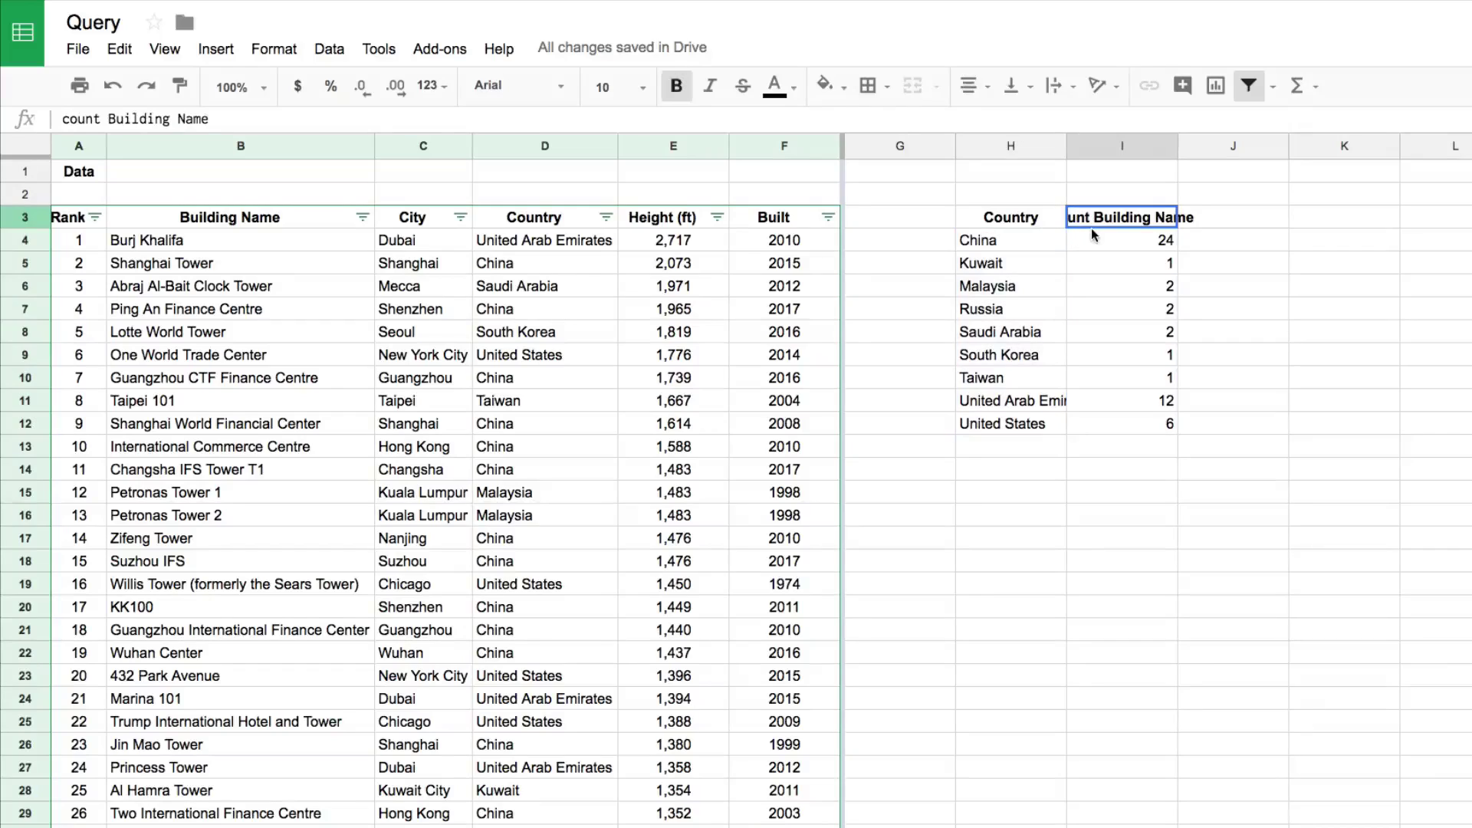
left_click_drag(1092, 235, 1094, 434)
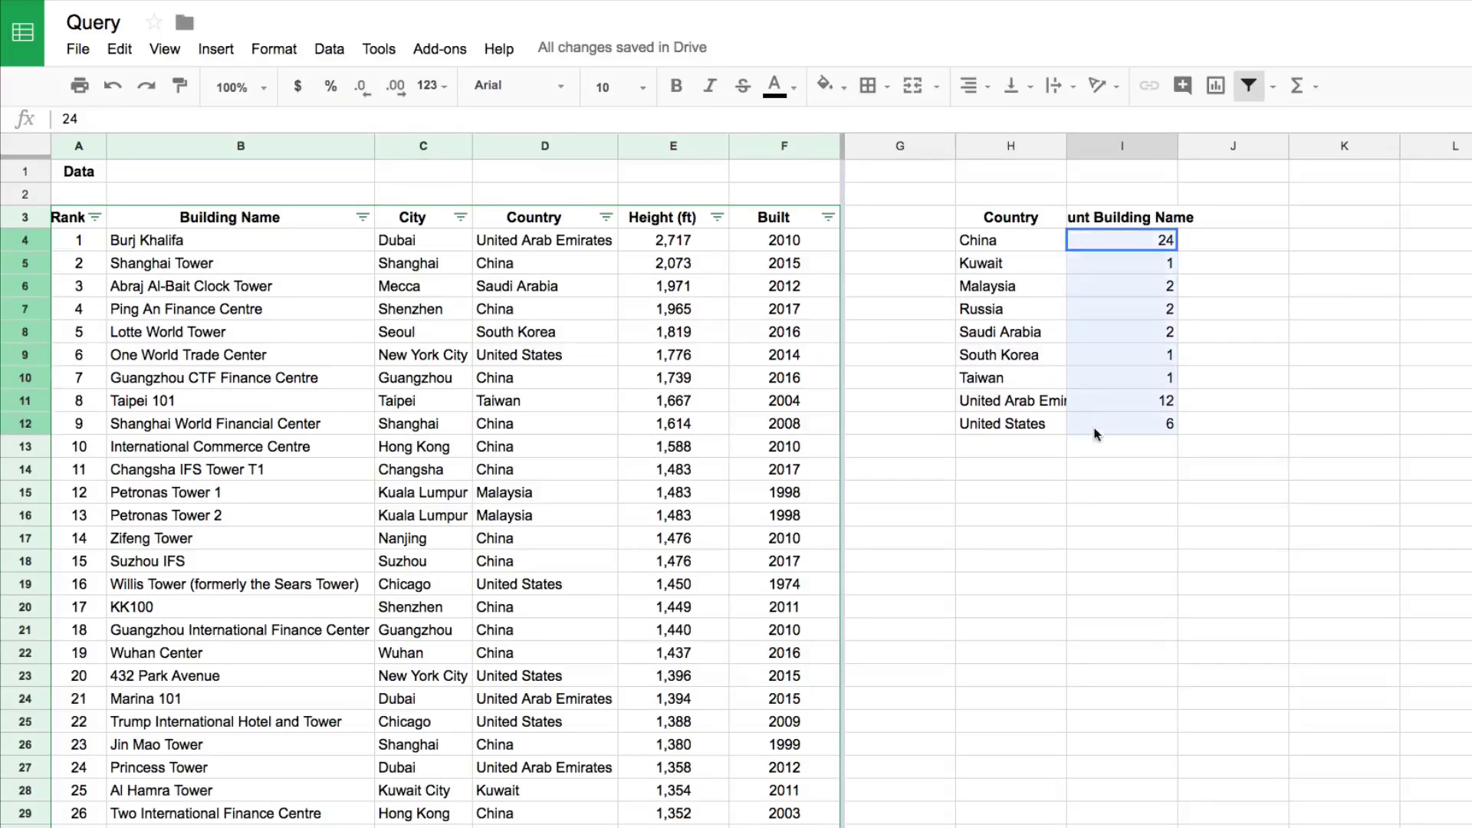
left_click(1032, 246)
left_click(1031, 264)
left_click(1032, 277)
- Sort the grouped H3 query by descending building count by appending "ORDER BY COUNT(B) DESC" after GROUP BY D
left_click(1027, 220)
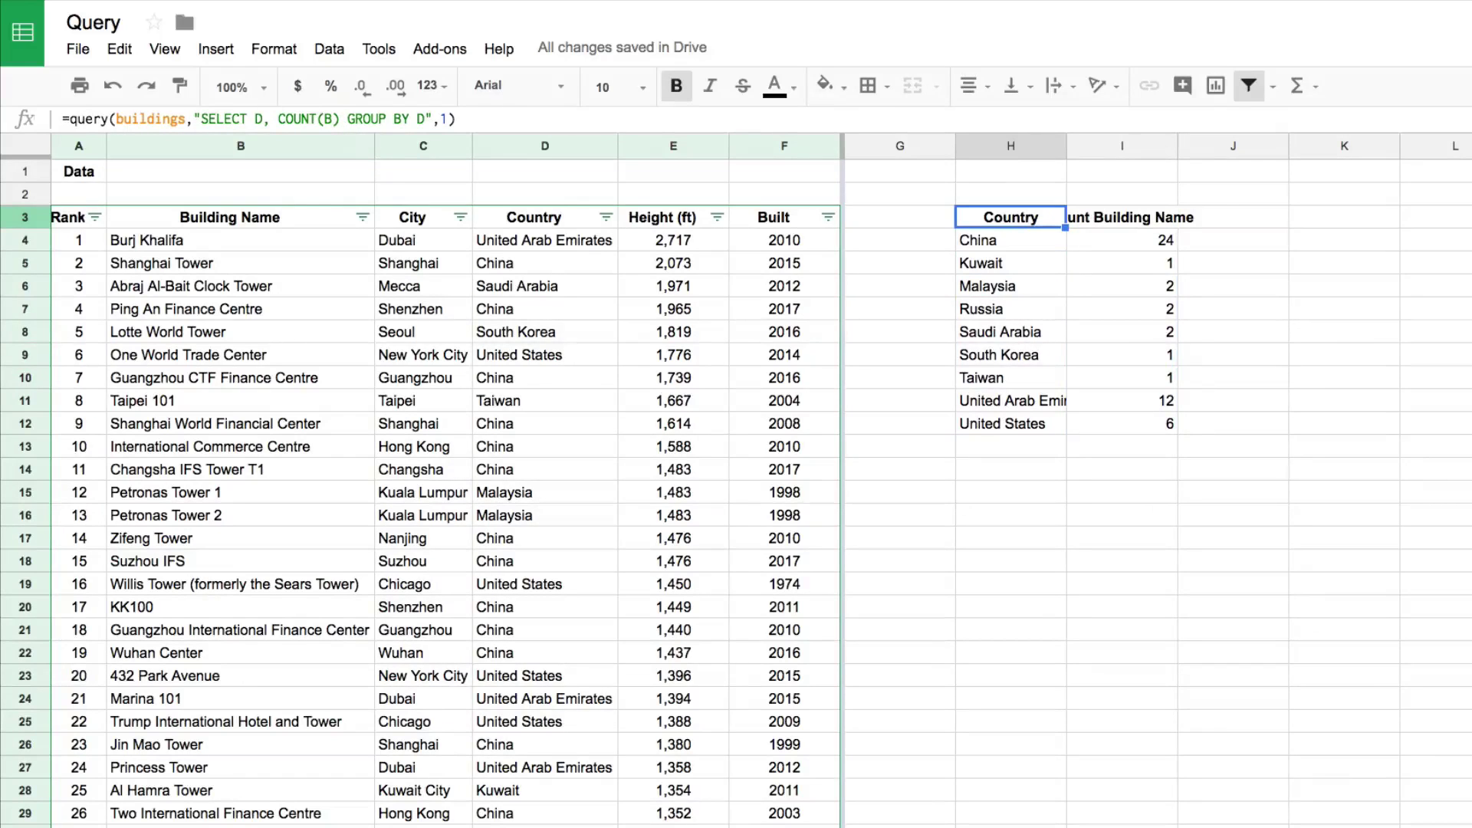
left_click(446, 120)
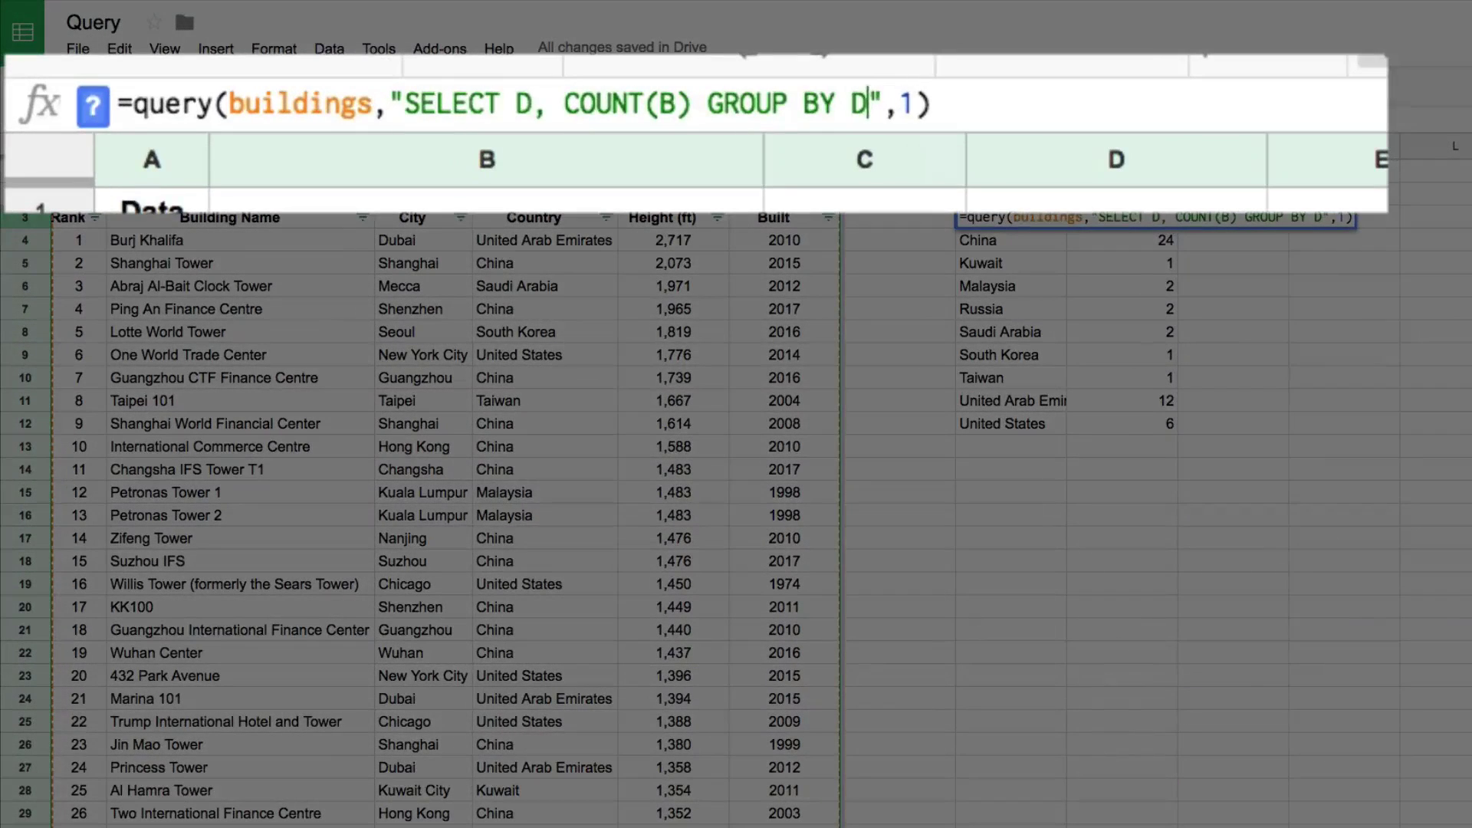
type("ORDER BY ")
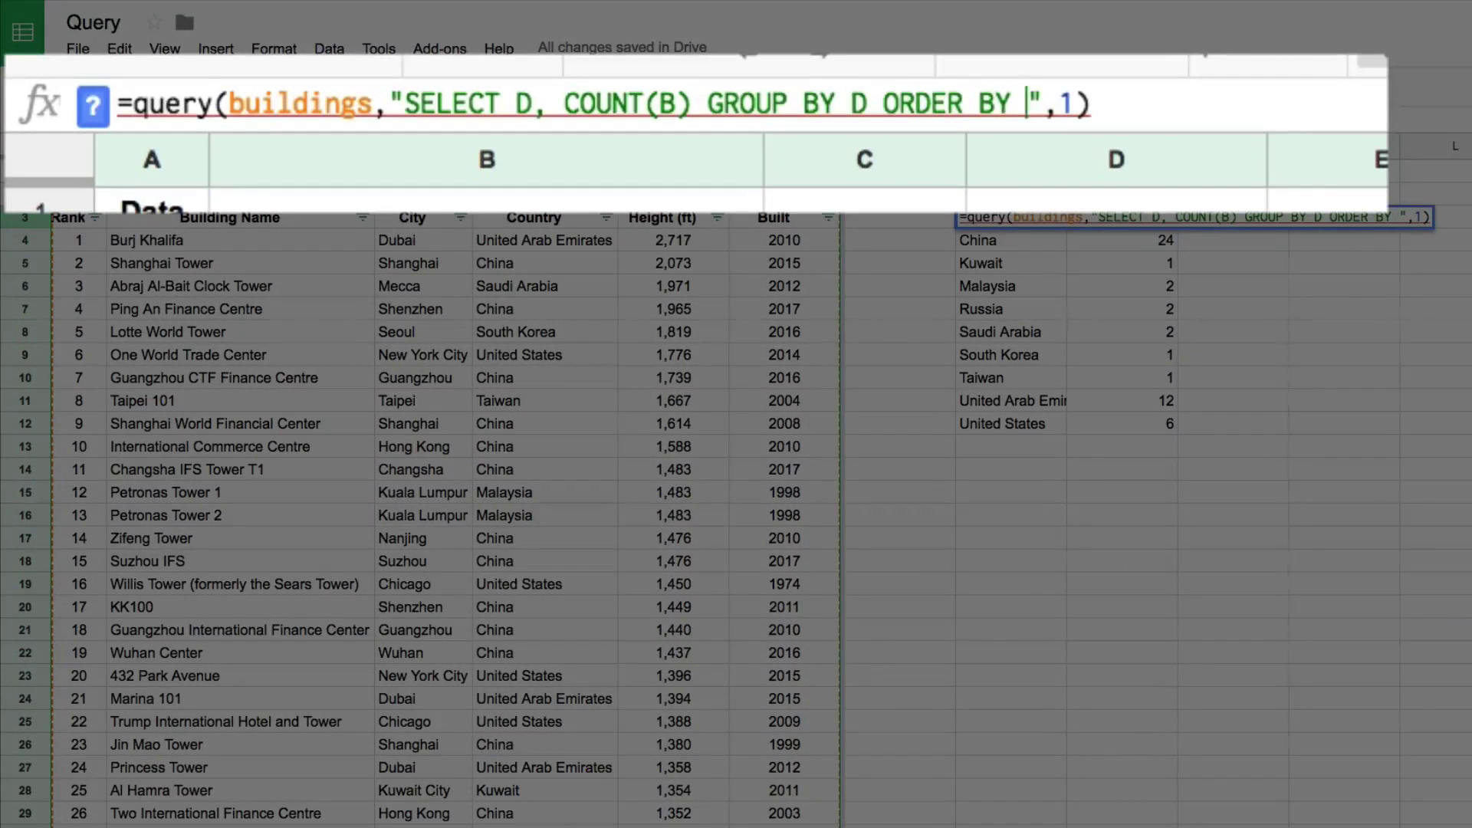
type("COUNT(B)")
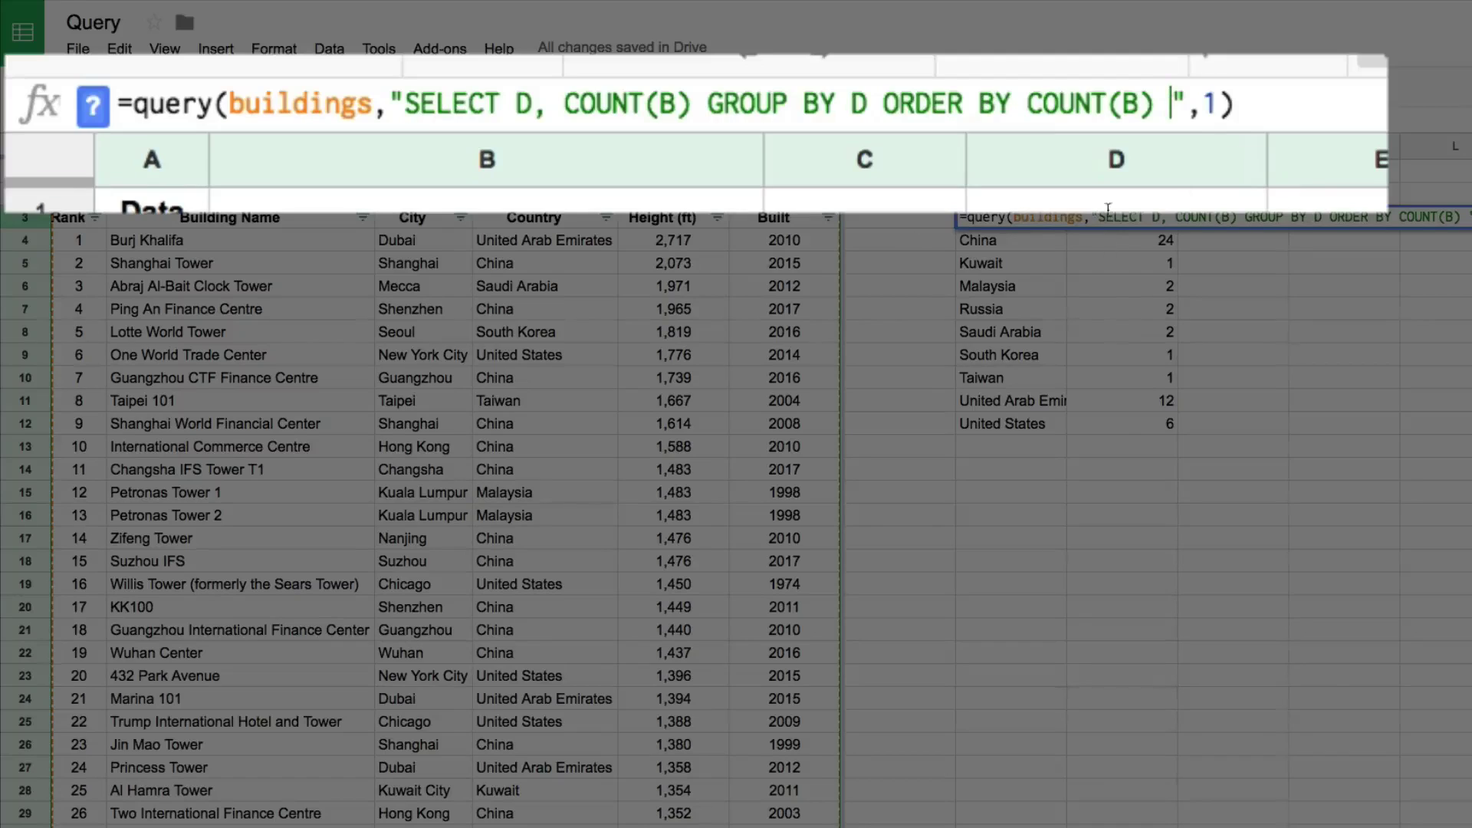
type(" DESC")
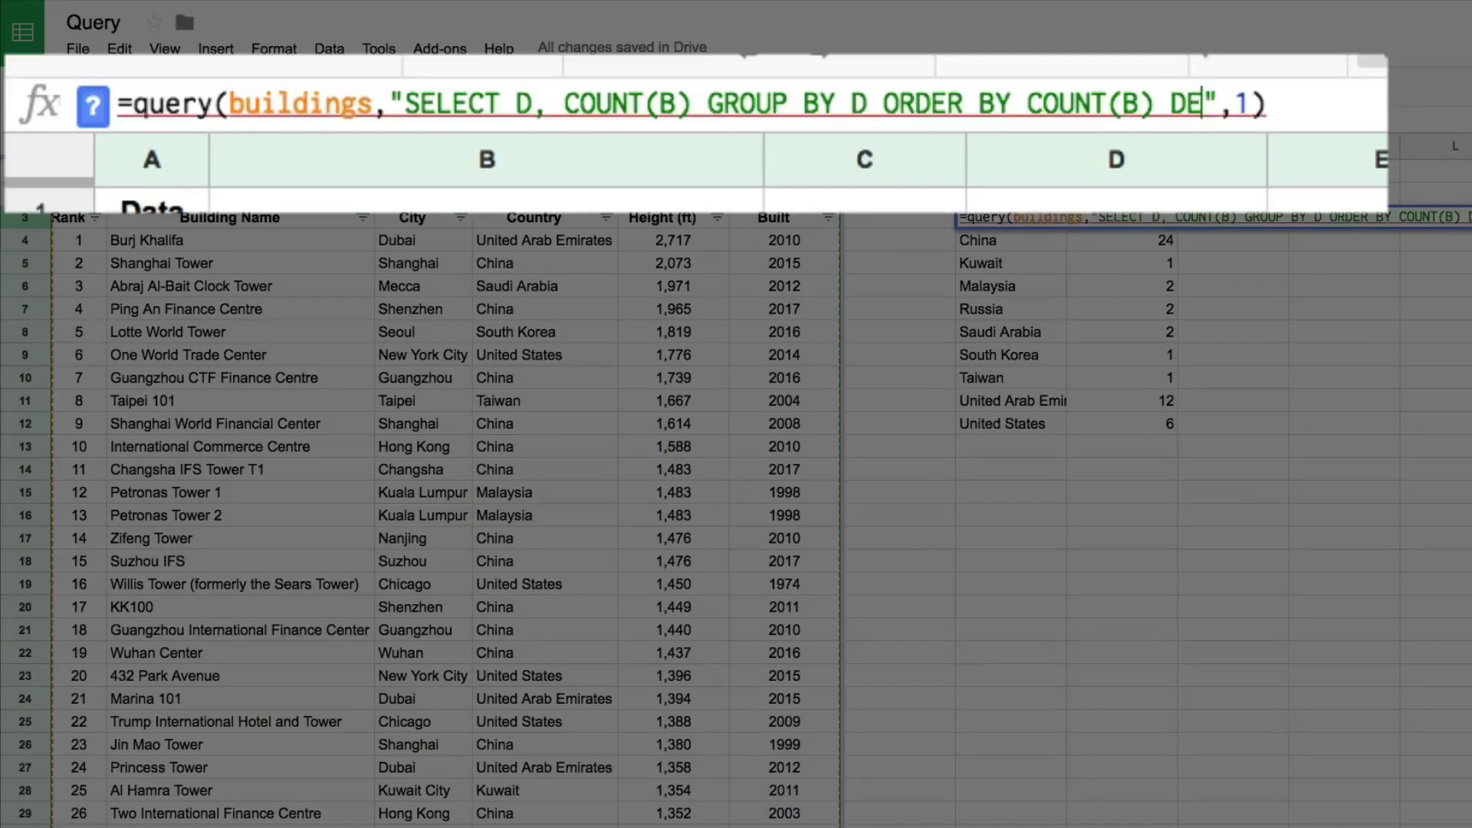
key("BackSpace")
type("SC")
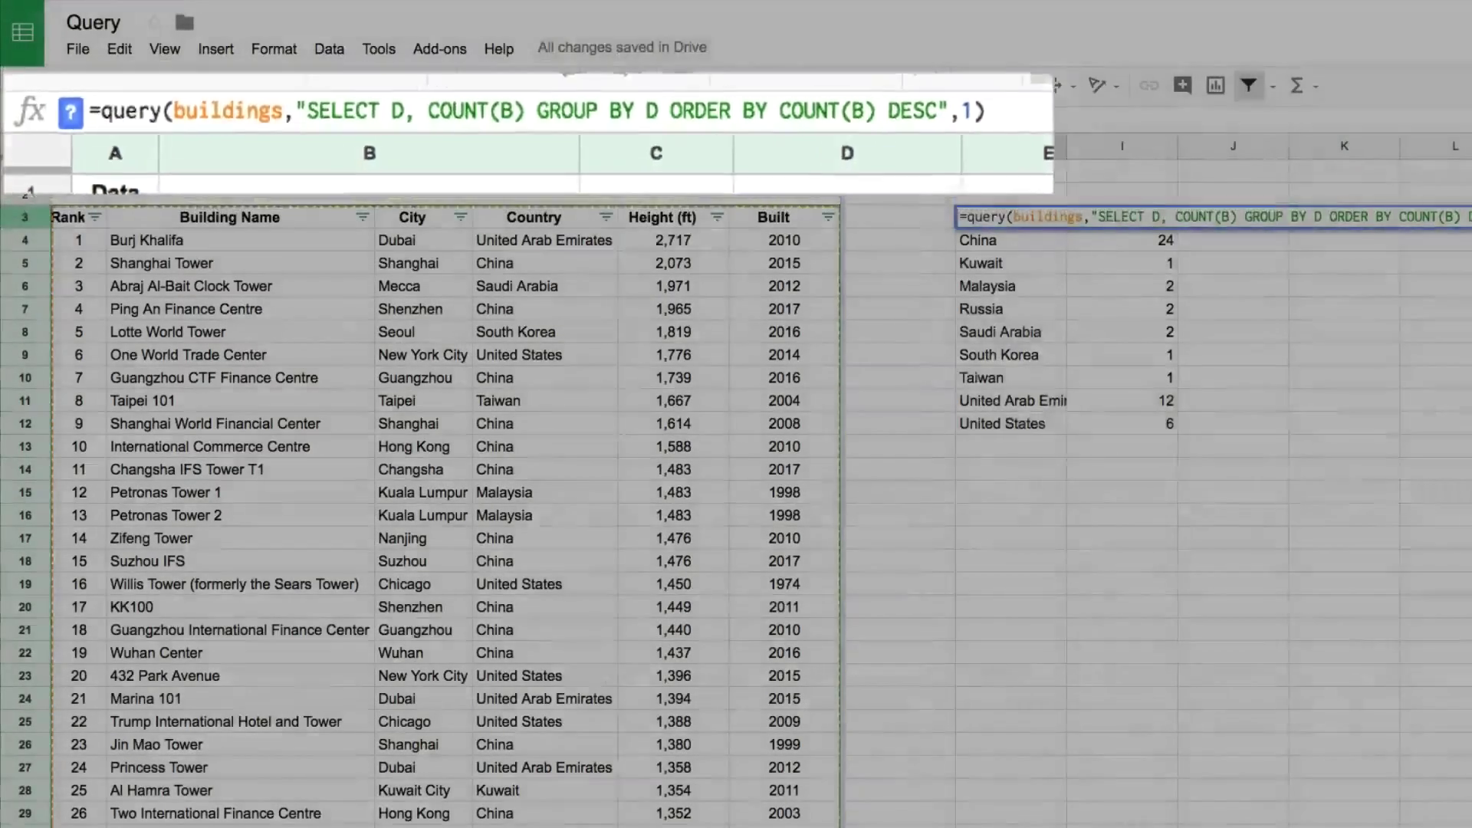
key("Return")
- Highlight the sorted countries and their counts in H4:I10 to review their order
key("shift+Down")
key("shift+Down")
key("shift+Right")
key("shift+Down")
key("shift+Down")
key("shift+Down")
key("shift+Down")
key("shift+Down")
key("shift+Down")
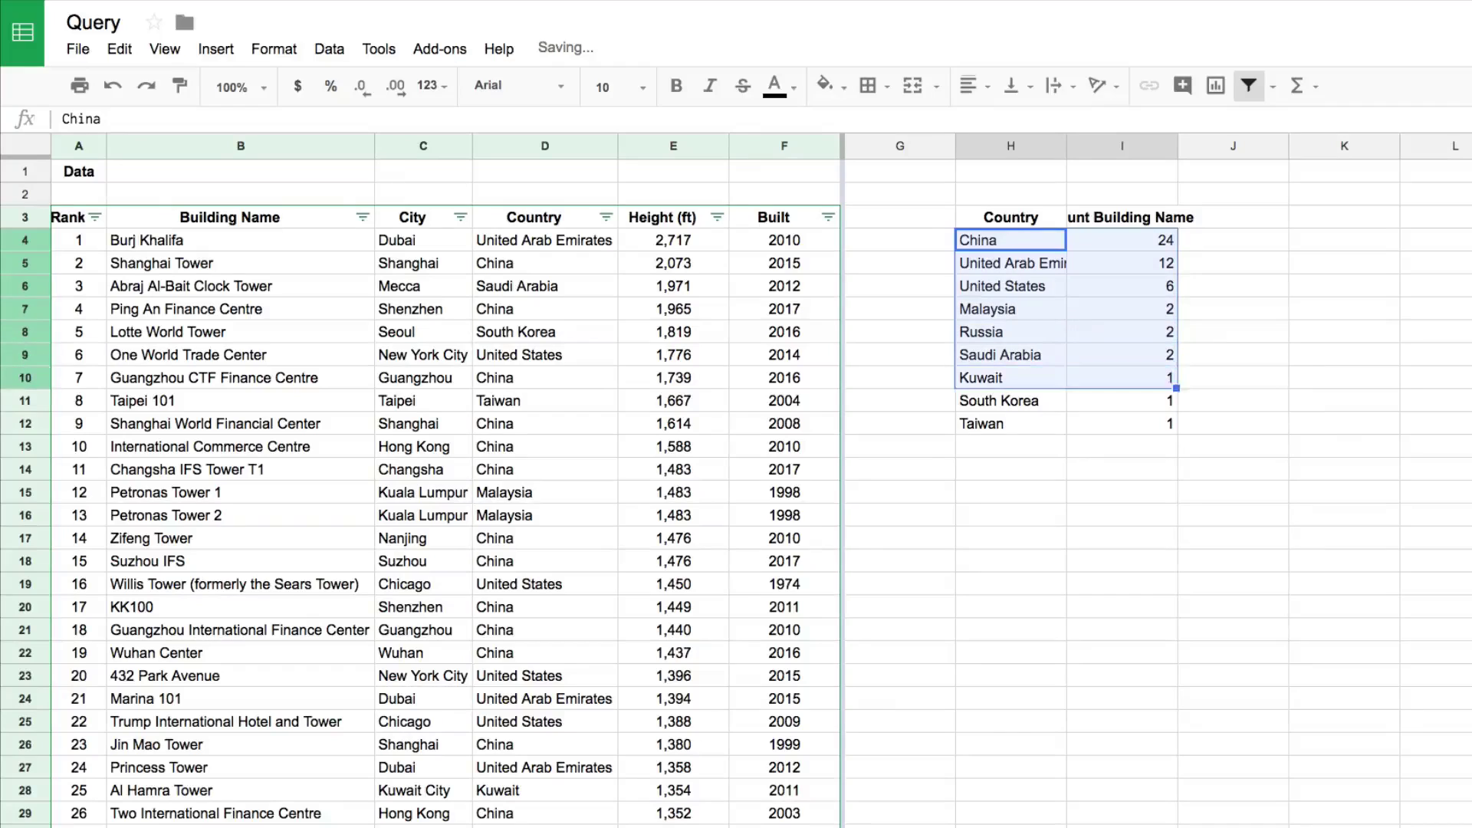
- Restrict the H3 query to buildings built after 2000 by inserting "WHERE F > 2000" before GROUP BY
key("Up")
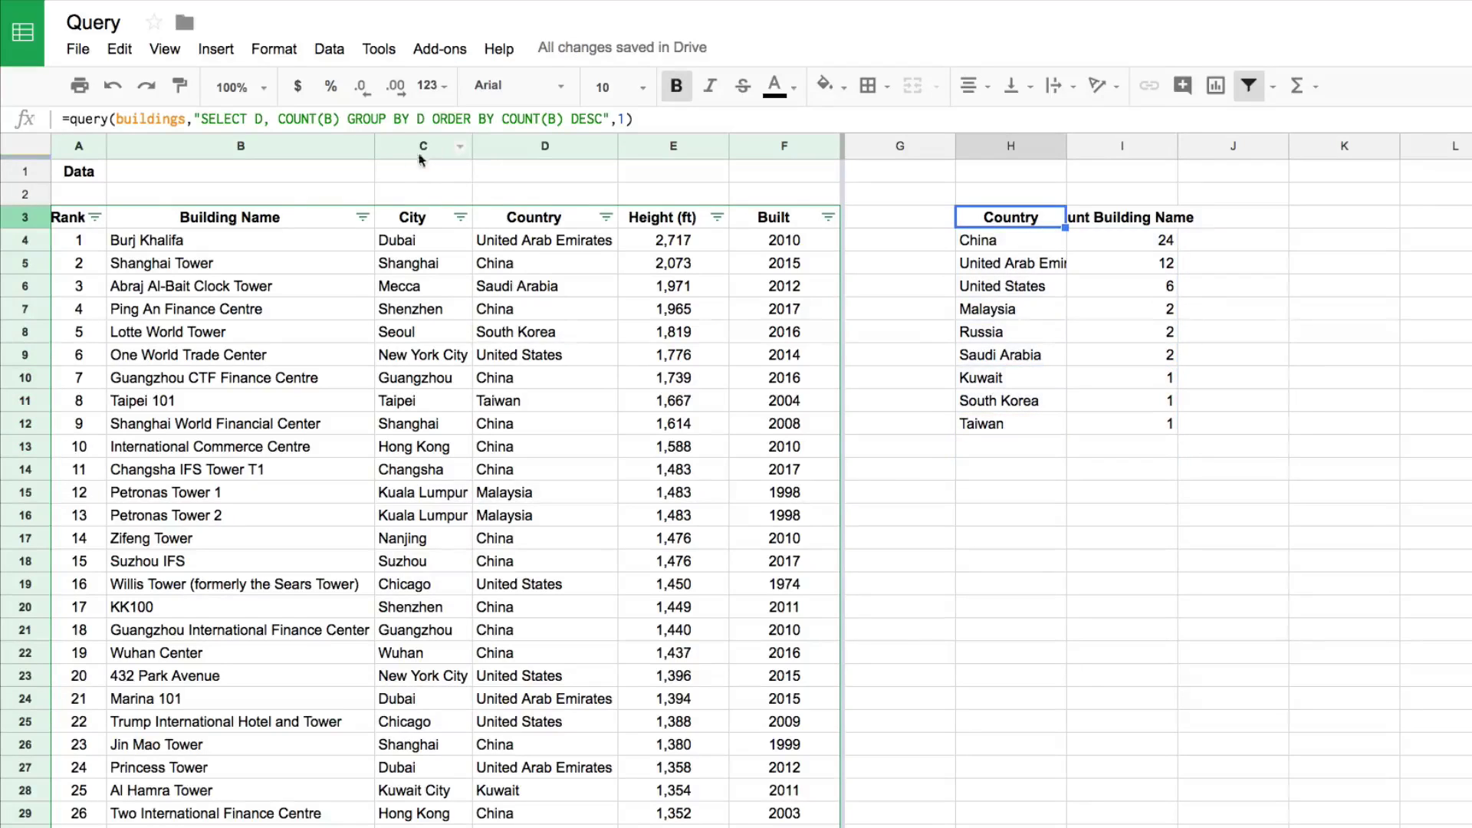
left_click(349, 118)
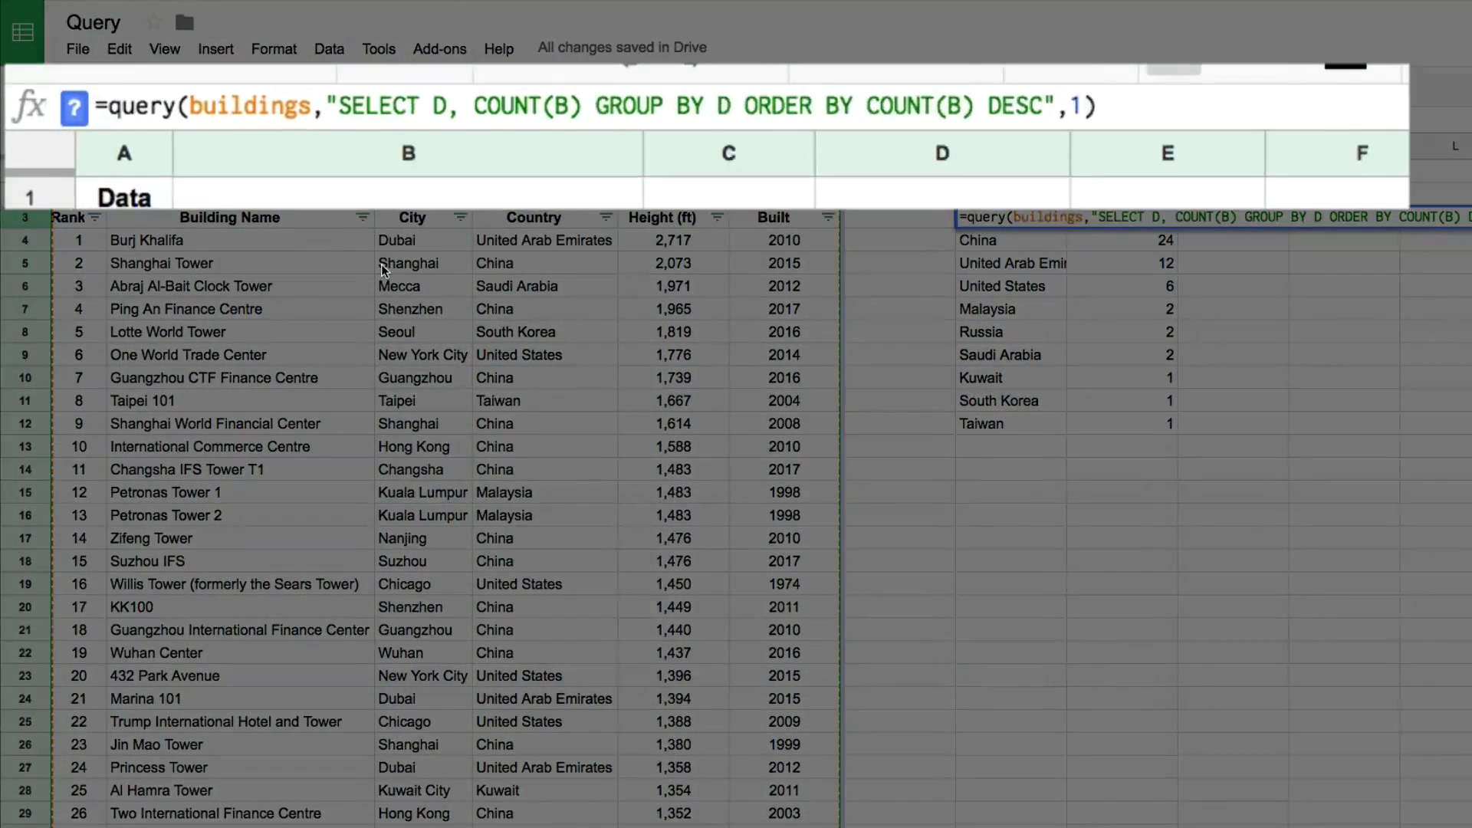
left_click(594, 105)
type("WHERE ")
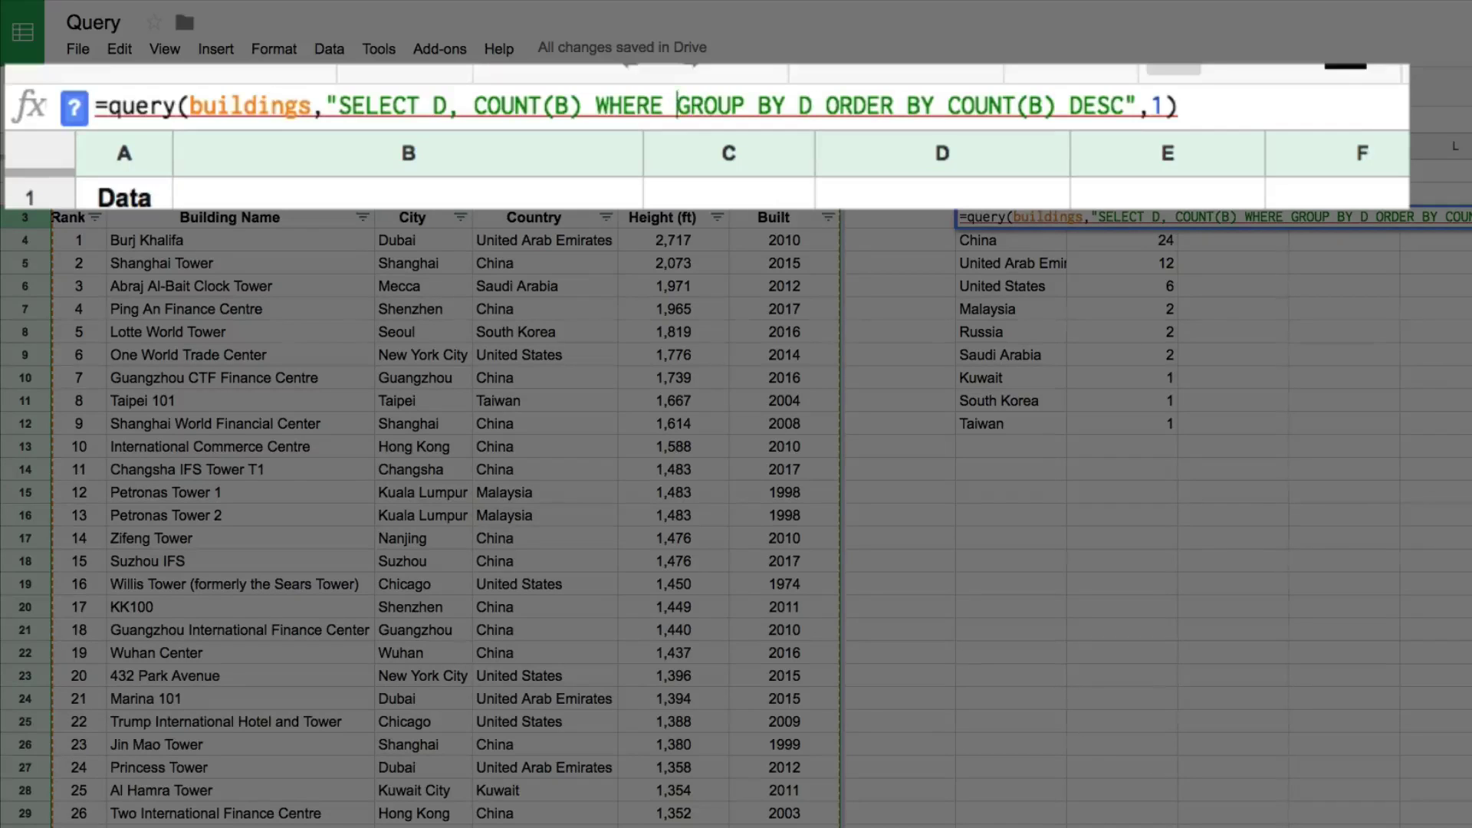
type("F > 2000")
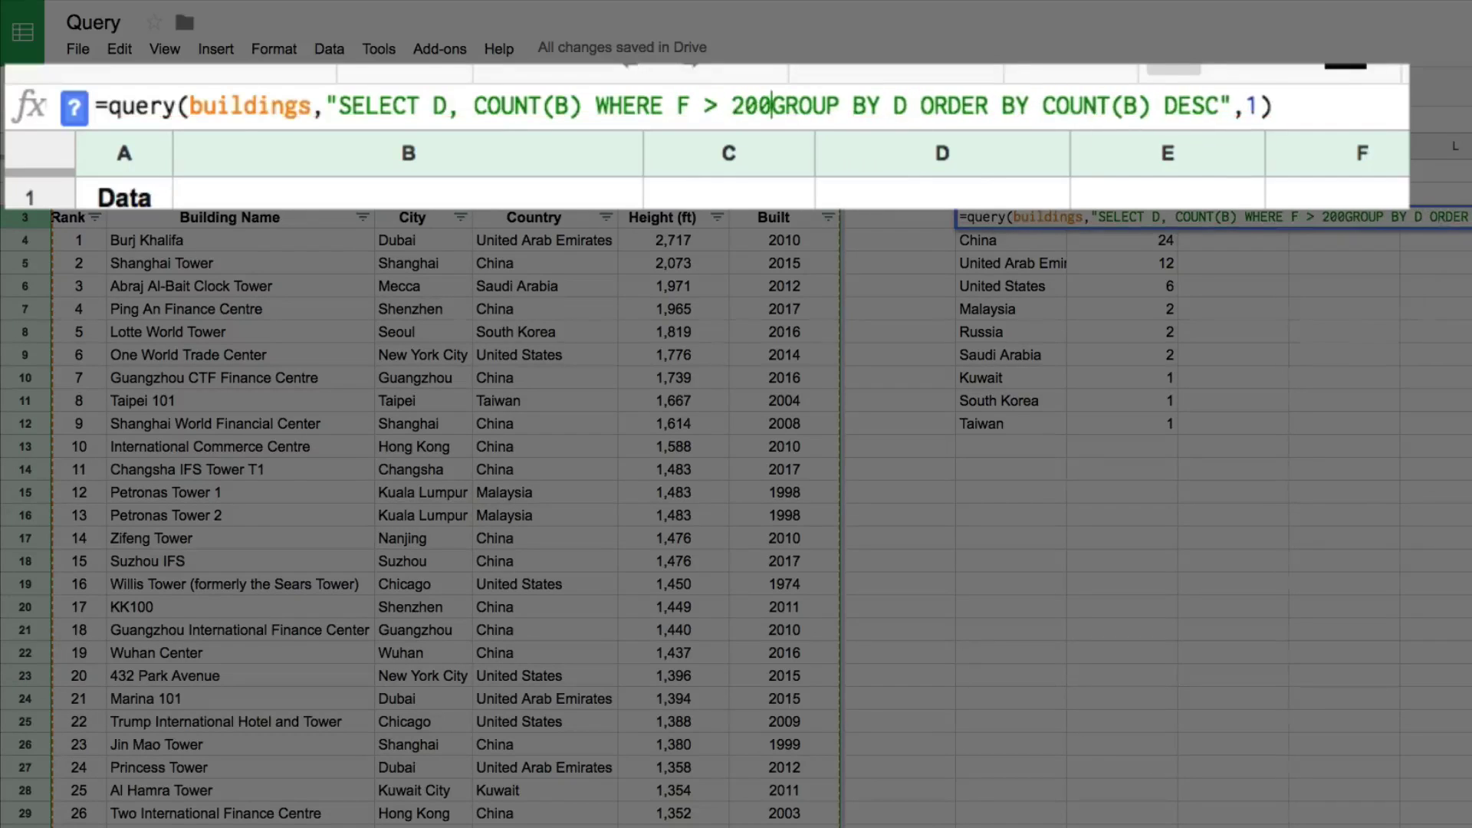
key("Return")
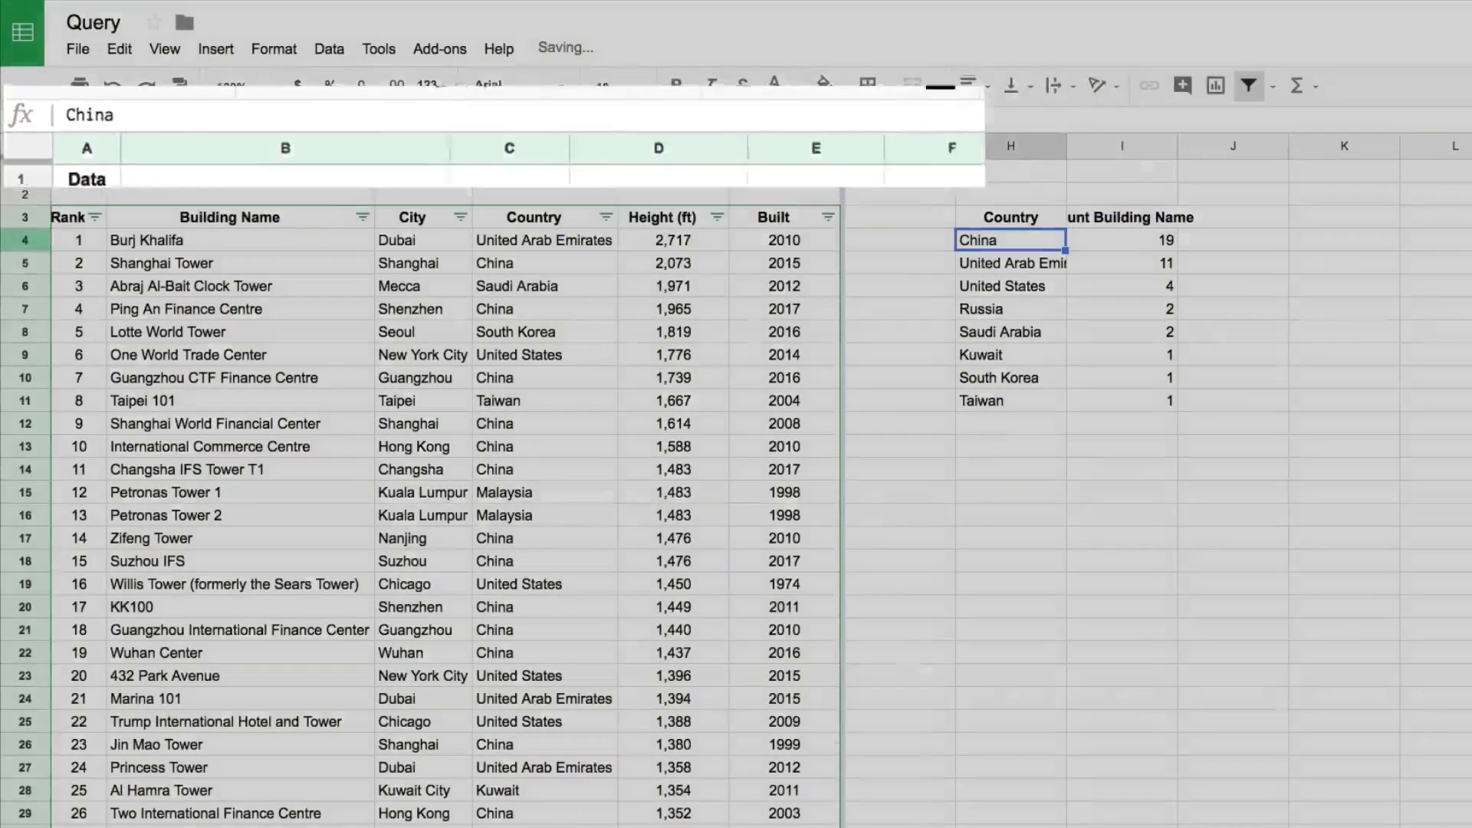
- Change the comparison in the H3 query's WHERE clause to "F < 2000" to count buildings built before 2000
left_click(1058, 218)
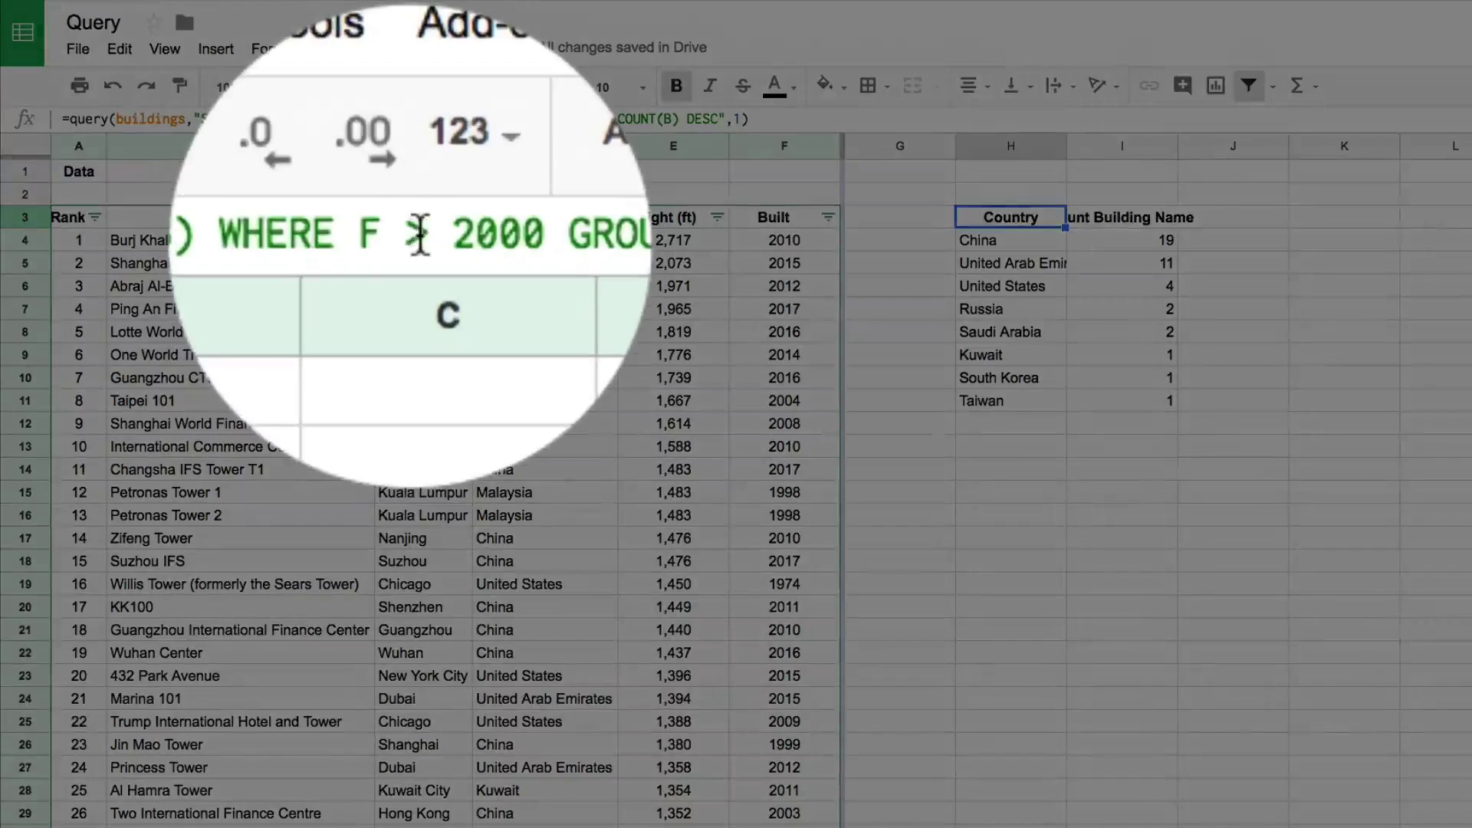
double_click(379, 119)
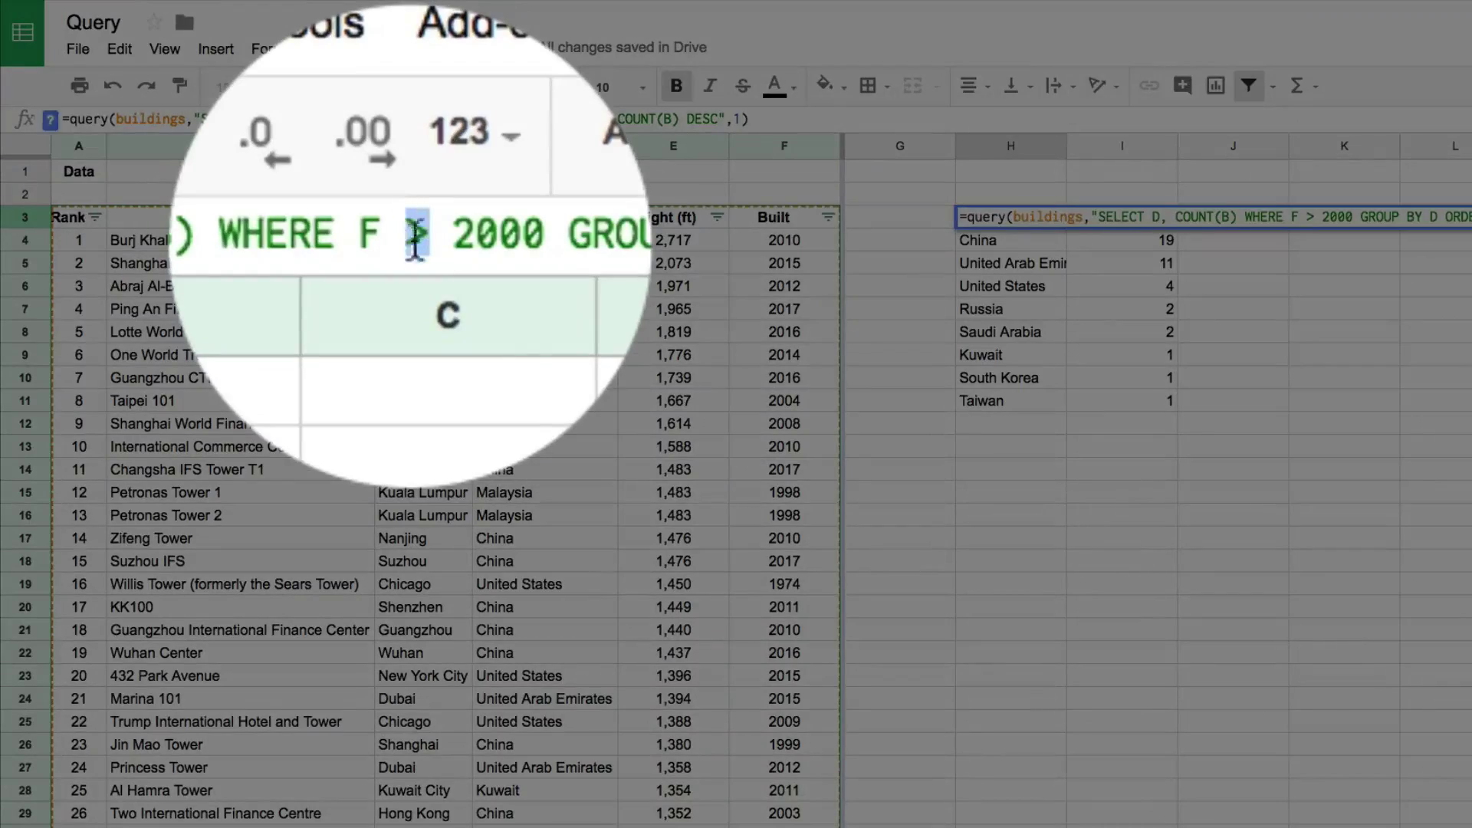
type("<")
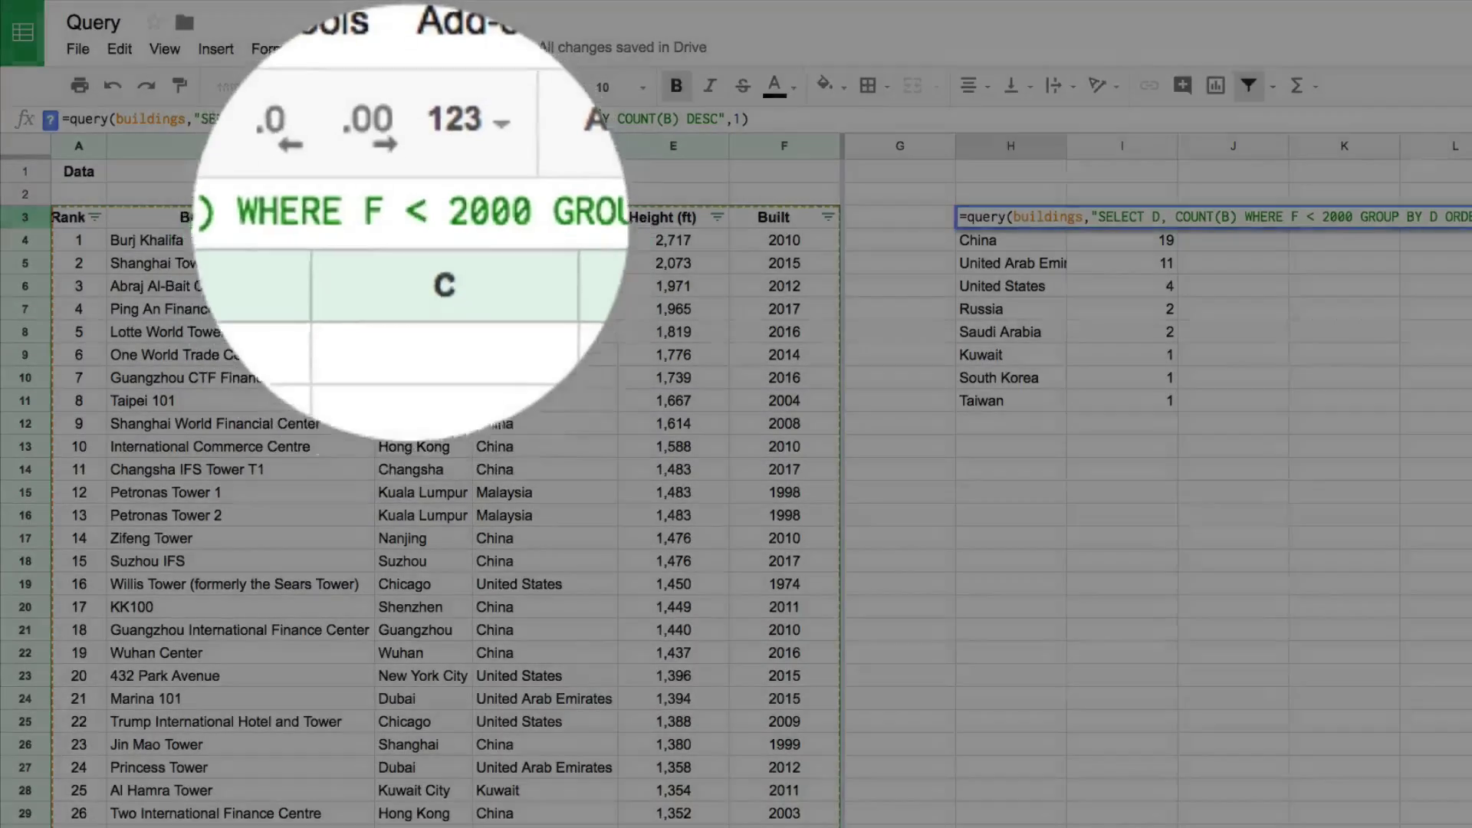
key("Return")
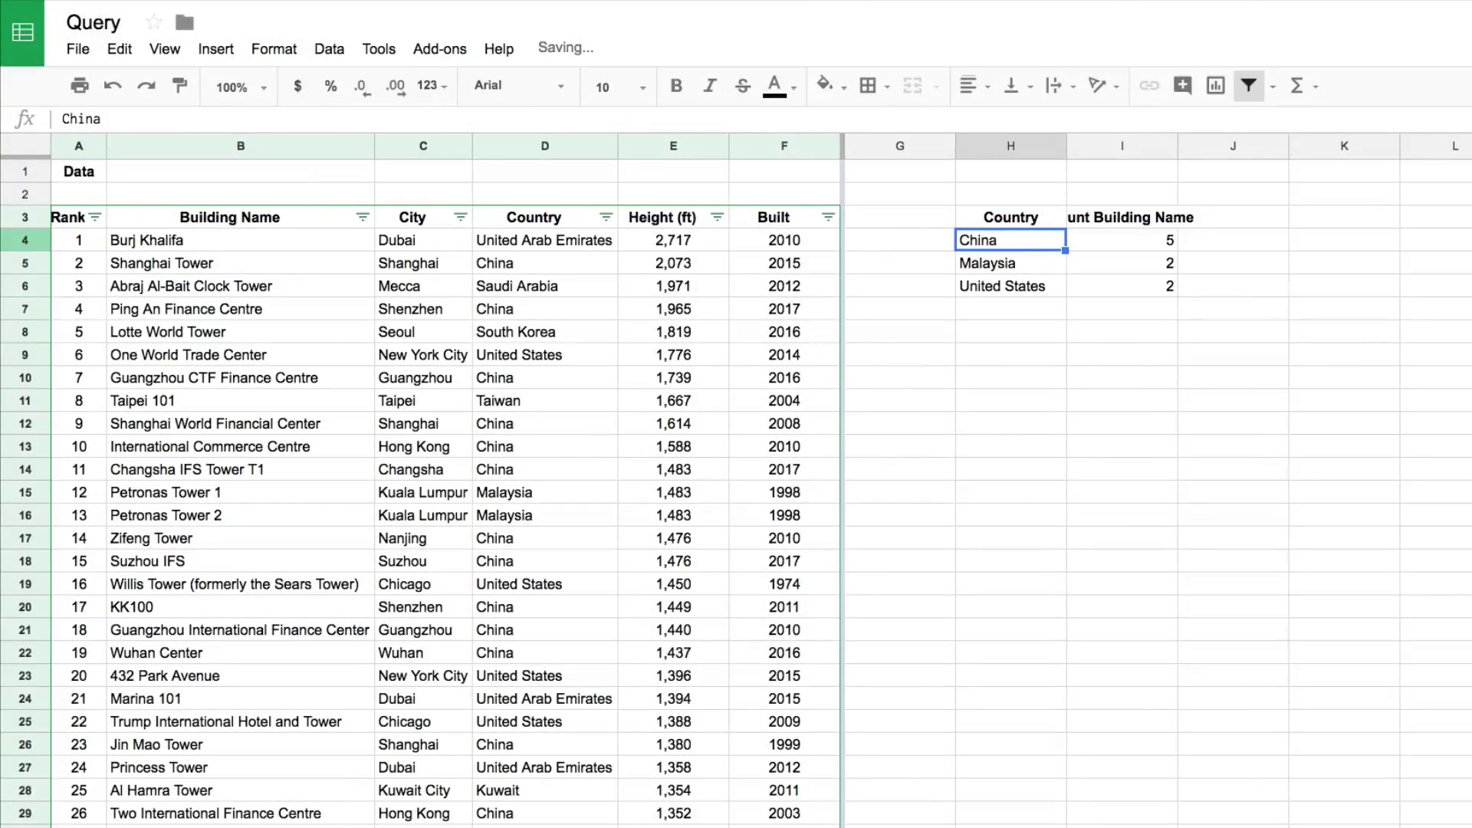
- Highlight the filtered countries and their building counts in H4:I6 to review them
key("shift+Right")
key("shift+Down")
key("shift+Down")
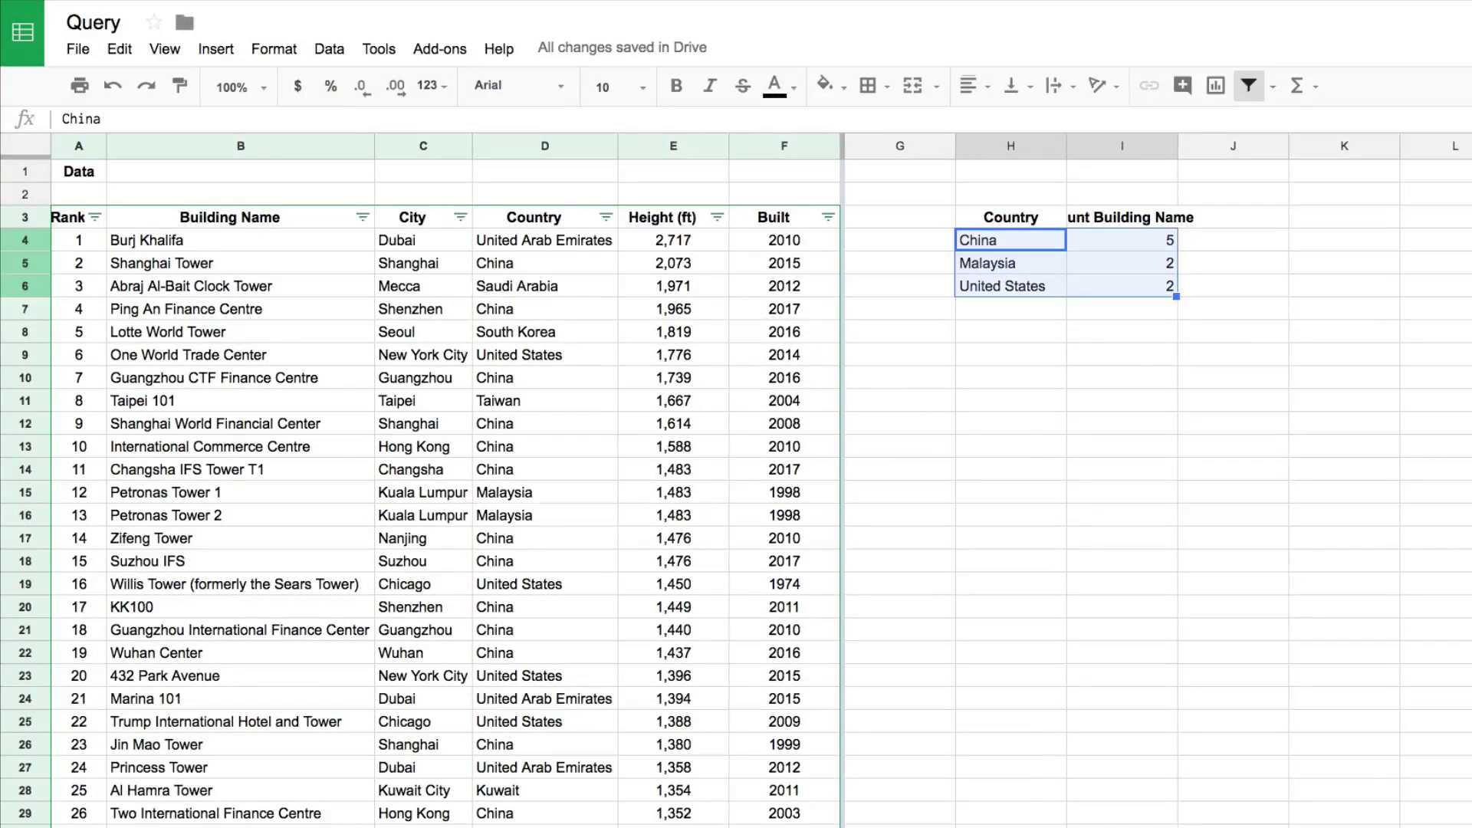
key("Down")
key("Up")
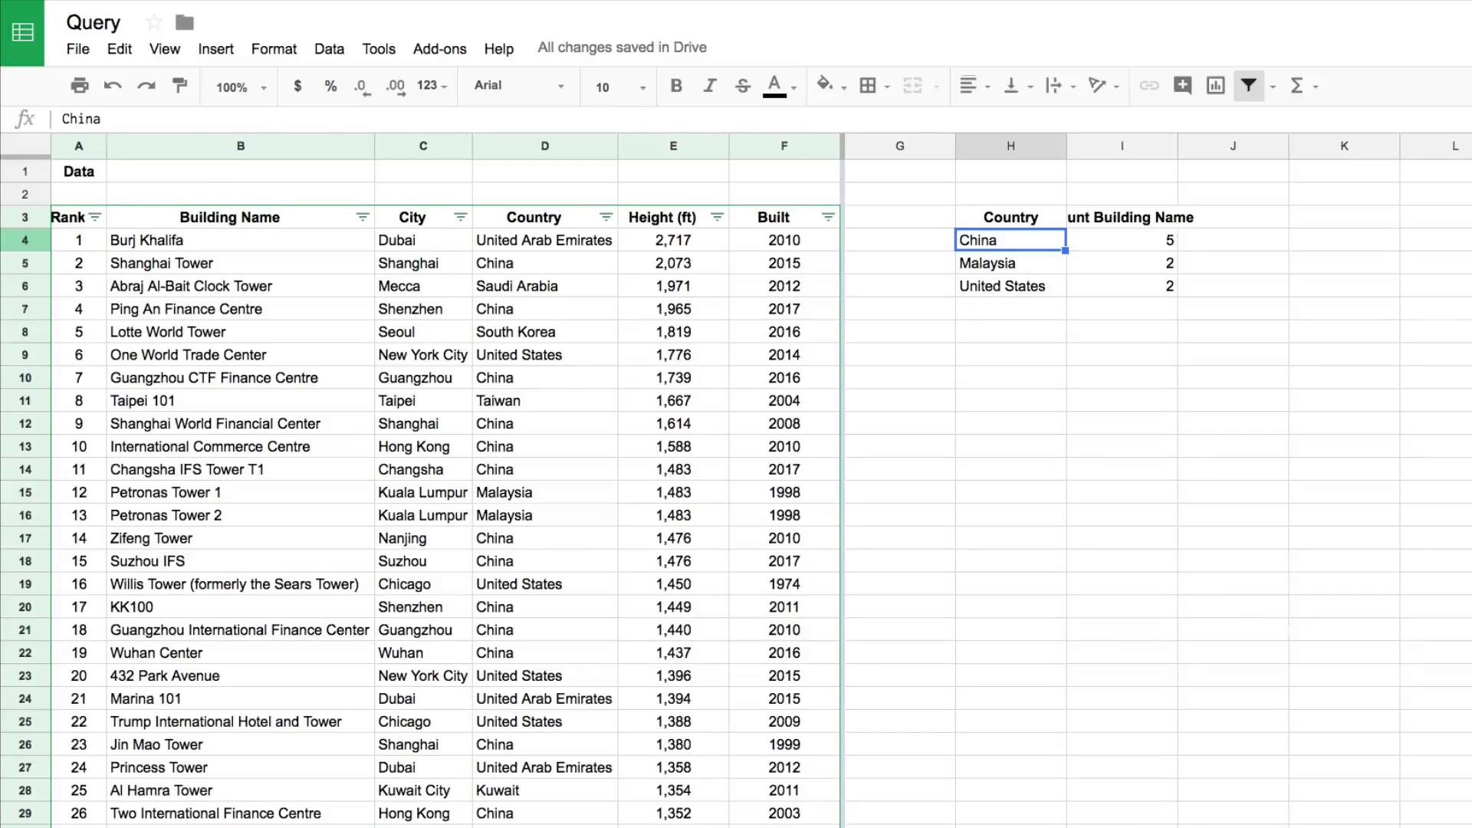
- Remove the "WHERE F < 2000" clause from the H3 query so that buildings of all years are counted
left_click(1011, 217)
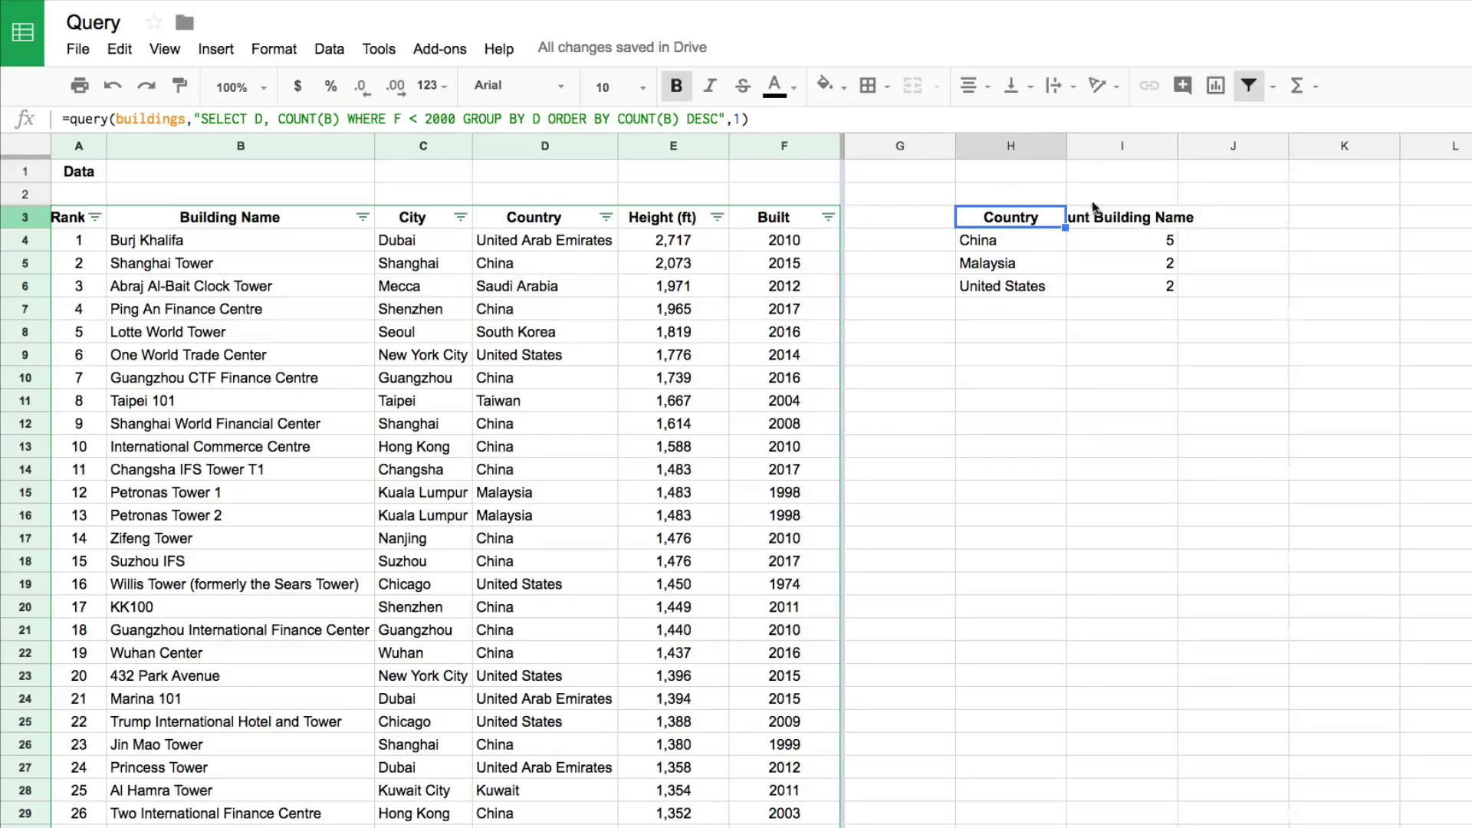
left_click_drag(467, 116, 347, 119)
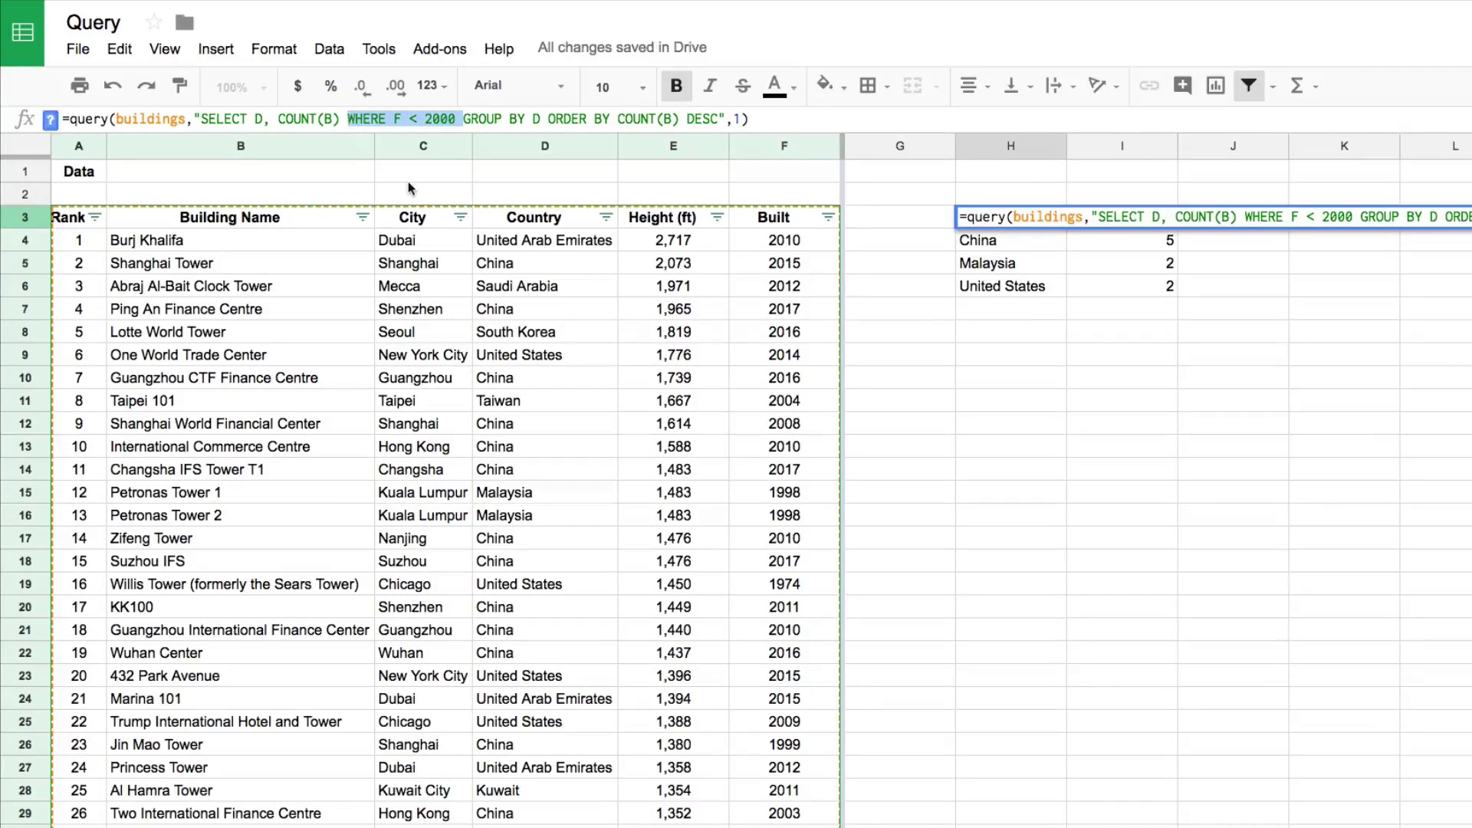
key("BackSpace")
key("Return")
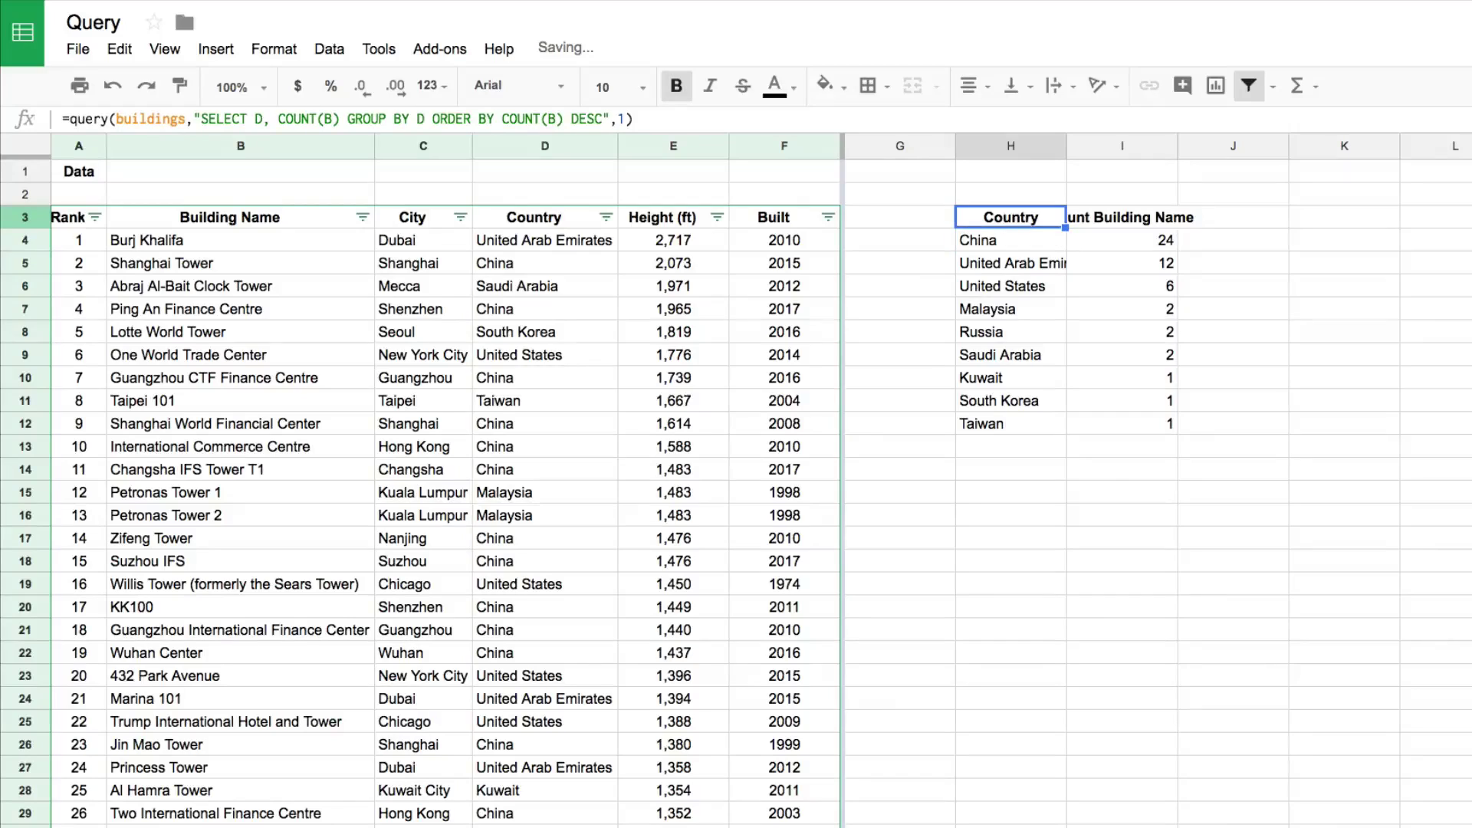
- Widen column I until the full count header in I3 fits
left_click_drag(1177, 146, 1290, 145)
key("Right")
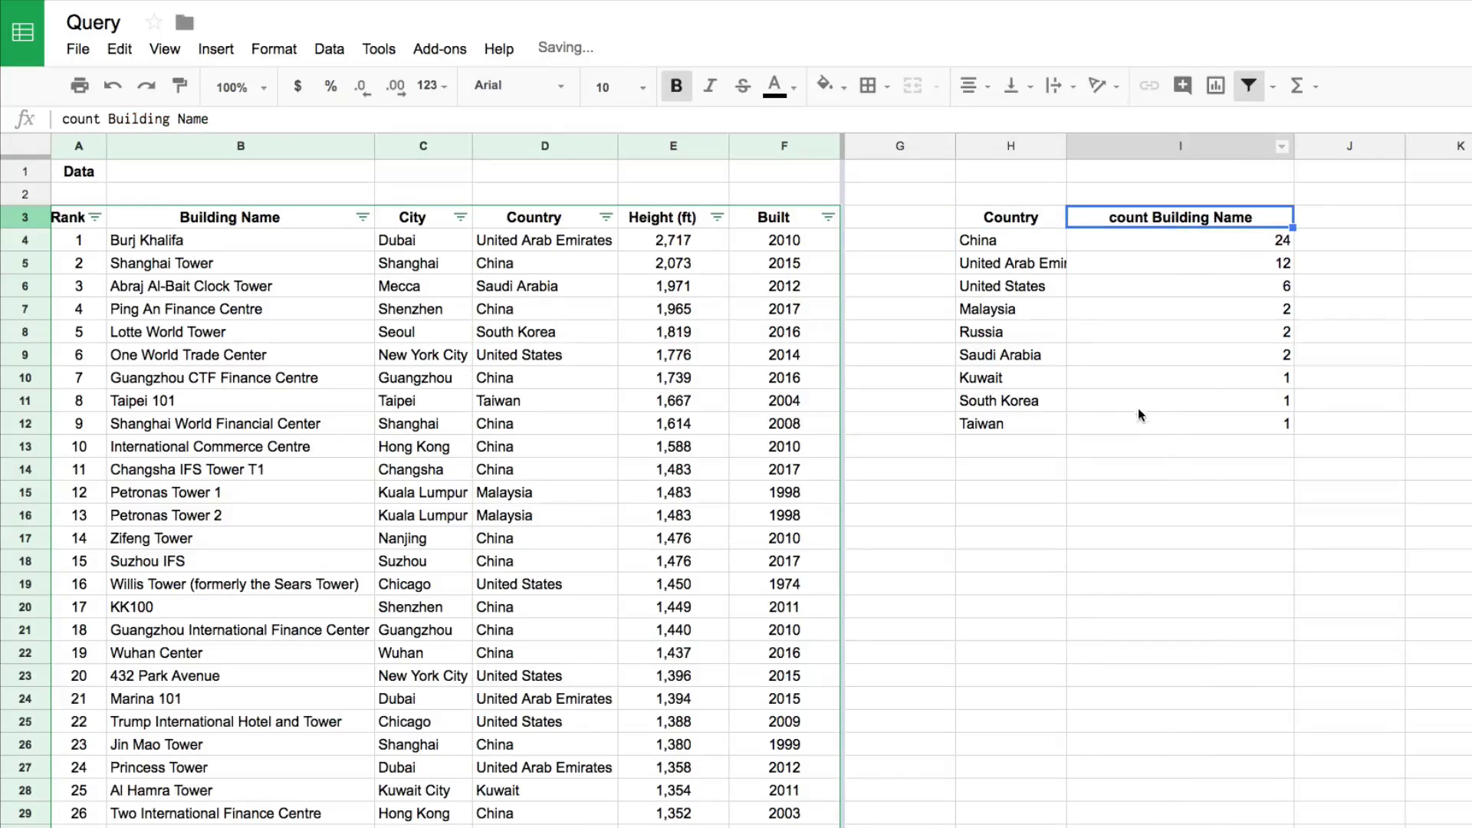
- Rename the count column's header by appending "LABEL COUNT(B) 'No. of Tall Buildings'" after DESC in the H3 query
left_click(998, 217)
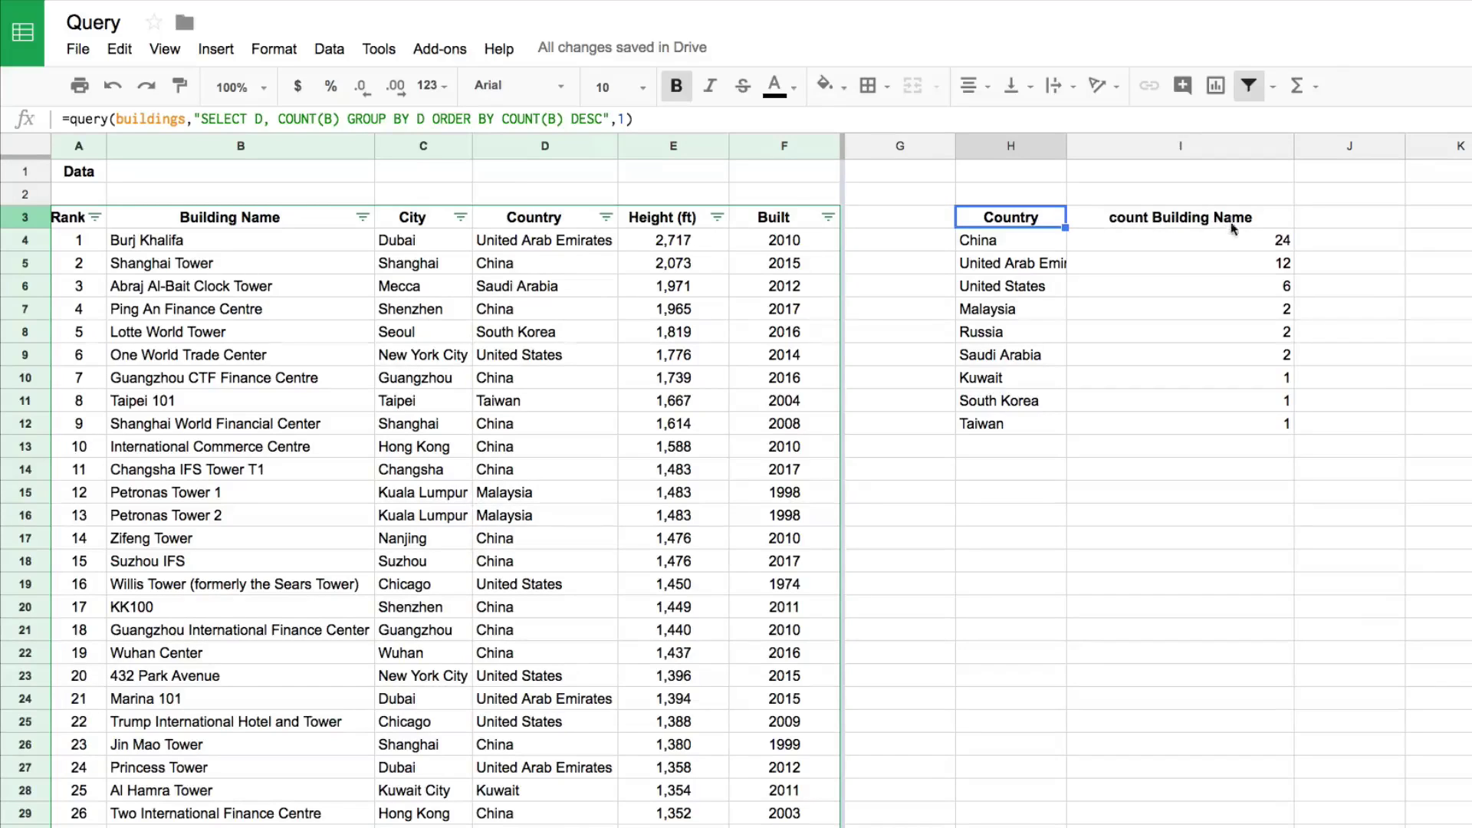
left_click(603, 118)
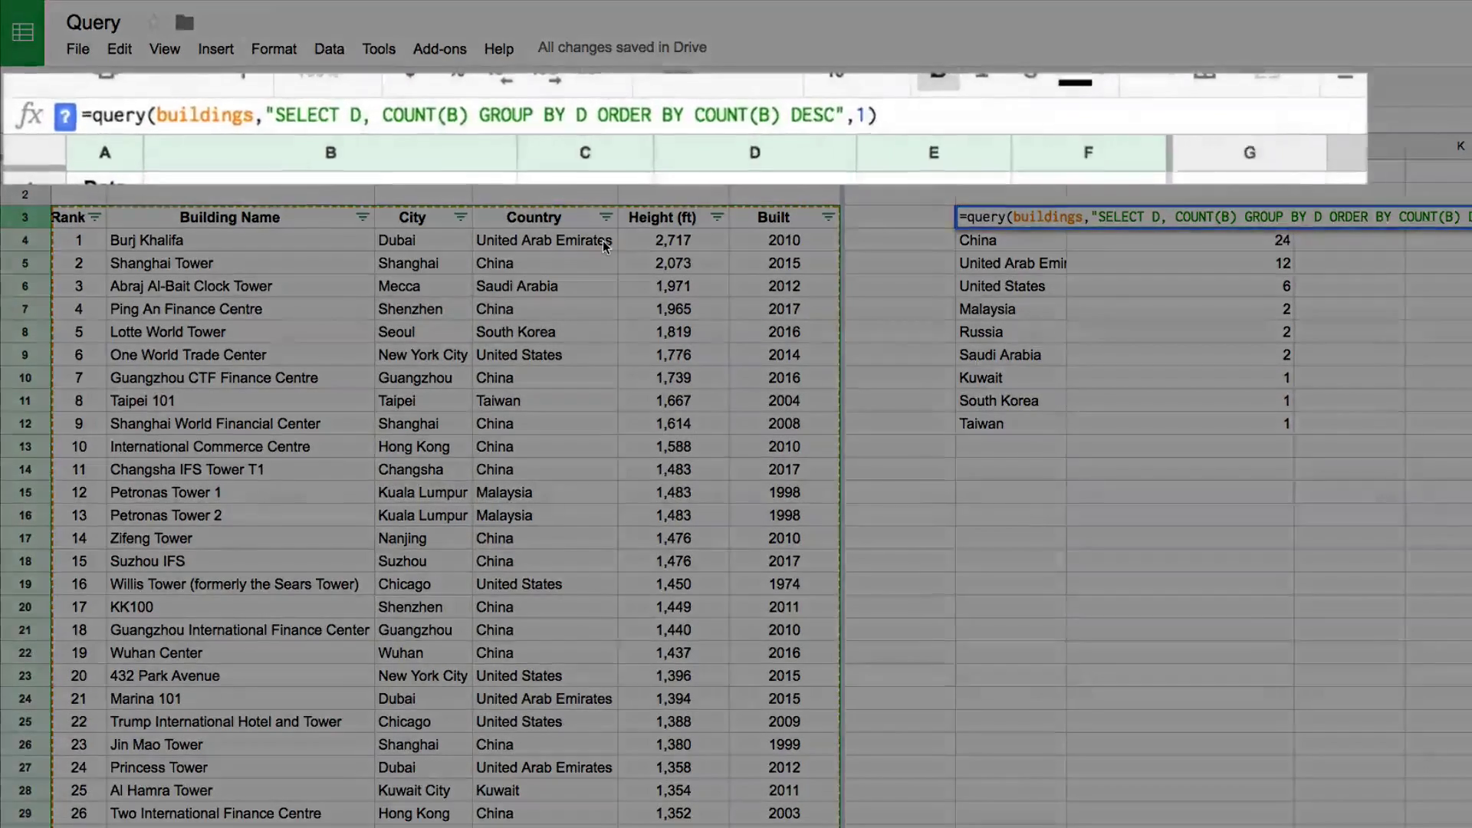
type("LABEL")
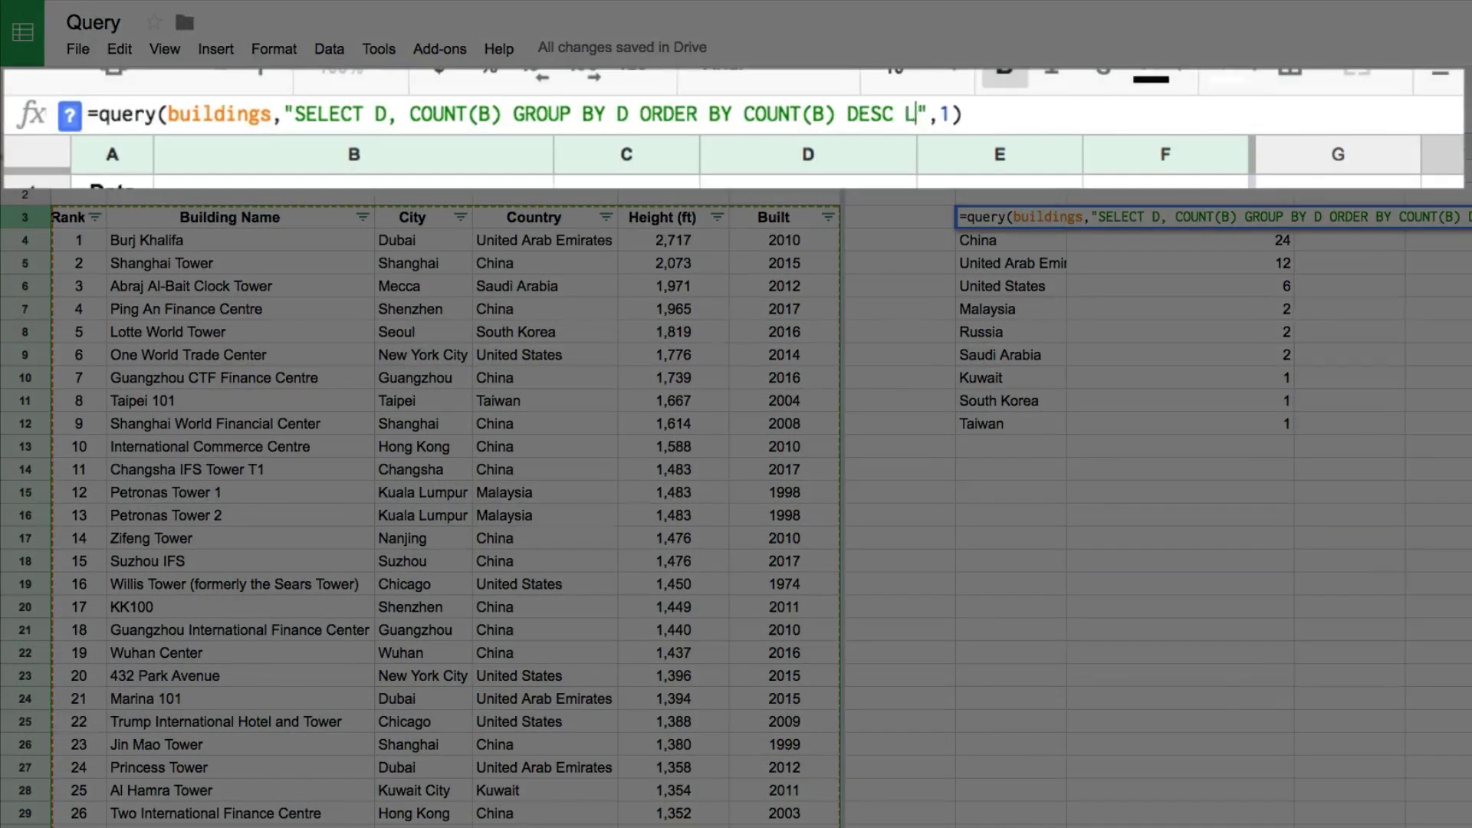
type(" COUNT(B)")
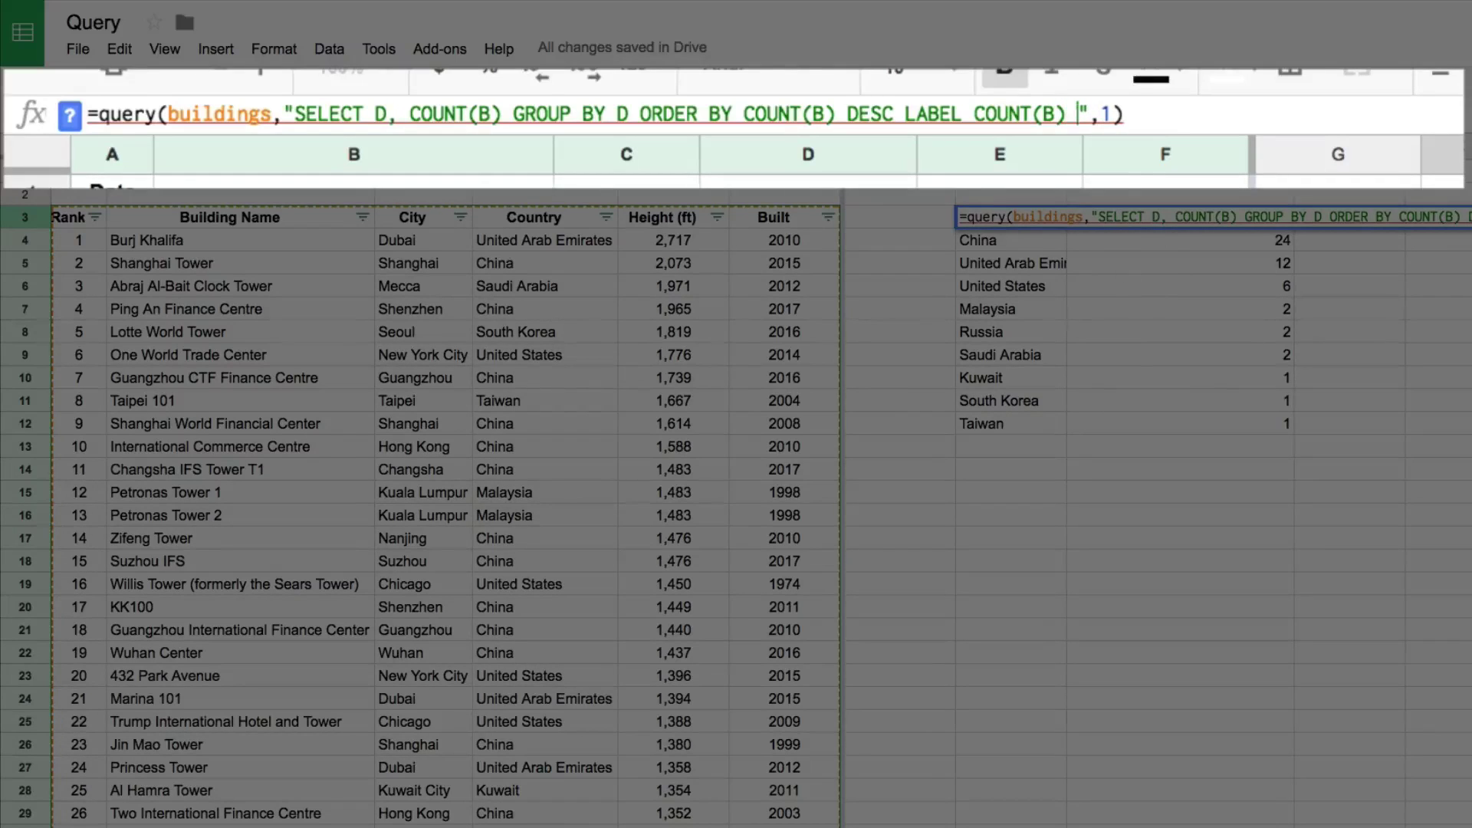
type("'No.")
key("BackSpace")
key("BackSpace")
type("o. ")
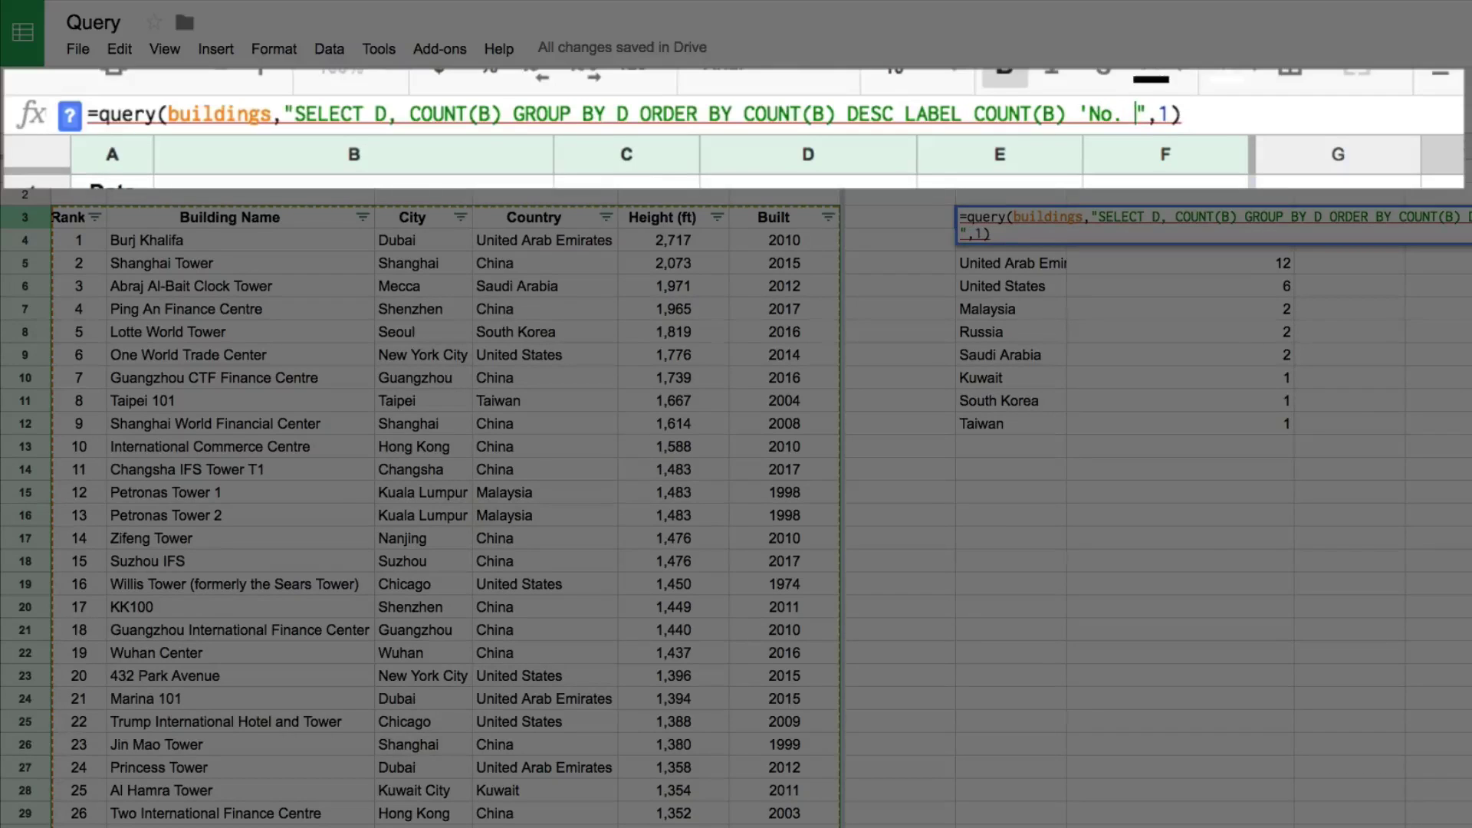
type("of Tall Buildings'")
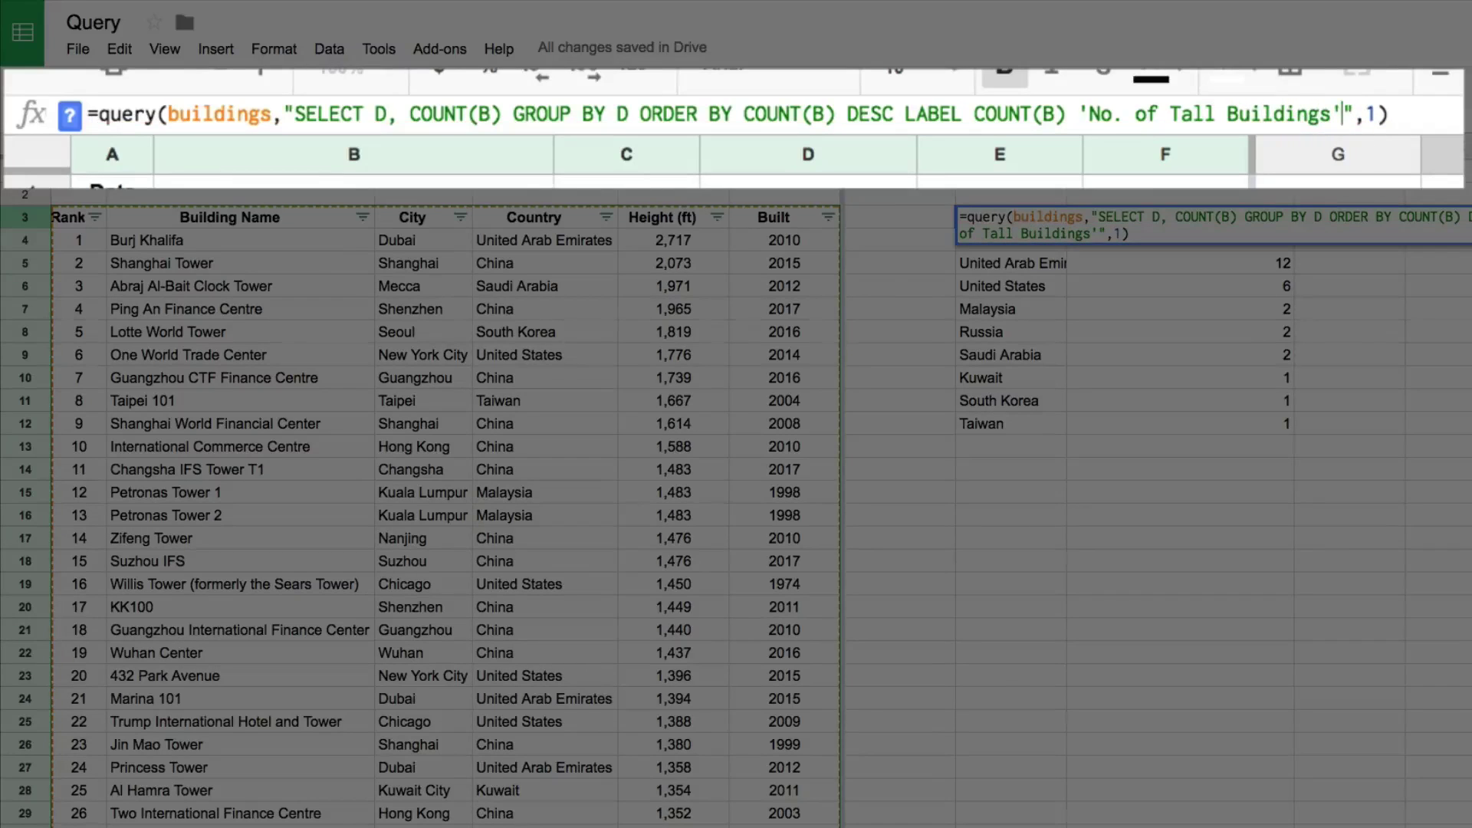
left_click_drag(1341, 115, 1332, 137)
left_click_drag(1090, 115, 1081, 115)
left_click(1354, 113)
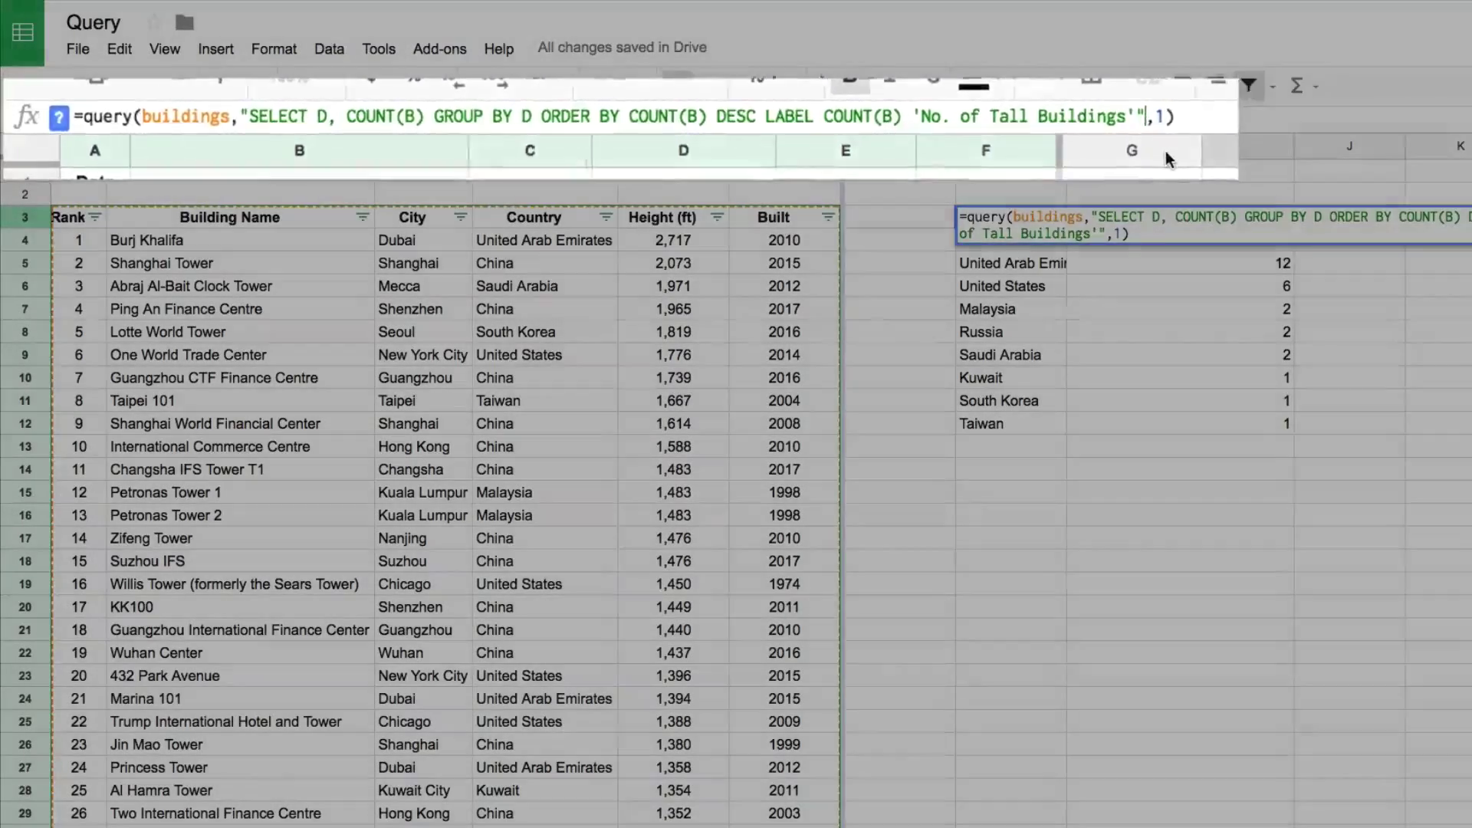
key("Return")
left_click(1181, 217)
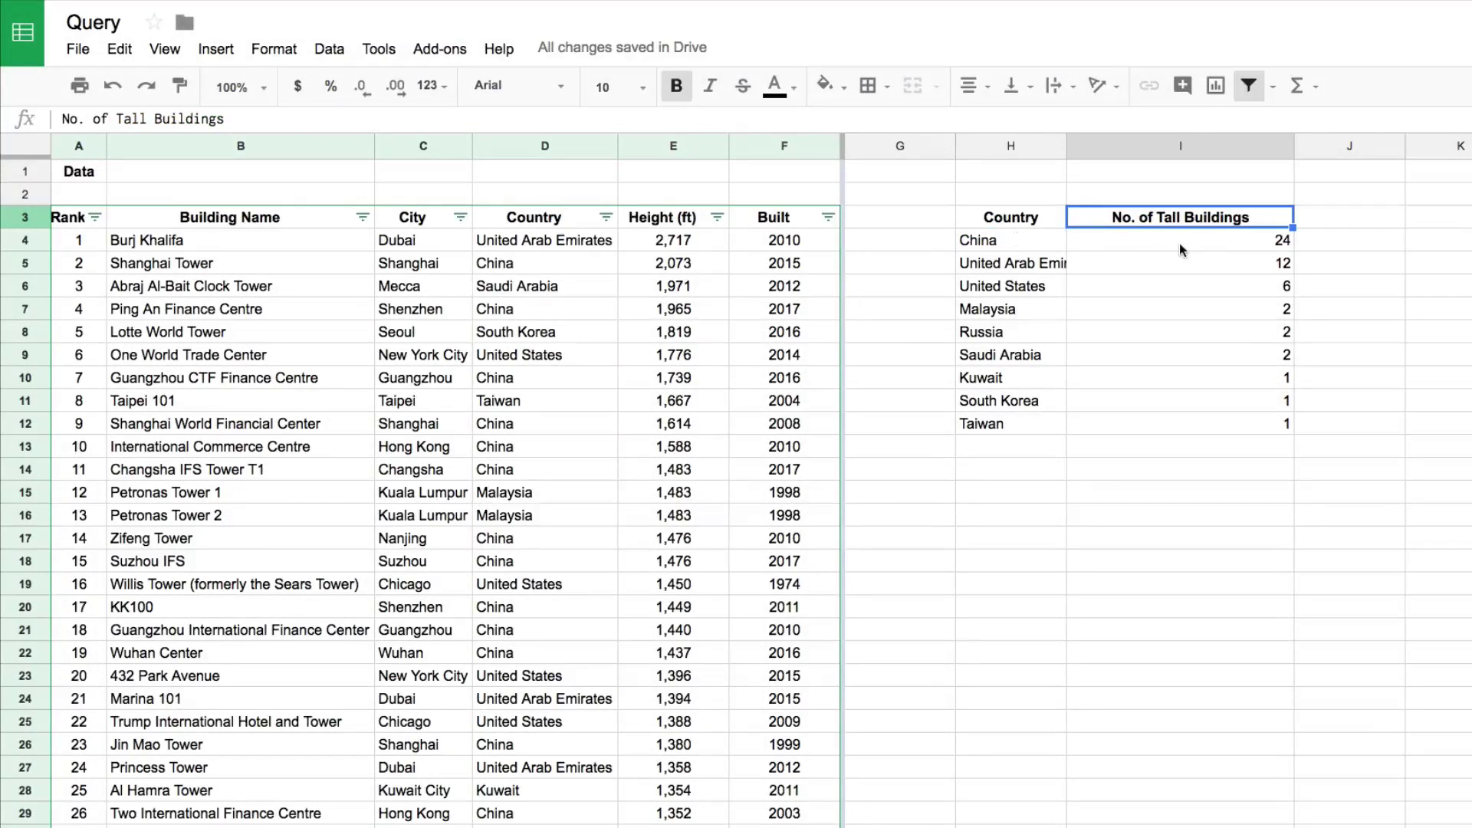
- Review the query results in H3:I12 and highlight the "buildings" range argument in the H3 formula
left_click(1024, 215)
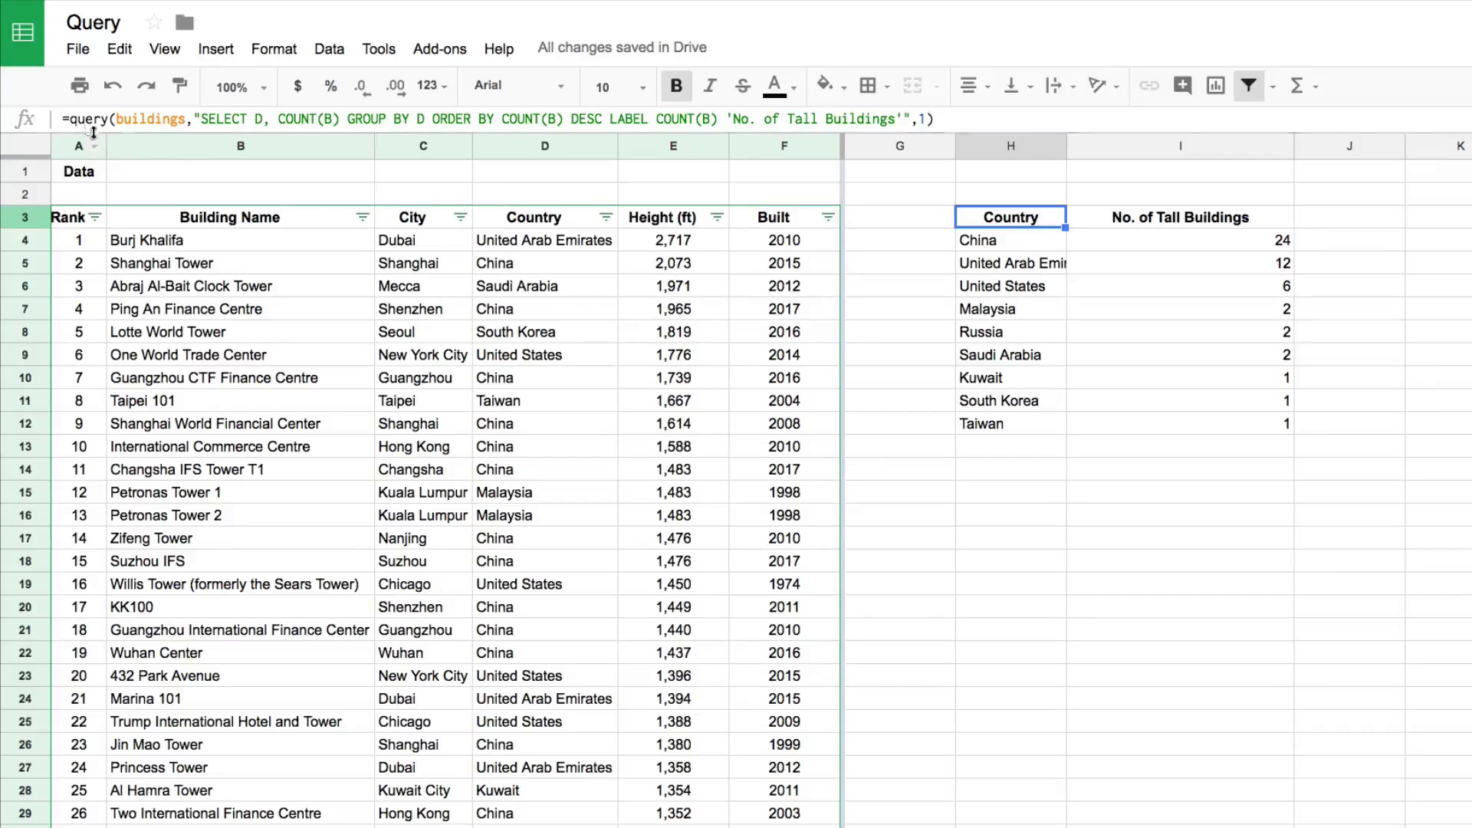
mouse_move(1019, 218)
left_mouse_down()
mouse_move(1150, 385)
mouse_move(1143, 430)
left_mouse_up()
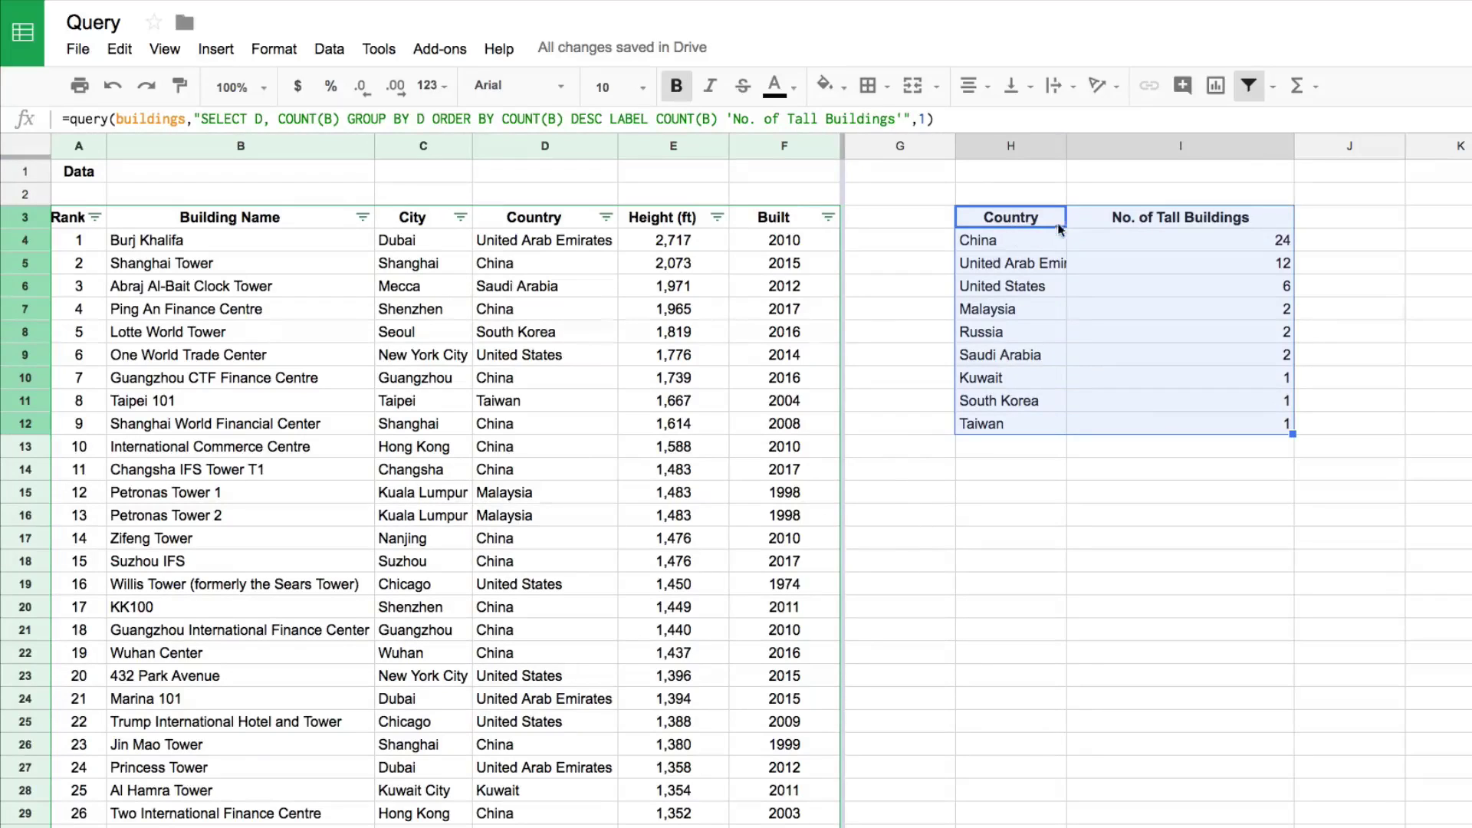
left_click(1027, 221)
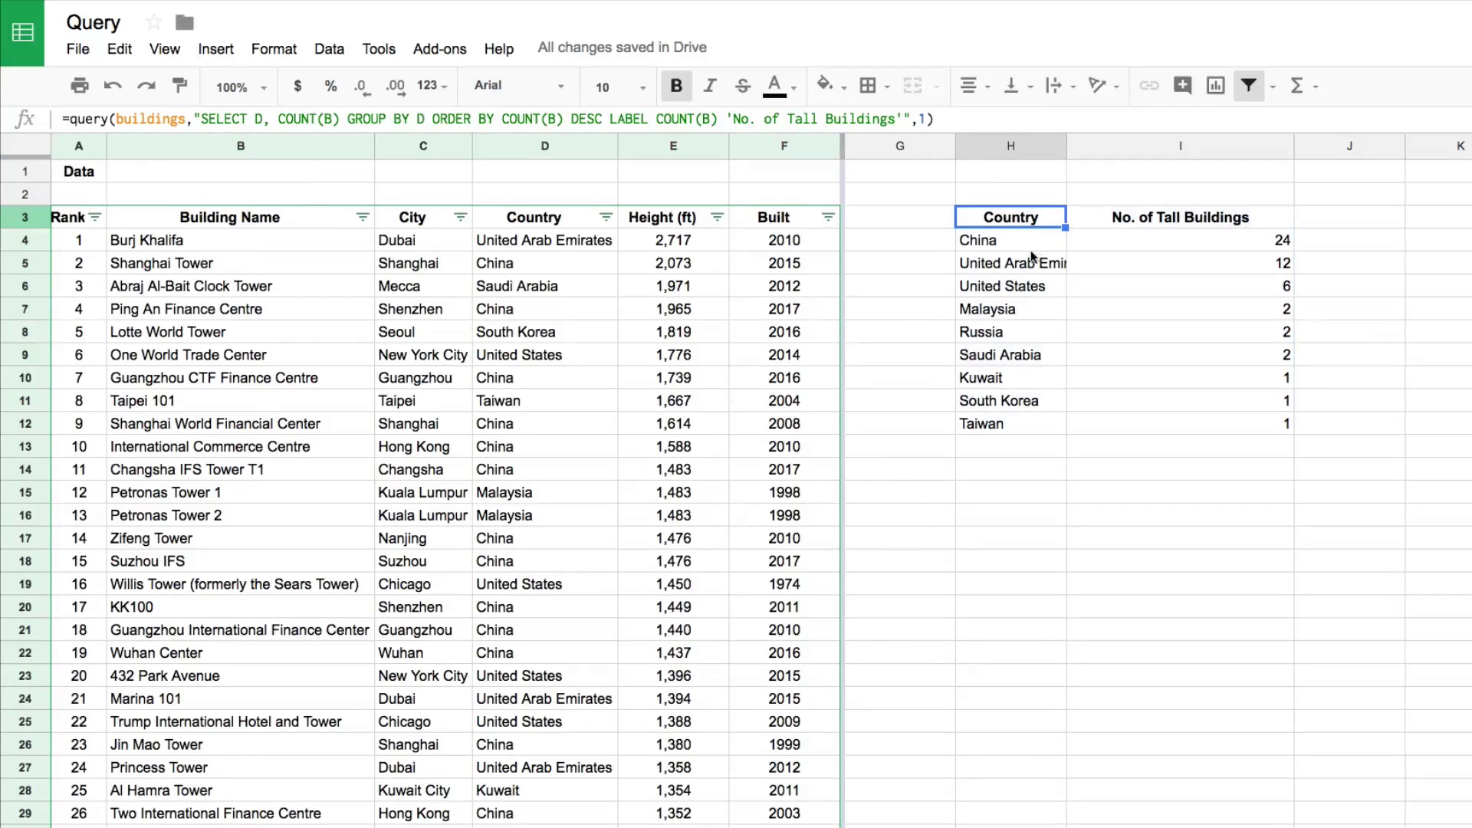
left_click(177, 119)
double_click(177, 120)
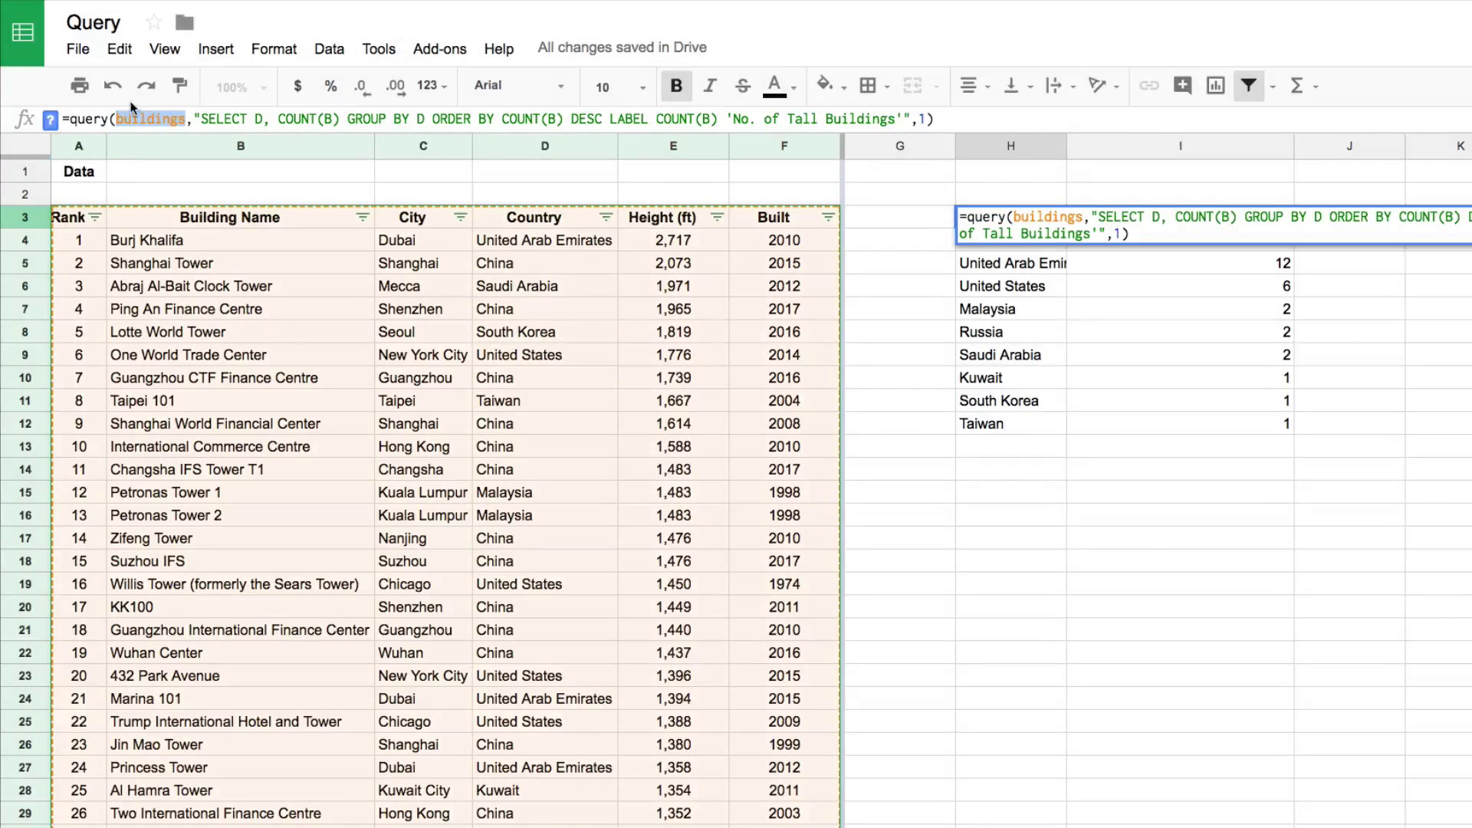